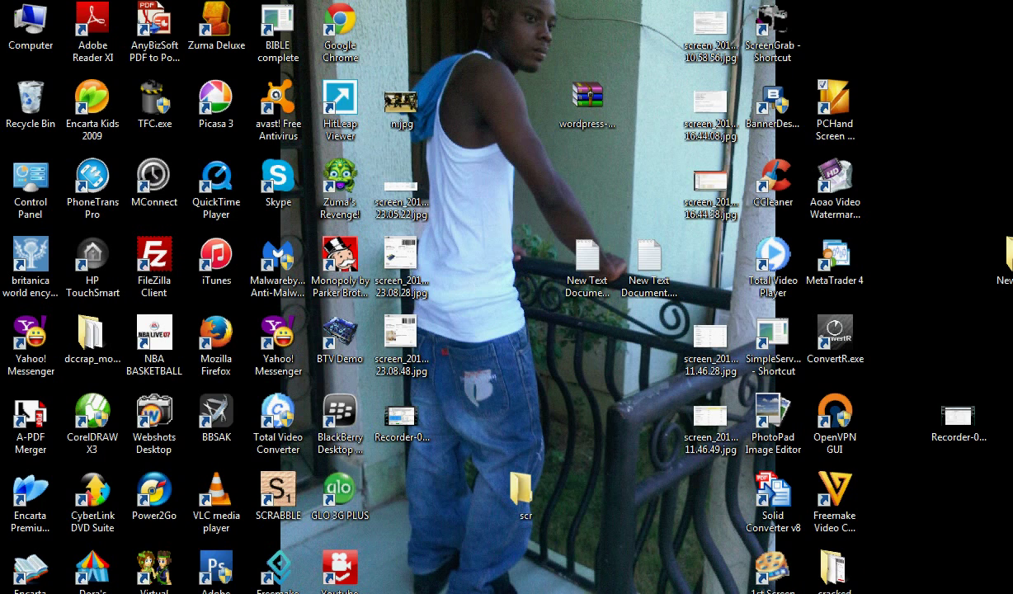
pyautogui.click(309, 538)
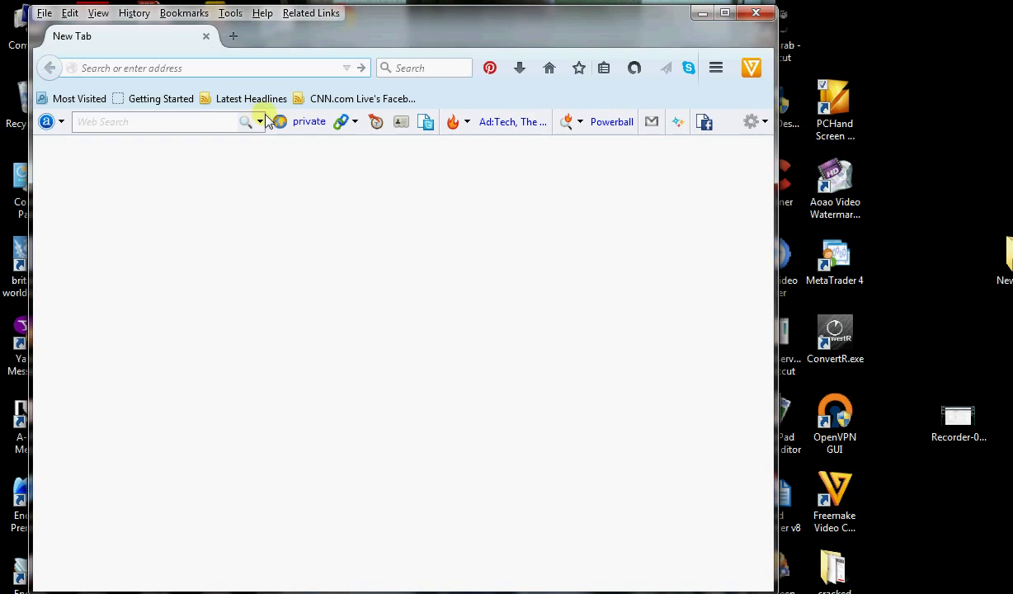
pyautogui.click(724, 14)
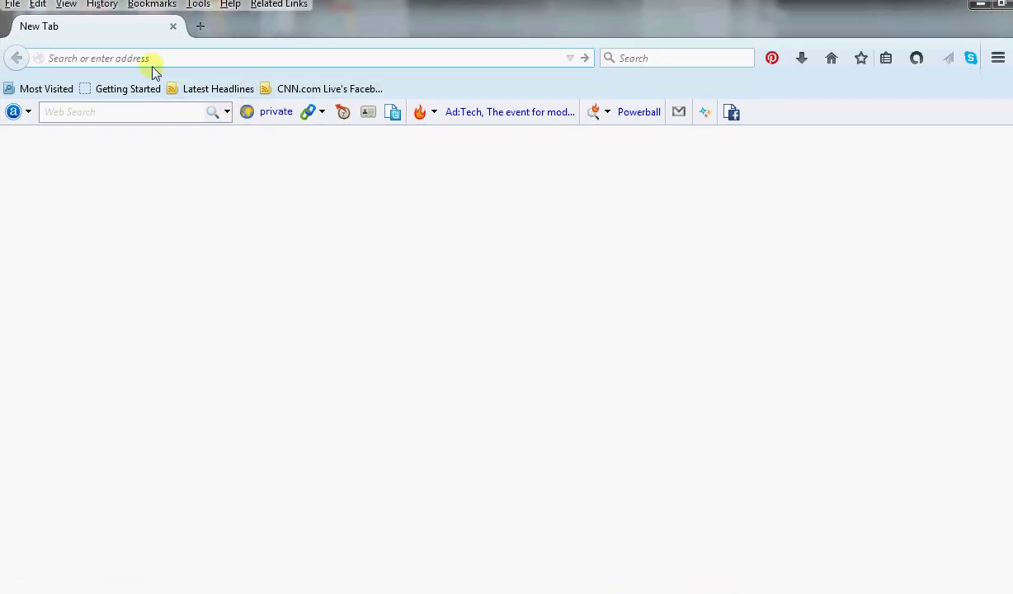
pyautogui.write('www')
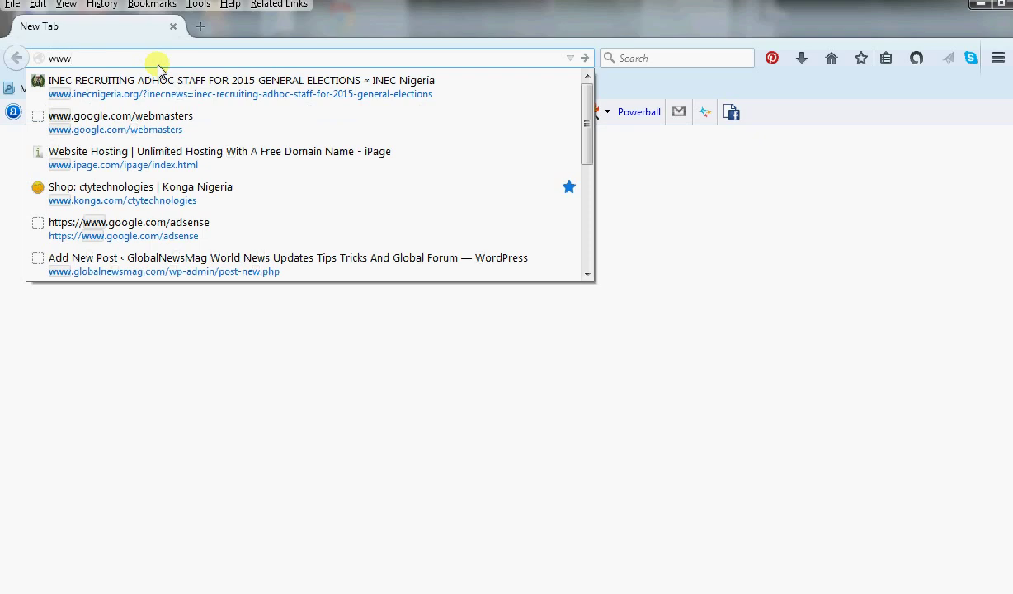
pyautogui.write('.wordpress.org/')
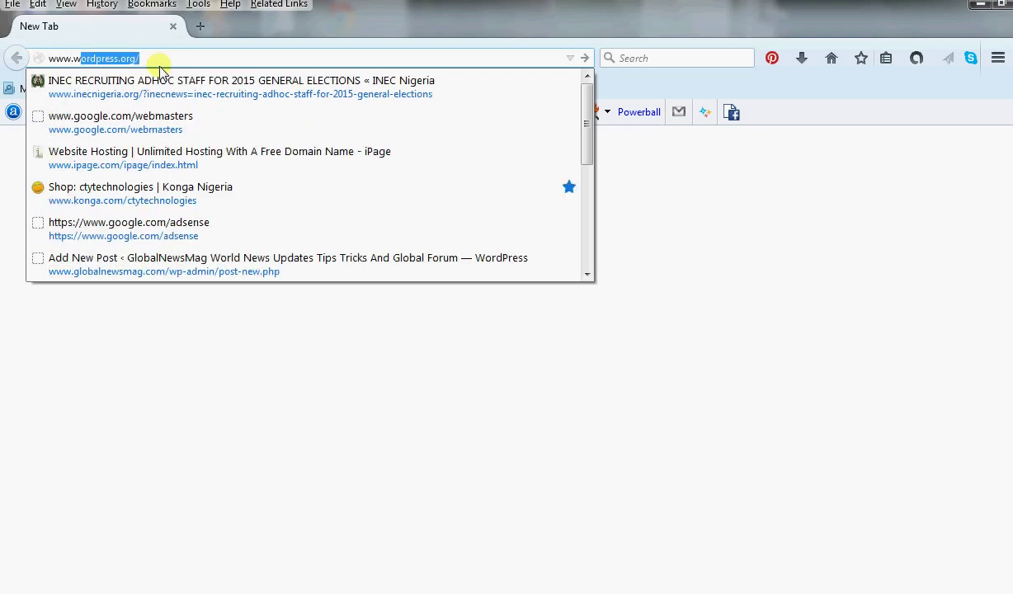
pyautogui.press('Return')
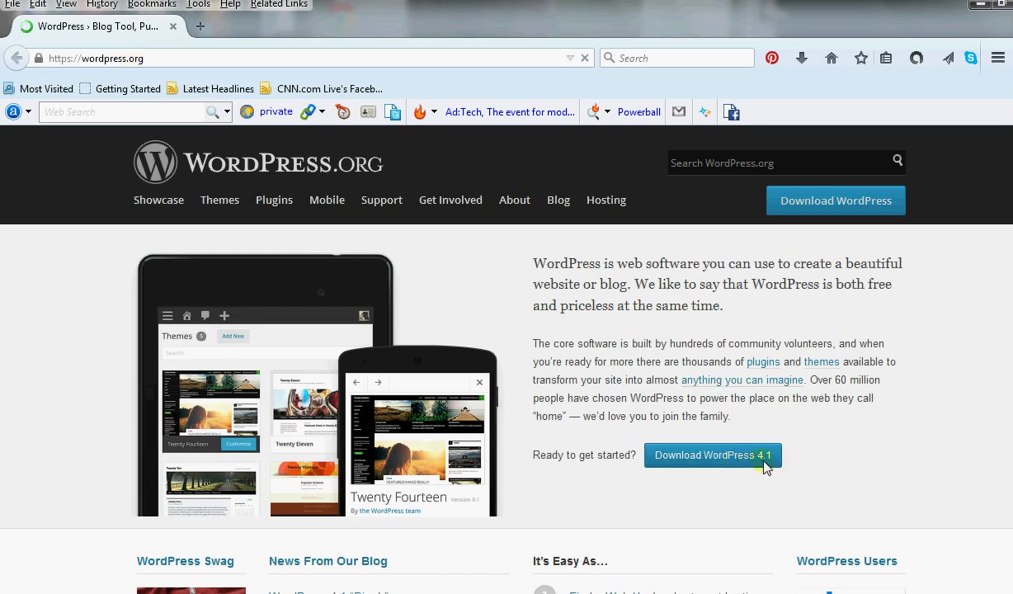
# Minimize and restore the browser window, then start an empty new tab.
pyautogui.click(981, 8)
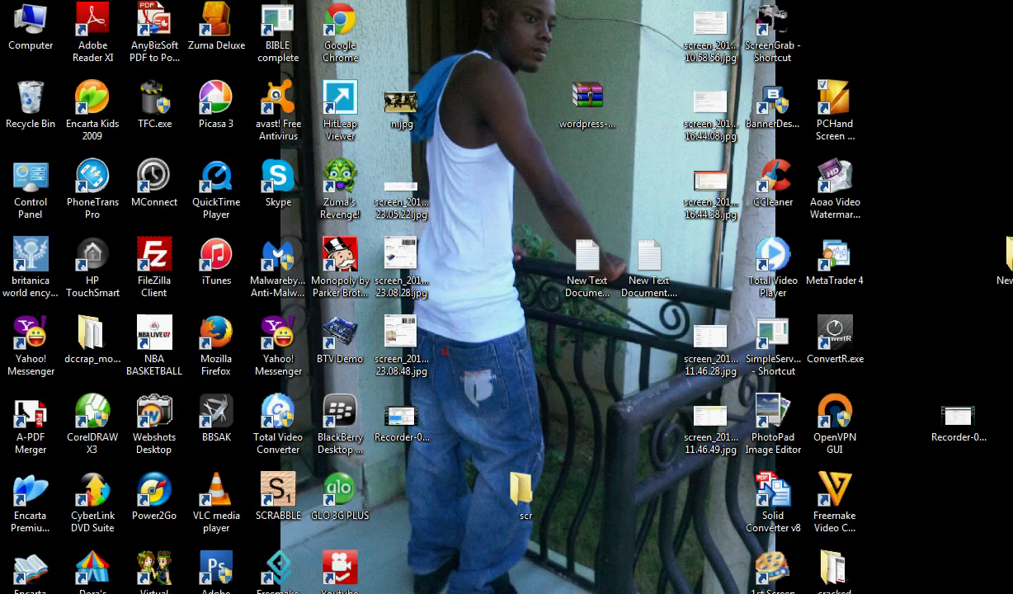
pyautogui.hotkey('alt', 'Tab')
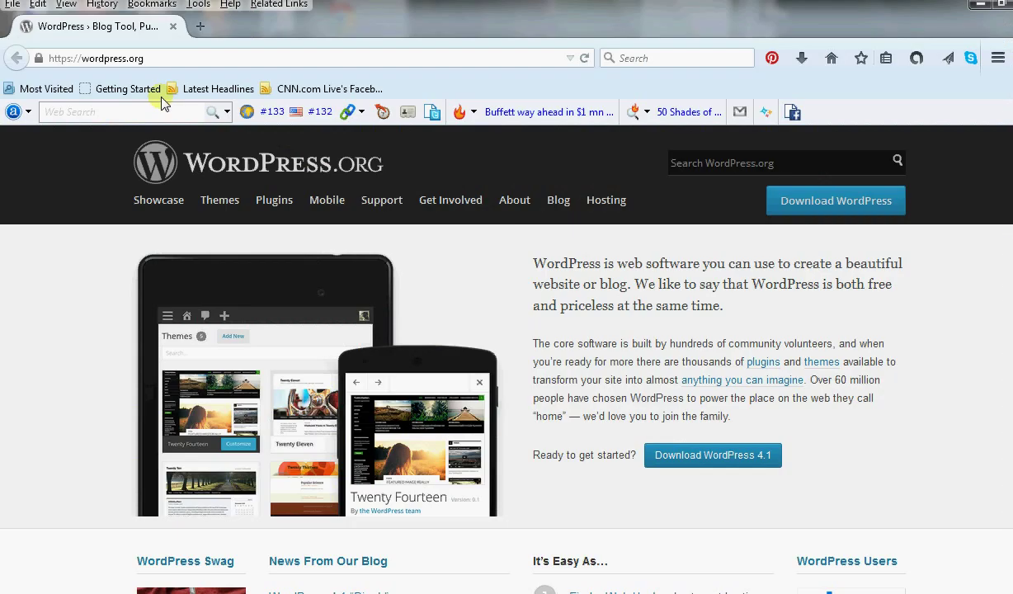
pyautogui.click(199, 23)
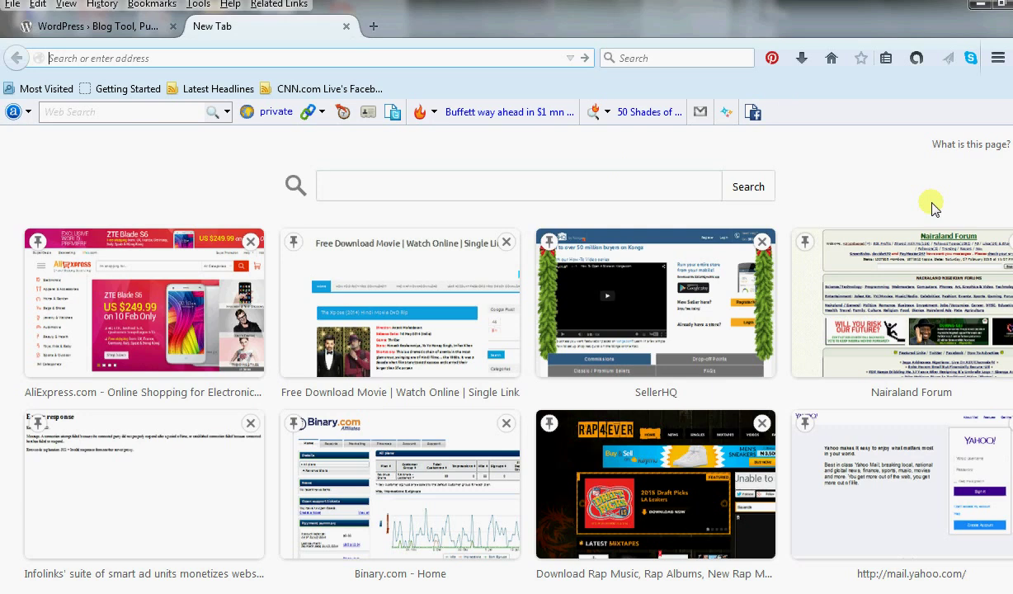
pyautogui.write('www')
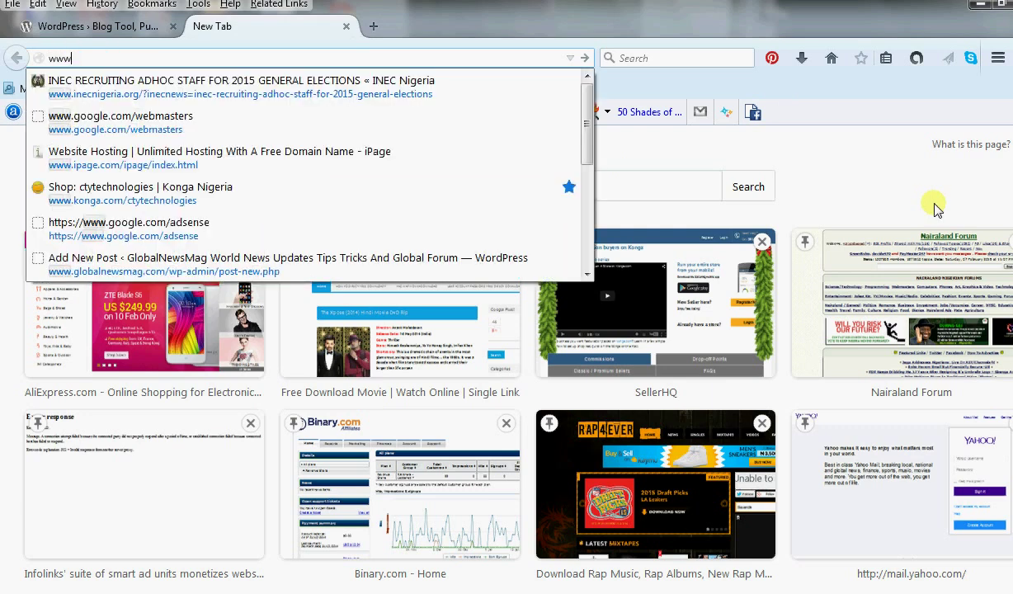
pyautogui.write('.ipage.com/')
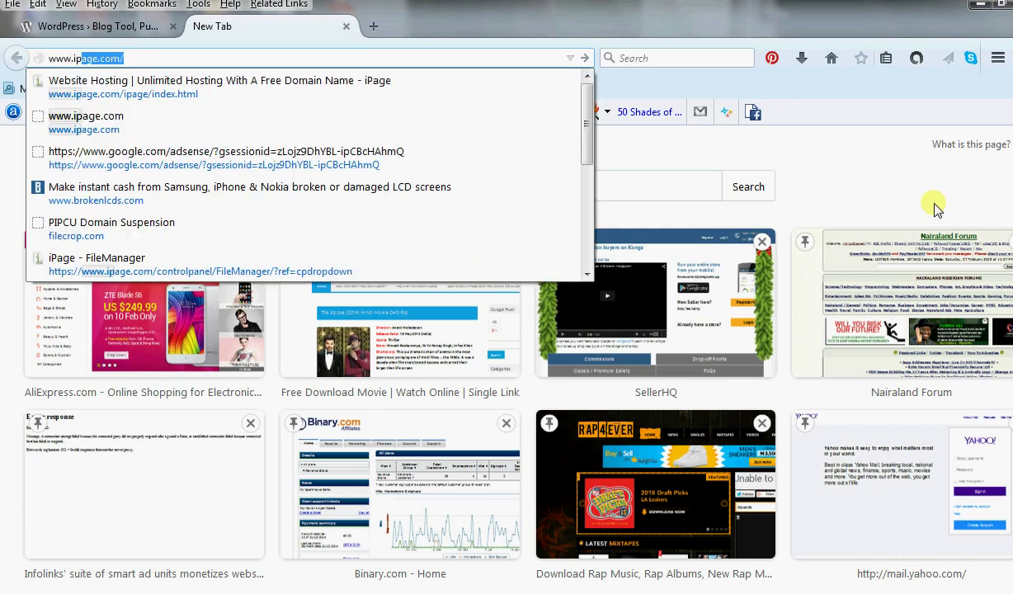
pyautogui.press('Return')
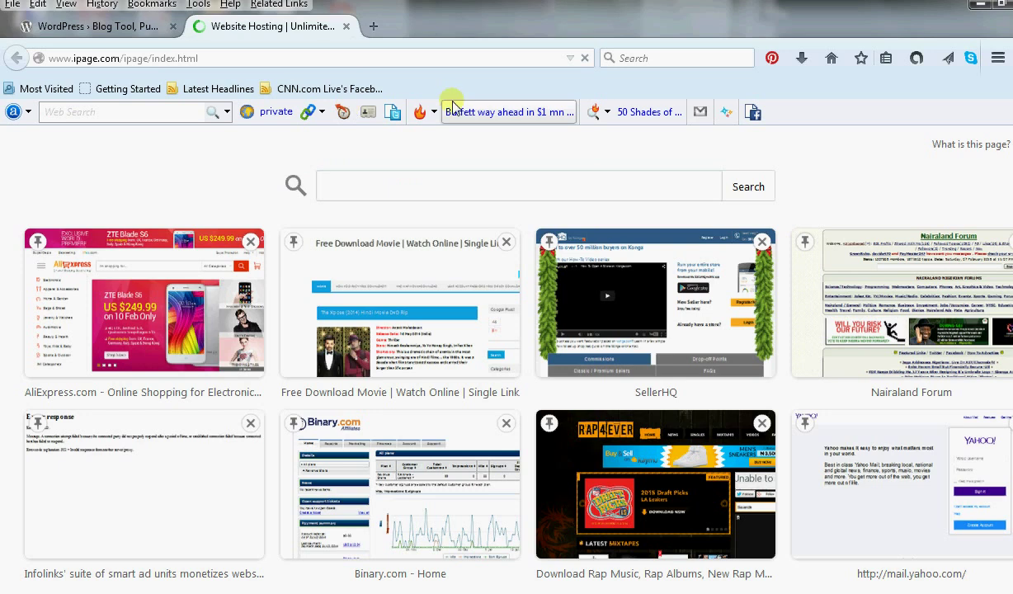
pyautogui.click(373, 27)
pyautogui.write('ww')
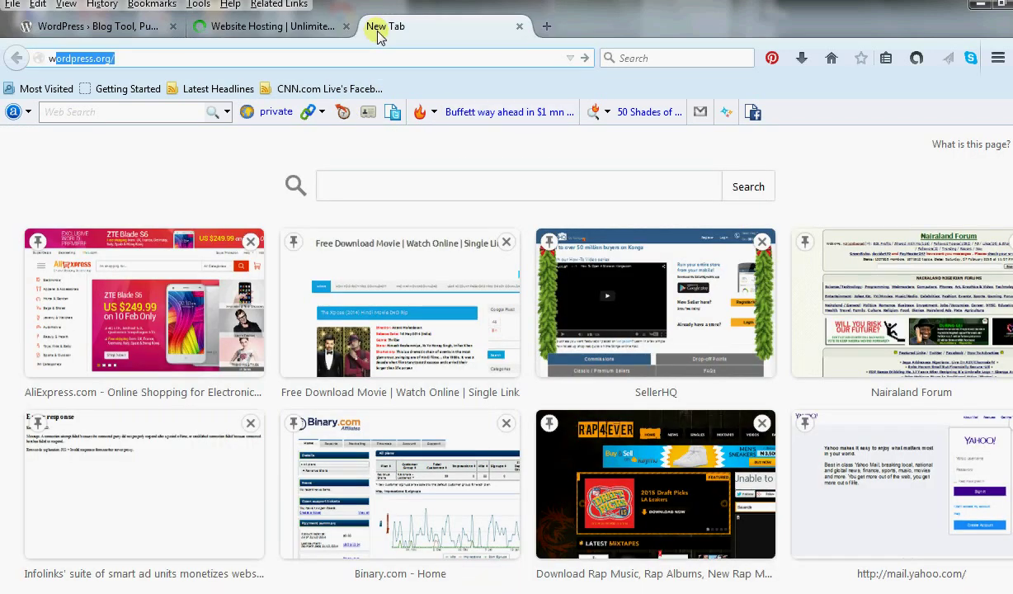
pyautogui.write('ww')
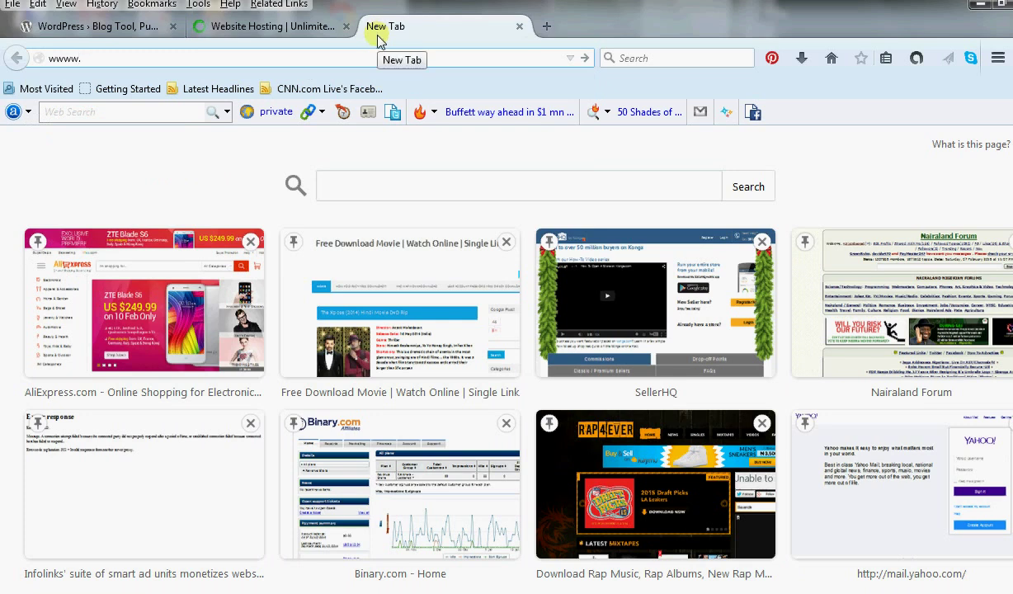
pyautogui.press('BackSpace')
pyautogui.write('.g')
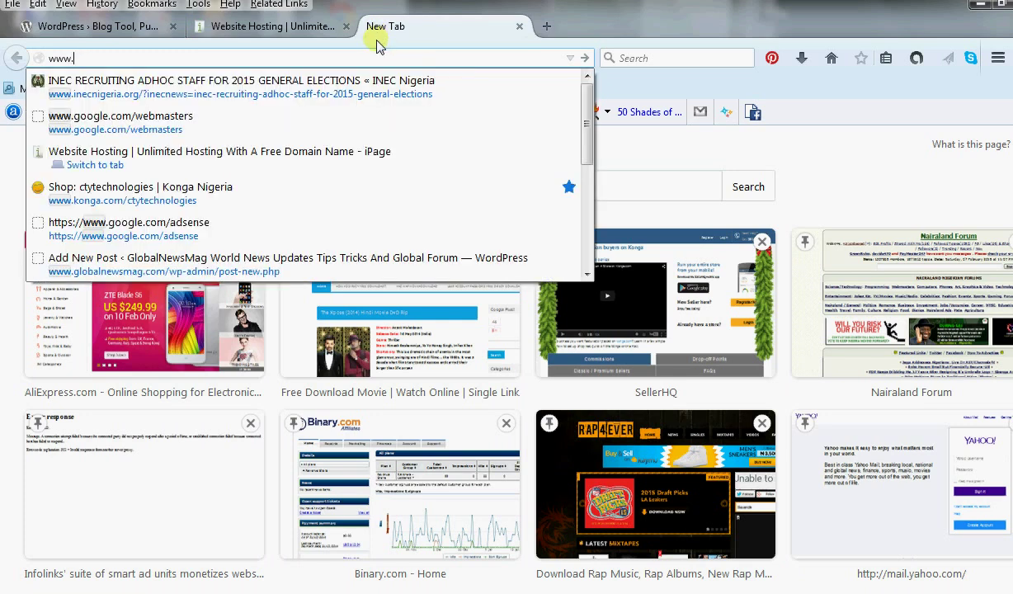
pyautogui.write('lo')
pyautogui.press('Return')
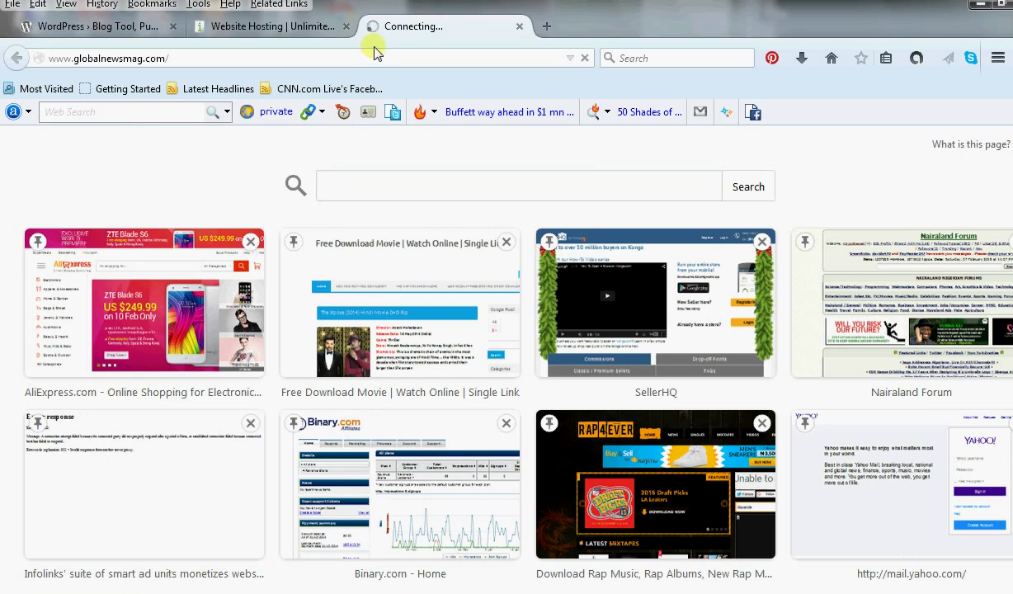
pyautogui.click(286, 31)
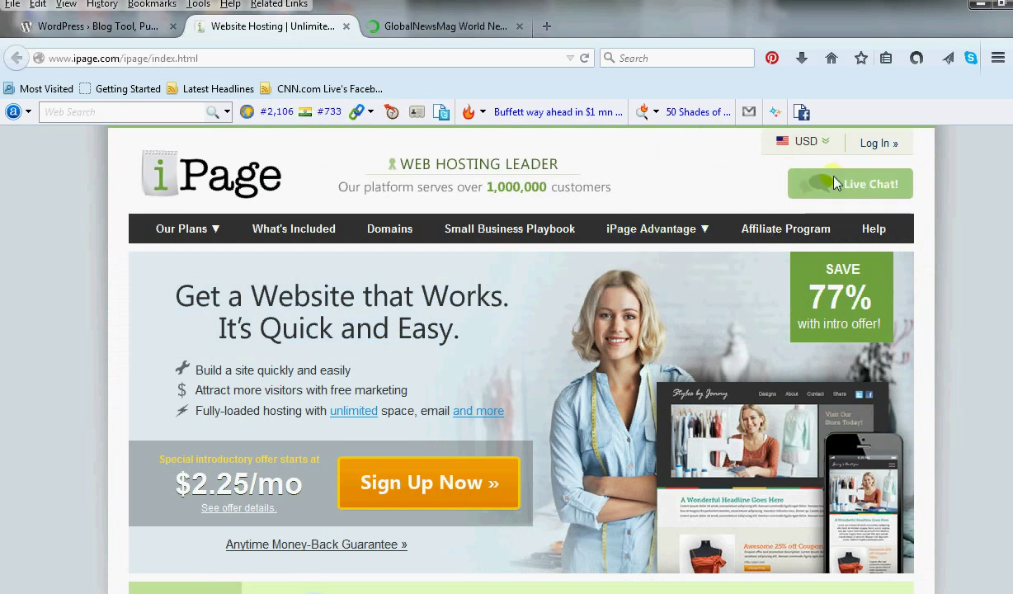
pyautogui.click(880, 147)
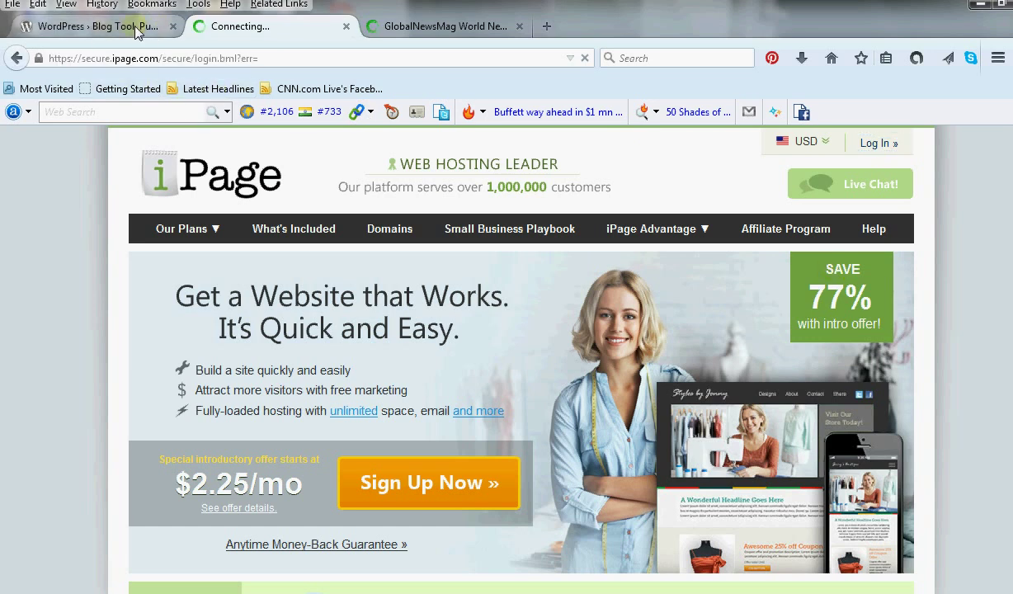
# Log in to iPage with the saved username and autofilled password, then view the GlobalNewsMag tab.
pyautogui.click(253, 28)
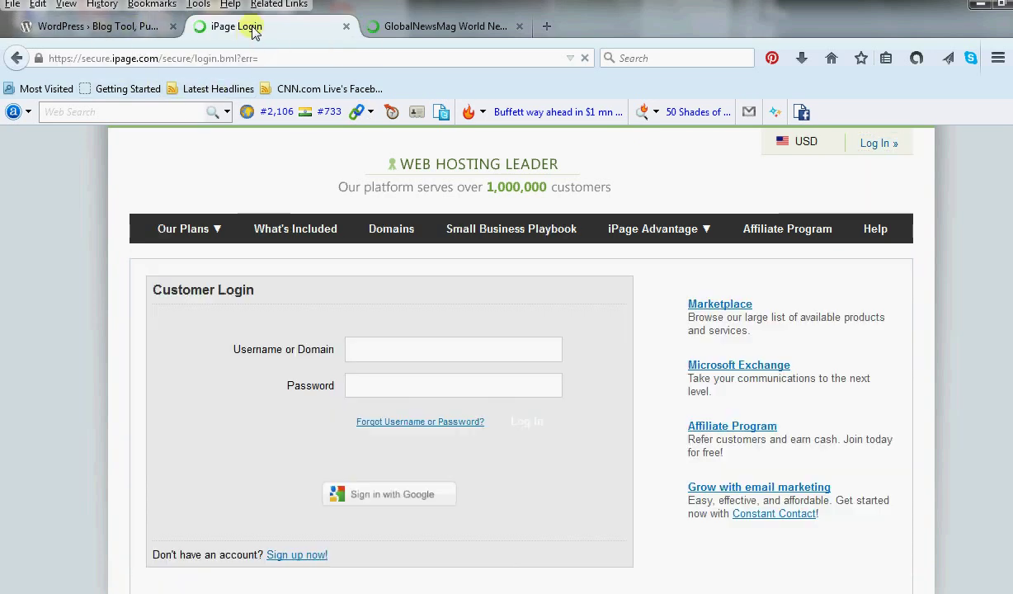
pyautogui.click(417, 355)
pyautogui.write('in')
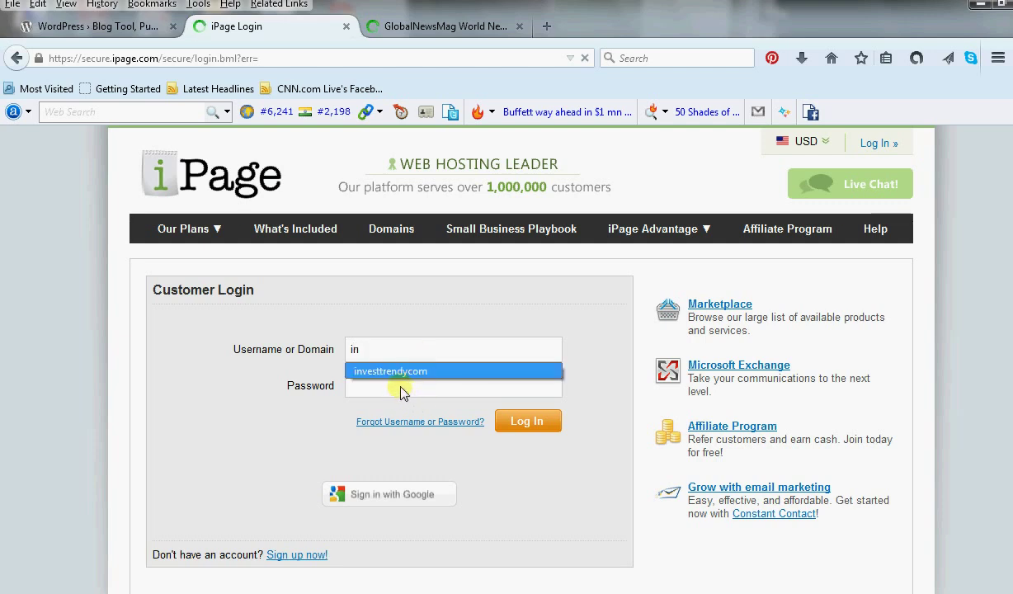
pyautogui.click(404, 376)
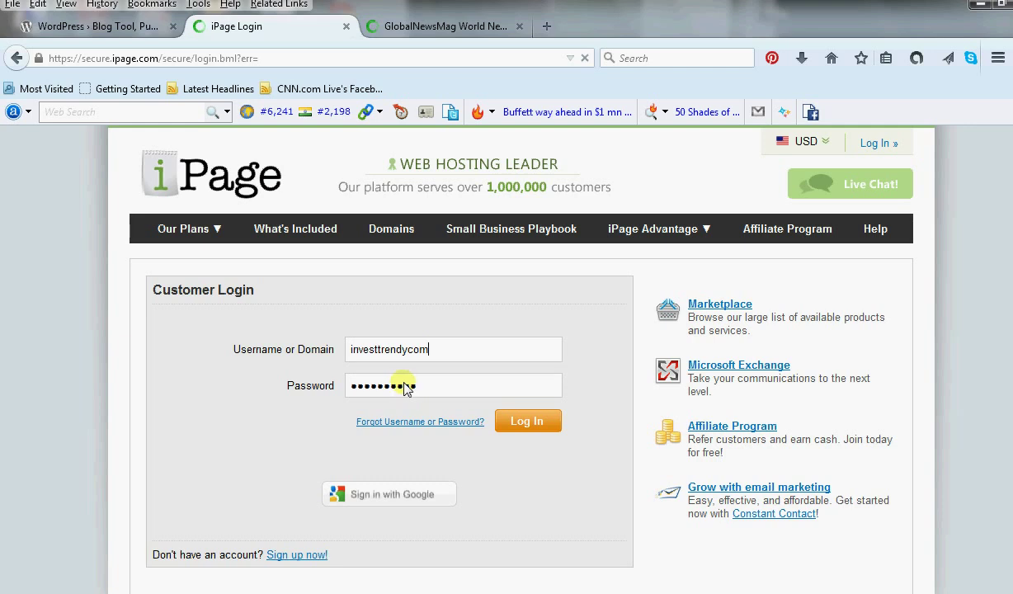
pyautogui.click(532, 422)
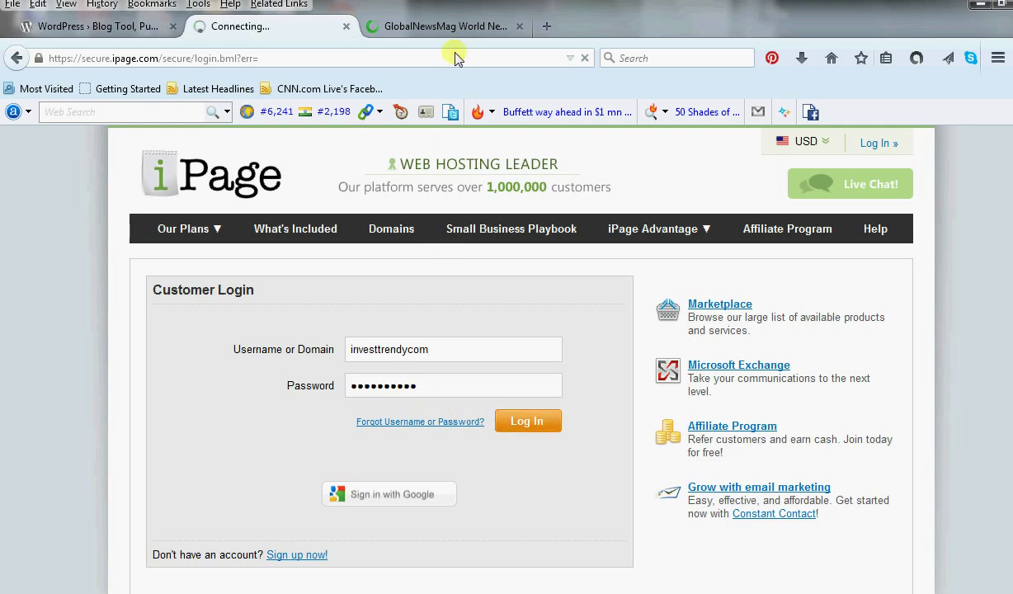
pyautogui.click(462, 30)
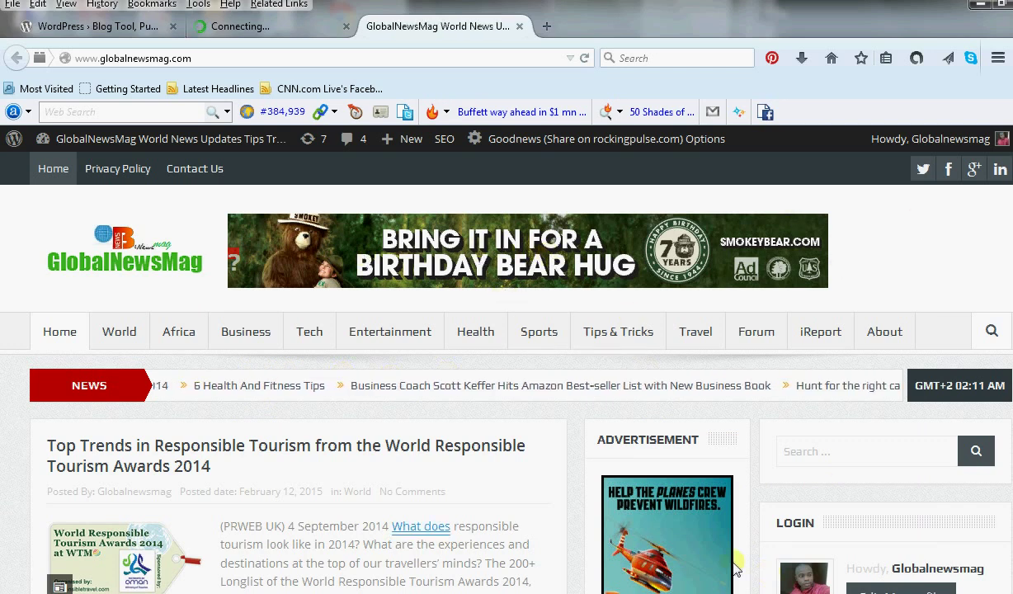
# Scroll through the GlobalNewsMag home page, then return to the 'iPage - Control Panel' tab.
pyautogui.scroll(-3, 506, 371)
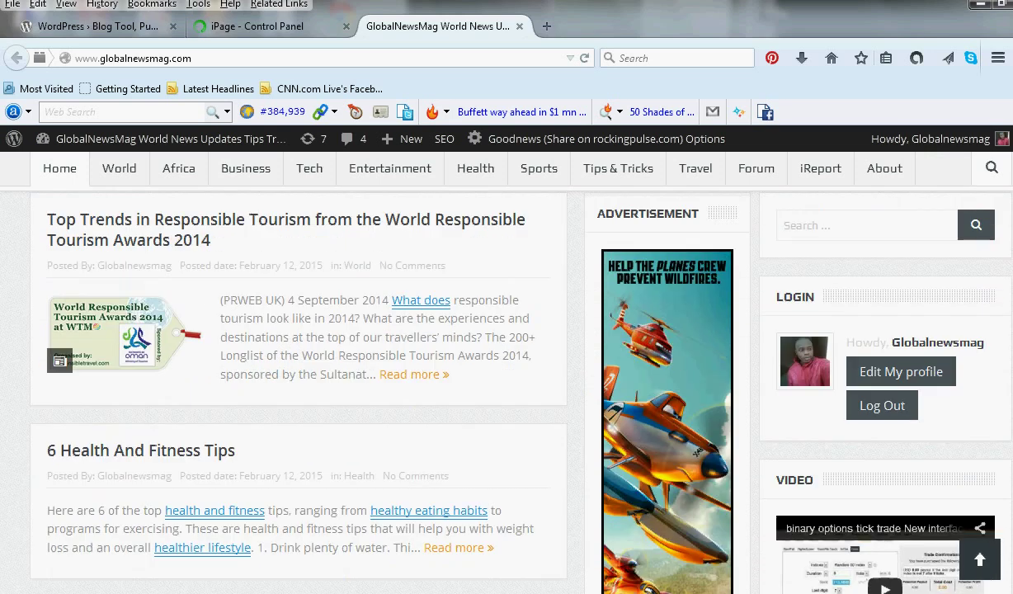
pyautogui.scroll(3, 506, 372)
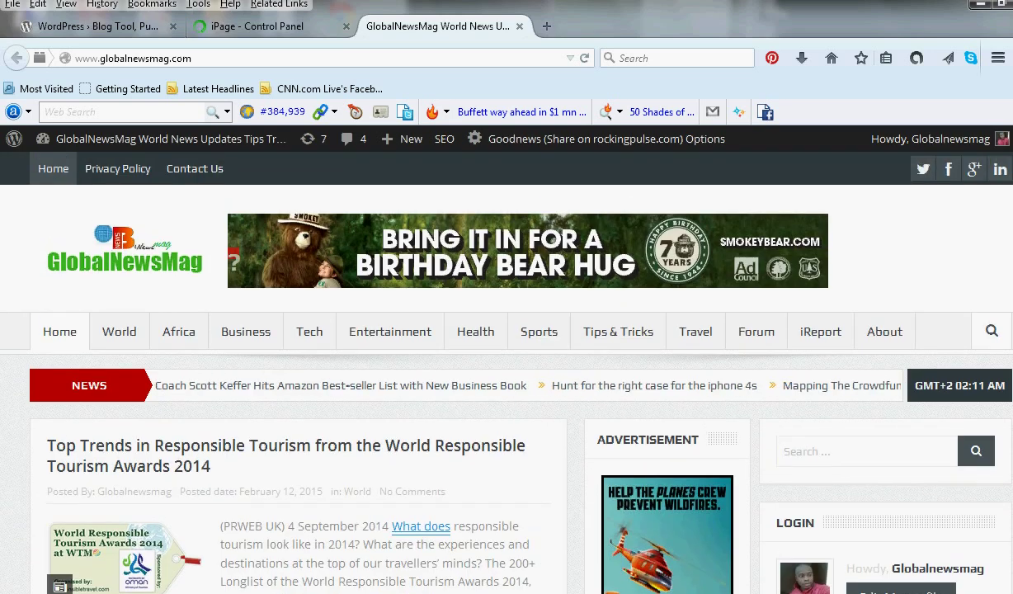
pyautogui.scroll(-10, 506, 371)
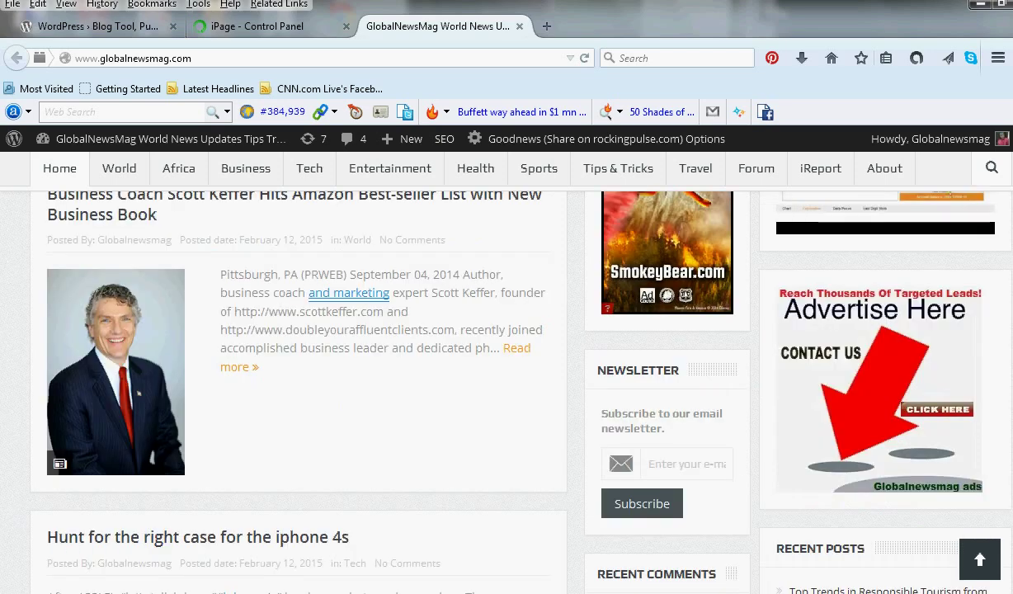
pyautogui.scroll(-3, 298, 372)
pyautogui.scroll(-1, 298, 371)
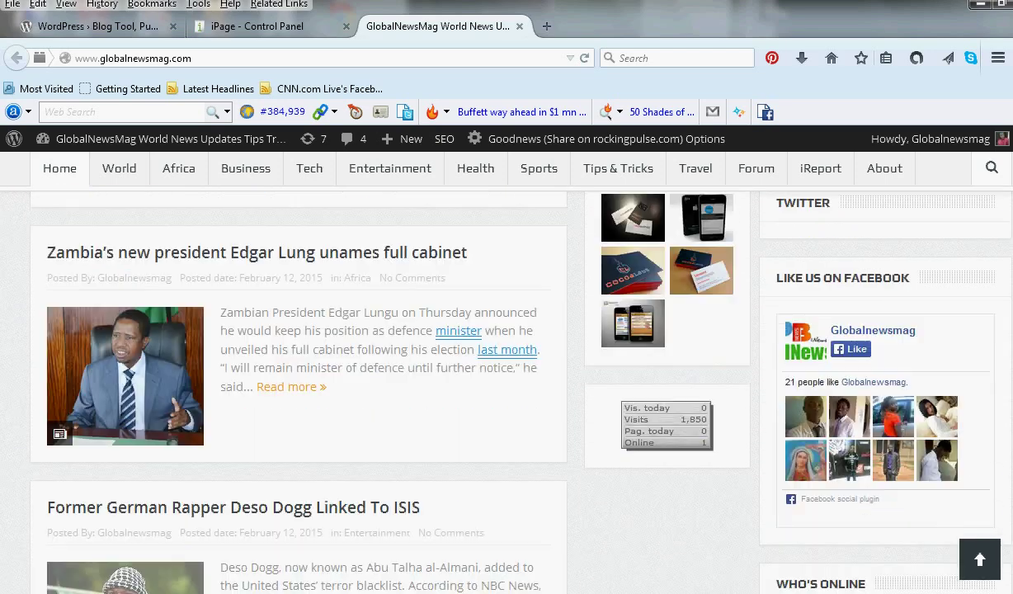
pyautogui.click(979, 559)
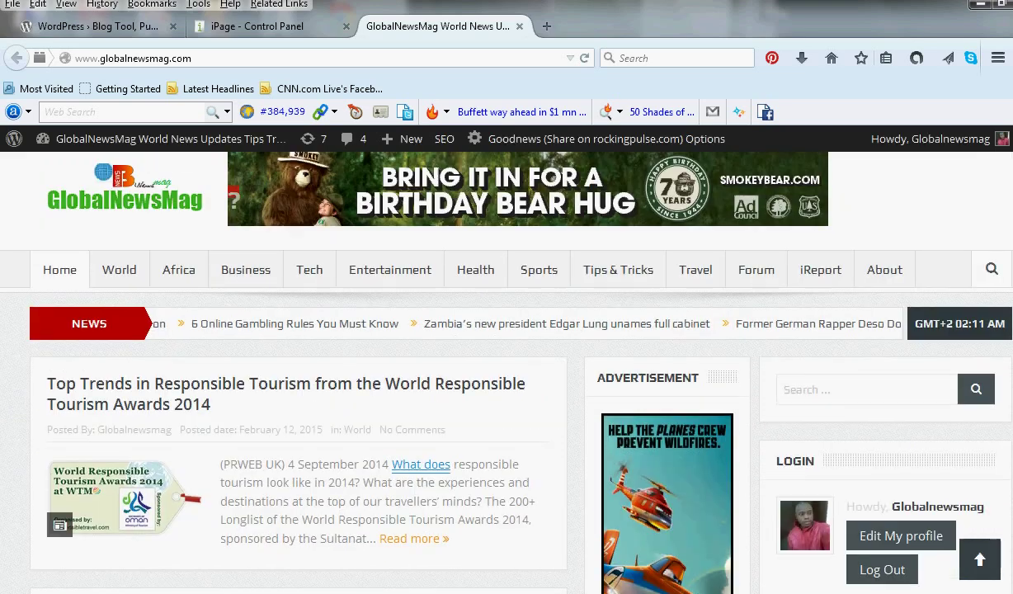
pyautogui.scroll(-5, 507, 372)
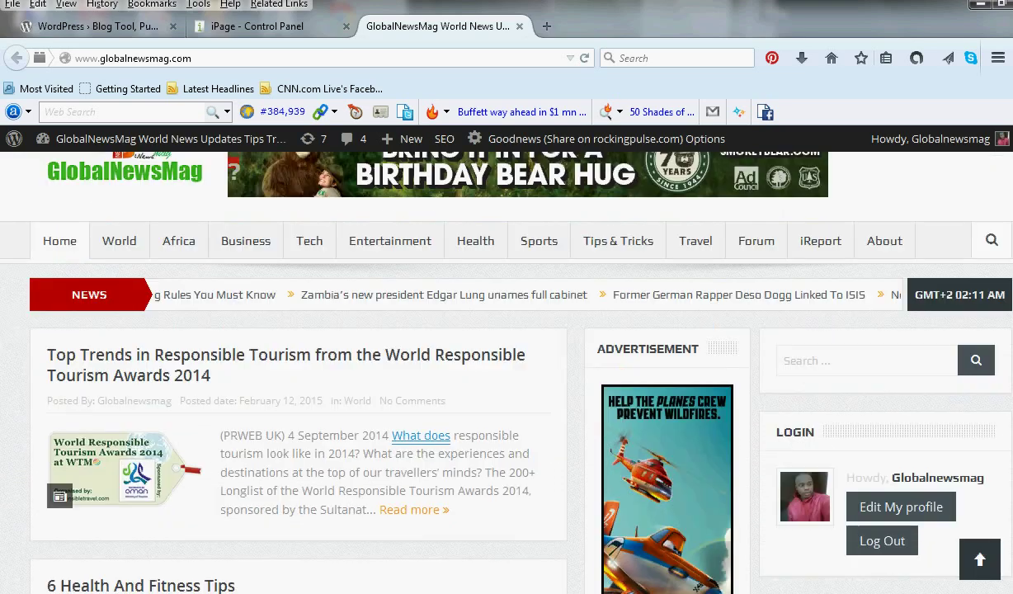
pyautogui.scroll(5, 506, 371)
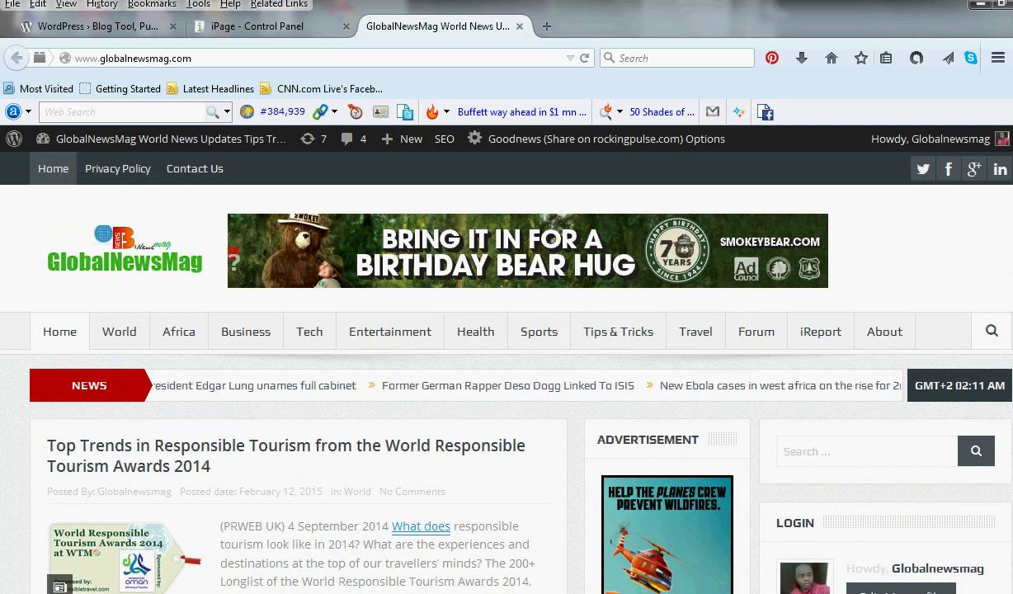
pyautogui.scroll(-5, 507, 371)
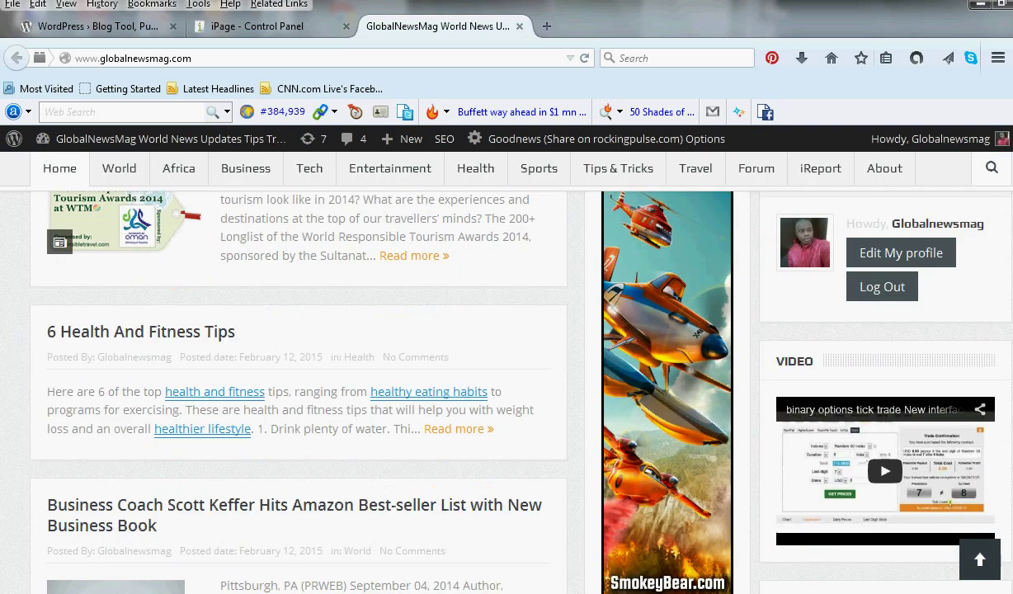
pyautogui.scroll(-7, 507, 371)
pyautogui.scroll(-5, 507, 372)
pyautogui.scroll(15, 877, 139)
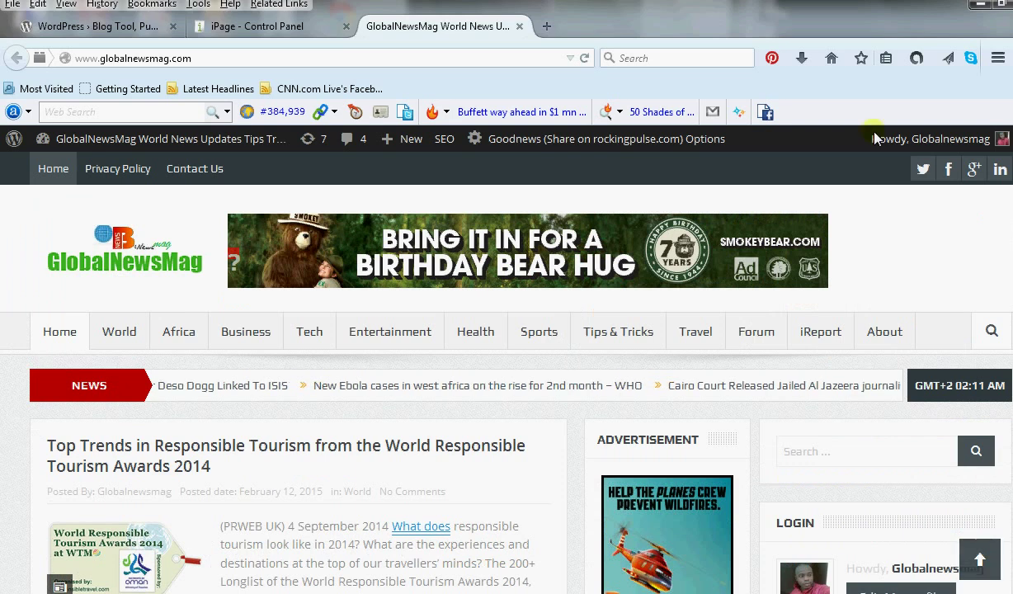
pyautogui.click(271, 25)
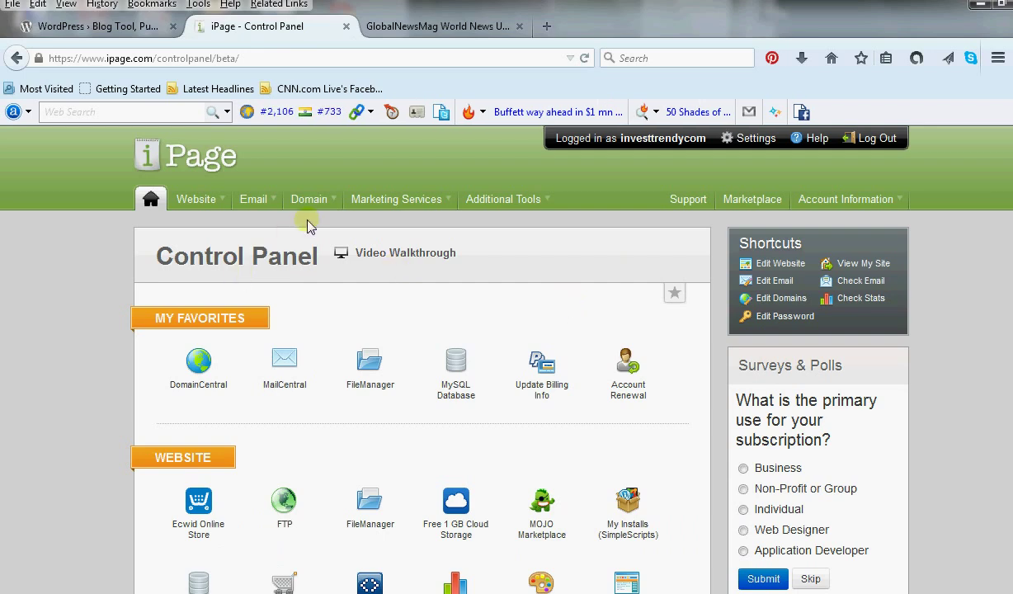
# Open FileManager from the Website menu to view root folders like public_html.
pyautogui.click(198, 200)
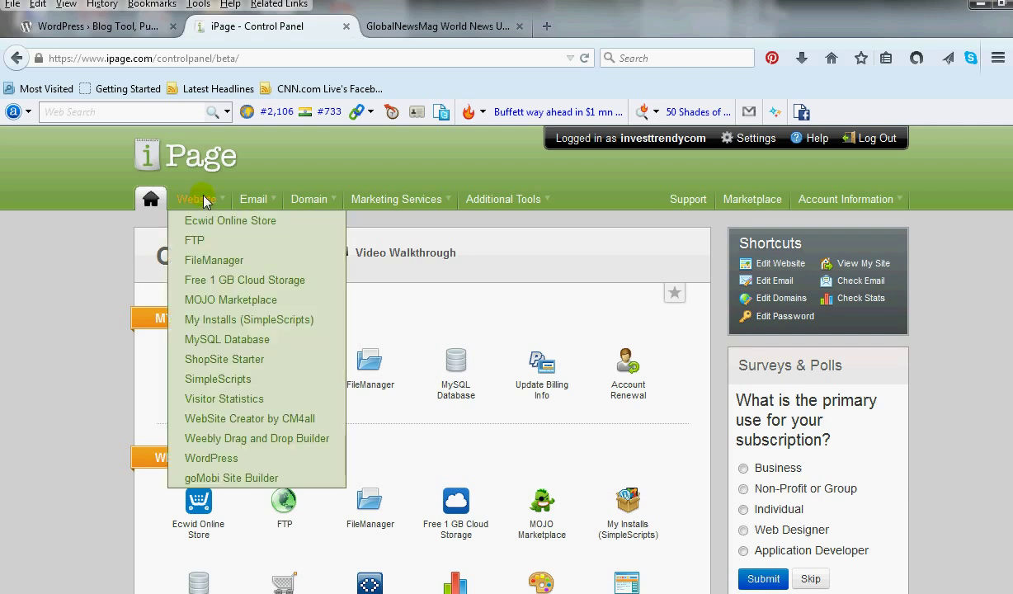
pyautogui.click(216, 260)
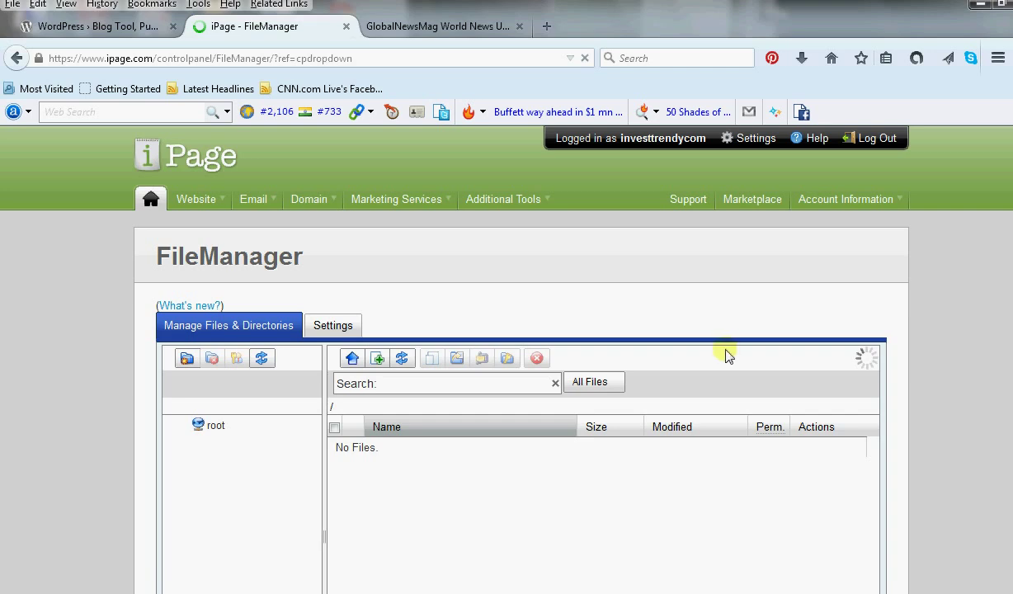
pyautogui.scroll(-3, 726, 354)
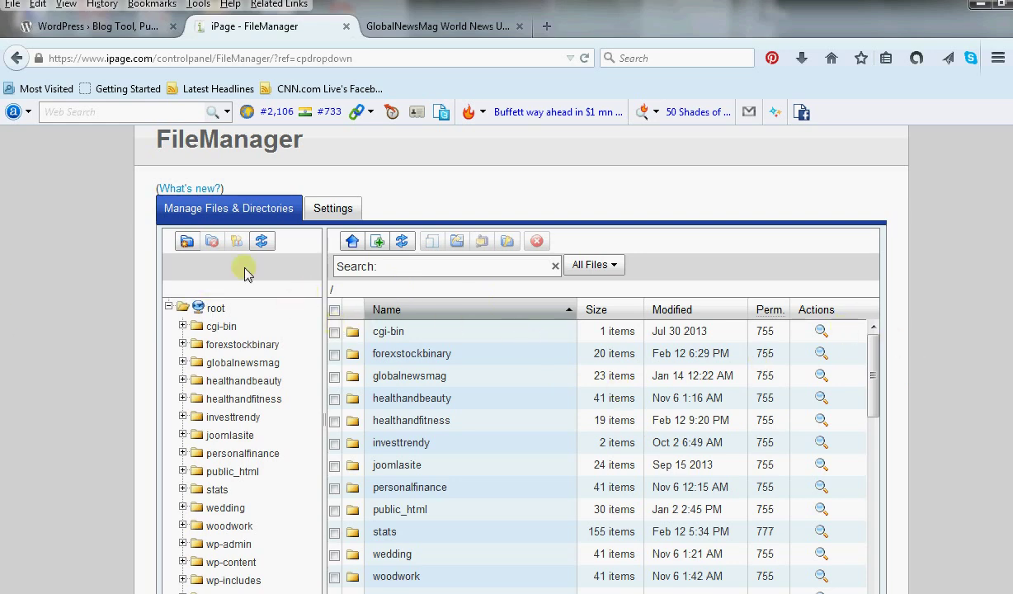
# Create a 'sports' directory in the FileManager root and dismiss the confirmation.
pyautogui.click(186, 242)
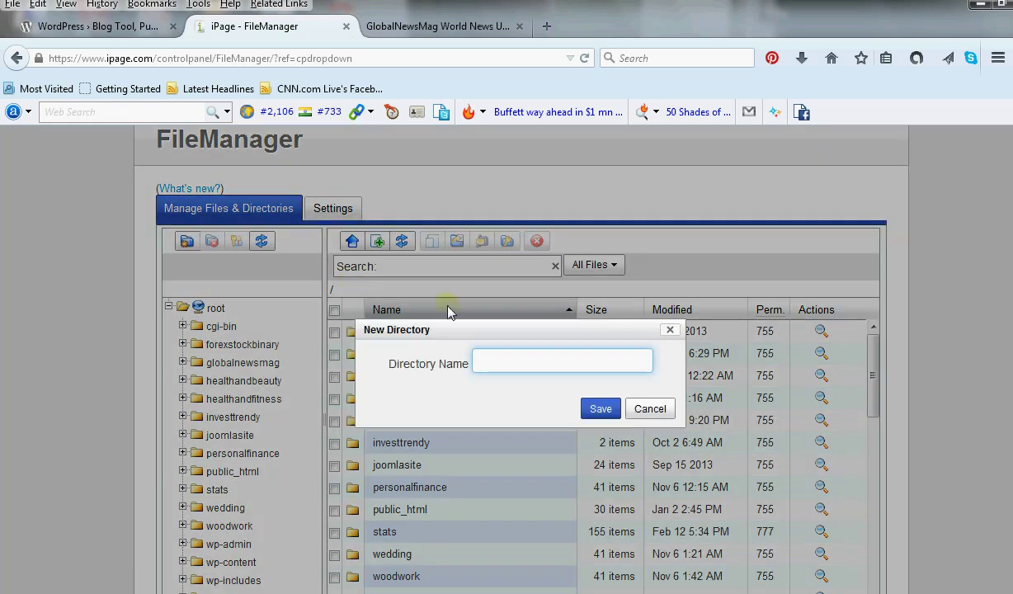
pyautogui.write('sports')
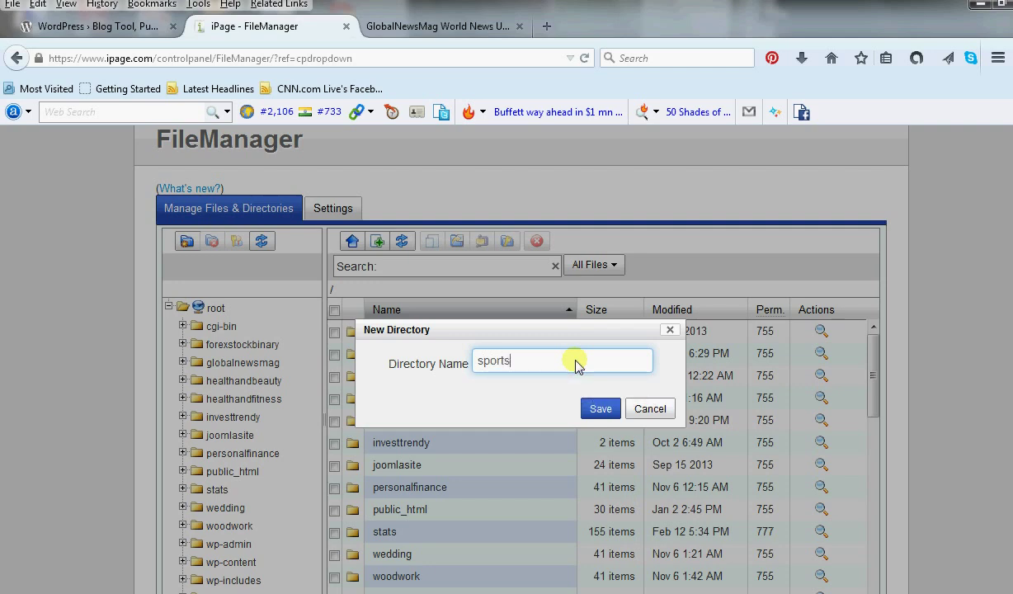
pyautogui.click(599, 408)
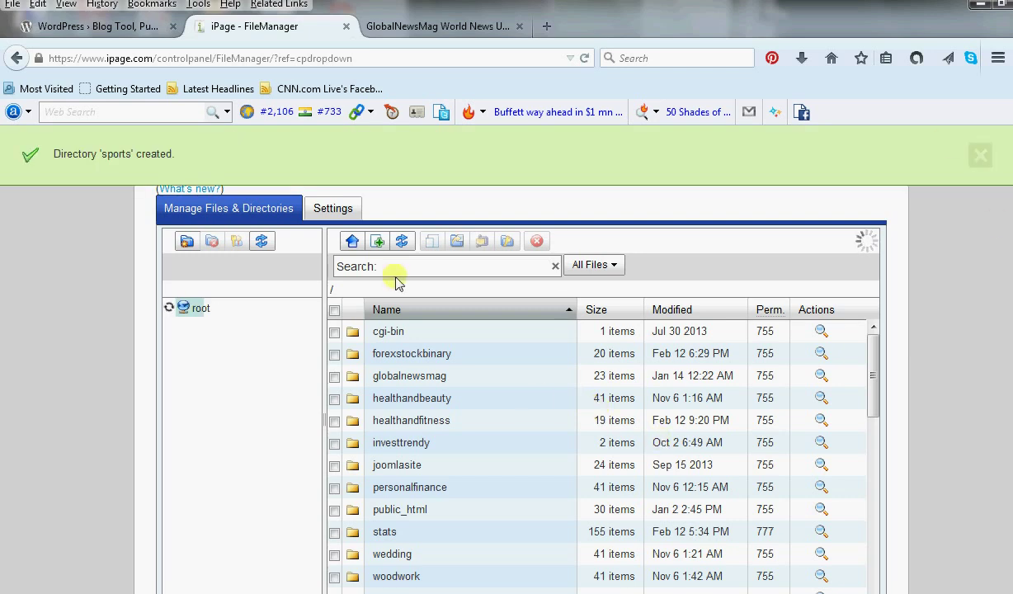
pyautogui.click(981, 157)
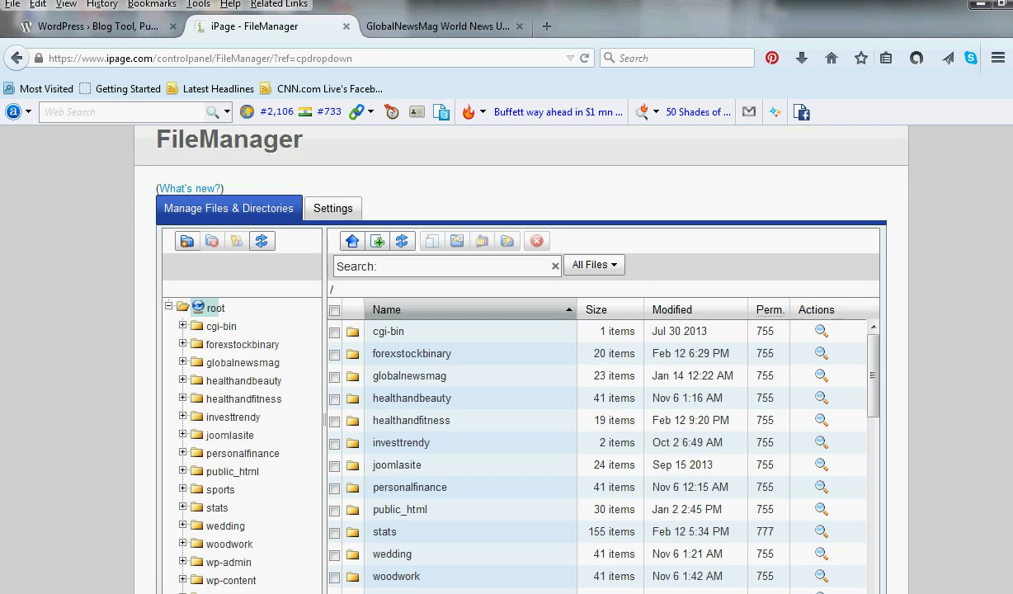
pyautogui.scroll(2, 495, 347)
pyautogui.moveTo(314, 187)
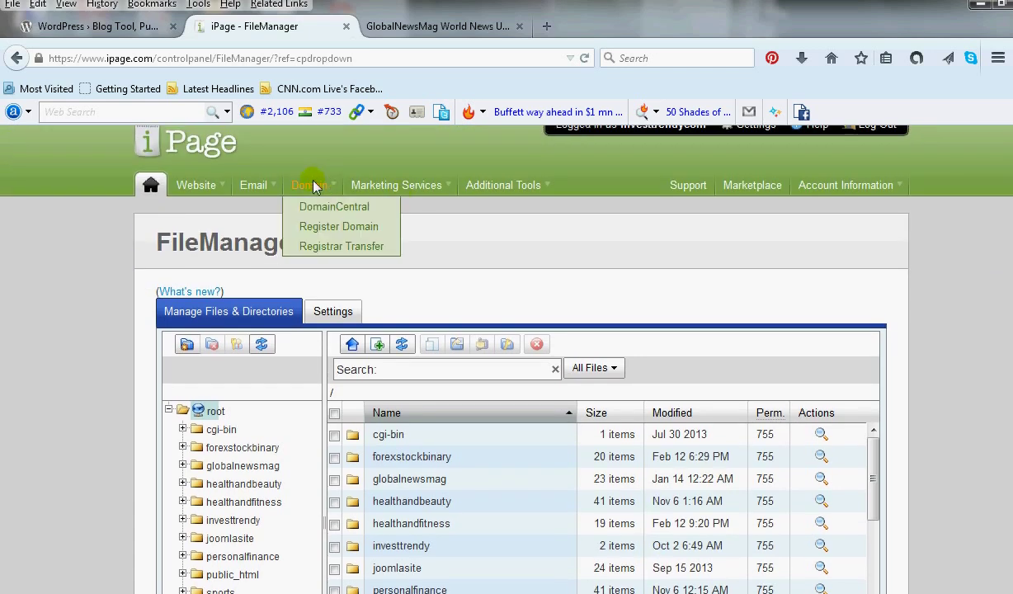
# Open DomainCentral from the Domain menu to list globalnewsmag.com, investtrendy.com and others.
pyautogui.click(310, 186)
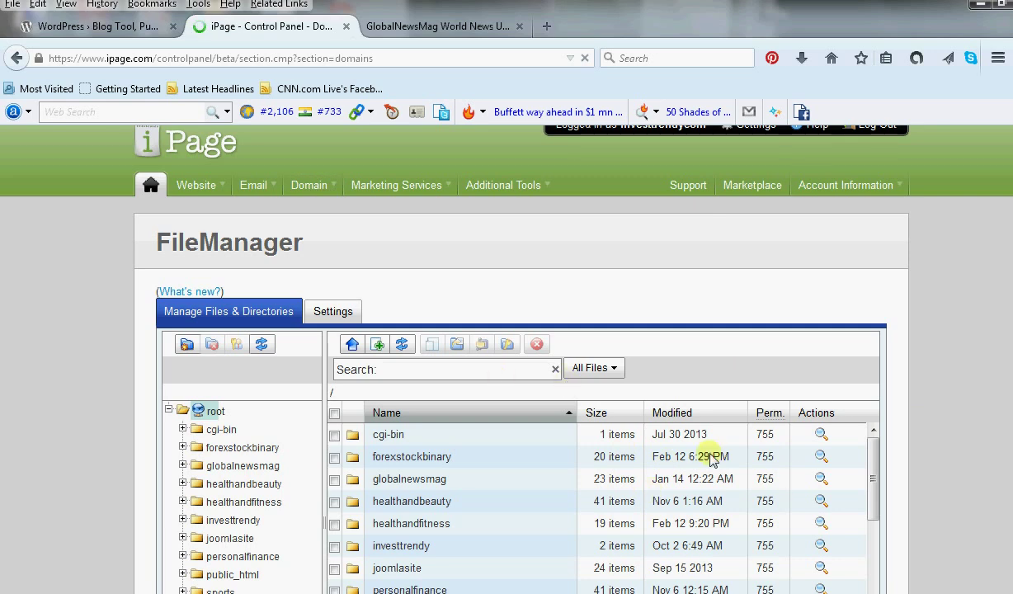
pyautogui.scroll(-3, 383, 308)
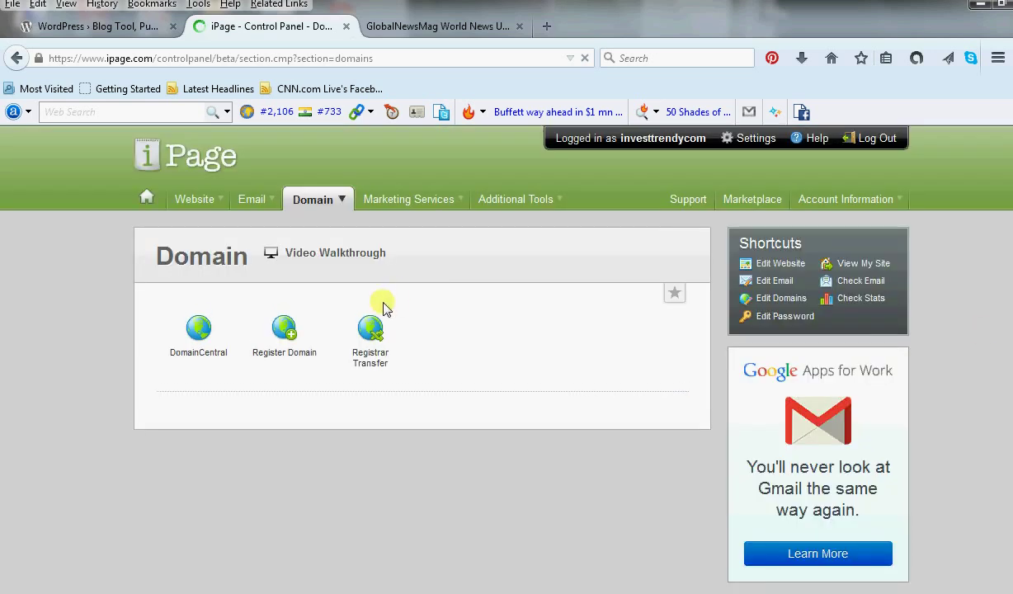
pyautogui.click(198, 328)
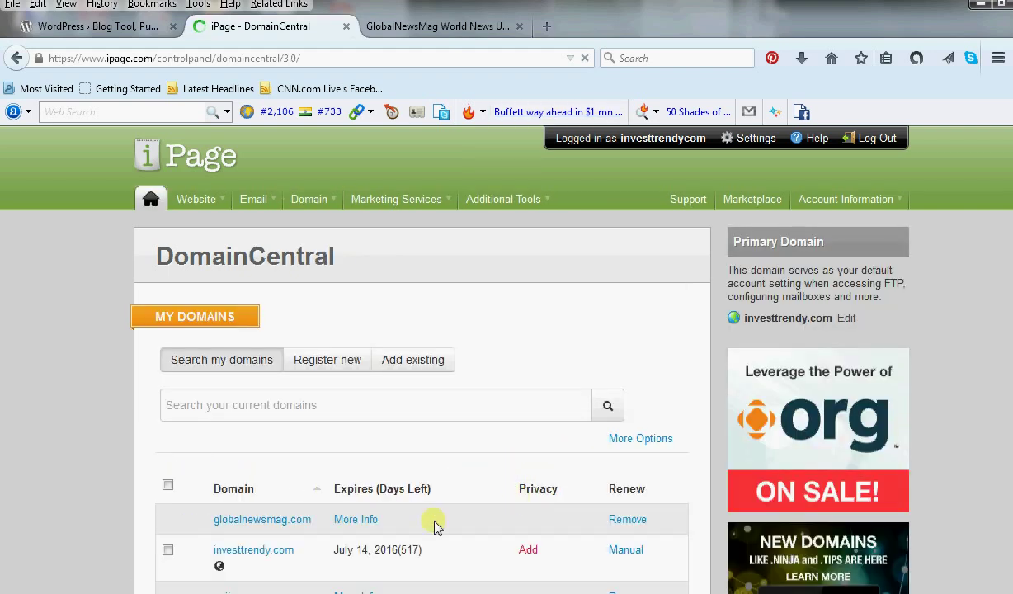
# Expand naijacrux.com in the domain list to show its subdirectory pointer.
pyautogui.scroll(-5, 434, 518)
pyautogui.scroll(-1, 435, 520)
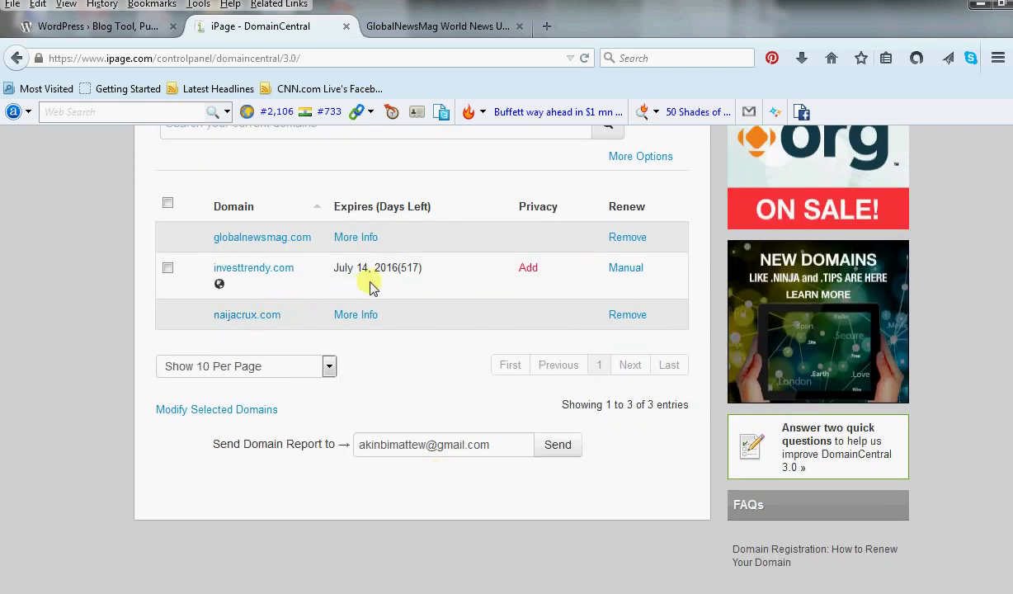
pyautogui.click(259, 318)
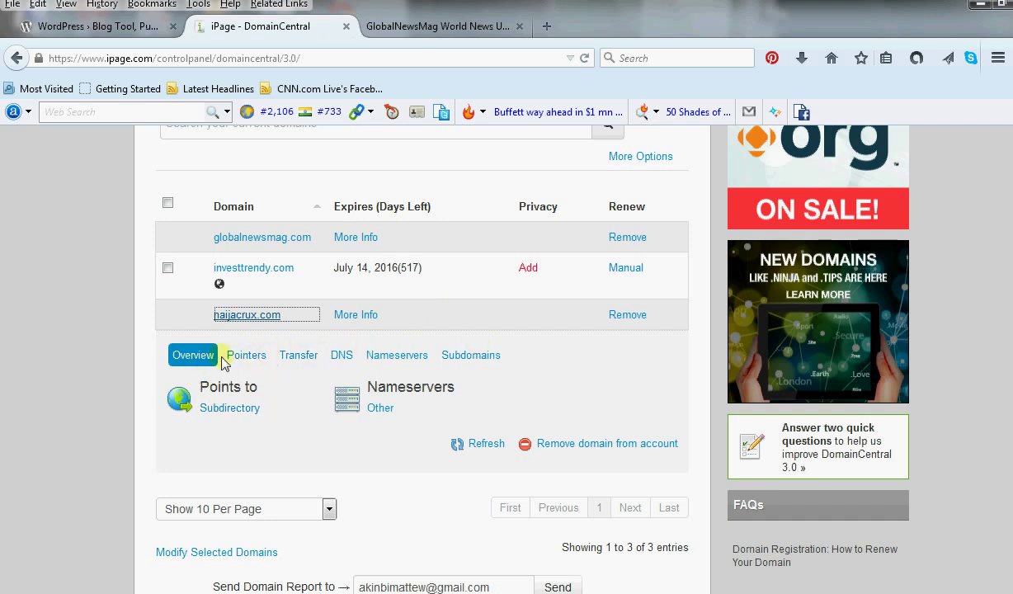
# View naijacrux.com's Pointers, then its Subdomains manager listing healthandfitness.naijacrux.com.
pyautogui.click(249, 357)
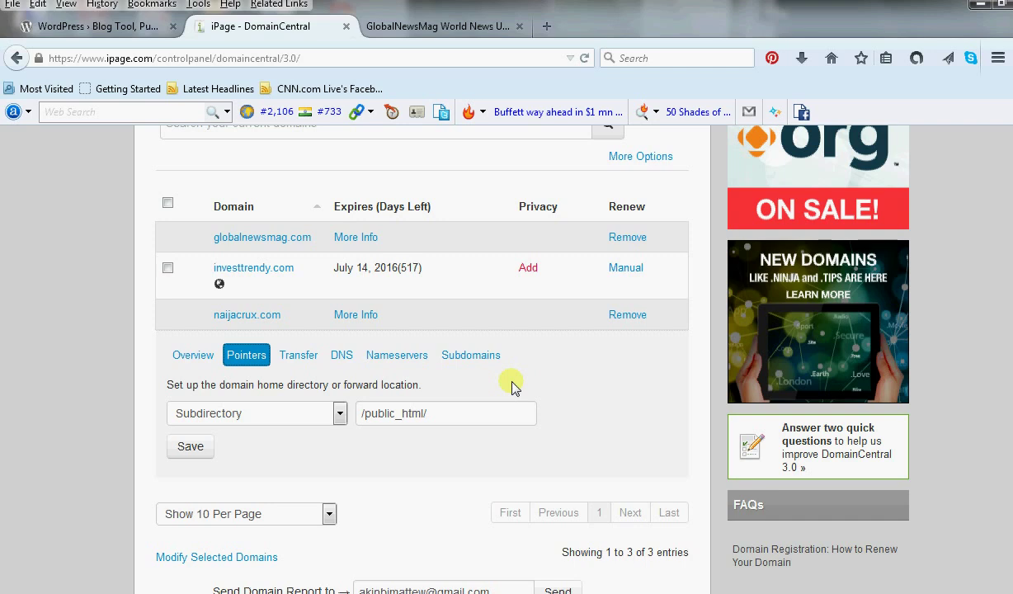
pyautogui.click(475, 361)
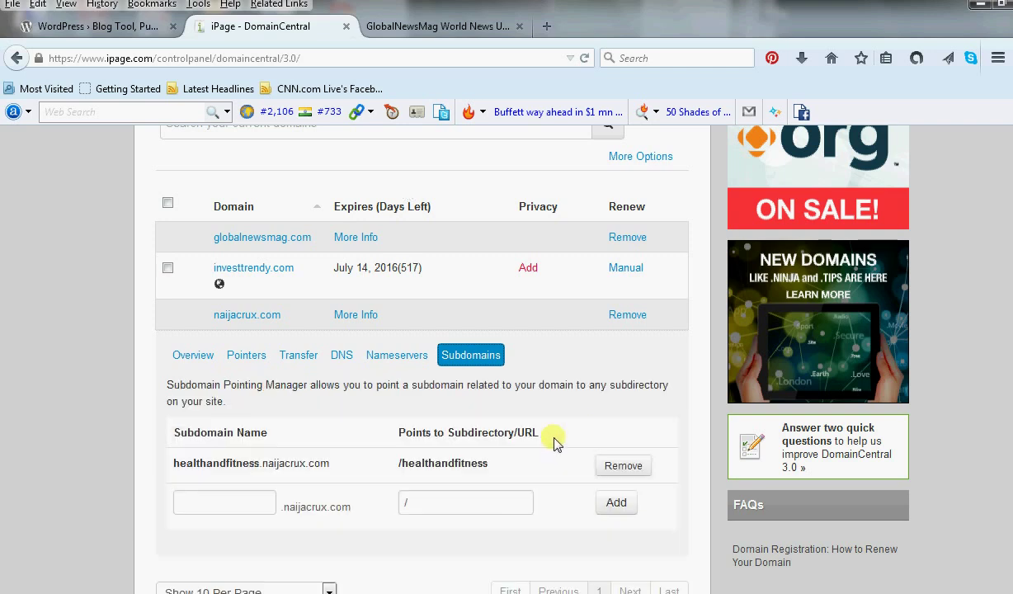
# Add subdomain 'sports' to naijacrux.com pointing to /sports.
pyautogui.click(229, 501)
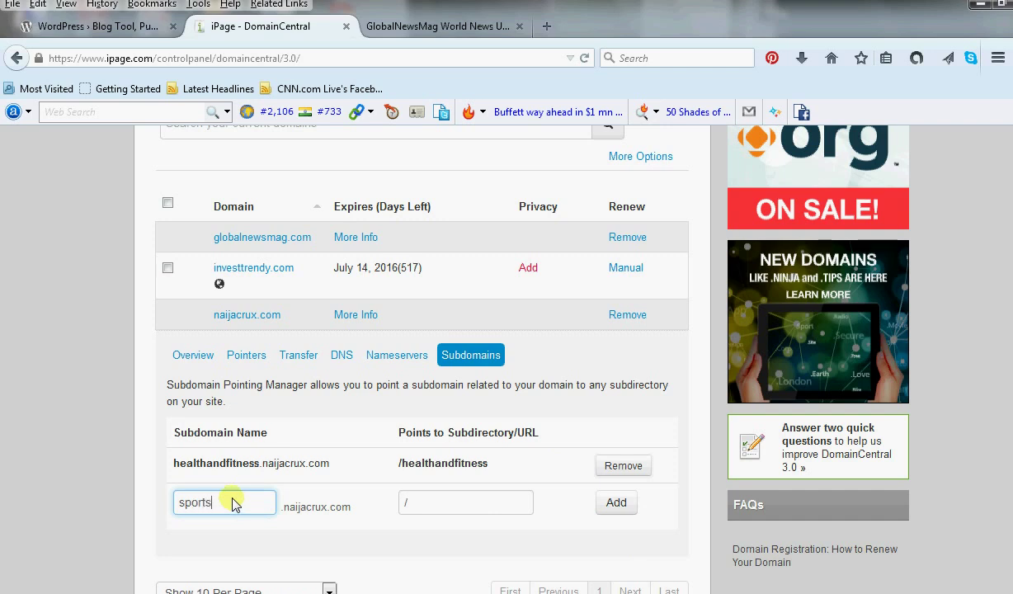
pyautogui.click(451, 508)
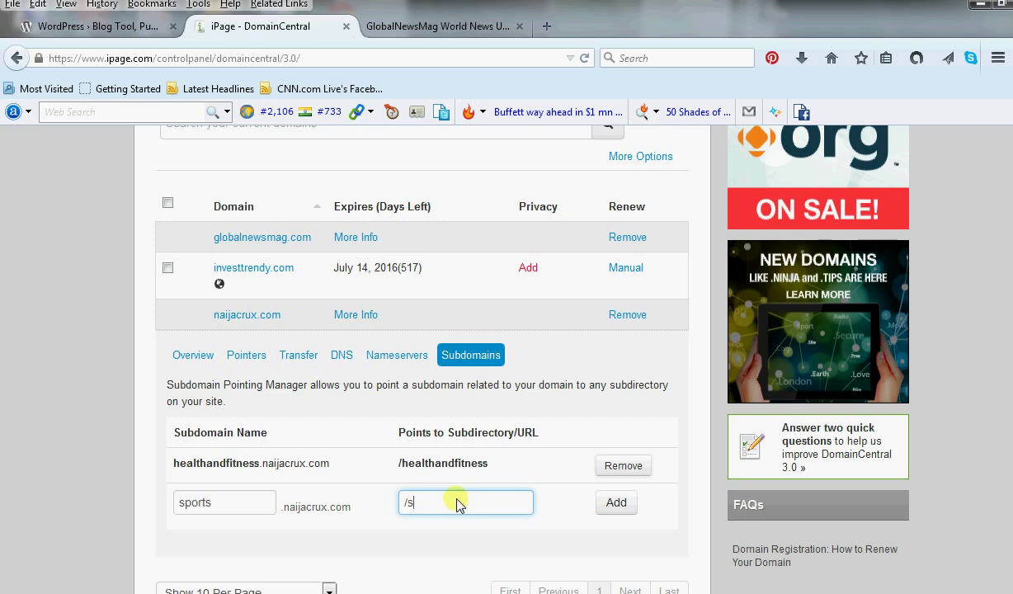
pyautogui.write('sports')
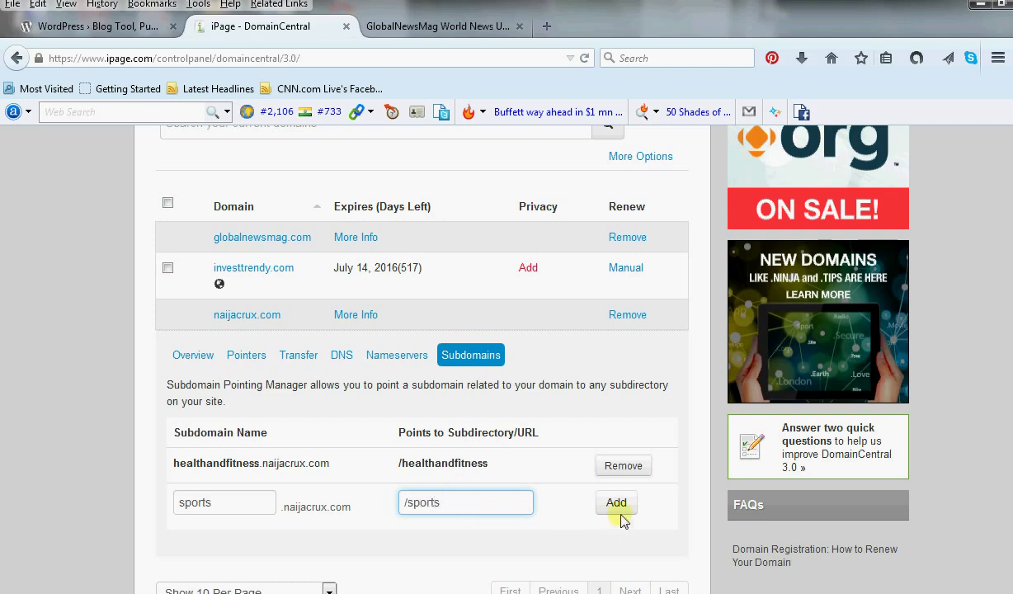
pyautogui.click(616, 503)
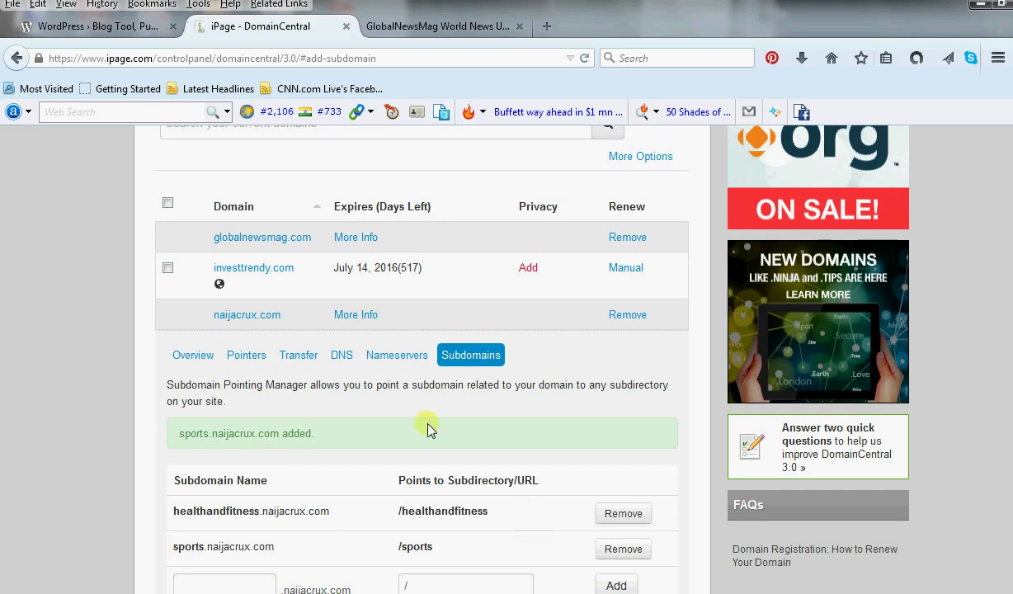
pyautogui.scroll(6, 419, 428)
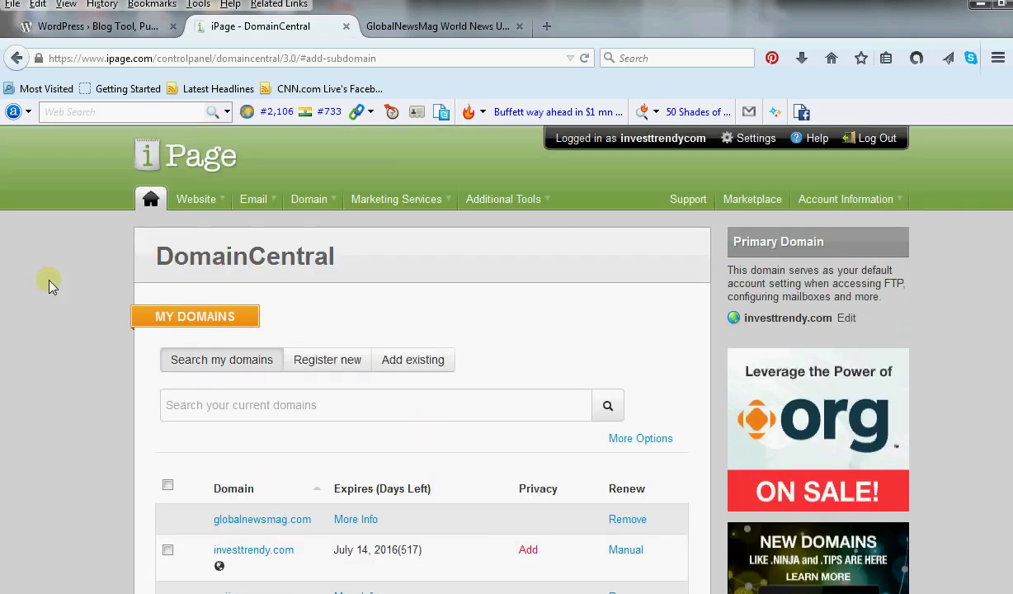
# Reopen FileManager from the Website menu and scroll through the root folders like cgi-bin and joomlasite.
pyautogui.moveTo(190, 205)
pyautogui.click(194, 242)
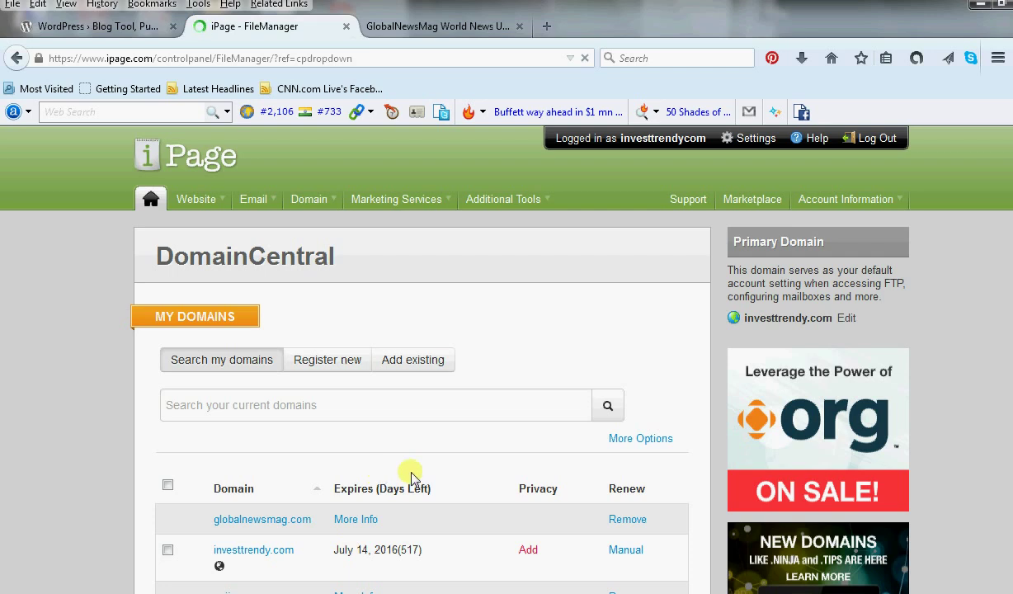
pyautogui.scroll(-3, 521, 468)
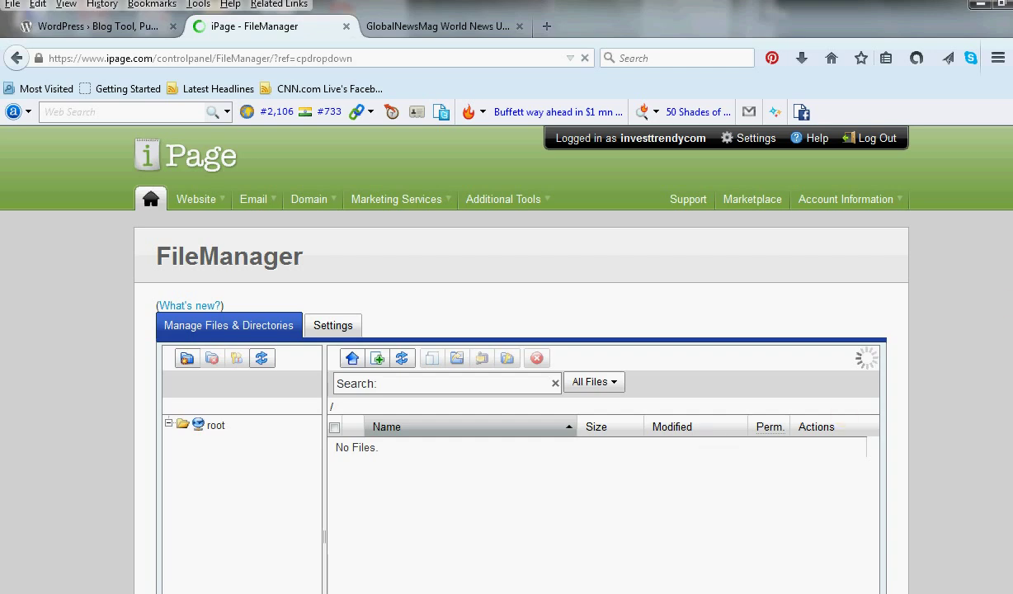
pyautogui.scroll(-1, 507, 354)
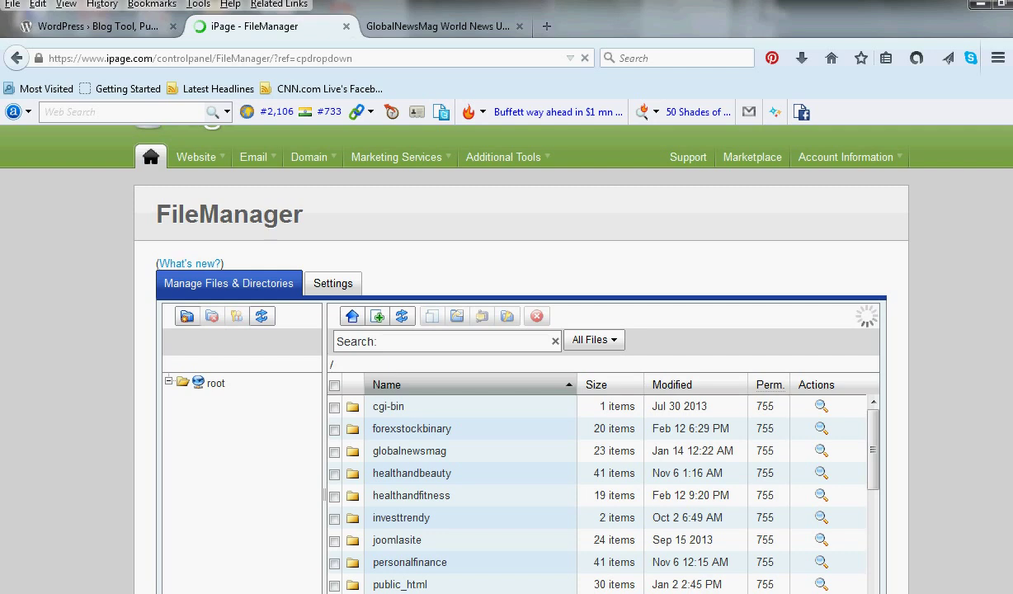
pyautogui.scroll(1, 202, 156)
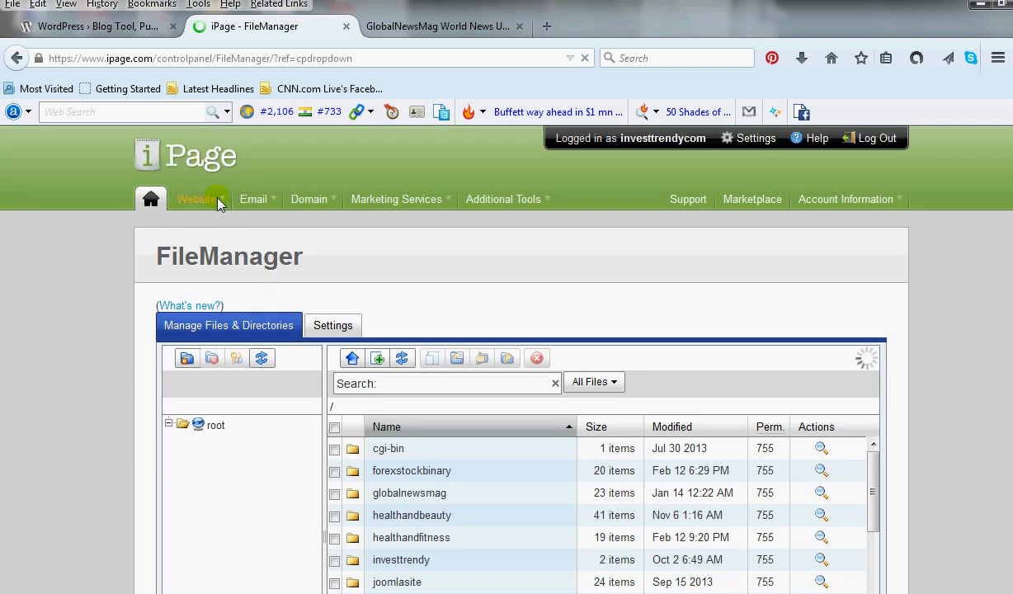
pyautogui.moveTo(208, 200)
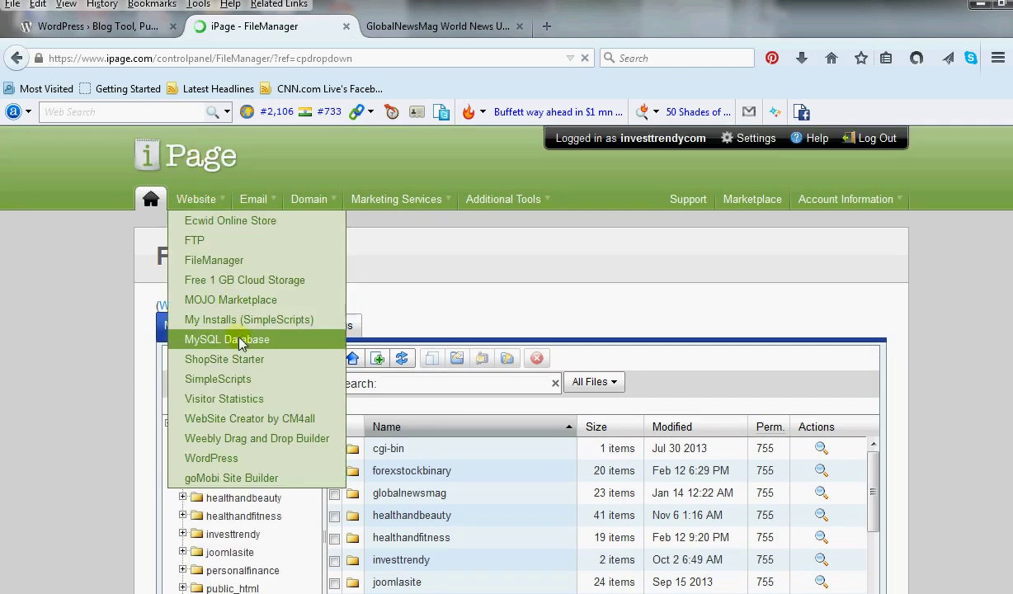
# Add a MySQL database named 'sports' with username 'sports' and a confirmed password.
pyautogui.click(195, 340)
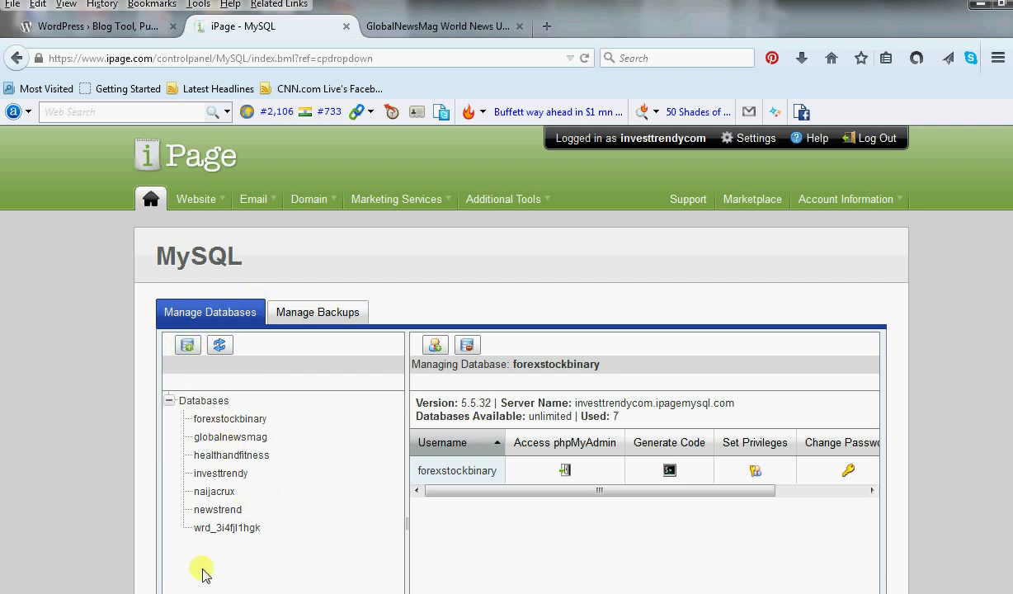
pyautogui.click(192, 346)
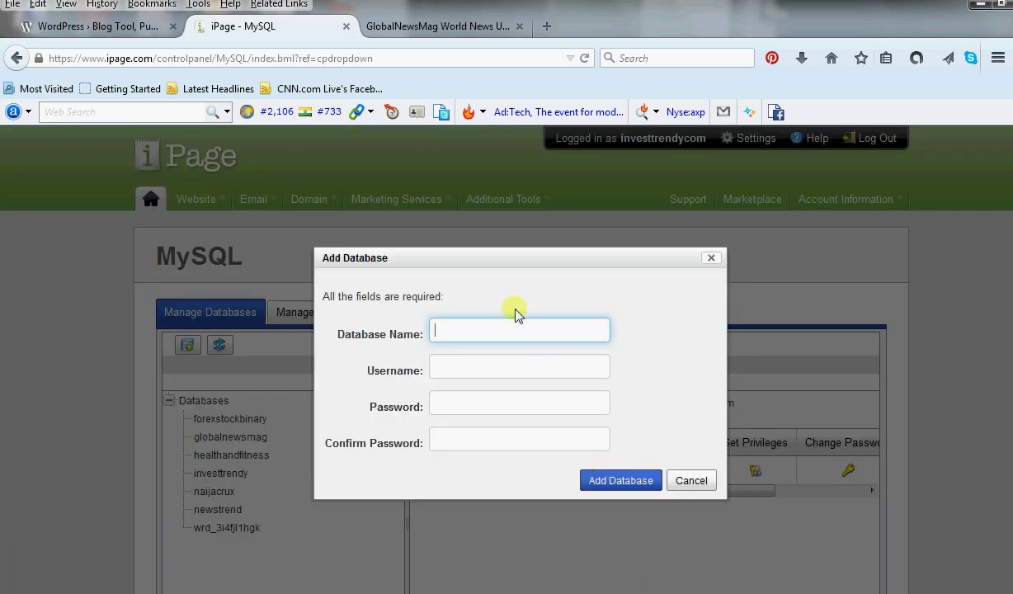
pyautogui.click(511, 330)
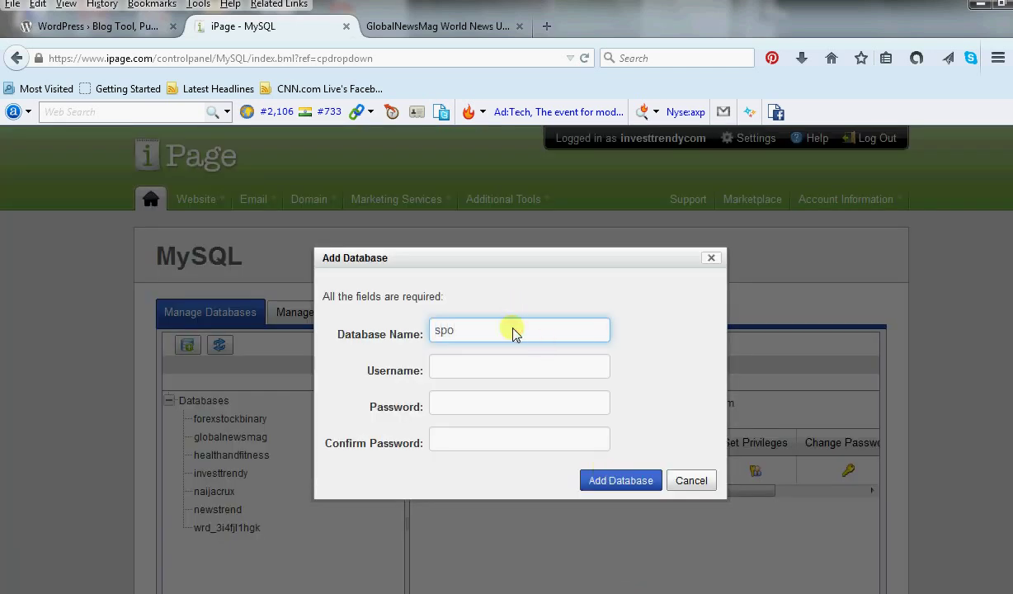
pyautogui.write('sports')
pyautogui.click(483, 377)
pyautogui.write('s')
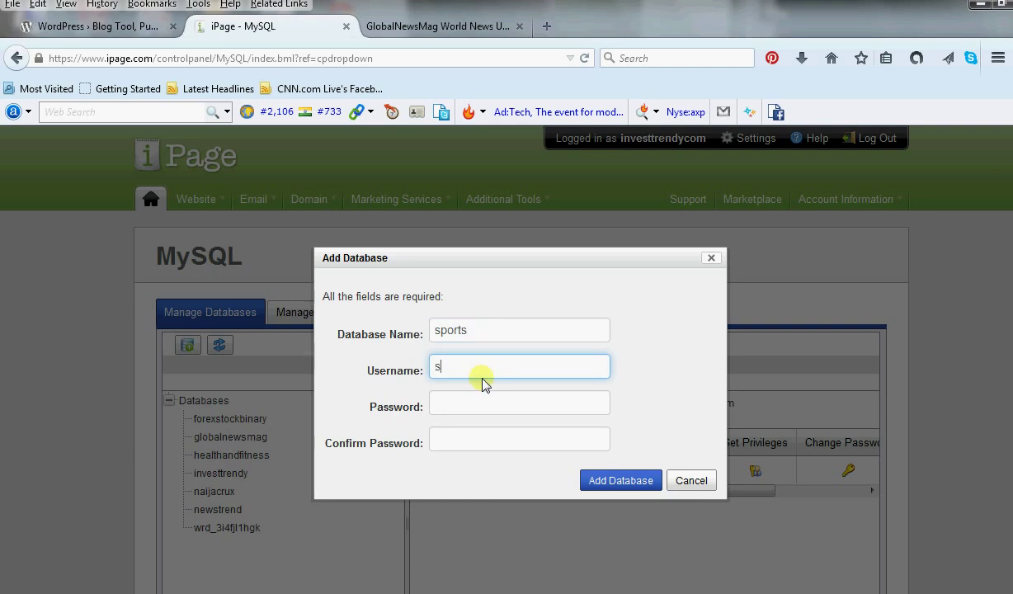
pyautogui.write('ports')
pyautogui.click(473, 406)
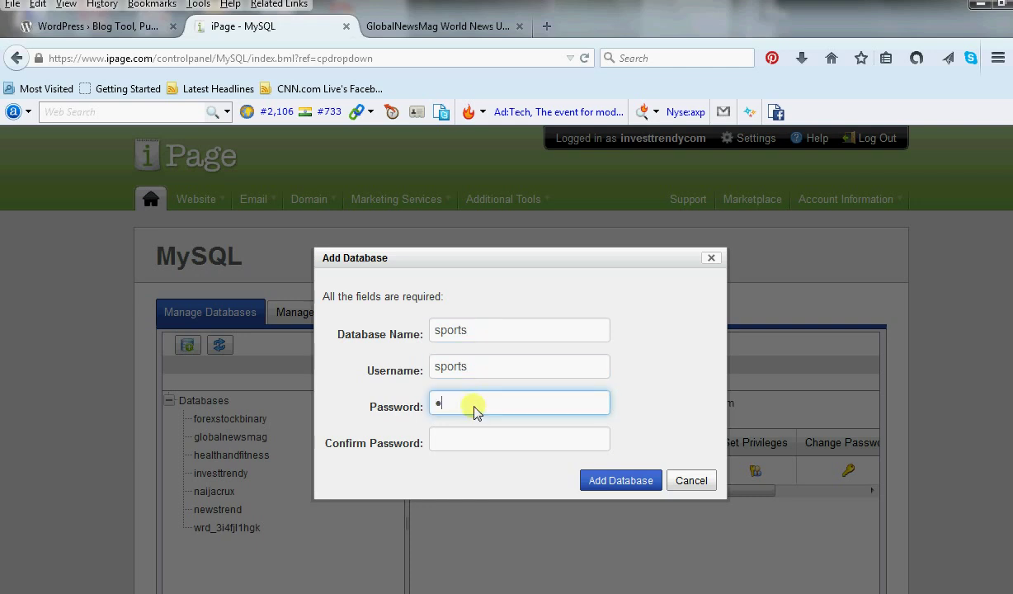
pyautogui.write('••••••')
pyautogui.click(474, 443)
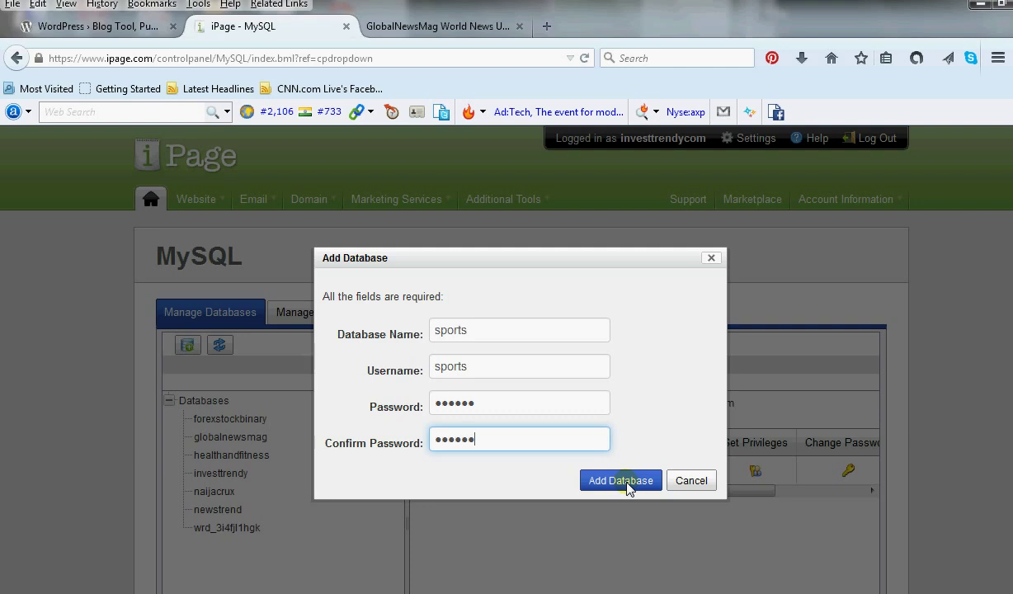
pyautogui.click(624, 481)
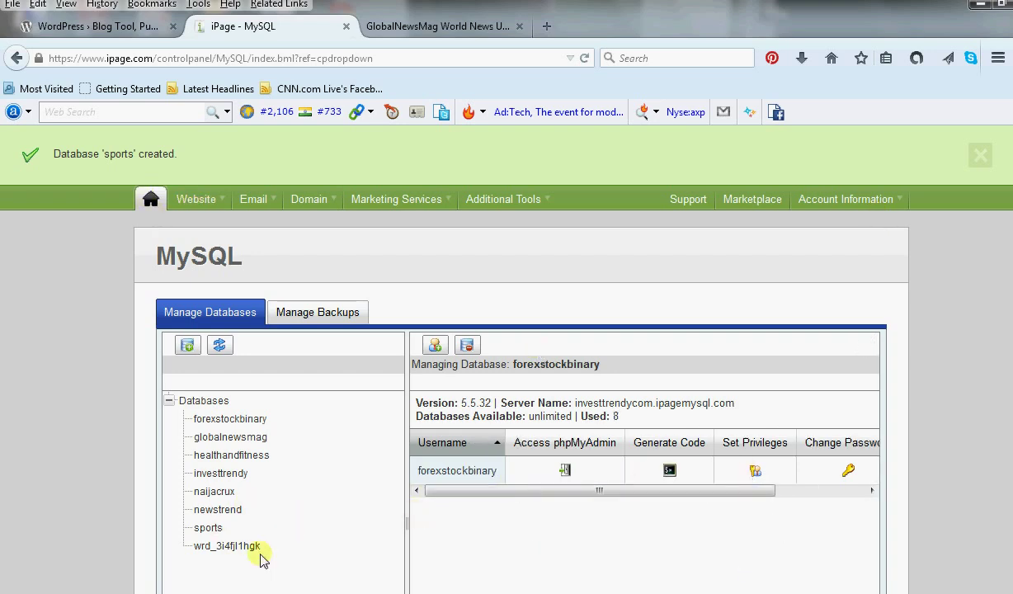
# Generate the connection code for the sports database.
pyautogui.click(208, 526)
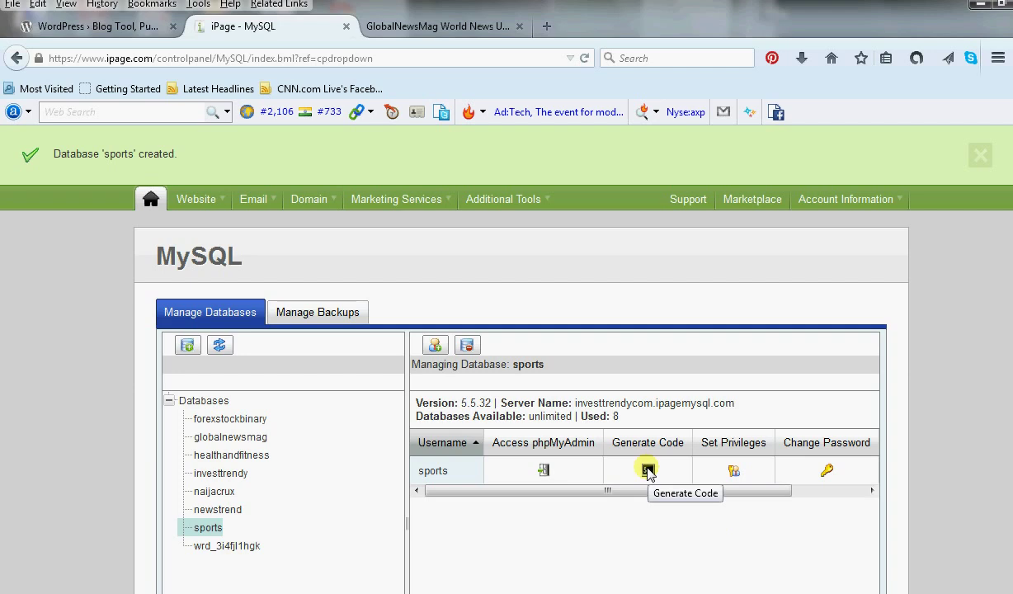
pyautogui.click(648, 470)
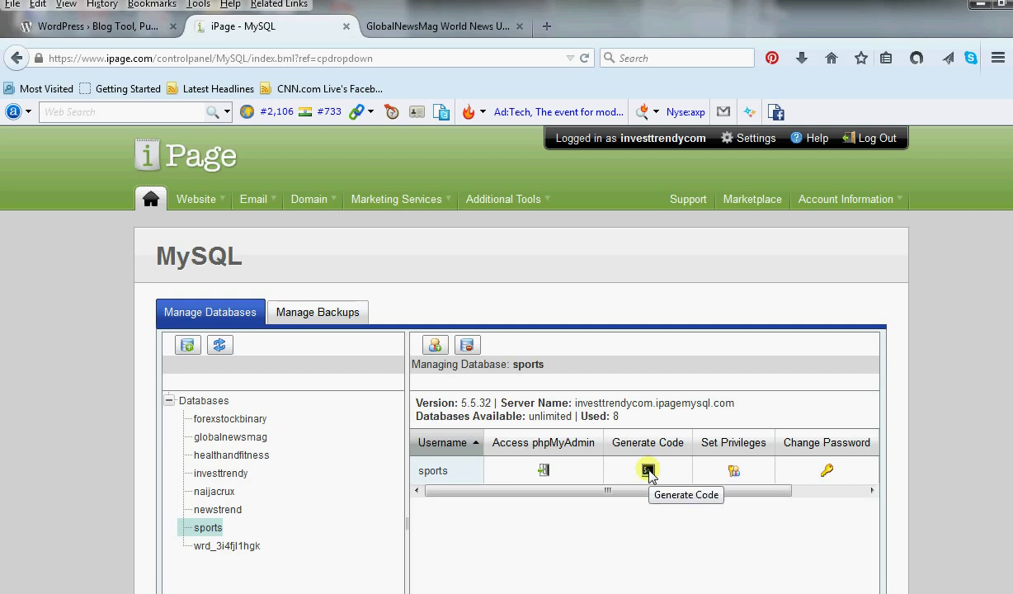
pyautogui.click(647, 470)
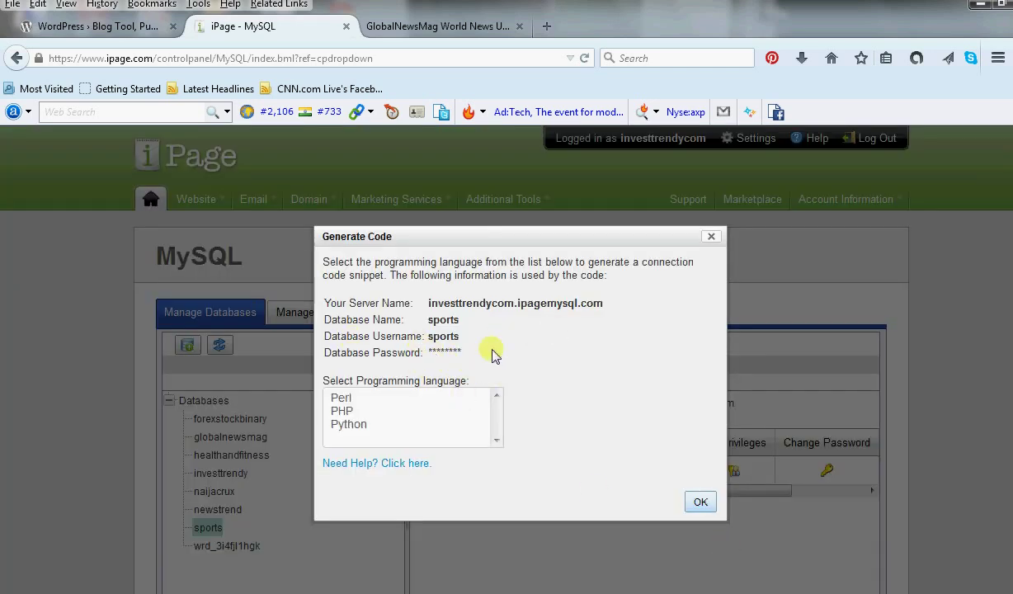
# Copy the displayed connection details, close the dialog and minimize Firefox.
pyautogui.moveTo(464, 355); pyautogui.dragTo(336, 306)
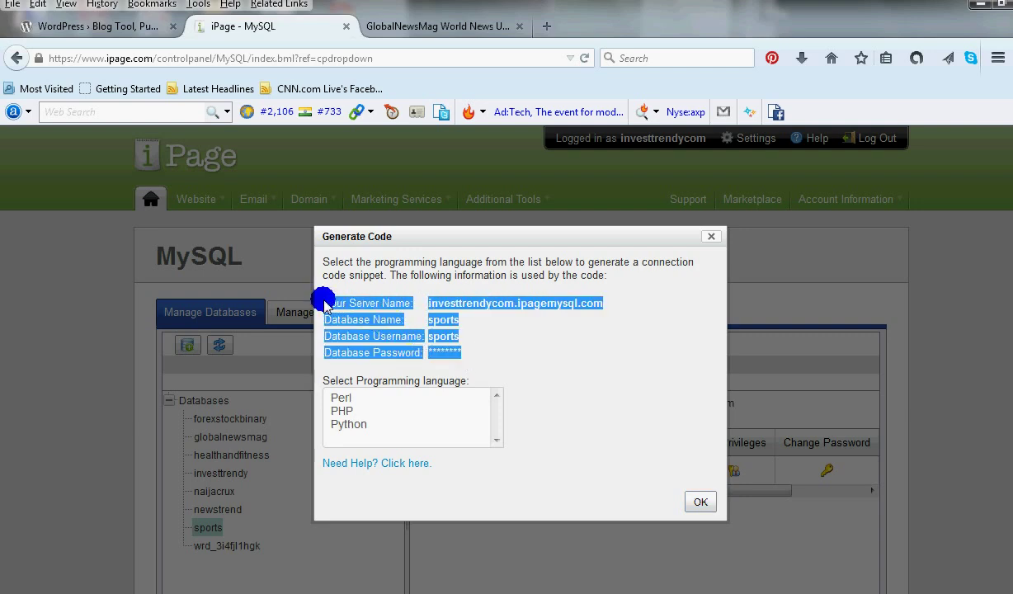
pyautogui.rightClick(326, 302)
pyautogui.click(367, 313)
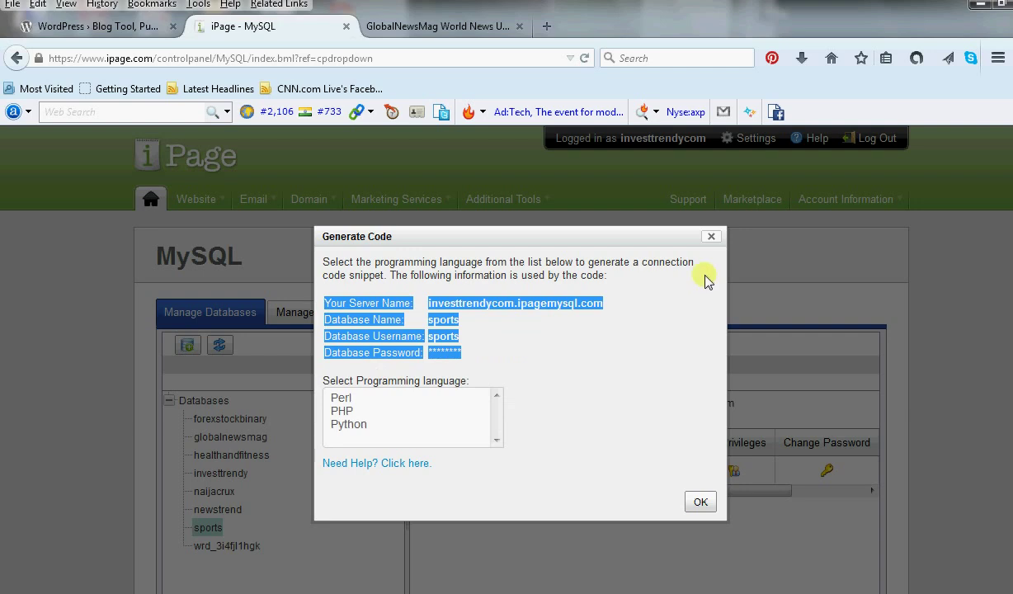
pyautogui.click(711, 236)
pyautogui.click(1000, 7)
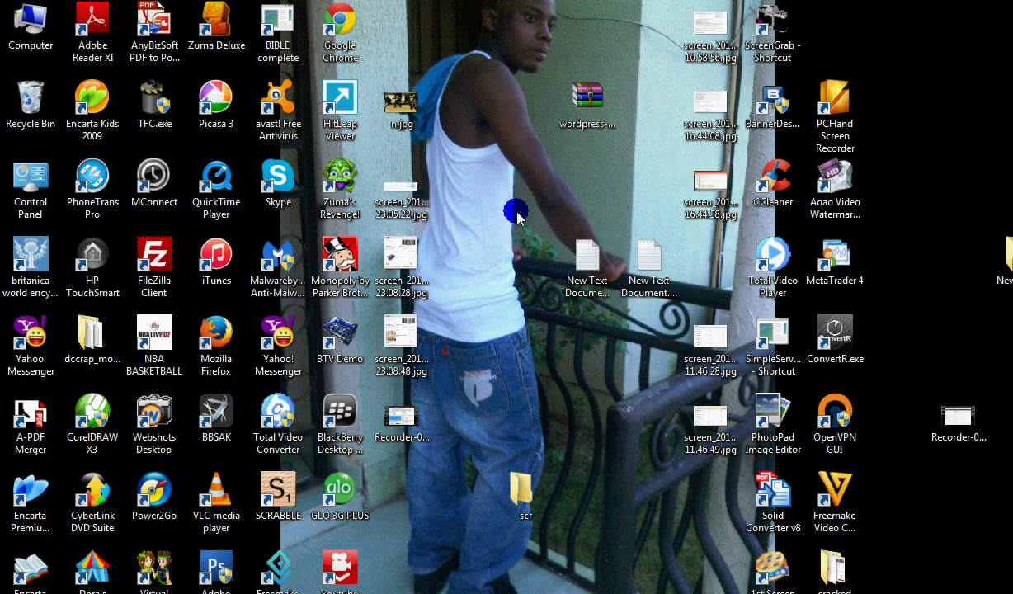
# Create a new desktop text document and paste the sports database connection details into it.
pyautogui.rightClick(324, 196)
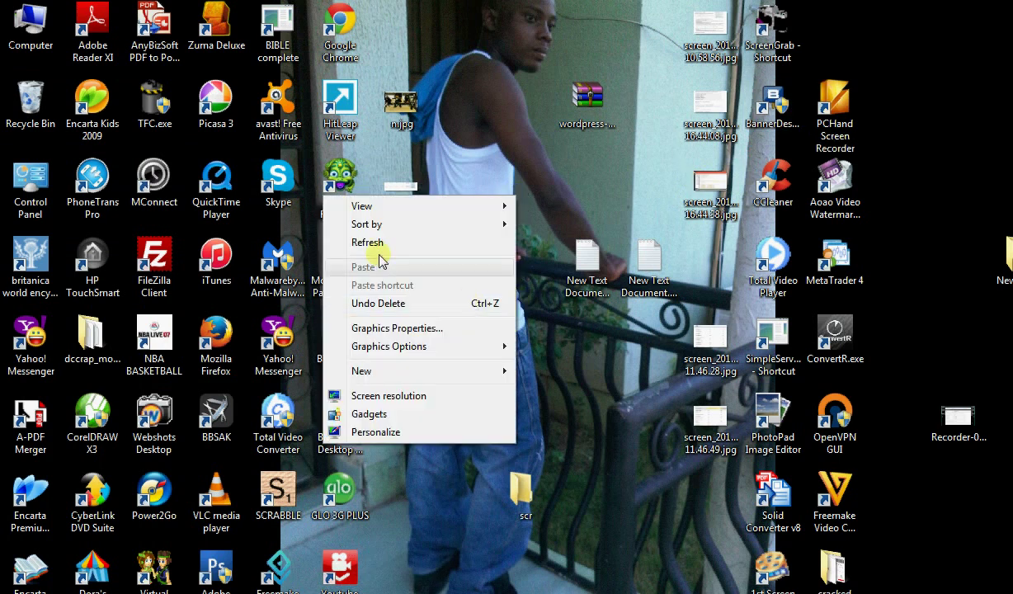
pyautogui.moveTo(394, 373)
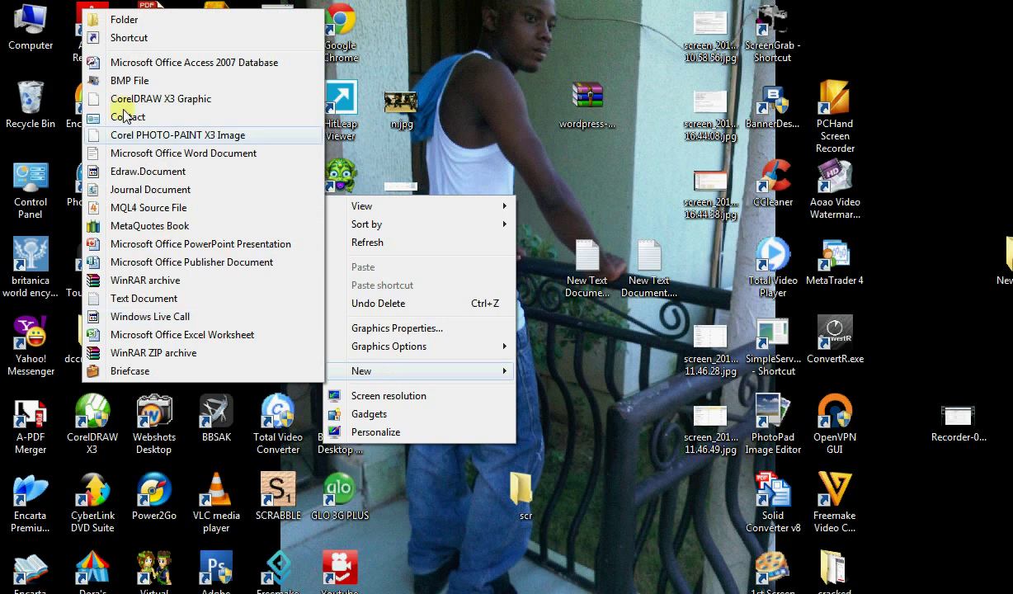
pyautogui.click(141, 298)
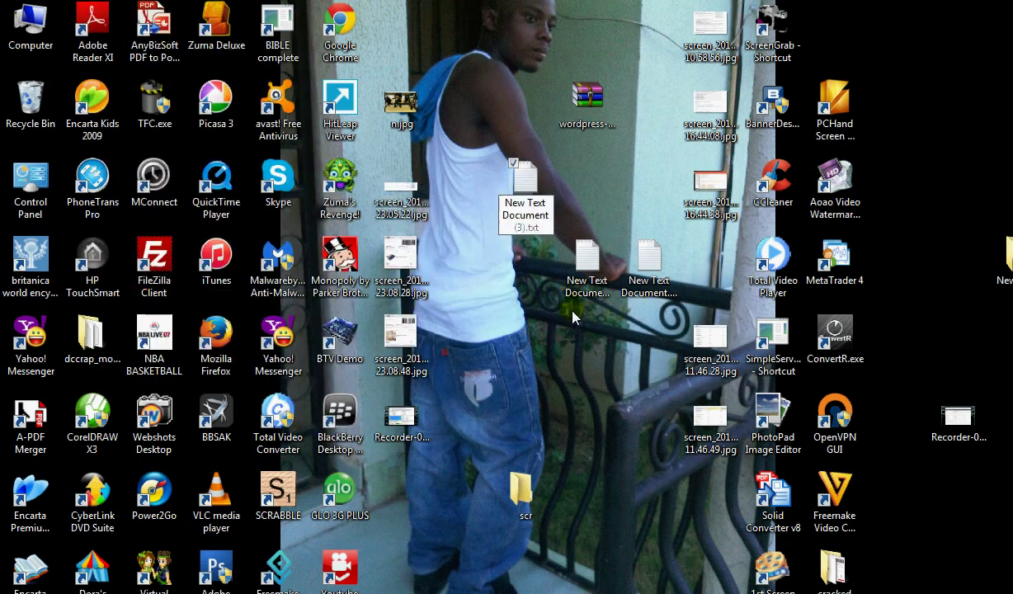
pyautogui.click(525, 200)
pyautogui.doubleClick(525, 200)
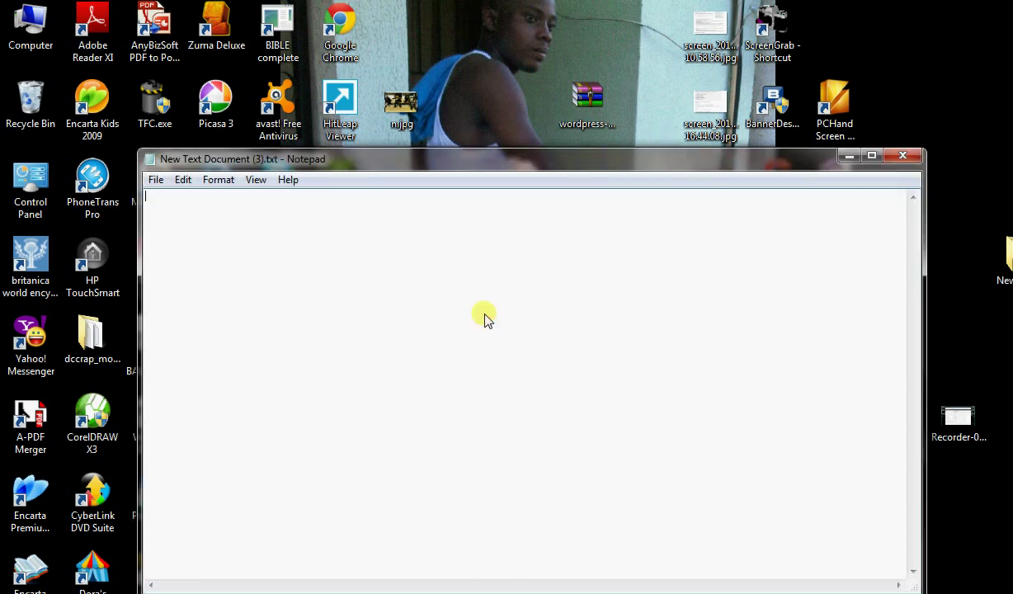
pyautogui.hotkey('ctrl', 'v')
# Minimize Notepad and the browser to return to the desktop.
pyautogui.click(848, 156)
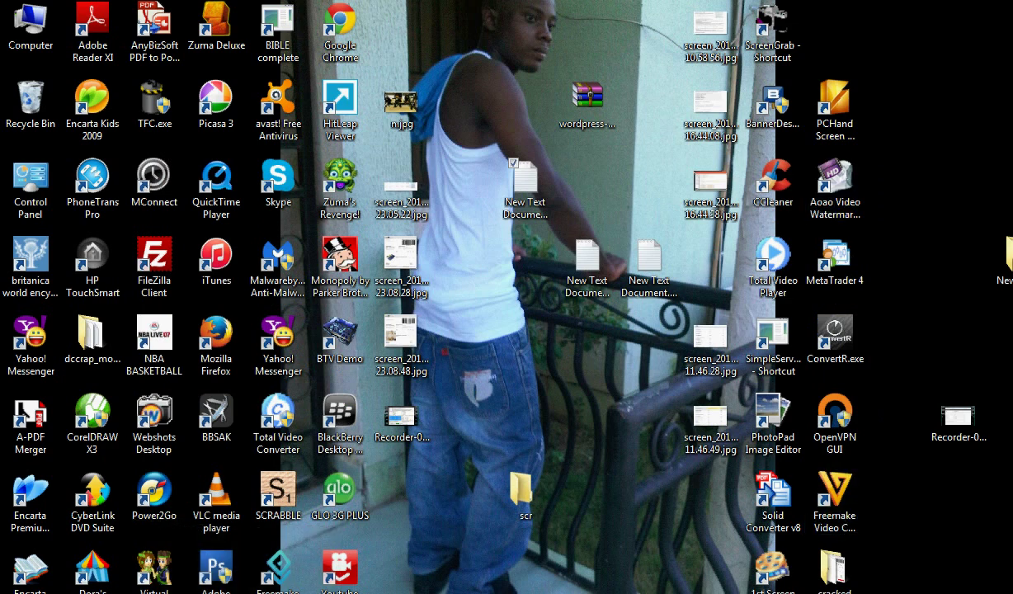
pyautogui.click(408, 591)
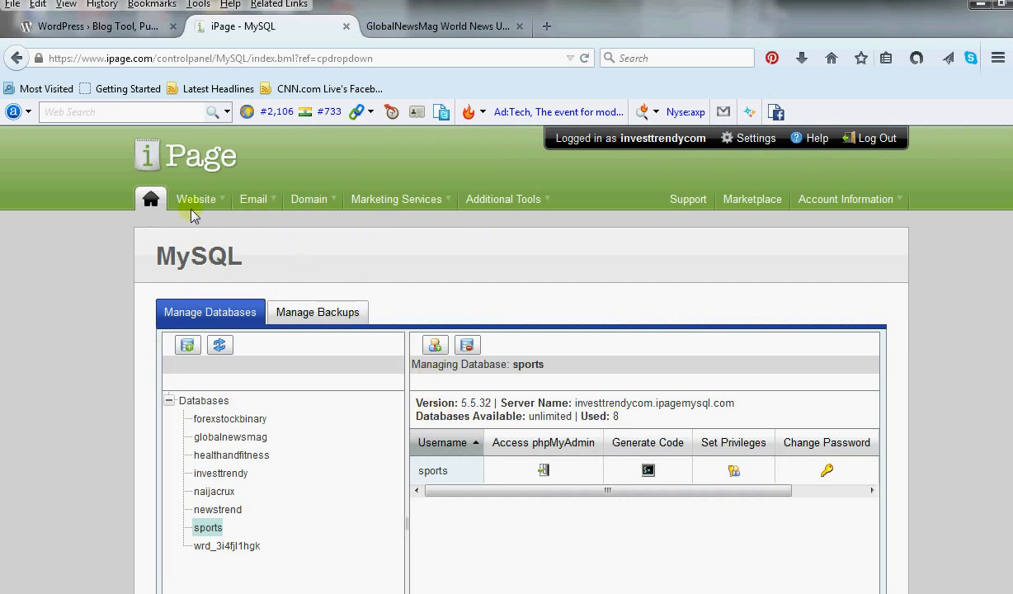
pyautogui.click(978, 5)
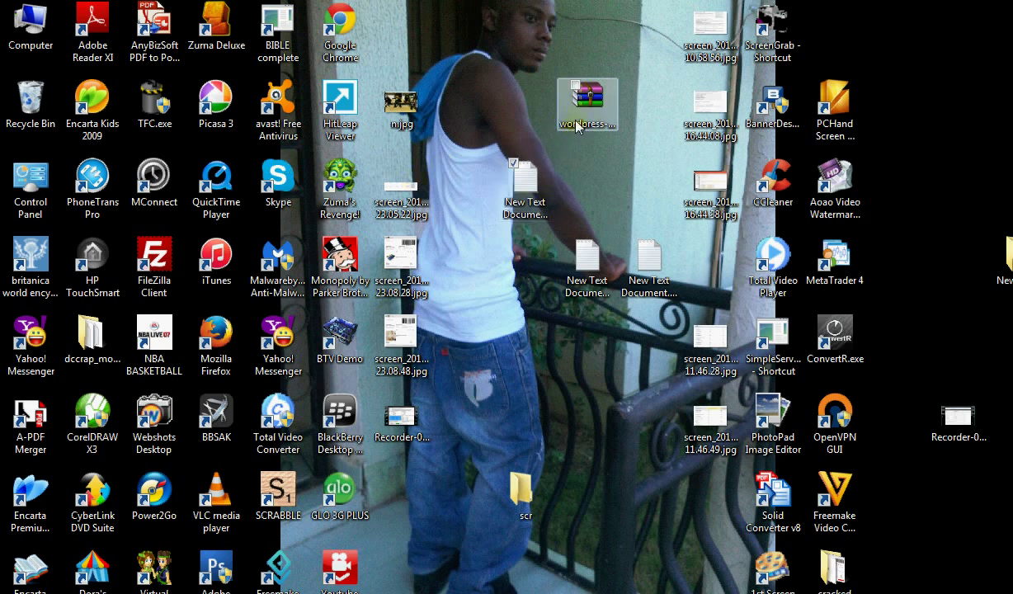
# Extract wordpress-4.0.1.zip to the Desktop with WinRAR.
pyautogui.rightClick(576, 125)
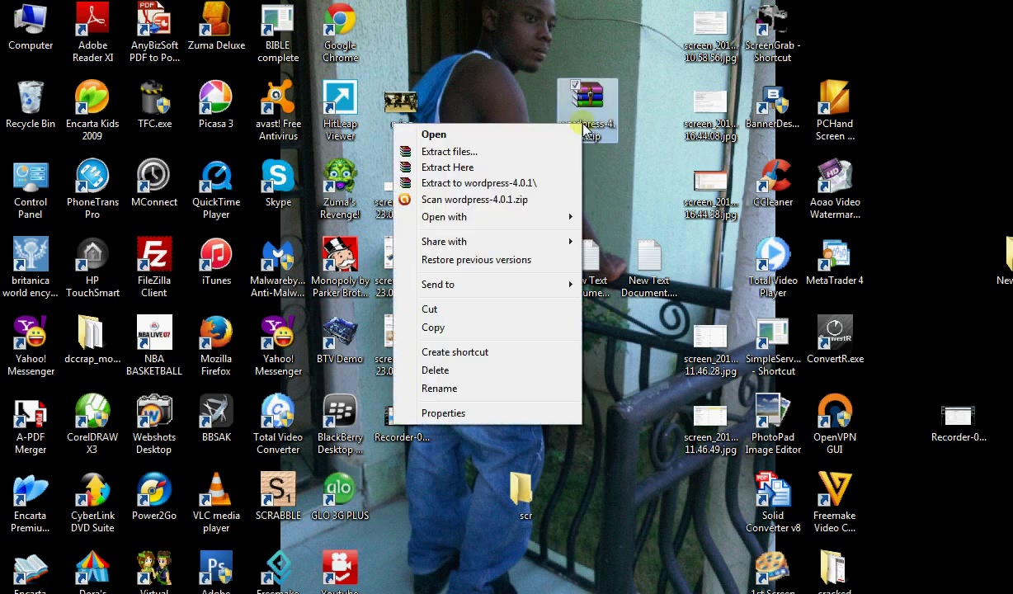
pyautogui.click(474, 152)
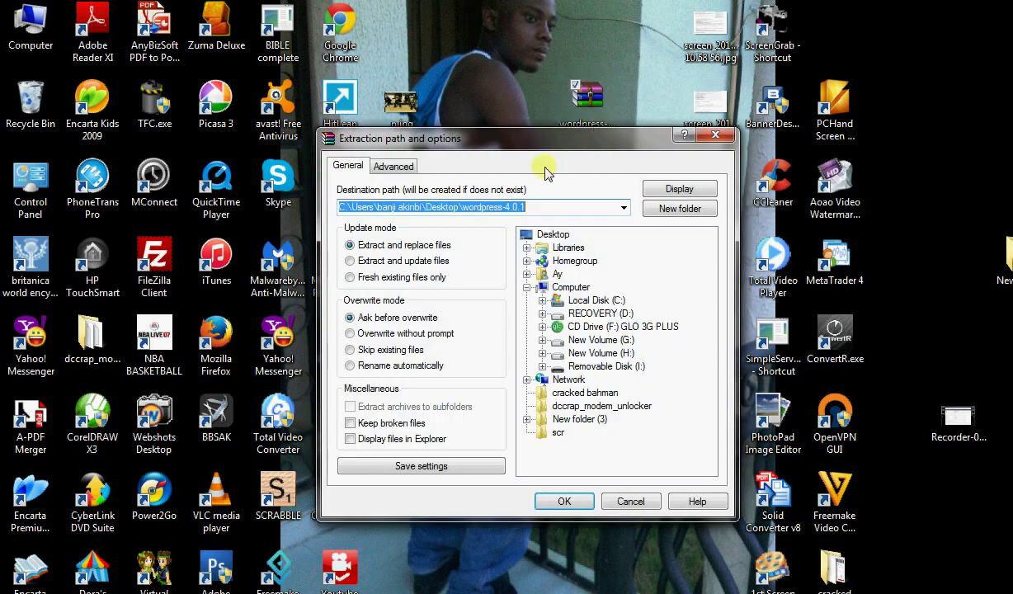
pyautogui.click(553, 235)
pyautogui.click(577, 502)
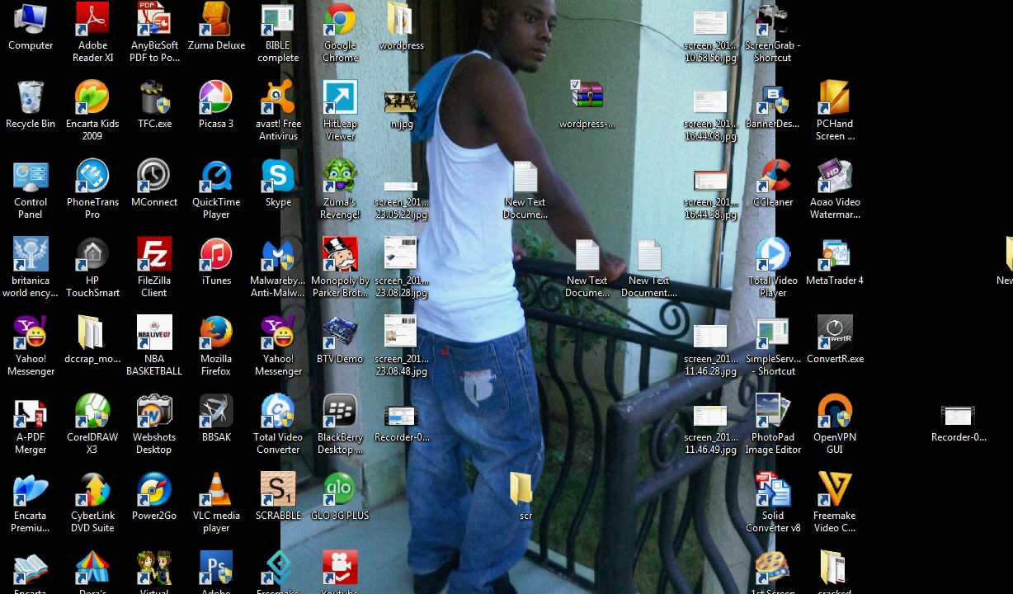
pyautogui.click(555, 164)
pyautogui.click(598, 190)
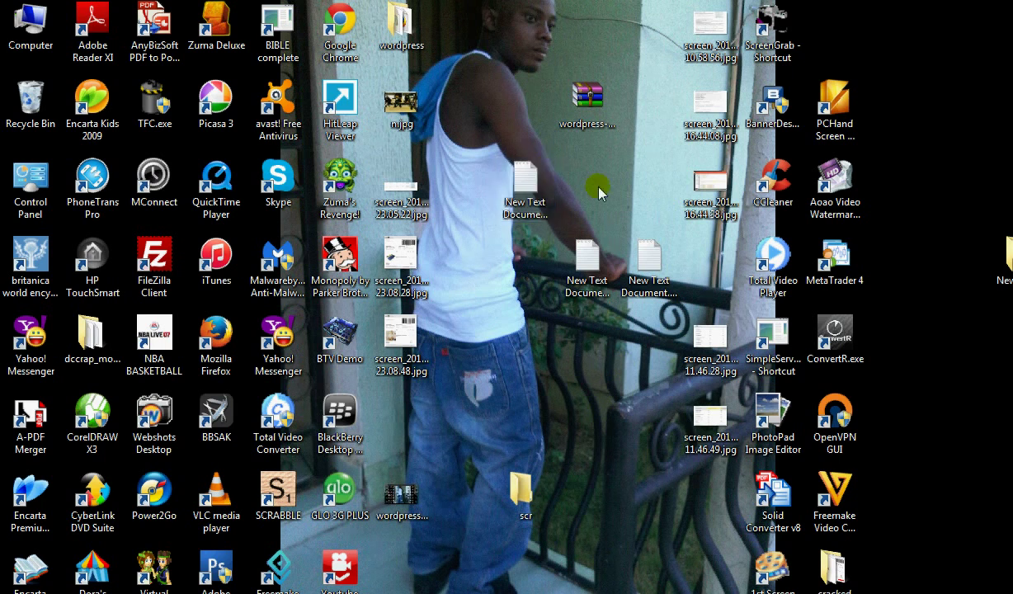
# Open the wordpress folder and rename wp-config-sample.php to wp-config.php.
pyautogui.doubleClick(404, 33)
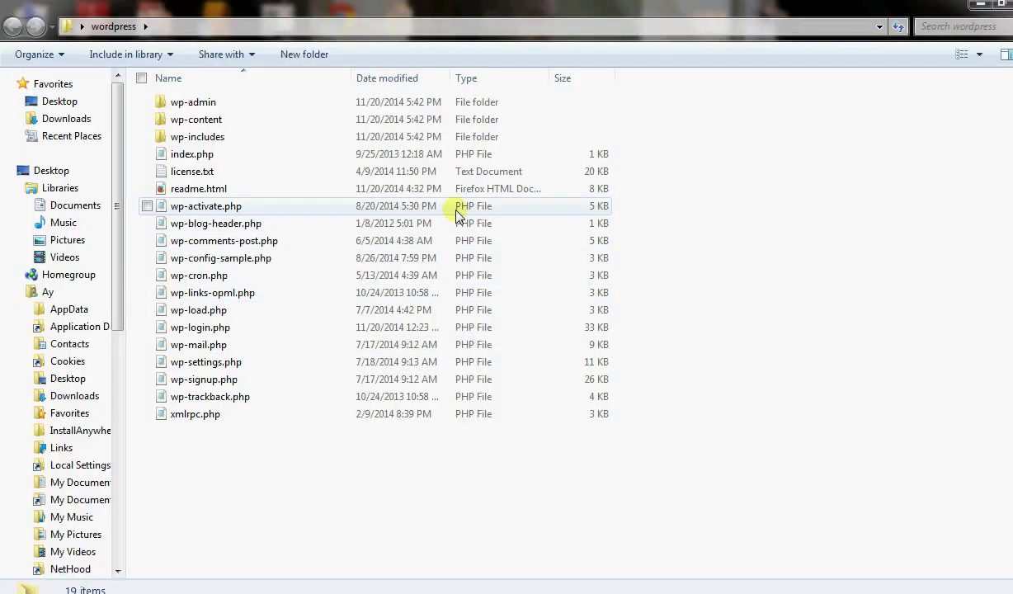
pyautogui.click(254, 258)
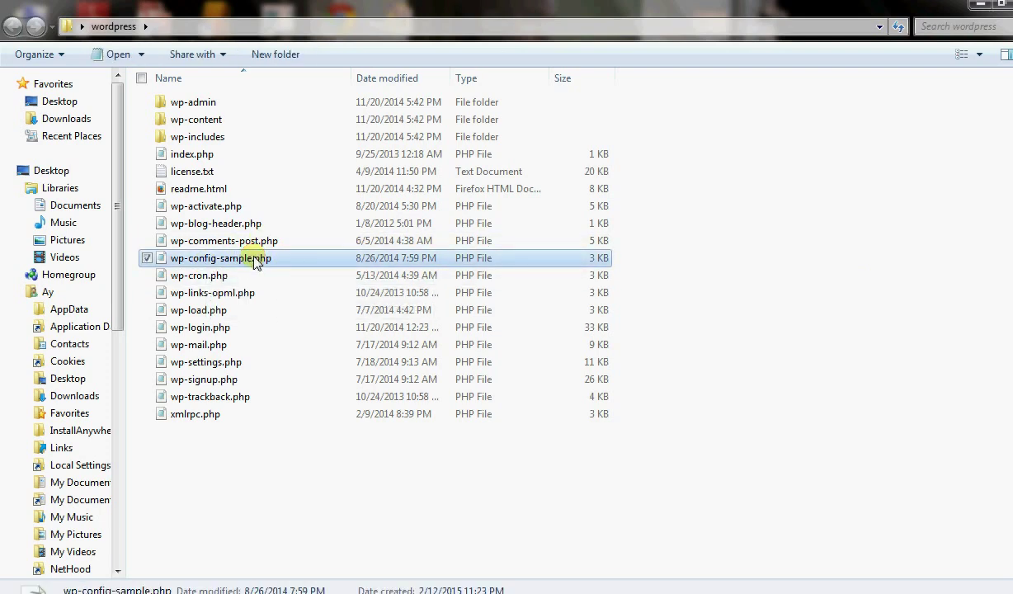
pyautogui.rightClick(254, 259)
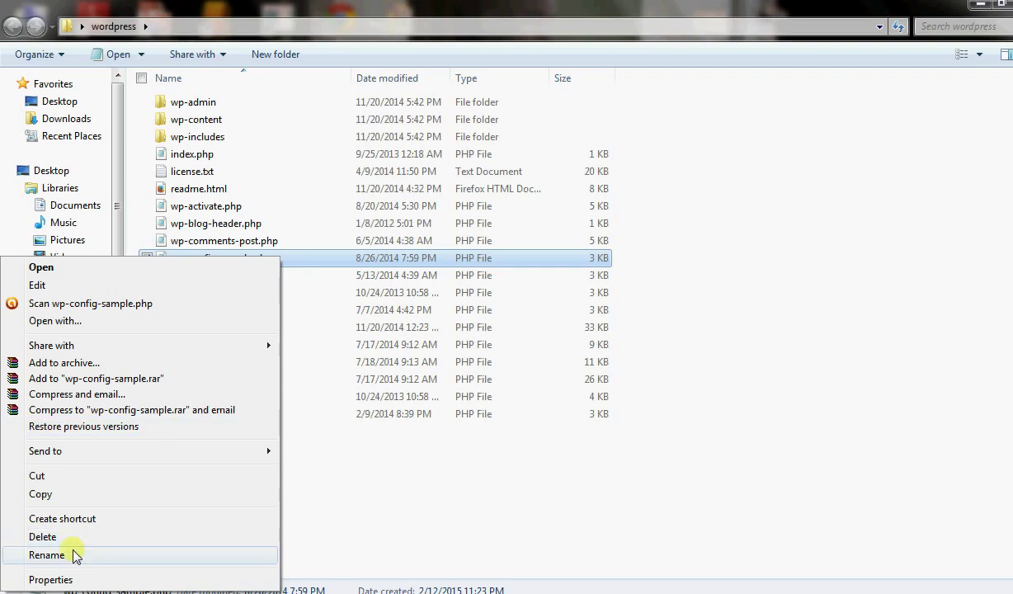
pyautogui.click(47, 555)
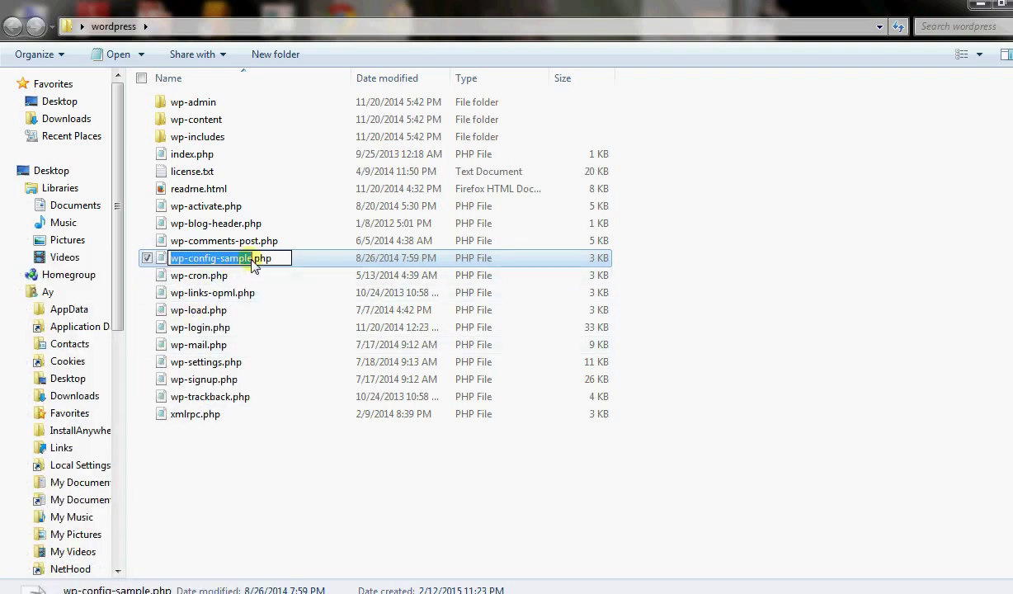
pyautogui.click(253, 261)
pyautogui.press('BackSpace')
pyautogui.press('BackSpace')
pyautogui.press('BackSpace')
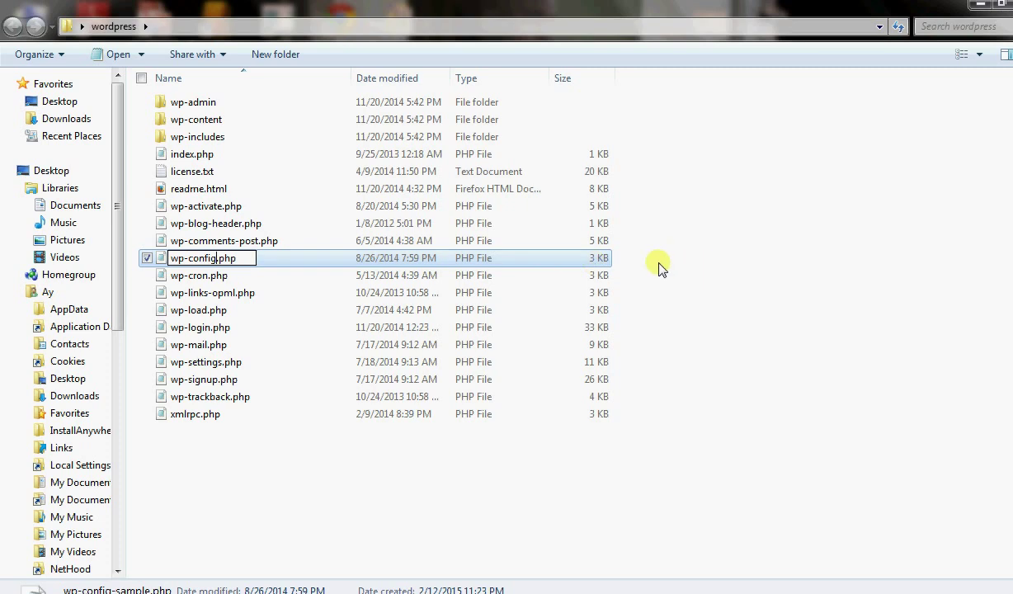
pyautogui.click(660, 266)
pyautogui.click(251, 259)
pyautogui.rightClick(249, 258)
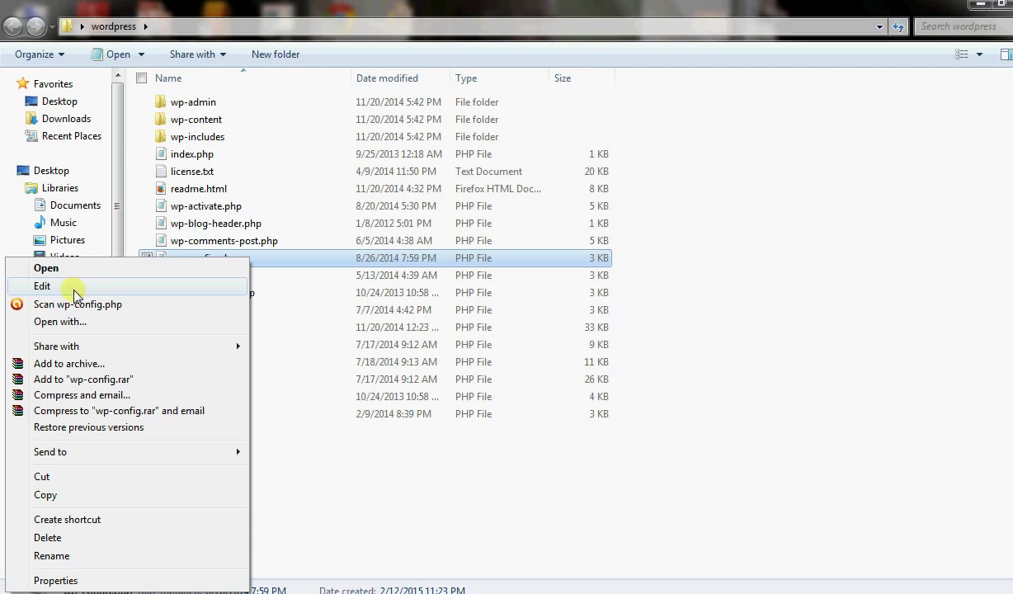
# Open wp-config.php in Notepad and close the empty second text document without saving.
pyautogui.click(43, 286)
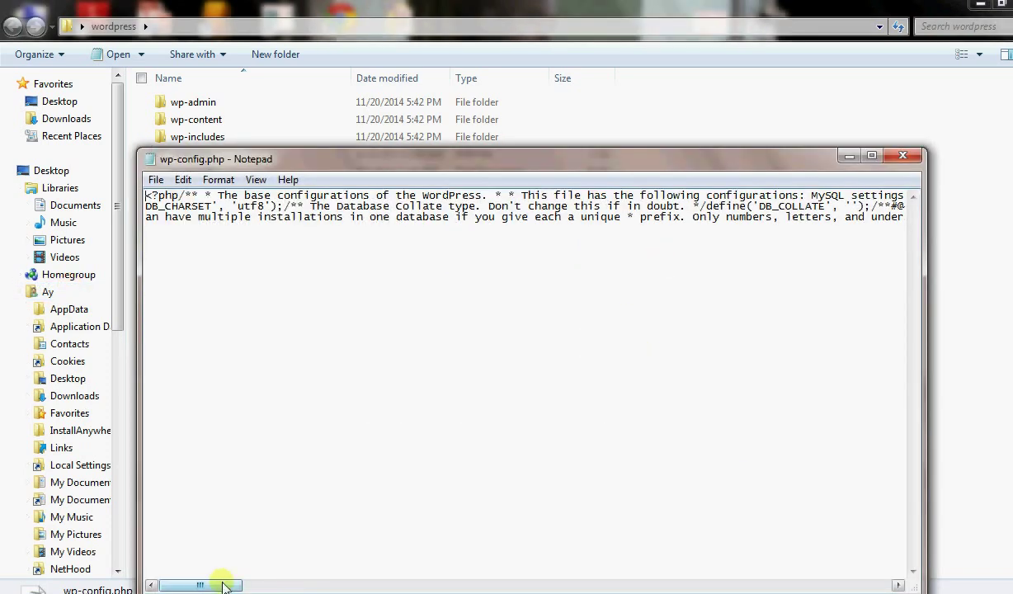
pyautogui.moveTo(227, 586); pyautogui.dragTo(327, 584)
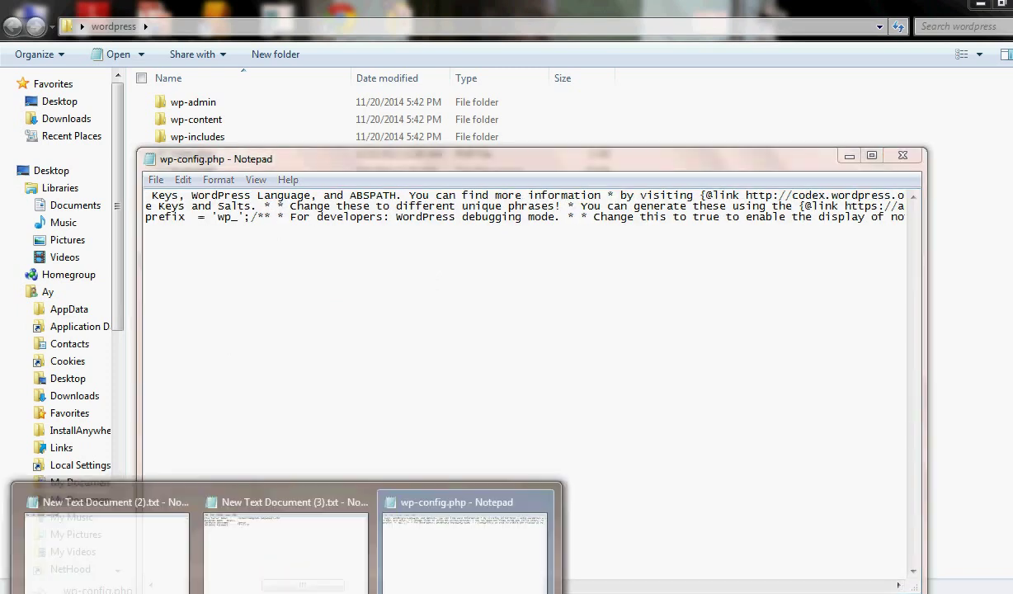
pyautogui.moveTo(256, 522)
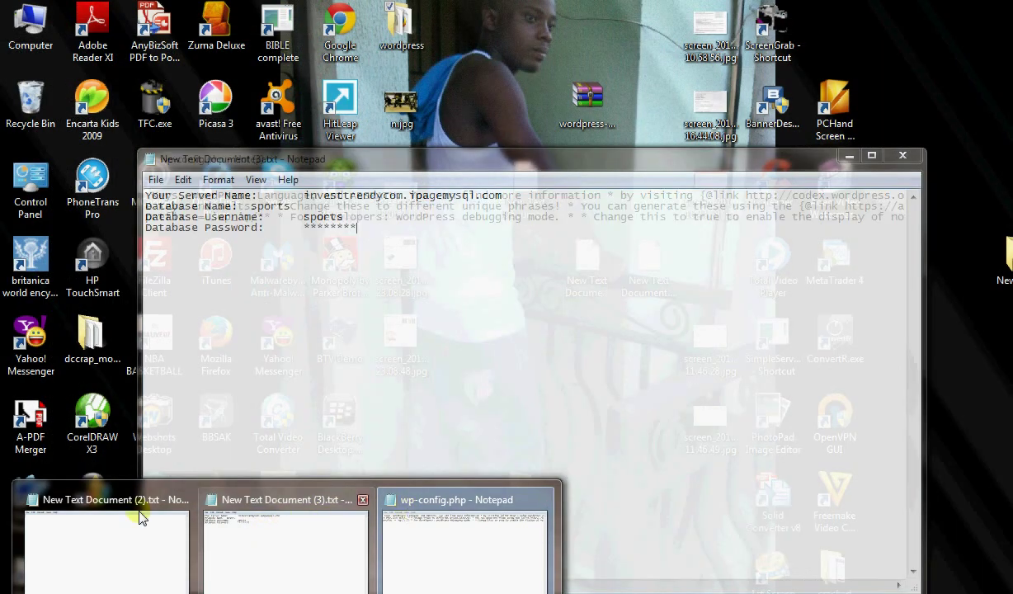
pyautogui.moveTo(128, 515)
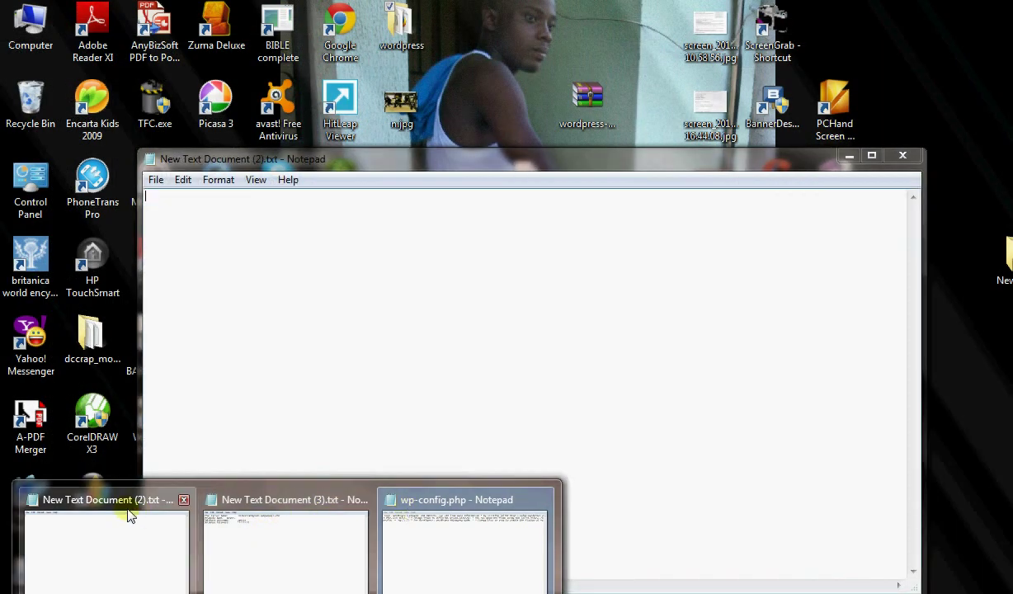
pyautogui.click(180, 500)
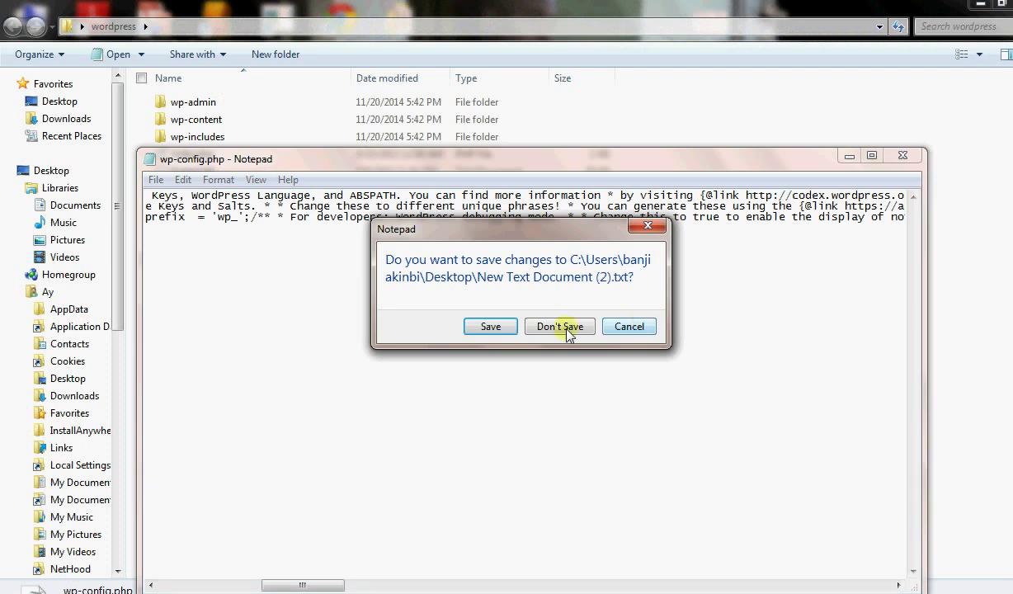
pyautogui.click(566, 328)
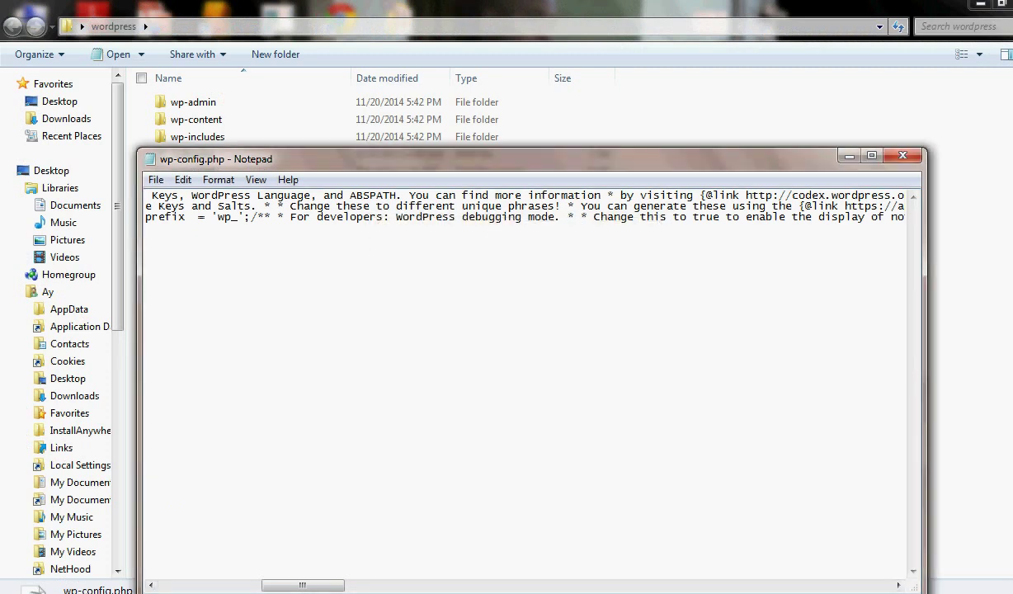
# Copy 'sports' from the credentials note and replace database_name_here in DB_NAME with 'sports'.
pyautogui.click(131, 576)
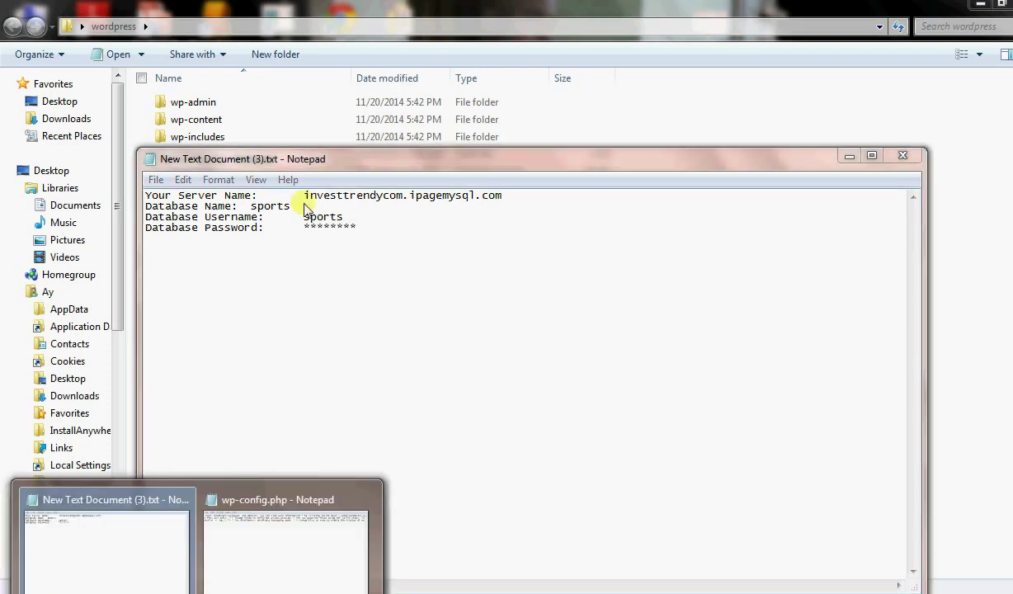
pyautogui.moveTo(300, 208); pyautogui.dragTo(257, 207)
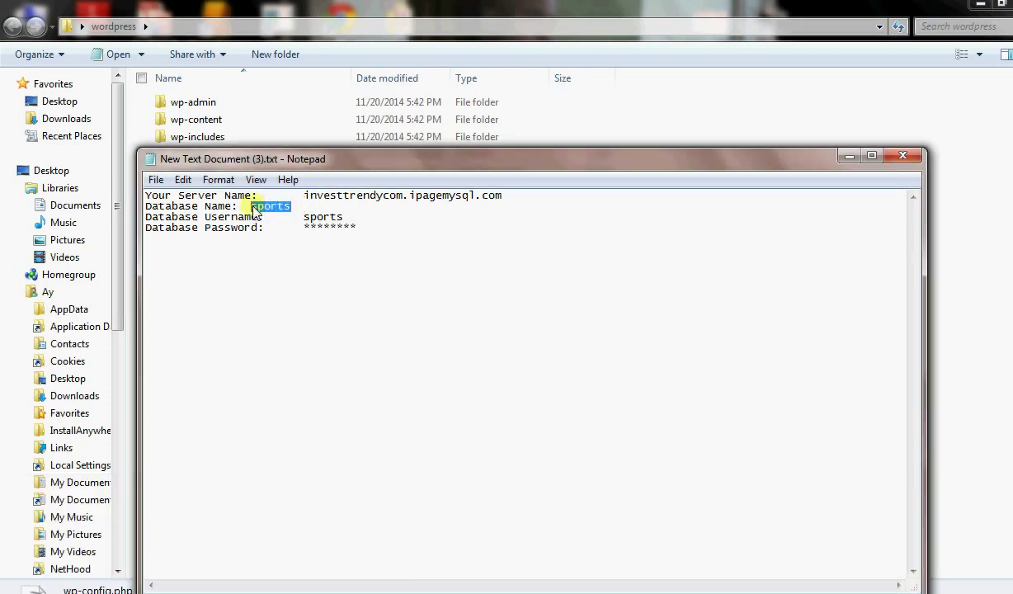
pyautogui.rightClick(252, 207)
pyautogui.click(125, 263)
pyautogui.click(293, 581)
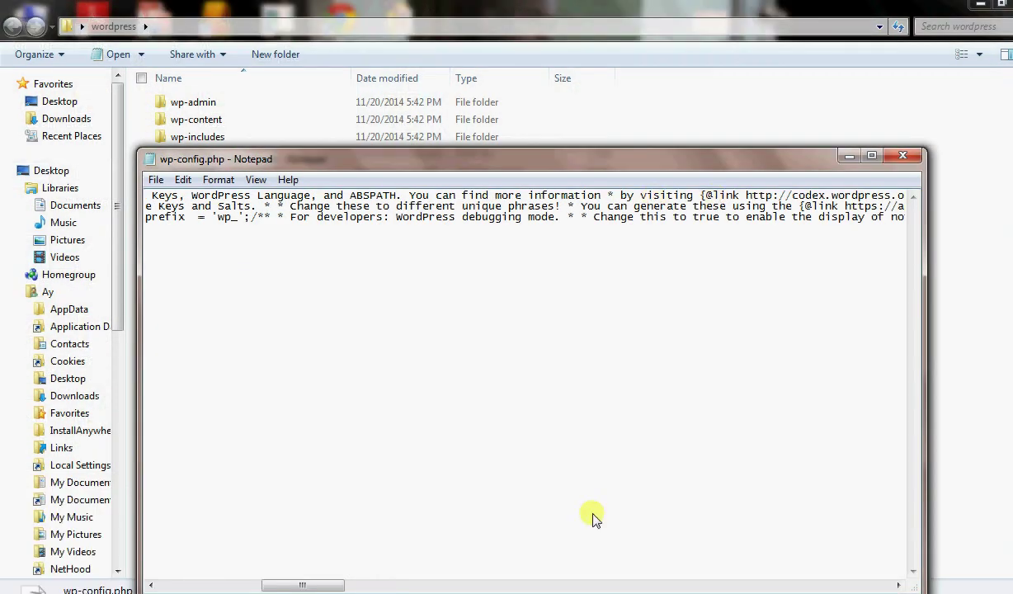
pyautogui.moveTo(307, 585); pyautogui.dragTo(696, 547)
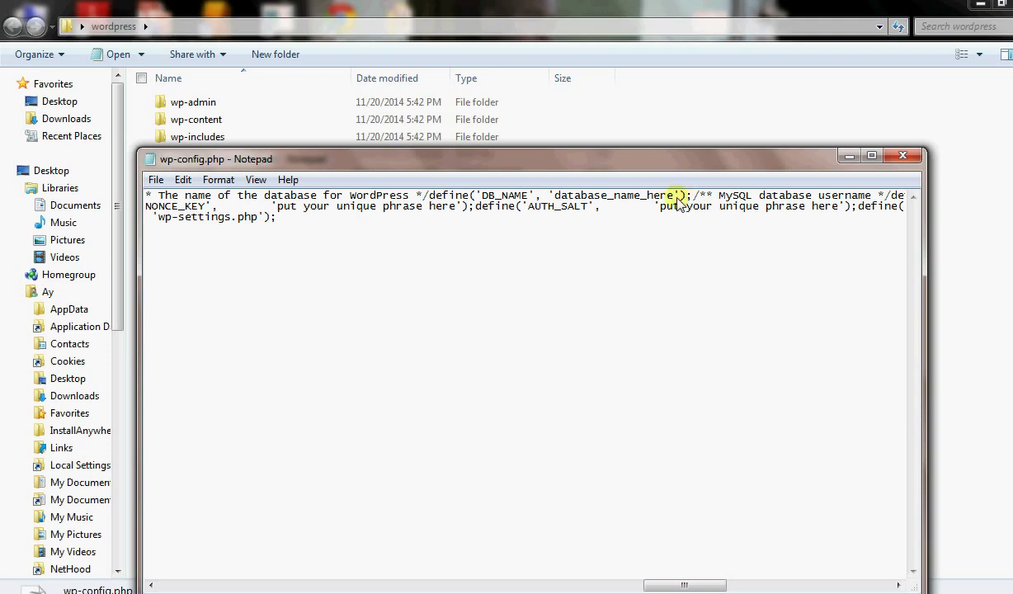
pyautogui.press('BackSpace')
pyautogui.press('BackSpace')
pyautogui.press('BackSpace')
pyautogui.press('BackSpace')
pyautogui.press('BackSpace')
pyautogui.press('BackSpace')
pyautogui.press('BackSpace')
pyautogui.press('BackSpace')
pyautogui.press('BackSpace')
pyautogui.press('BackSpace')
pyautogui.press('BackSpace')
pyautogui.press('BackSpace')
pyautogui.press('BackSpace')
pyautogui.press('BackSpace')
pyautogui.press('BackSpace')
pyautogui.press('BackSpace')
pyautogui.press('BackSpace')
pyautogui.press('BackSpace')
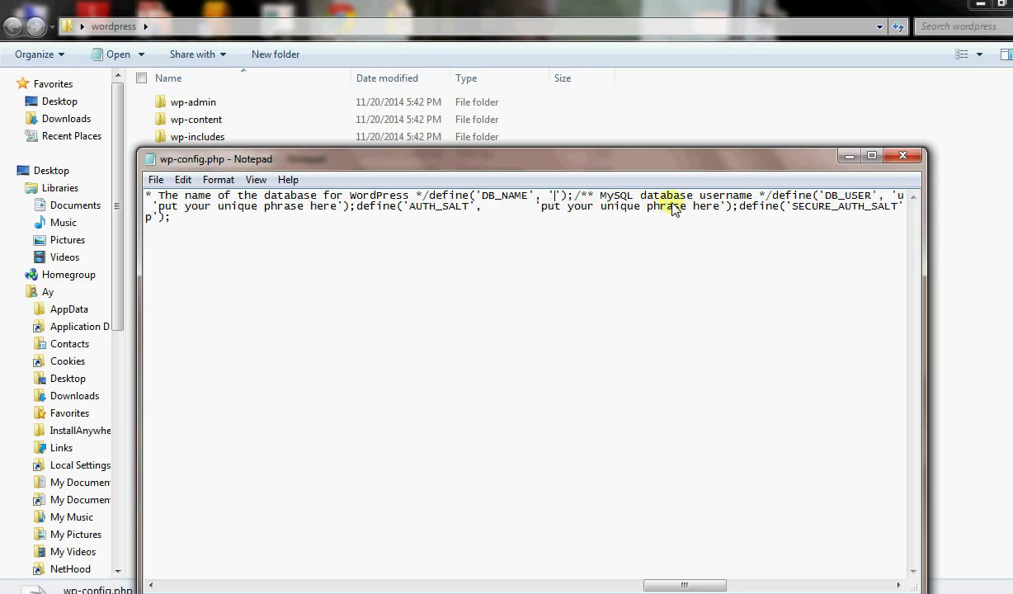
pyautogui.write('sports')
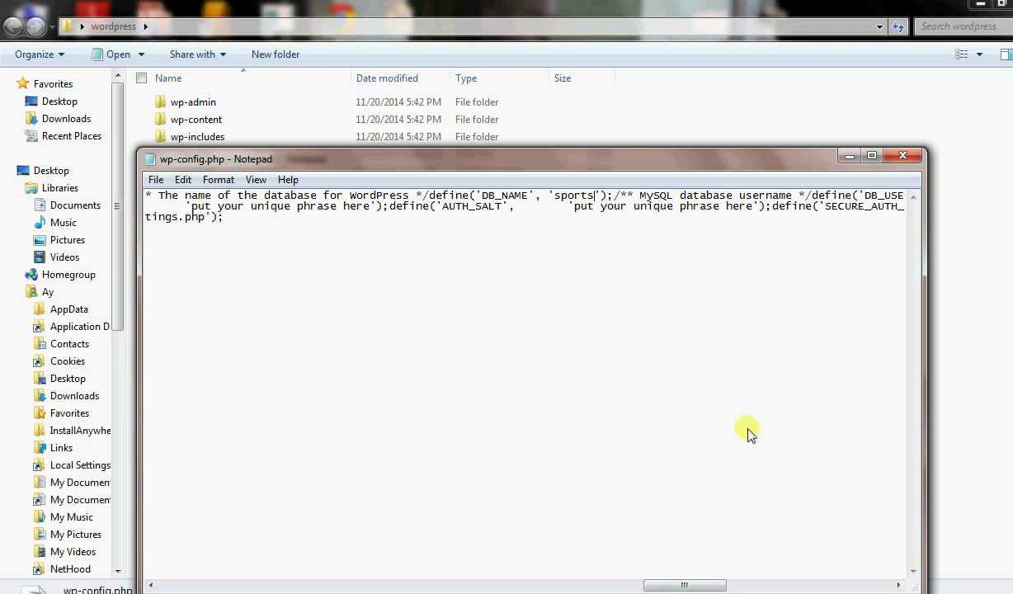
pyautogui.moveTo(684, 586); pyautogui.dragTo(732, 586)
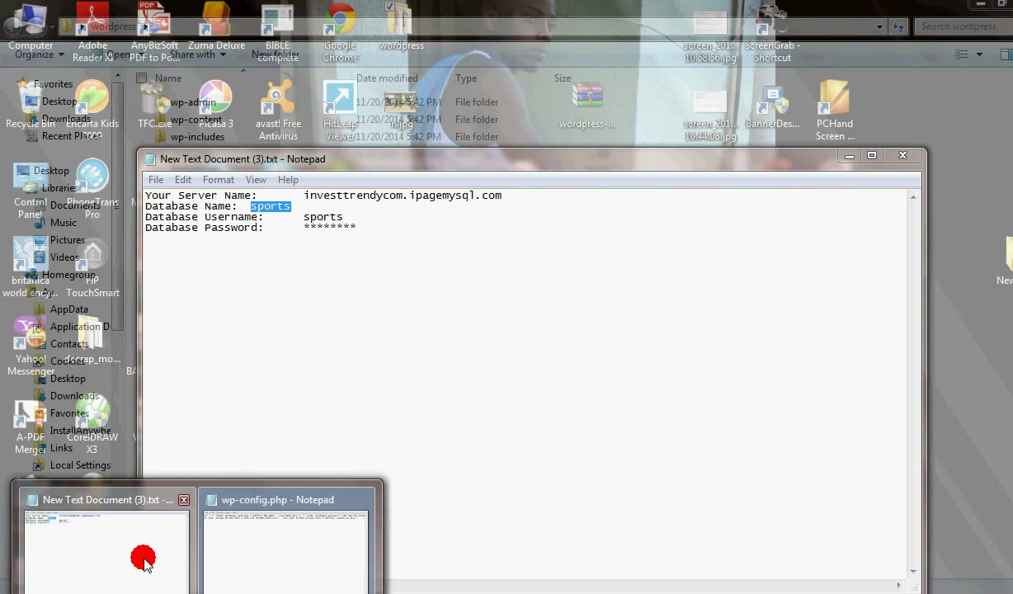
# Copy the database username 'sports' from the credentials note.
pyautogui.click(143, 561)
pyautogui.moveTo(345, 217); pyautogui.dragTo(304, 220)
pyautogui.rightClick(304, 221)
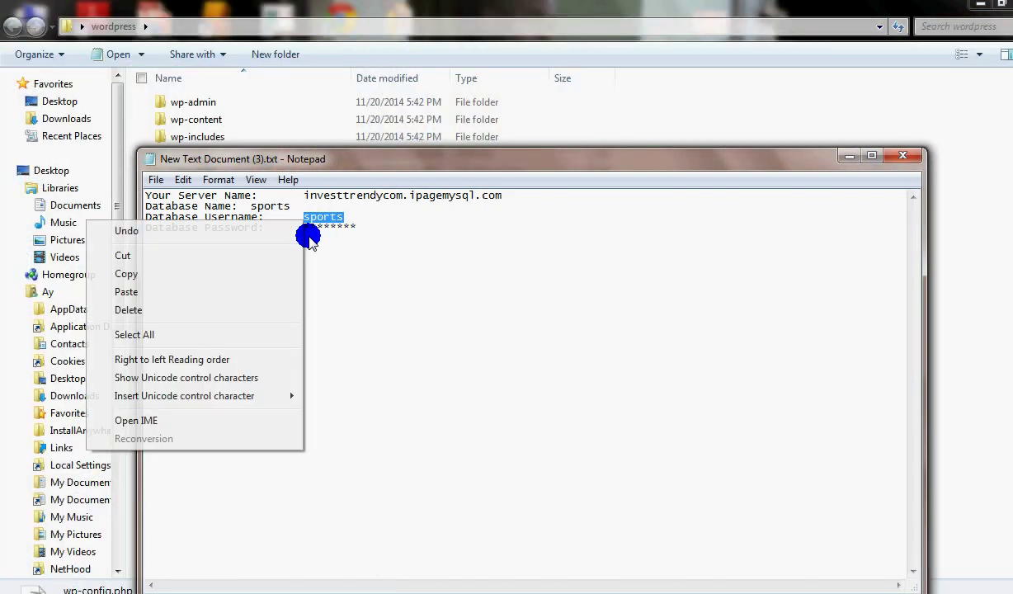
pyautogui.click(167, 274)
pyautogui.moveTo(144, 586)
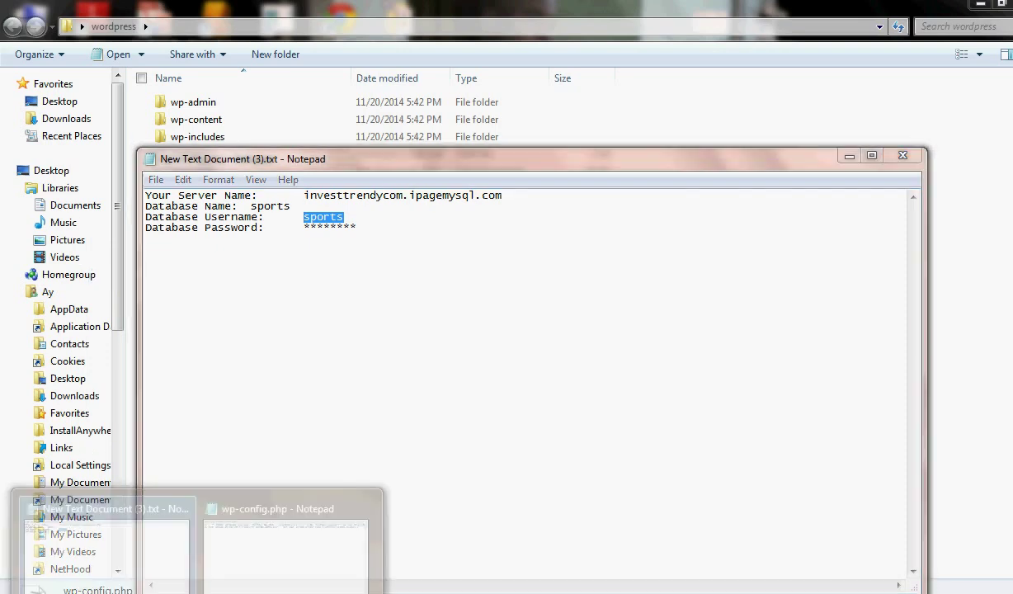
pyautogui.click(254, 540)
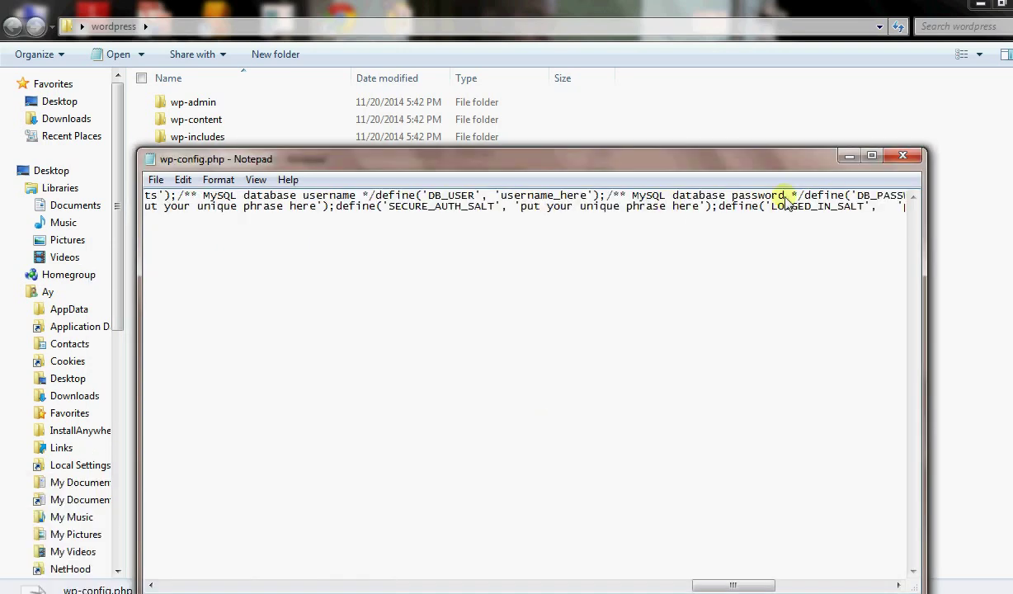
# Replace username_here in DB_USER with 'sports'.
pyautogui.click(586, 199)
pyautogui.press('BackSpace')
pyautogui.press('BackSpace')
pyautogui.press('BackSpace')
pyautogui.press('BackSpace')
pyautogui.press('BackSpace')
pyautogui.press('BackSpace')
pyautogui.press('BackSpace')
pyautogui.press('BackSpace')
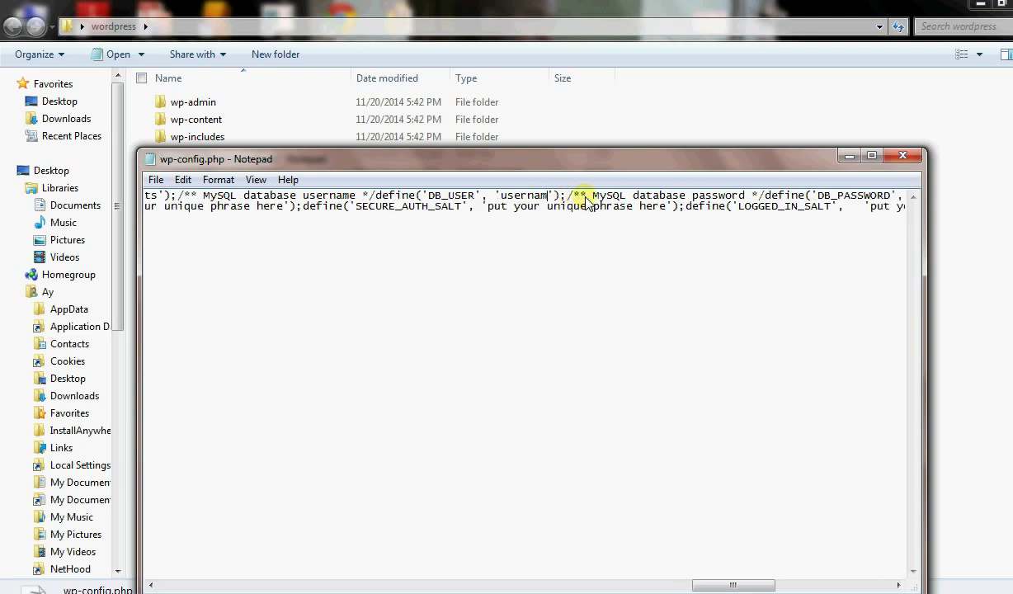
pyautogui.press('BackSpace')
pyautogui.press('BackSpace')
pyautogui.press('BackSpace')
pyautogui.press('BackSpace')
pyautogui.press('BackSpace')
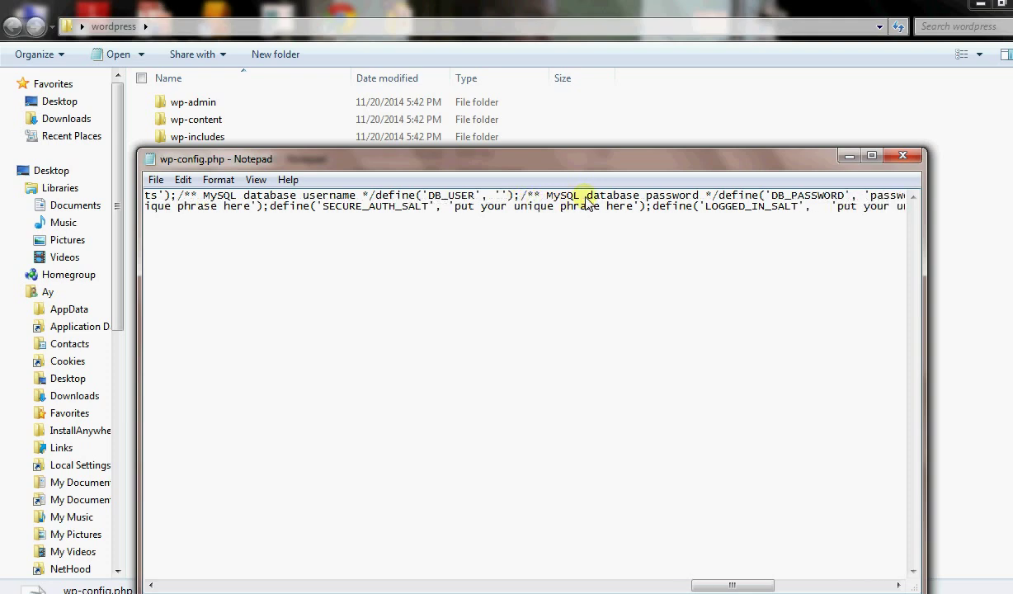
pyautogui.write('sports')
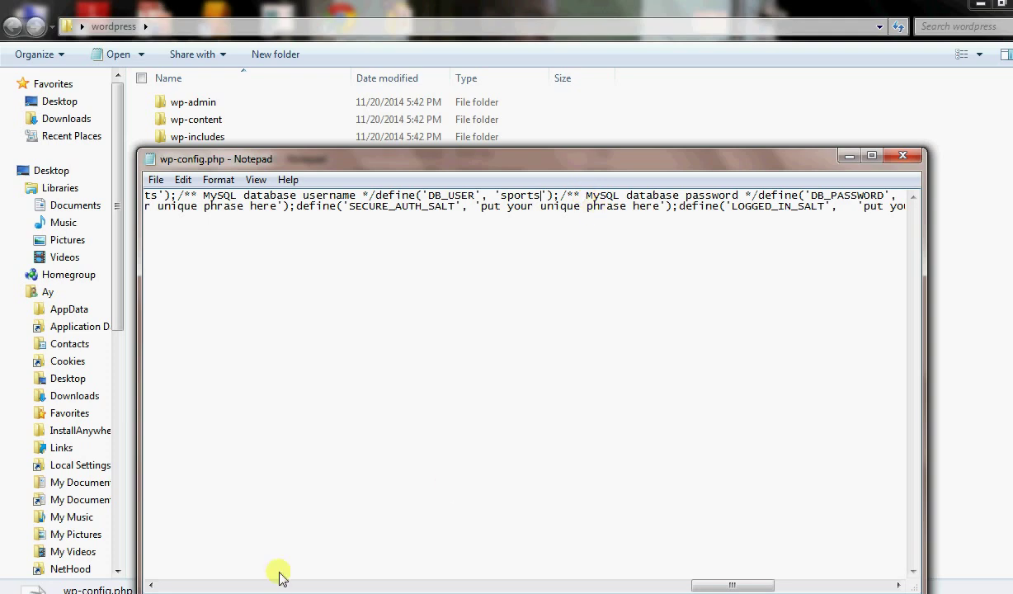
# Replace the password_here placeholder in DB_PASSWORD with the database password.
pyautogui.moveTo(83, 588)
pyautogui.click(110, 518)
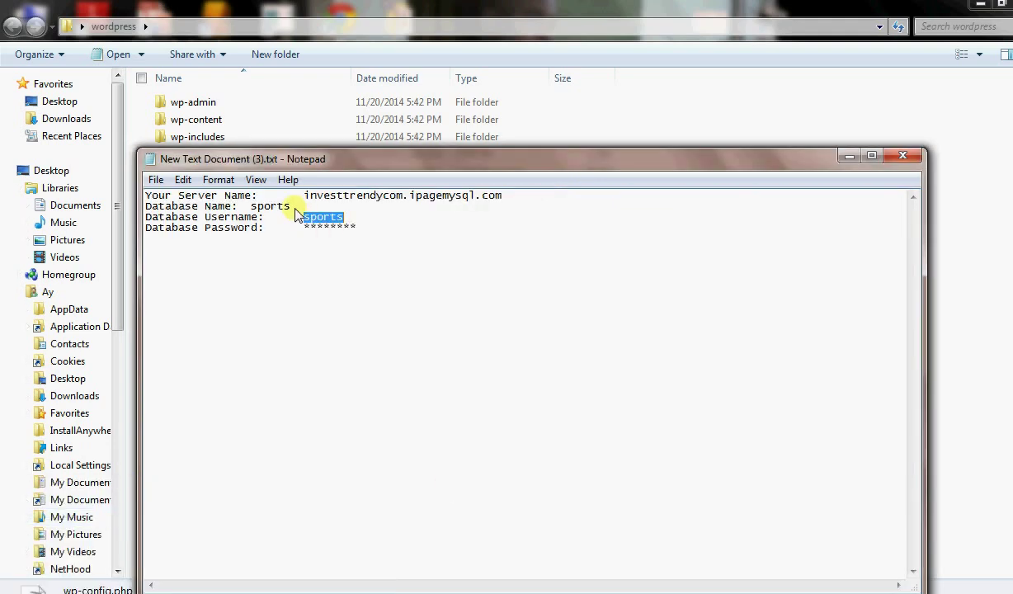
pyautogui.click(507, 201)
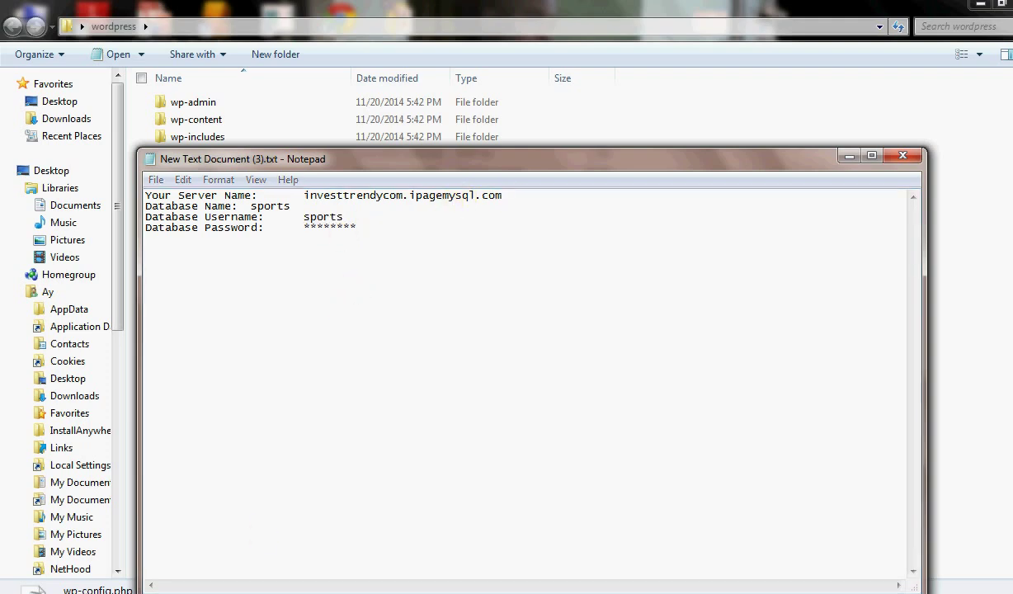
pyautogui.moveTo(198, 588)
pyautogui.click(289, 542)
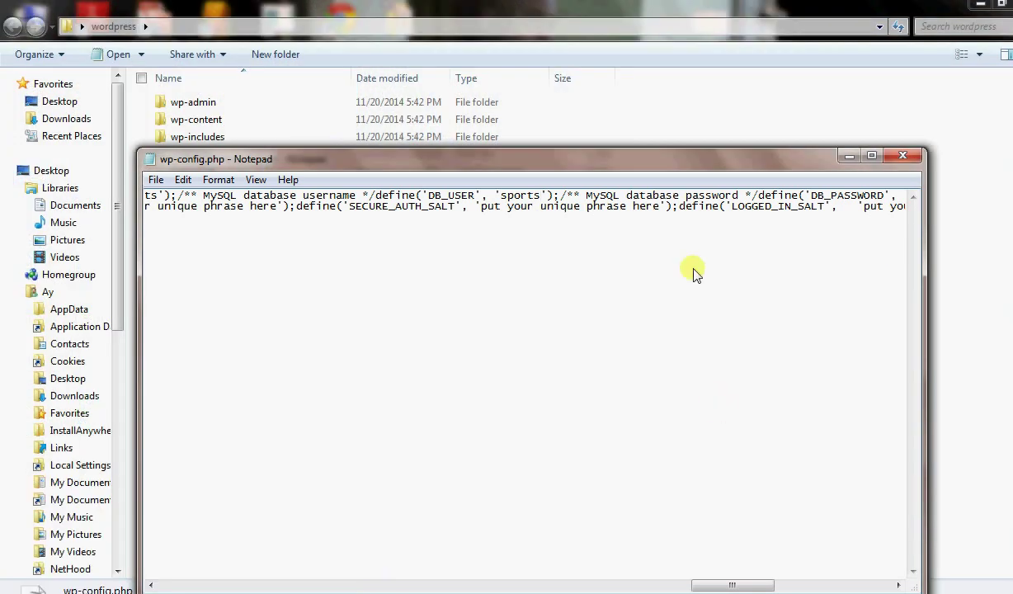
pyautogui.moveTo(753, 588); pyautogui.dragTo(762, 545)
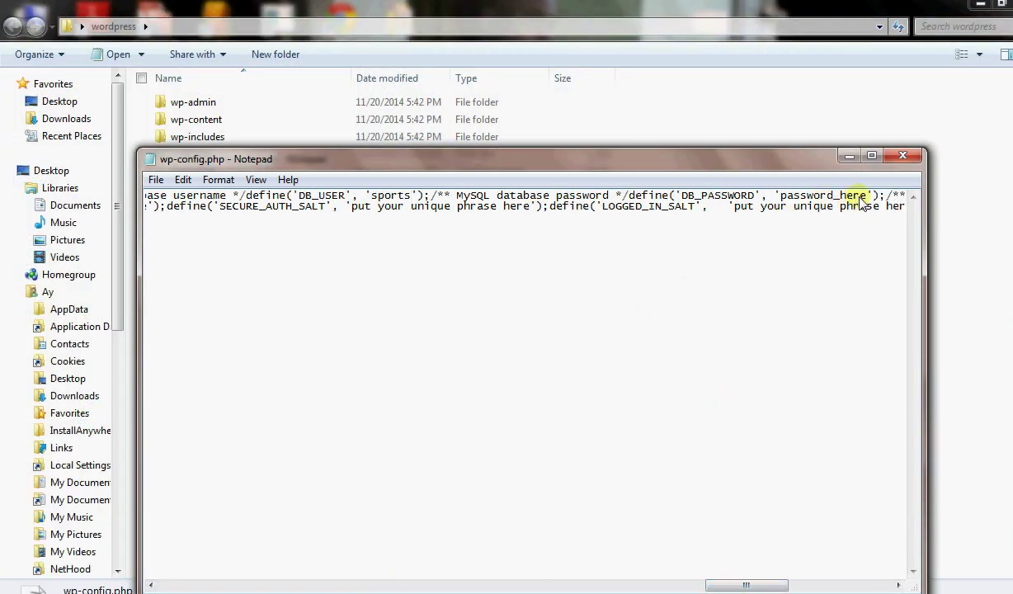
pyautogui.press('BackSpace')
pyautogui.press('BackSpace')
pyautogui.press('BackSpace')
pyautogui.press('BackSpace')
pyautogui.press('BackSpace')
pyautogui.press('BackSpace')
pyautogui.press('BackSpace')
pyautogui.press('BackSpace')
pyautogui.press('BackSpace')
pyautogui.press('BackSpace')
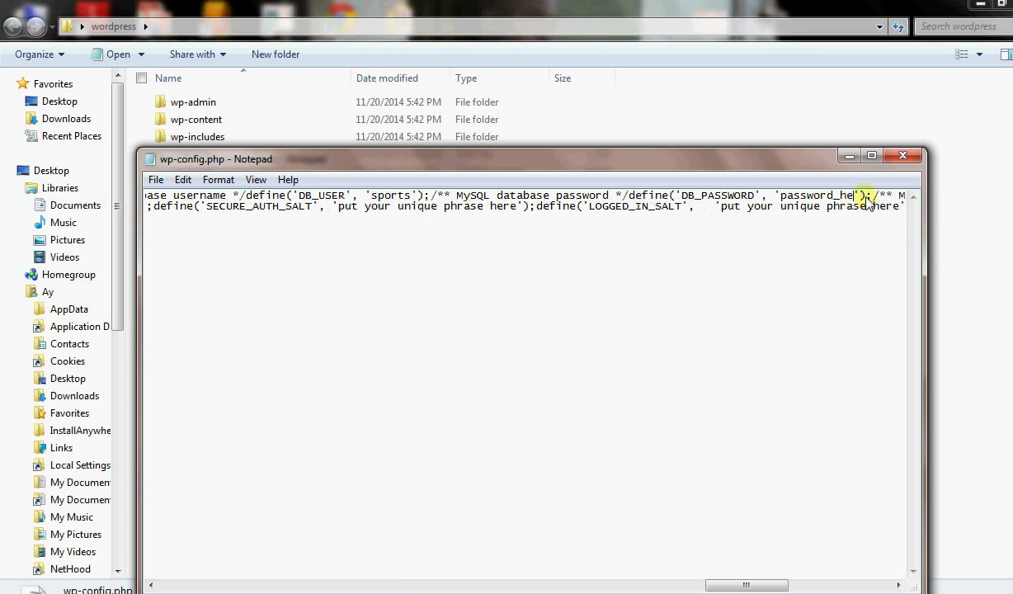
pyautogui.press('BackSpace')
pyautogui.press('BackSpace')
pyautogui.press('BackSpace')
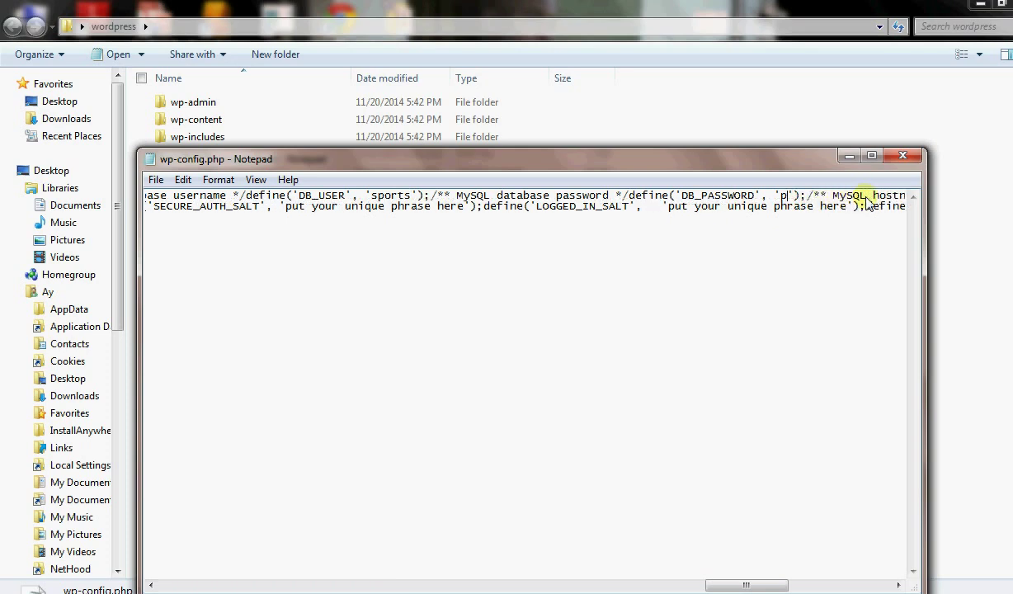
pyautogui.write('sports')
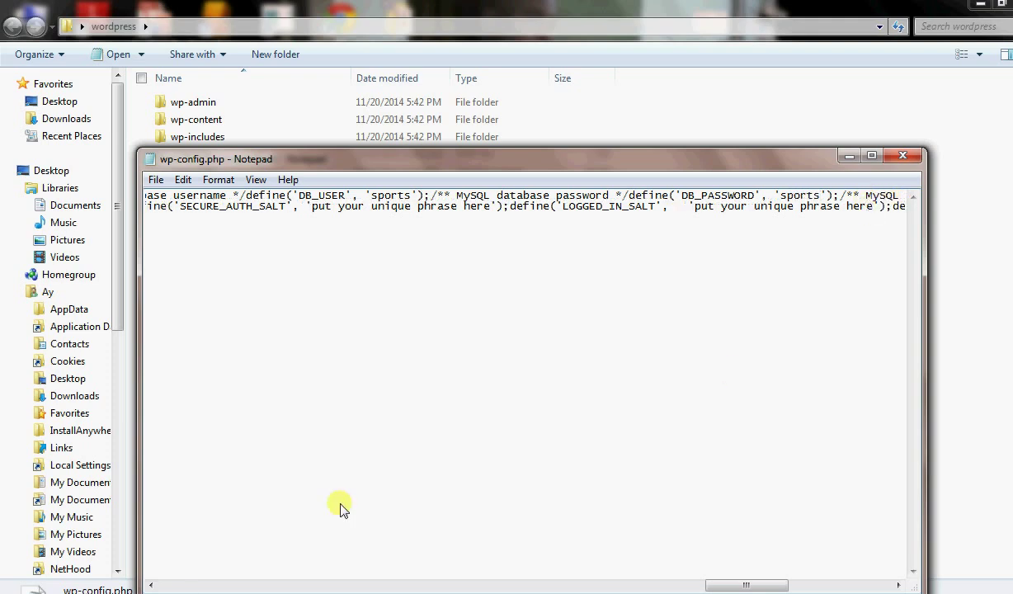
# Copy the database server name investtrendycom.ipagemysql.com from the credentials note.
pyautogui.moveTo(86, 582)
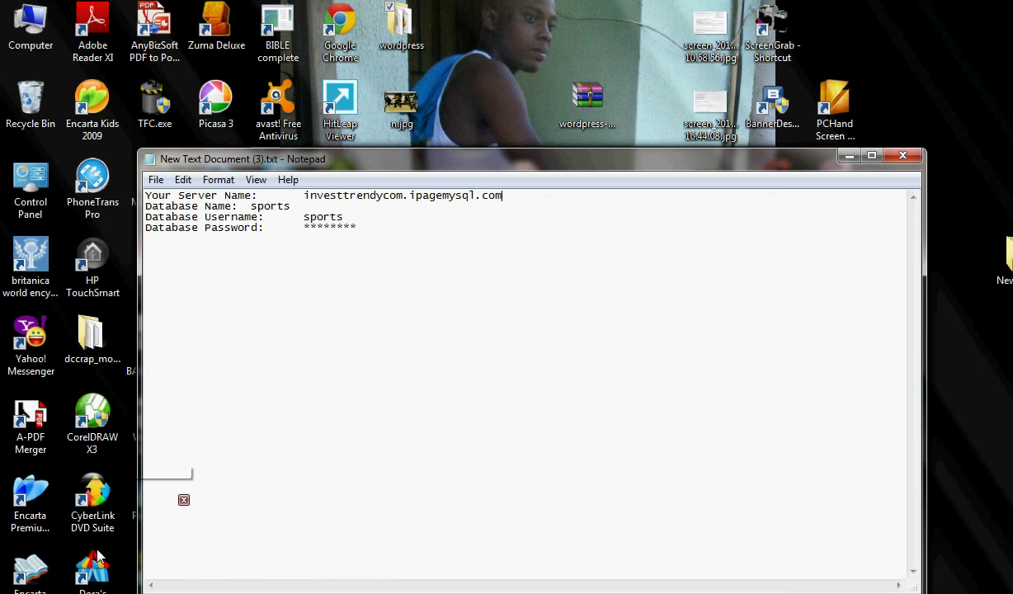
pyautogui.click(95, 558)
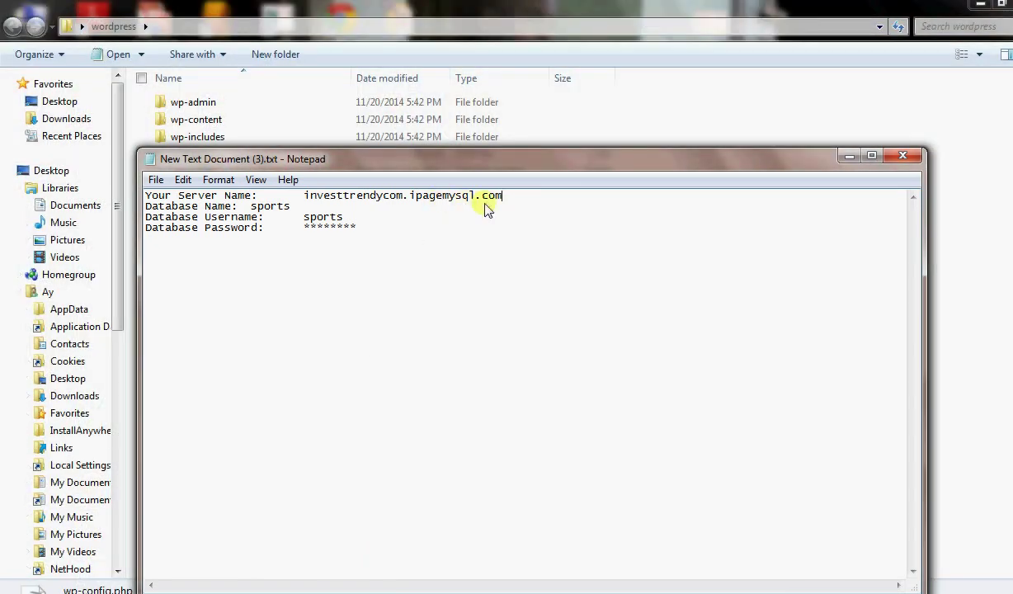
pyautogui.moveTo(503, 197); pyautogui.dragTo(303, 196)
pyautogui.rightClick(303, 196)
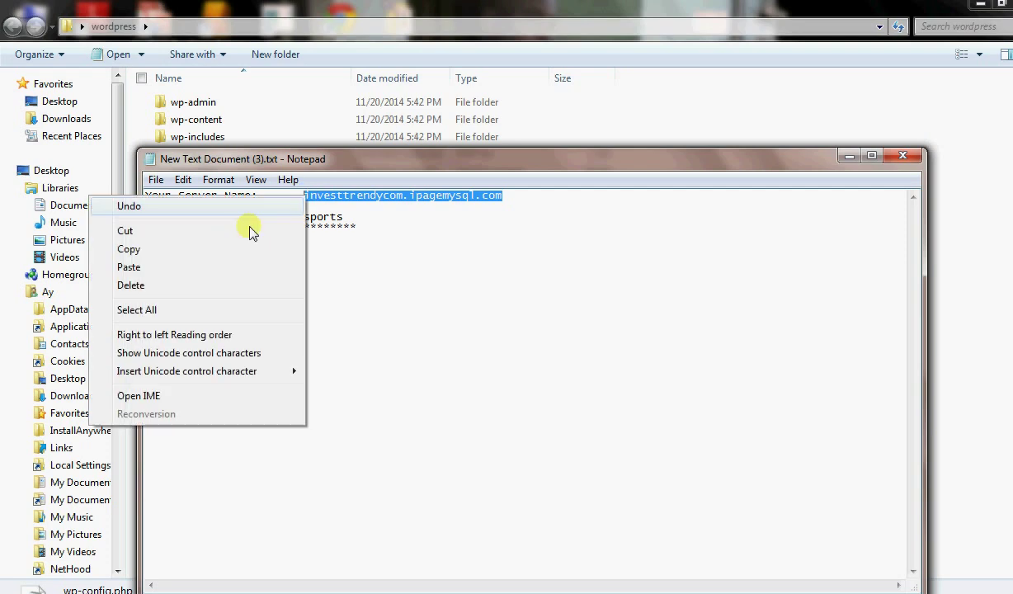
pyautogui.click(169, 250)
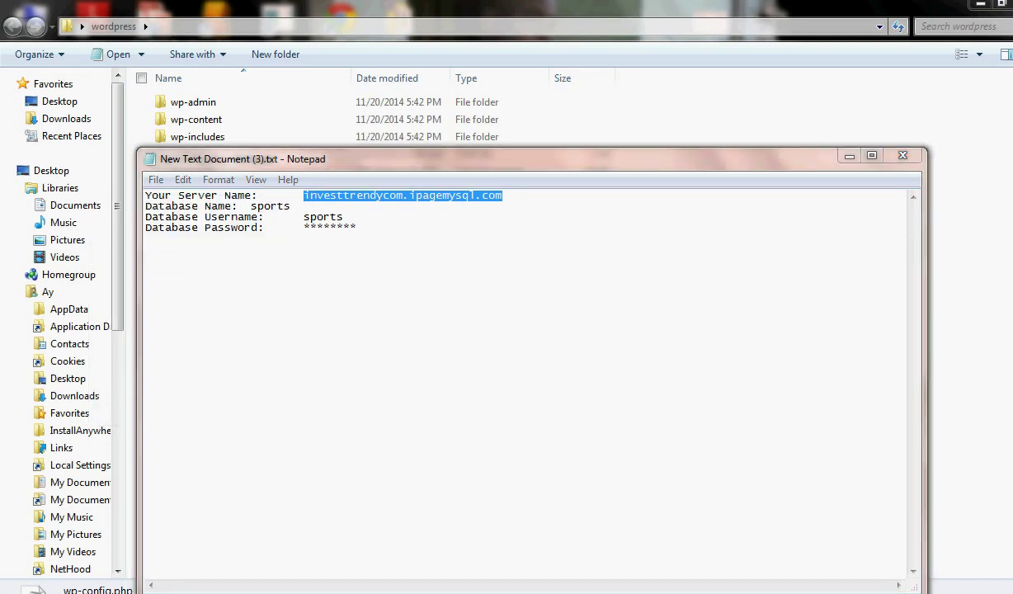
# Replace 'localhost' in DB_HOST with the server name and save wp-config.php.
pyautogui.click(267, 569)
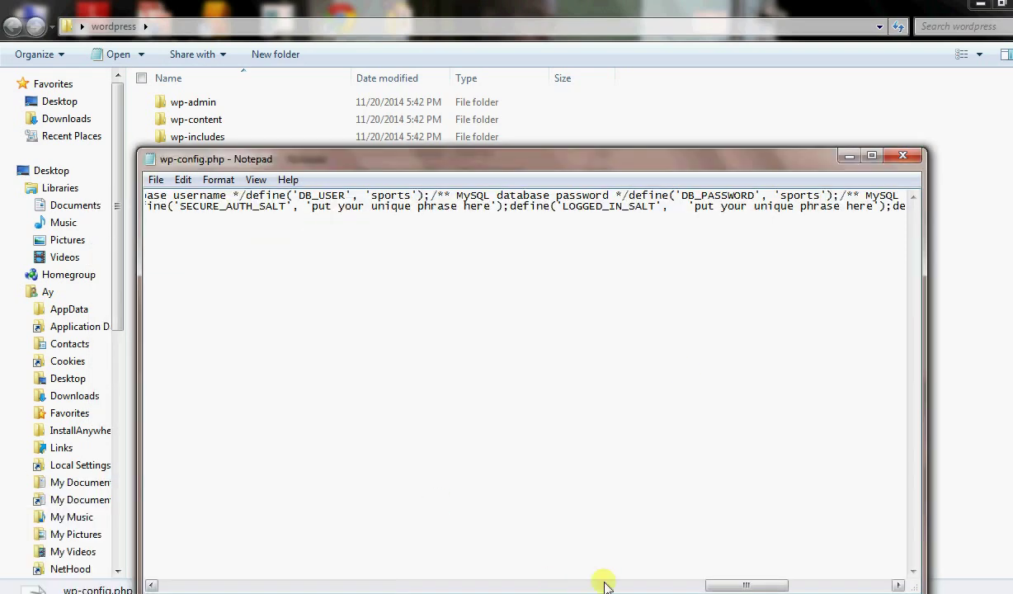
pyautogui.moveTo(711, 584); pyautogui.dragTo(775, 585)
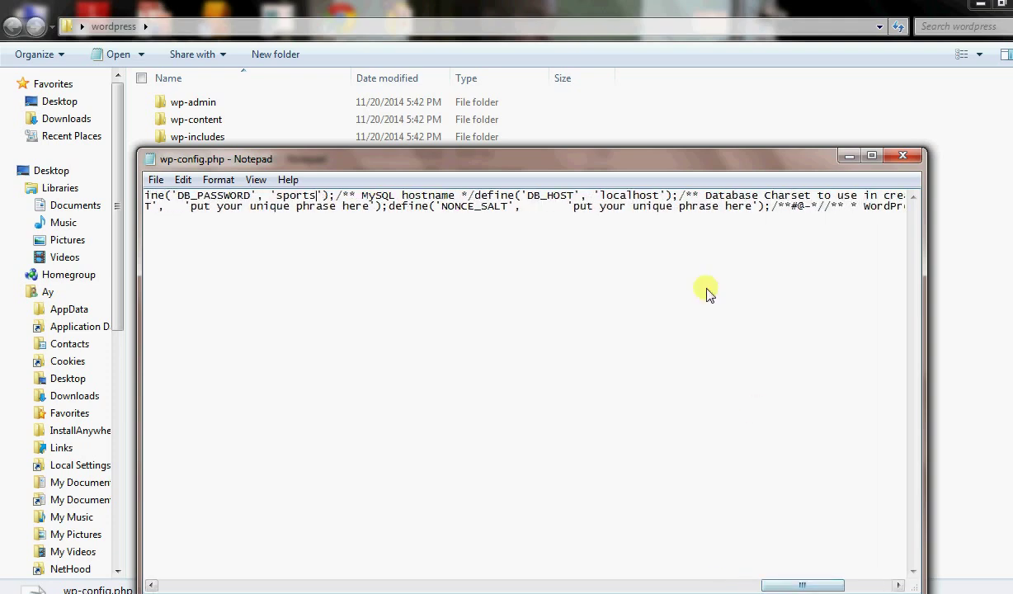
pyautogui.click(659, 198)
pyautogui.press('BackSpace')
pyautogui.press('BackSpace')
pyautogui.press('BackSpace')
pyautogui.press('BackSpace')
pyautogui.press('BackSpace')
pyautogui.press('BackSpace')
pyautogui.press('BackSpace')
pyautogui.press('BackSpace')
pyautogui.press('BackSpace')
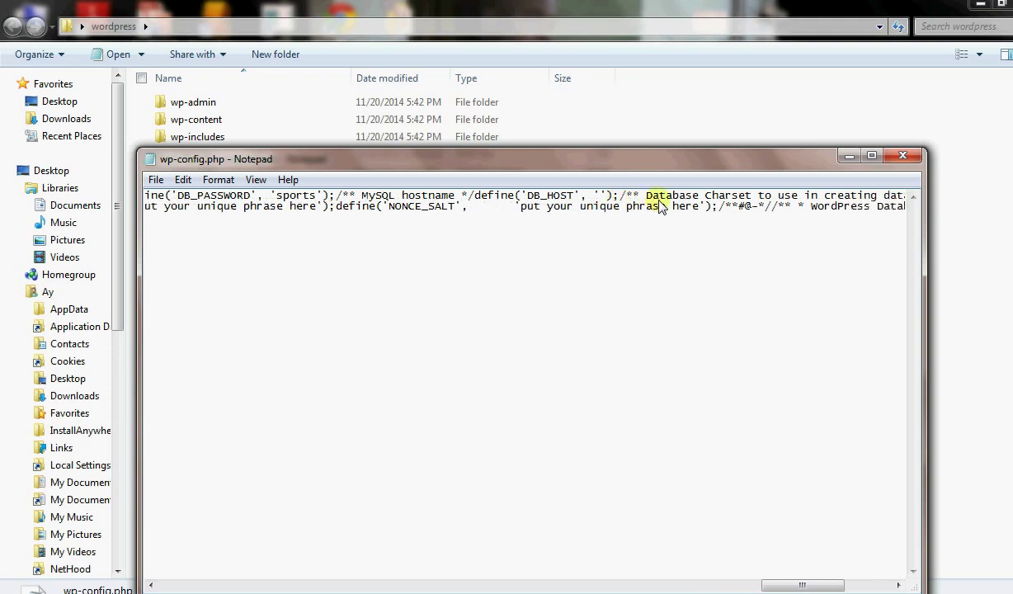
pyautogui.hotkey('ctrl', 'v')
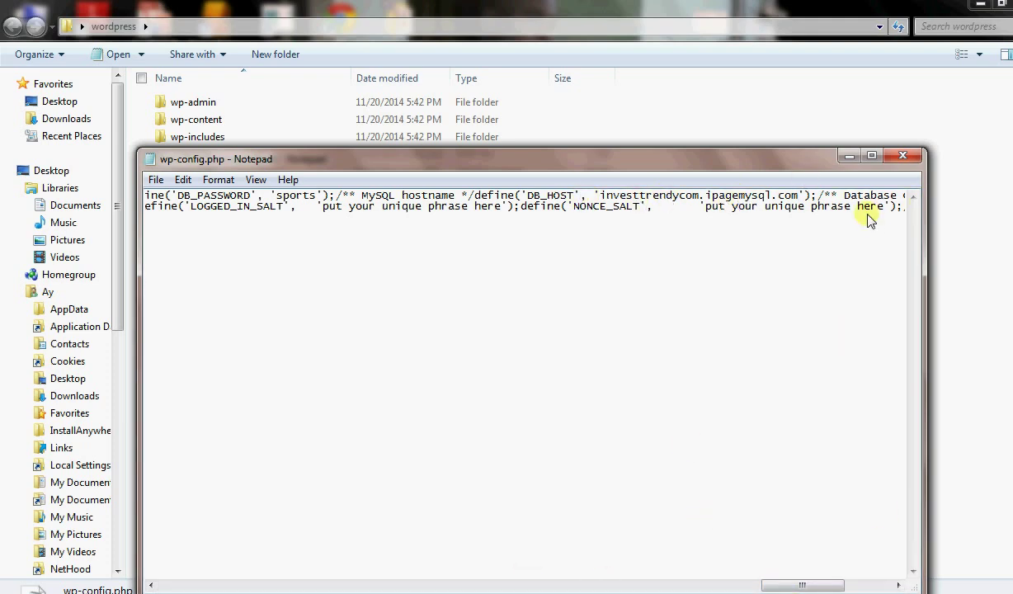
pyautogui.click(903, 157)
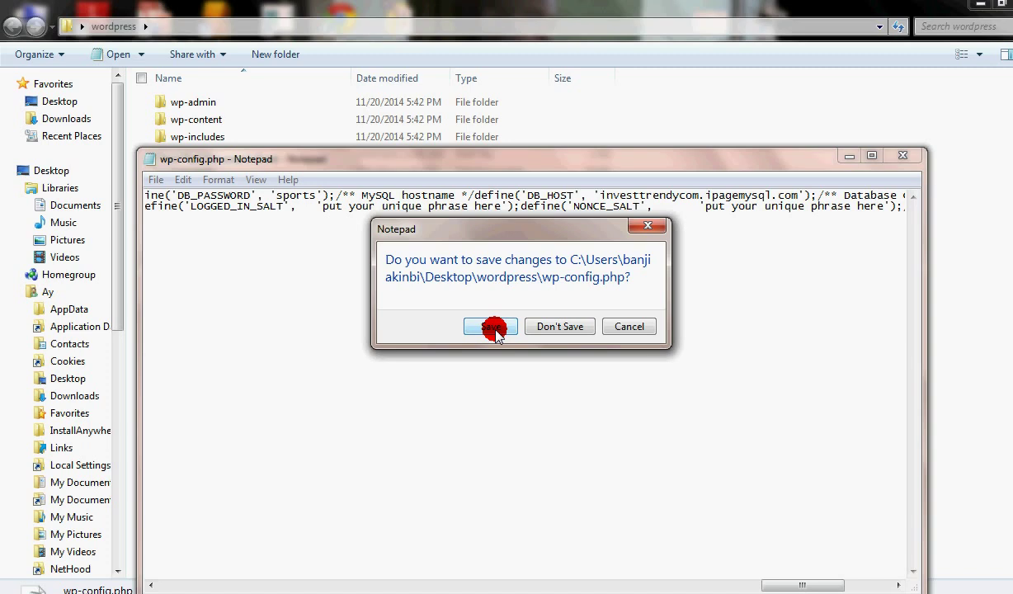
pyautogui.click(492, 328)
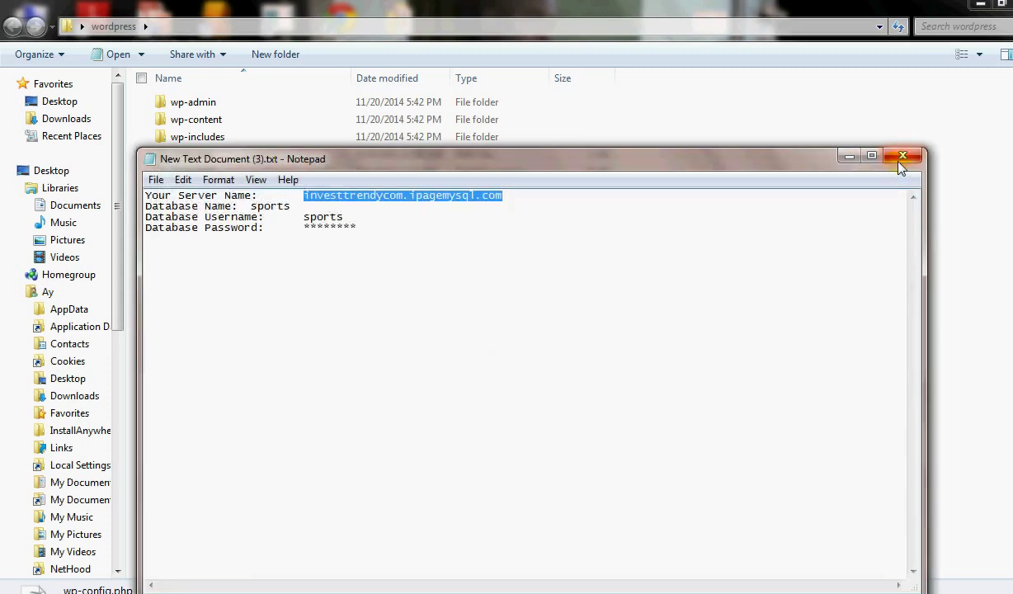
# Save the credentials note, review the edited wp-config.php, then close Notepad and the wordpress folder.
pyautogui.click(903, 156)
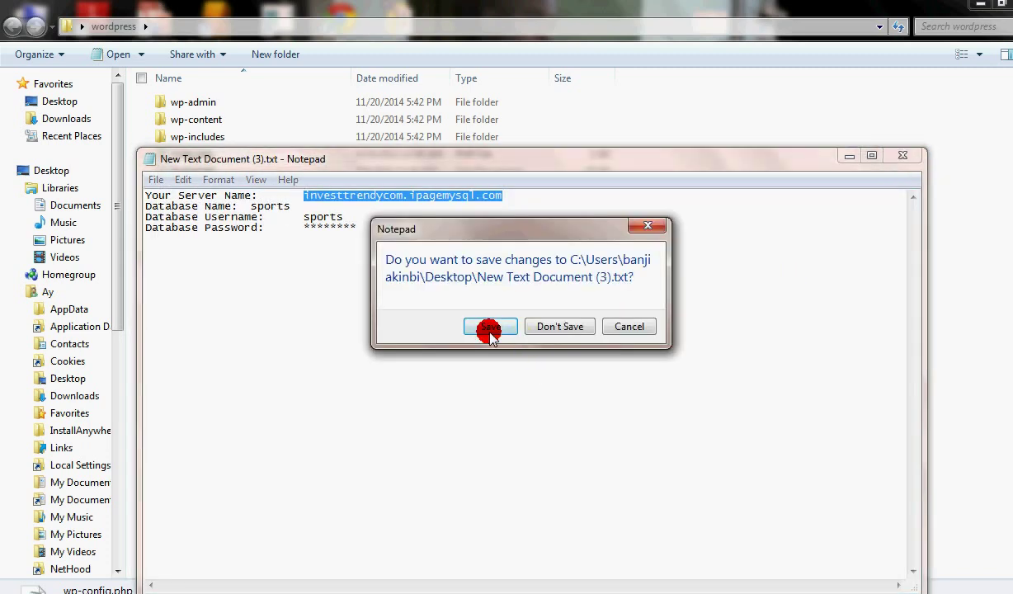
pyautogui.click(490, 328)
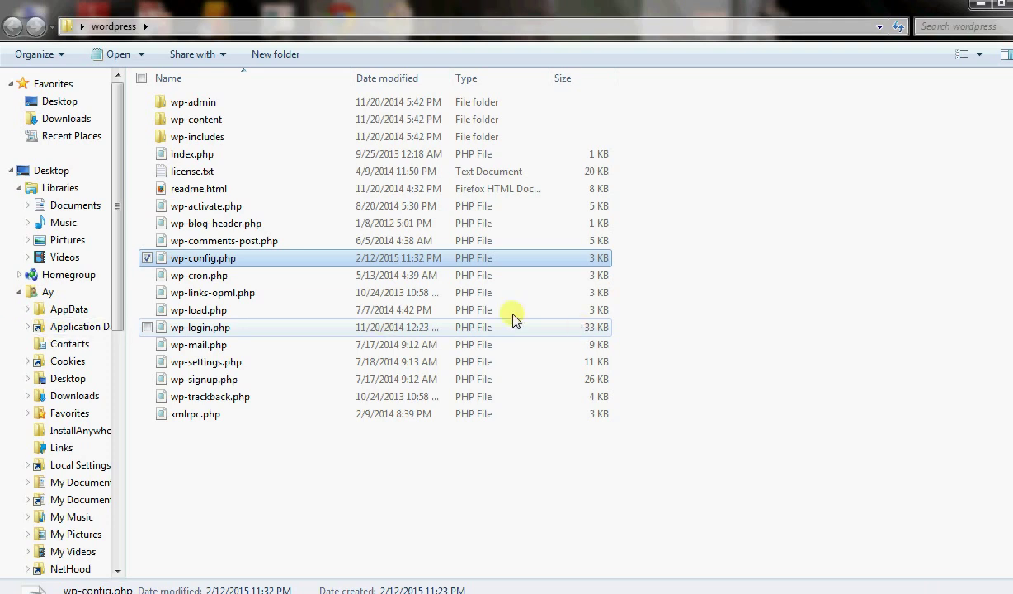
pyautogui.rightClick(224, 257)
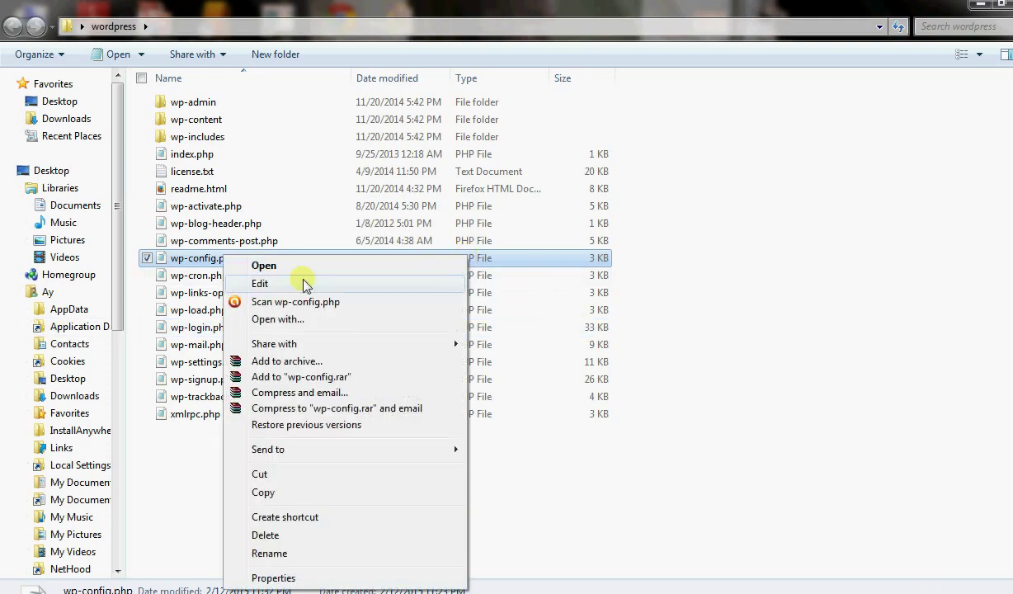
pyautogui.click(259, 265)
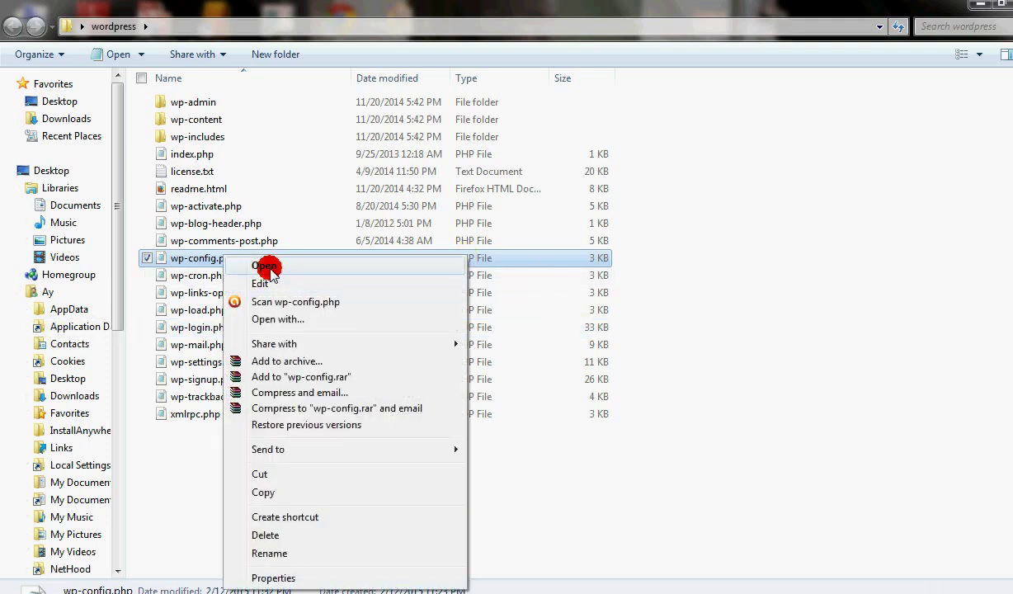
pyautogui.moveTo(227, 584); pyautogui.dragTo(757, 569)
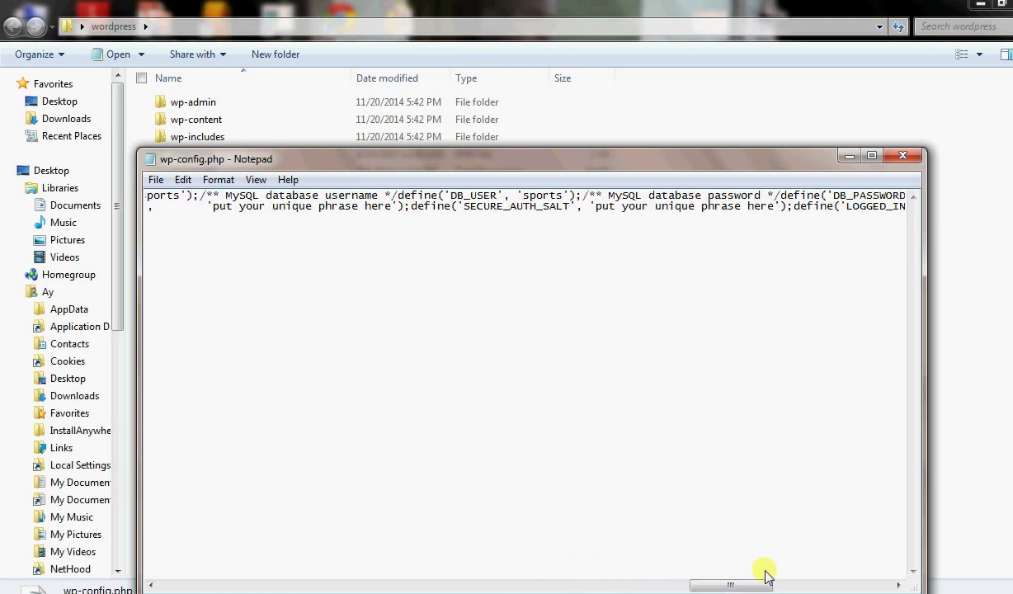
pyautogui.click(912, 160)
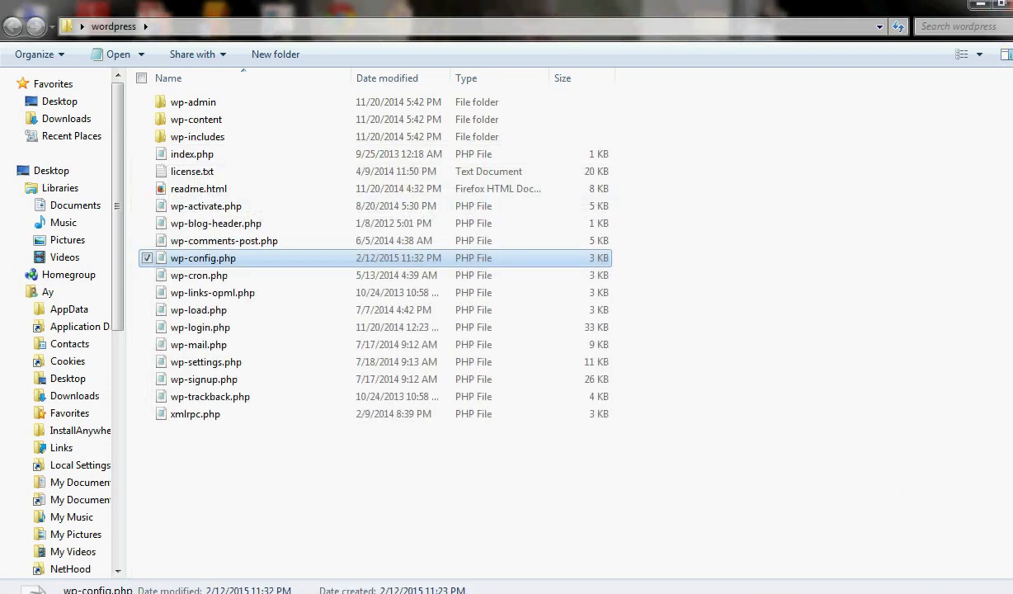
pyautogui.click(1011, 3)
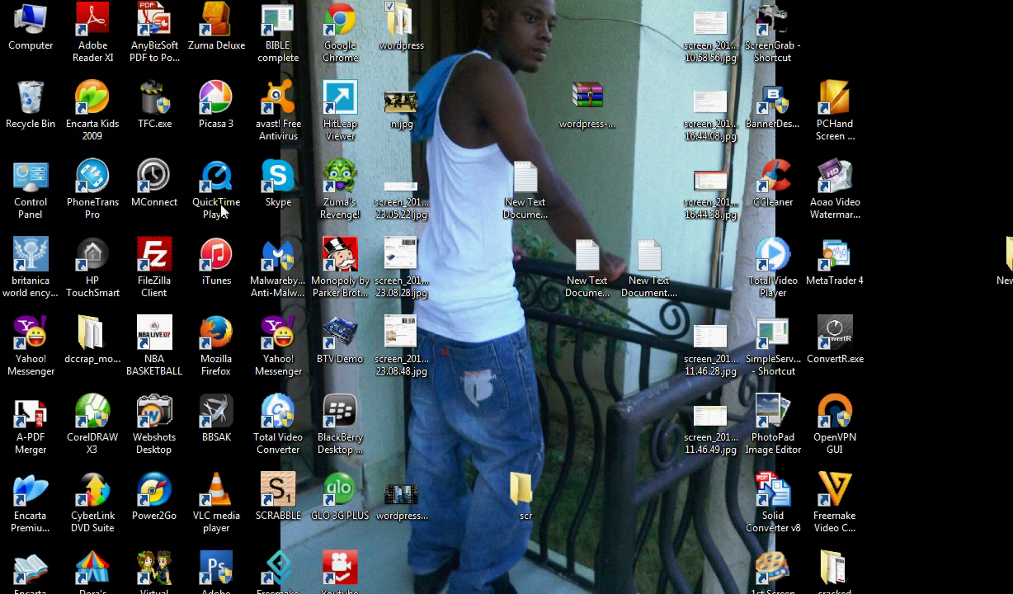
# Briefly open the wordpress desktop folder and close it again.
pyautogui.click(400, 35)
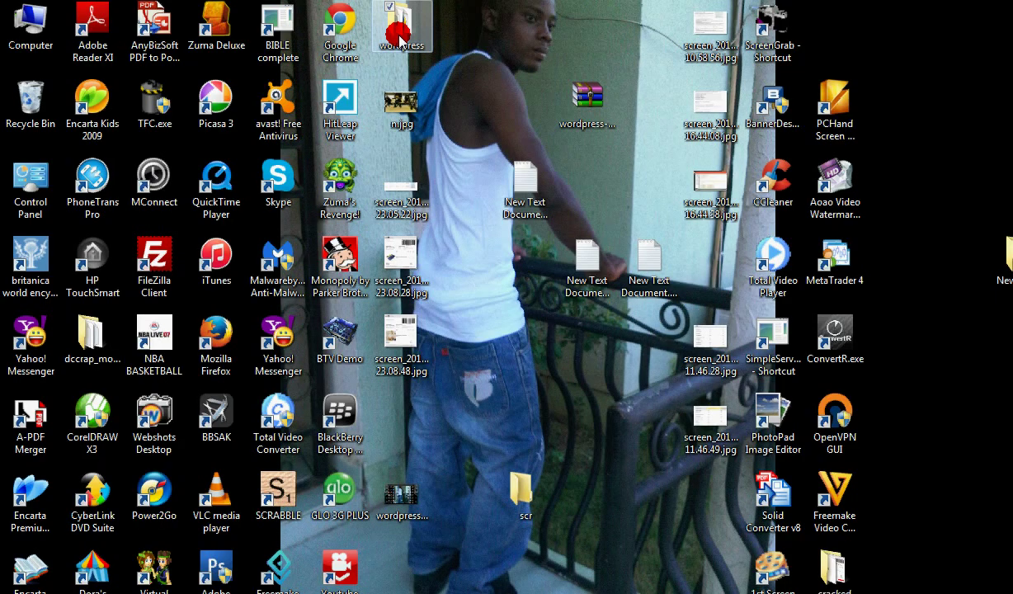
pyautogui.doubleClick(399, 35)
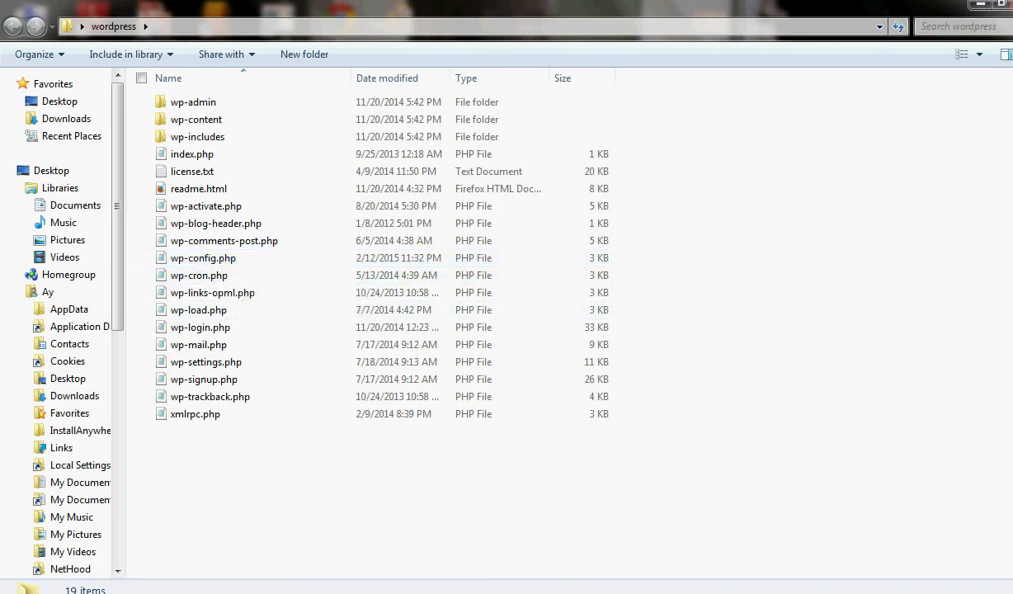
pyautogui.click(1012, 4)
# Launch FileZilla Client from the desktop and begin entering the FTP host.
pyautogui.moveTo(170, 276); pyautogui.dragTo(589, 583)
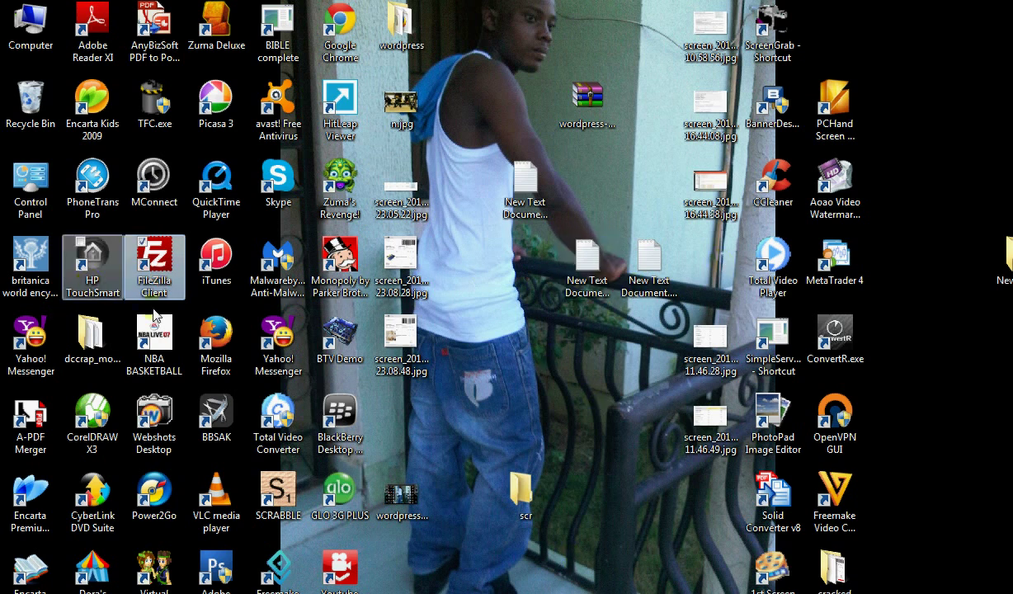
pyautogui.doubleClick(146, 287)
pyautogui.click(113, 70)
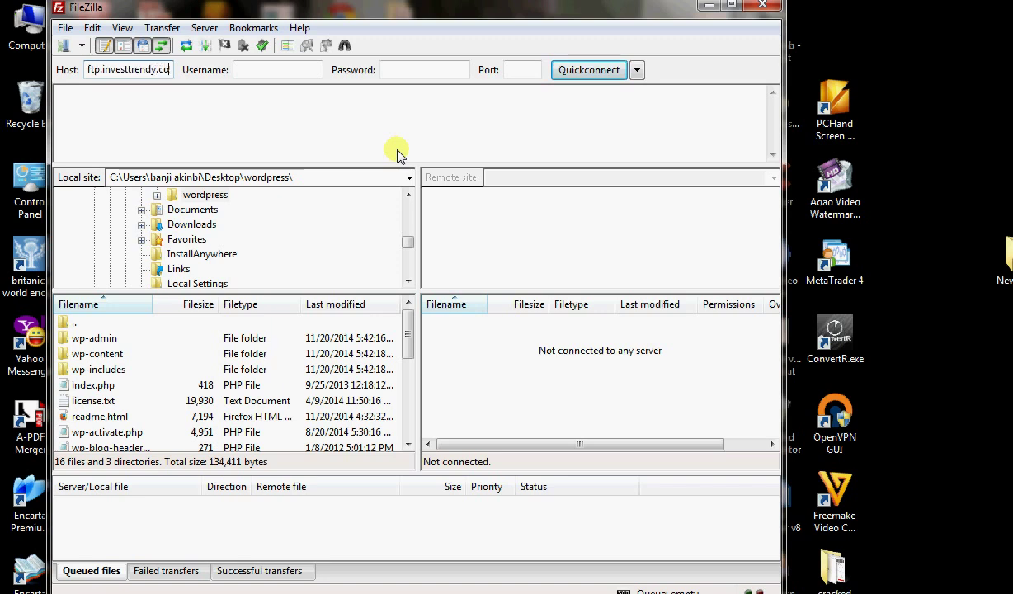
# Quickconnect to ftp.investtrendy.com using the hosting account's username and password.
pyautogui.click(271, 72)
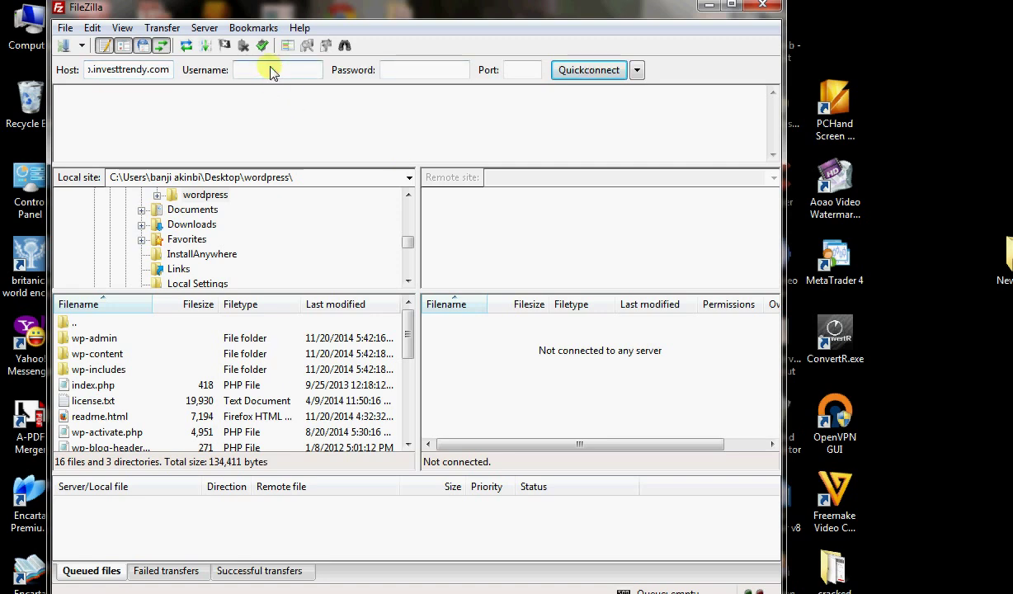
pyautogui.write('investtrendy.com')
pyautogui.click(397, 70)
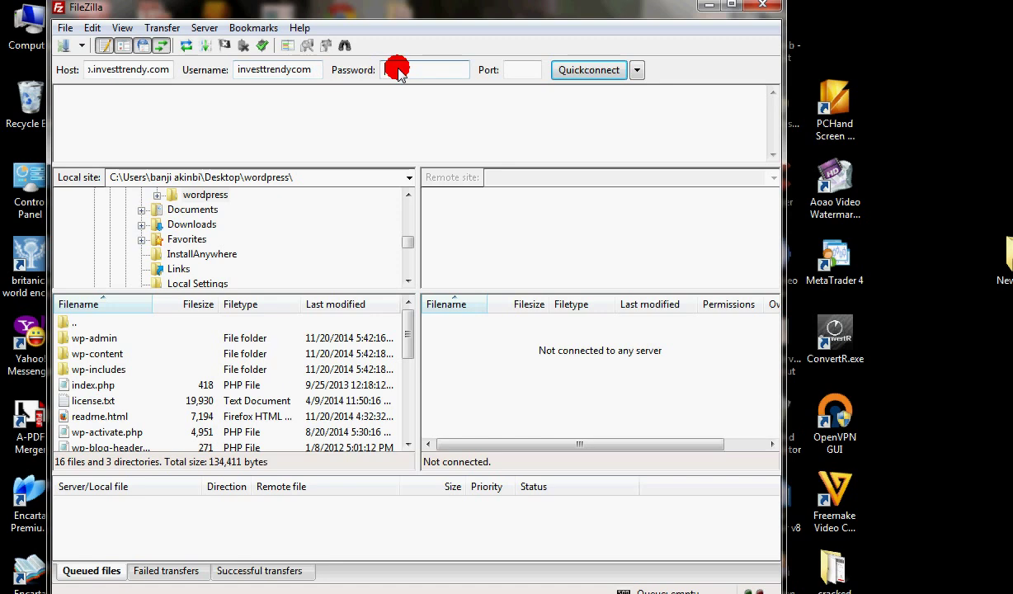
pyautogui.press('capslock')
pyautogui.write('••')
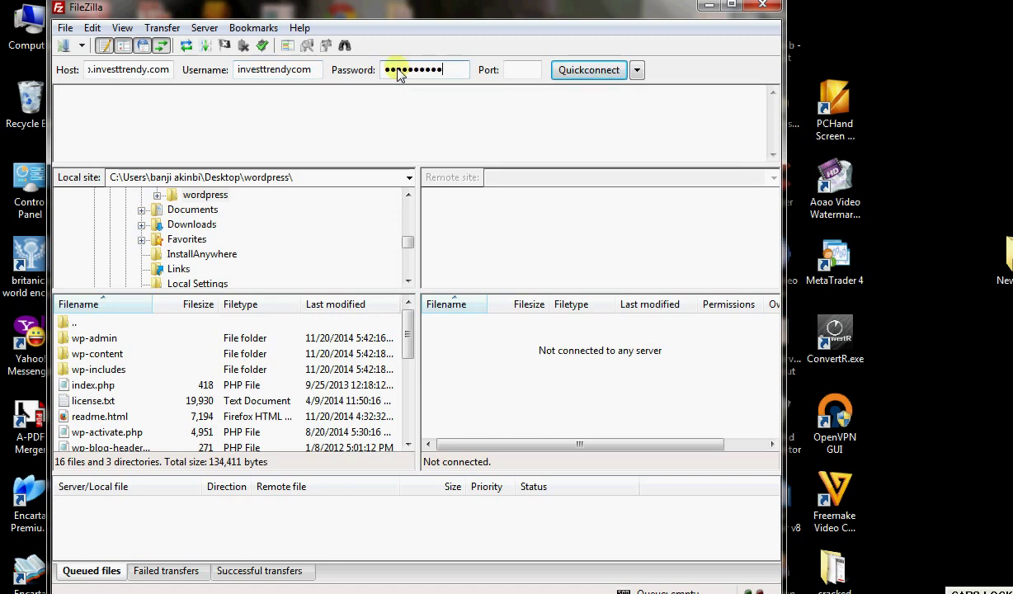
pyautogui.click(569, 71)
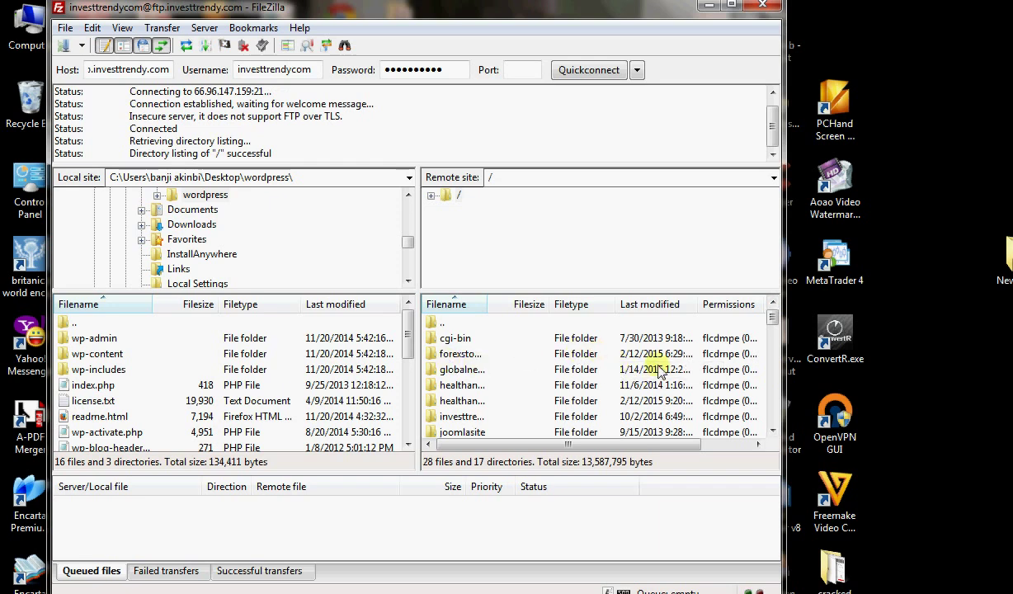
# Open the empty sports folder on the remote server.
pyautogui.moveTo(771, 317); pyautogui.dragTo(774, 339)
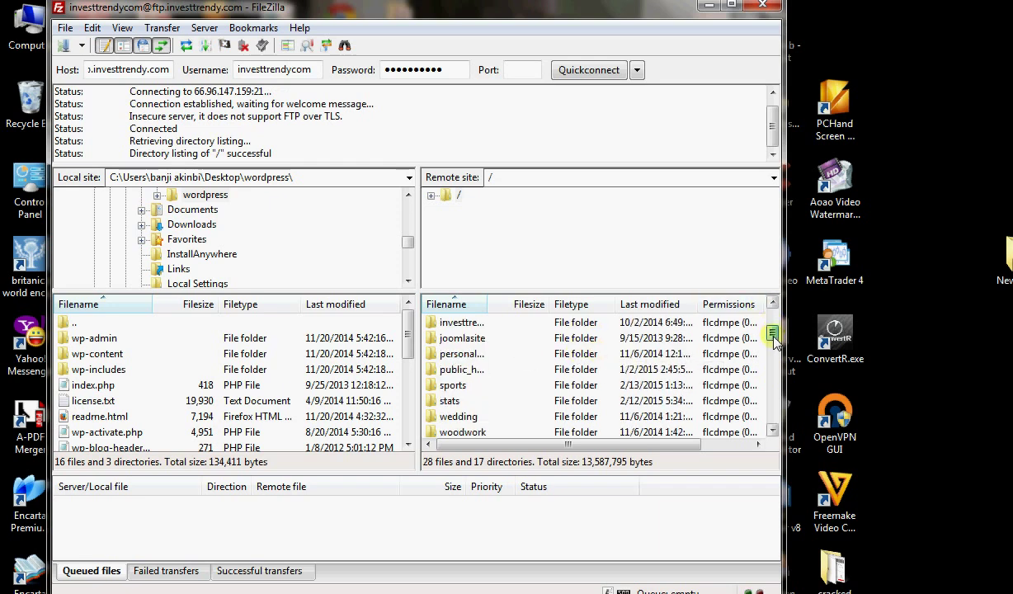
pyautogui.doubleClick(455, 386)
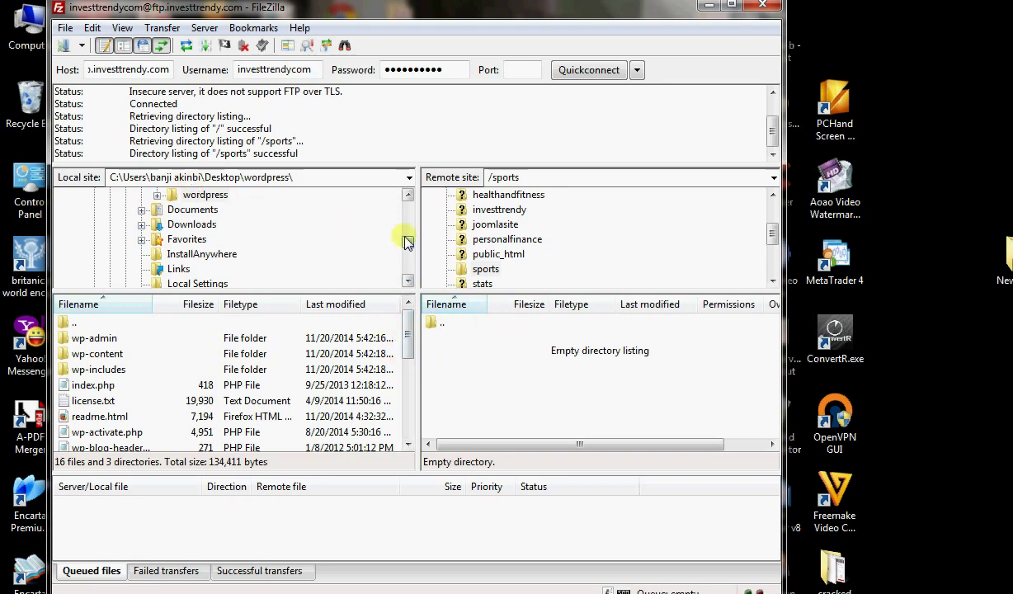
pyautogui.moveTo(407, 238); pyautogui.dragTo(407, 219)
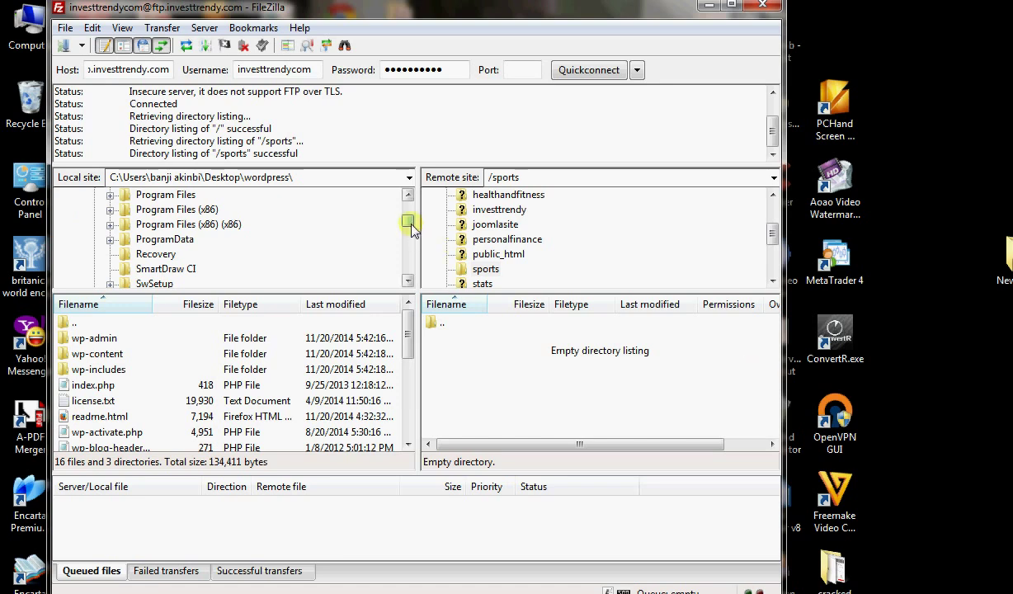
# Browse the local pane to Desktop and open the extracted wordpress folder.
pyautogui.moveTo(410, 224); pyautogui.dragTo(407, 201)
pyautogui.click(116, 196)
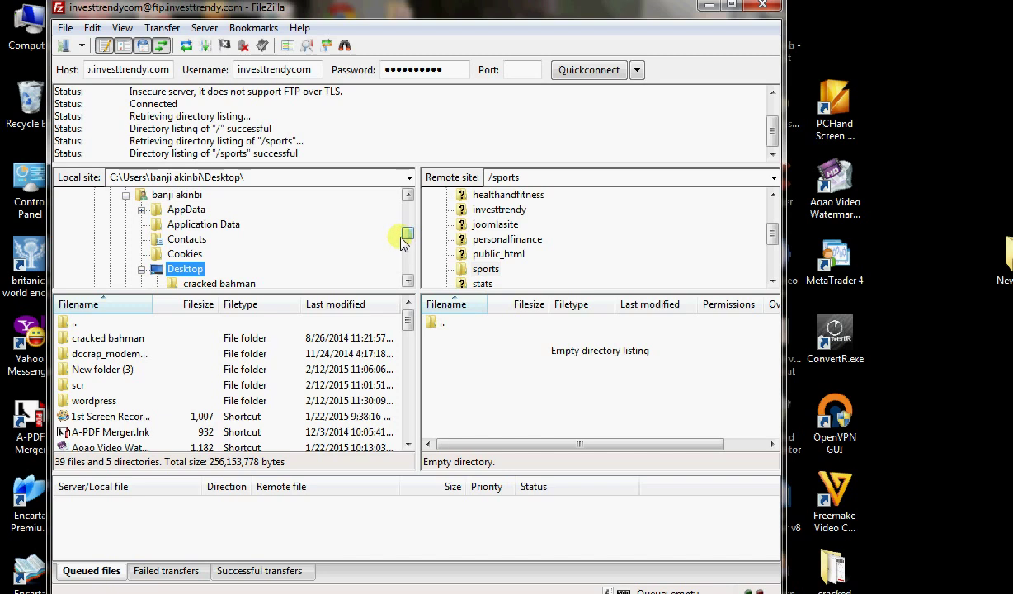
pyautogui.moveTo(408, 237); pyautogui.dragTo(410, 241)
pyautogui.moveTo(408, 328); pyautogui.dragTo(407, 301)
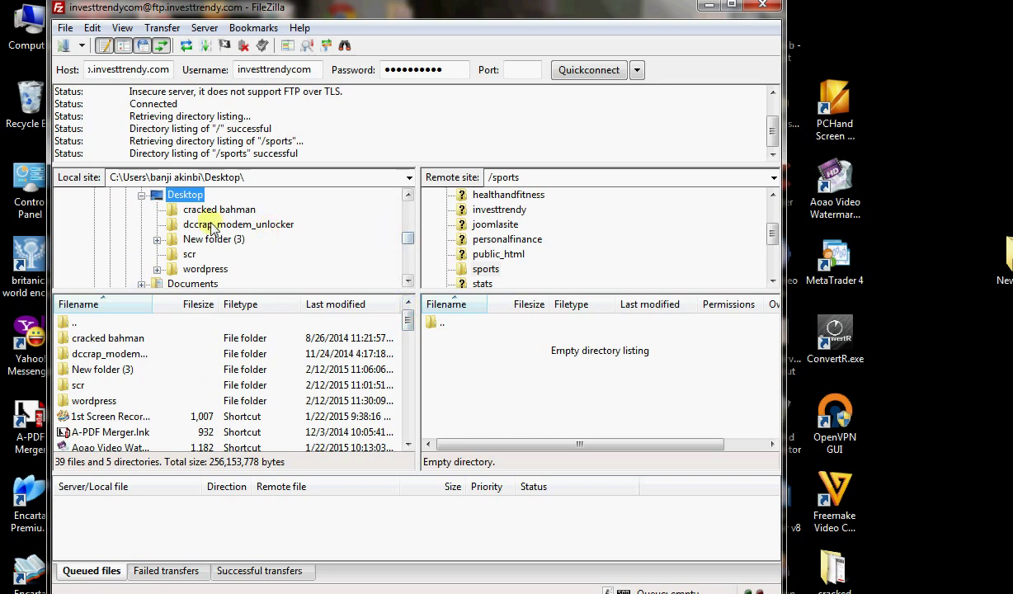
pyautogui.click(202, 270)
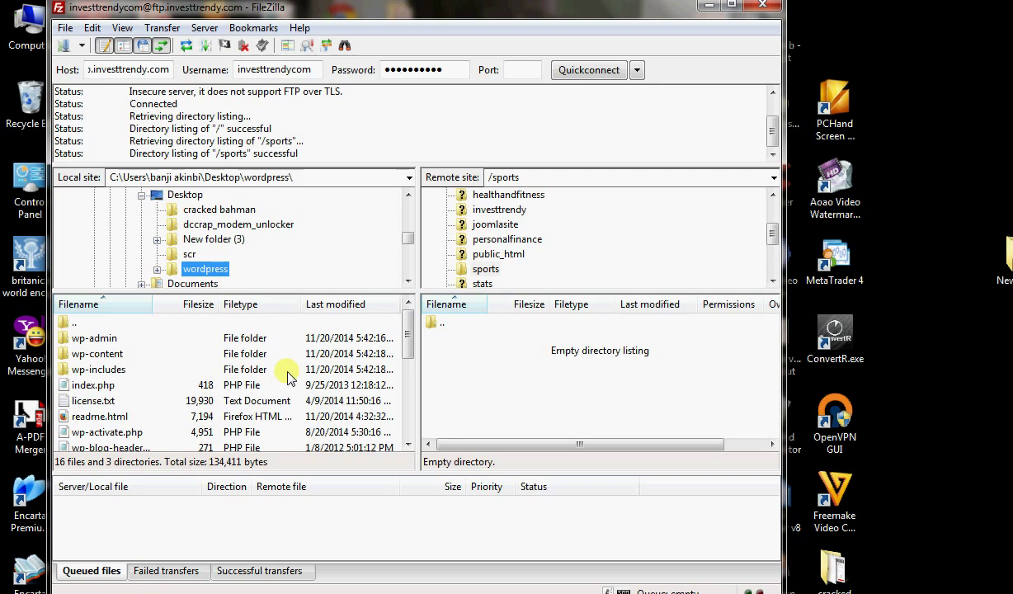
pyautogui.scroll(-1, 275, 357)
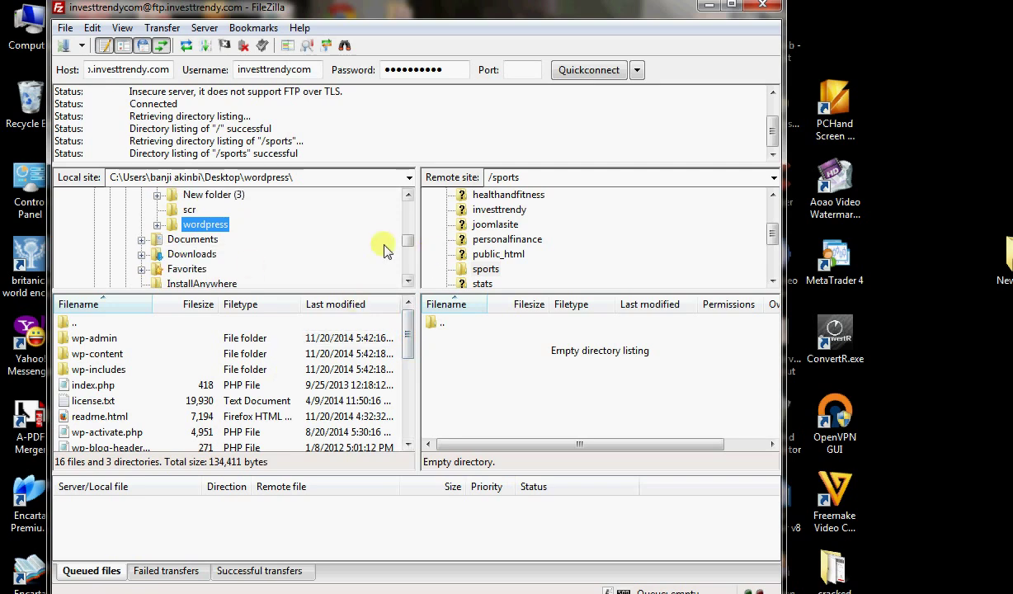
pyautogui.moveTo(410, 244); pyautogui.dragTo(410, 210)
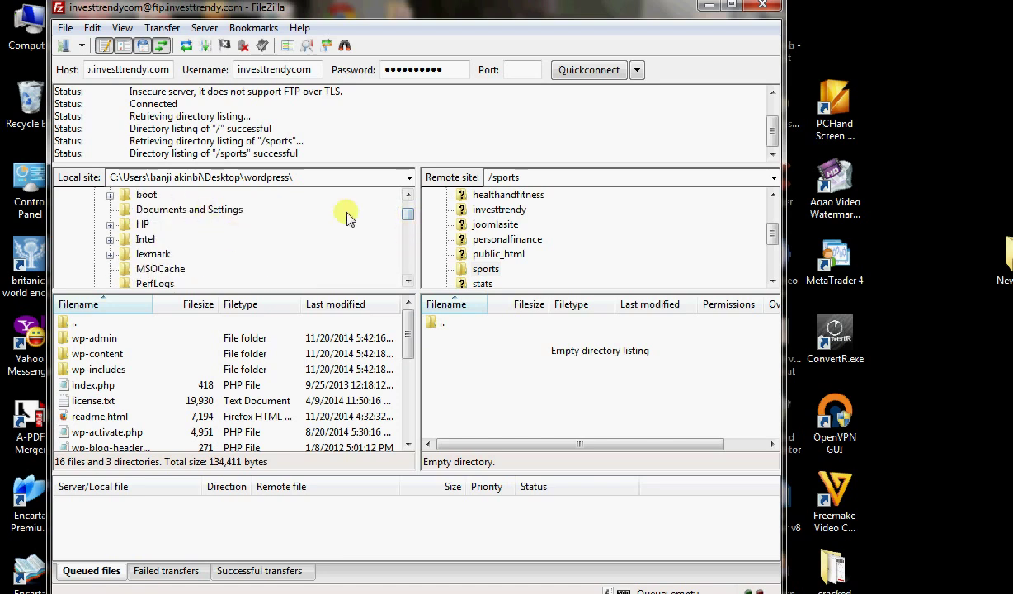
pyautogui.click(407, 198)
pyautogui.click(99, 196)
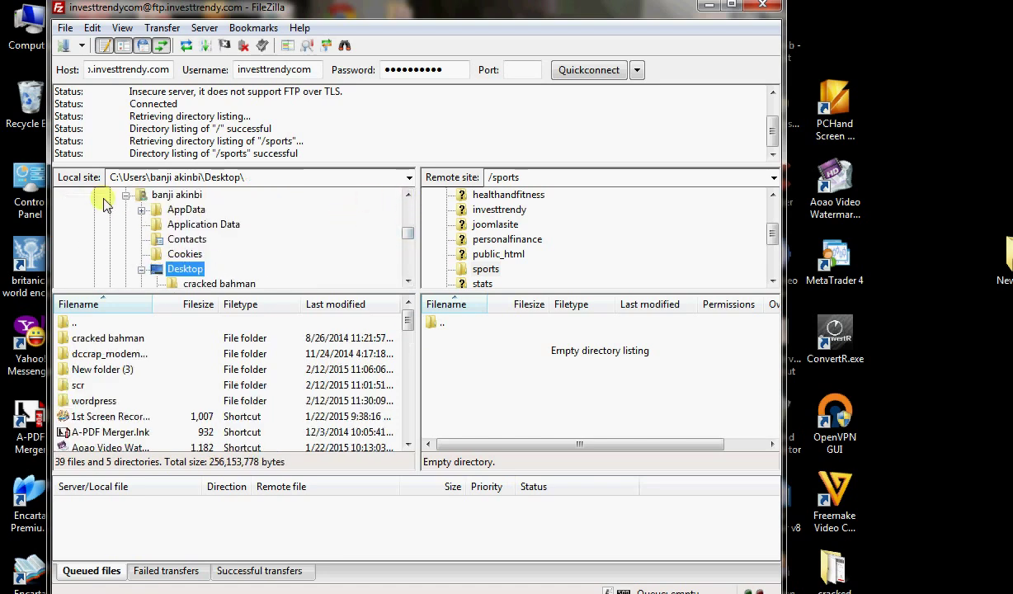
pyautogui.doubleClick(90, 401)
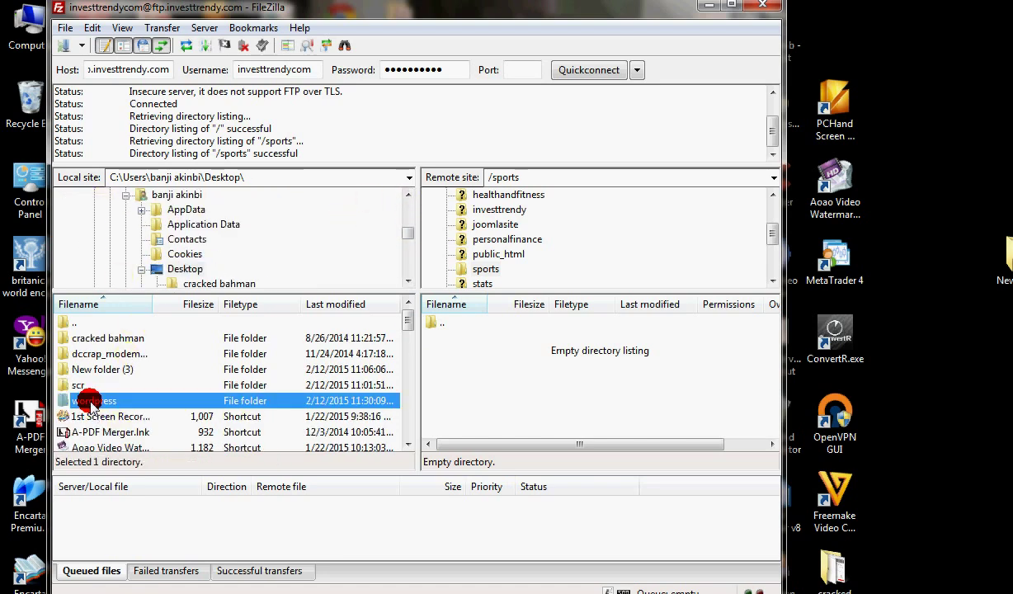
pyautogui.click(88, 401)
# Select every local WordPress file from wp-admin down and upload all 1156 to remote /sports.
pyautogui.click(78, 338)
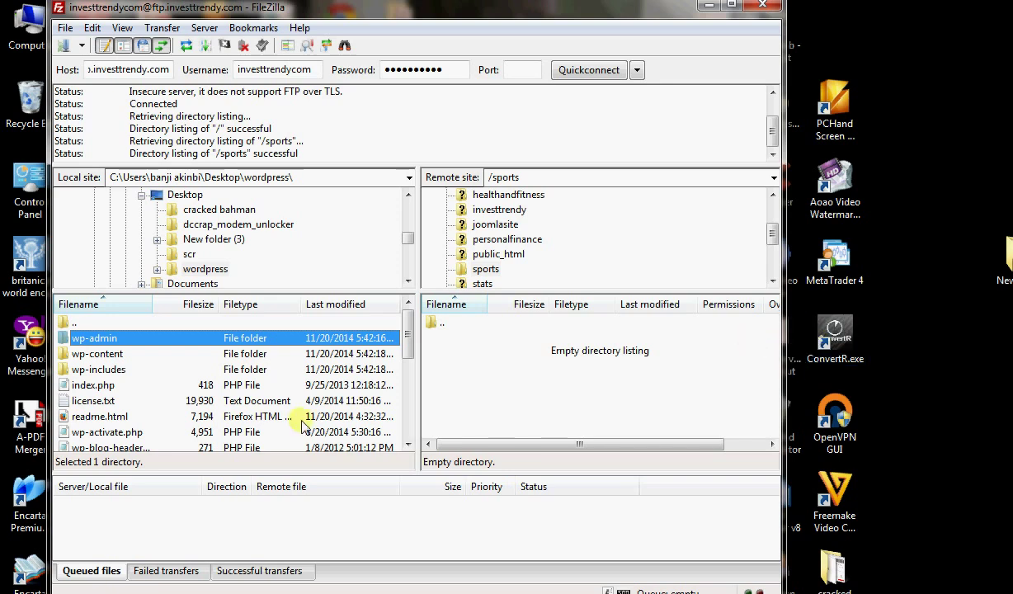
pyautogui.click(336, 338)
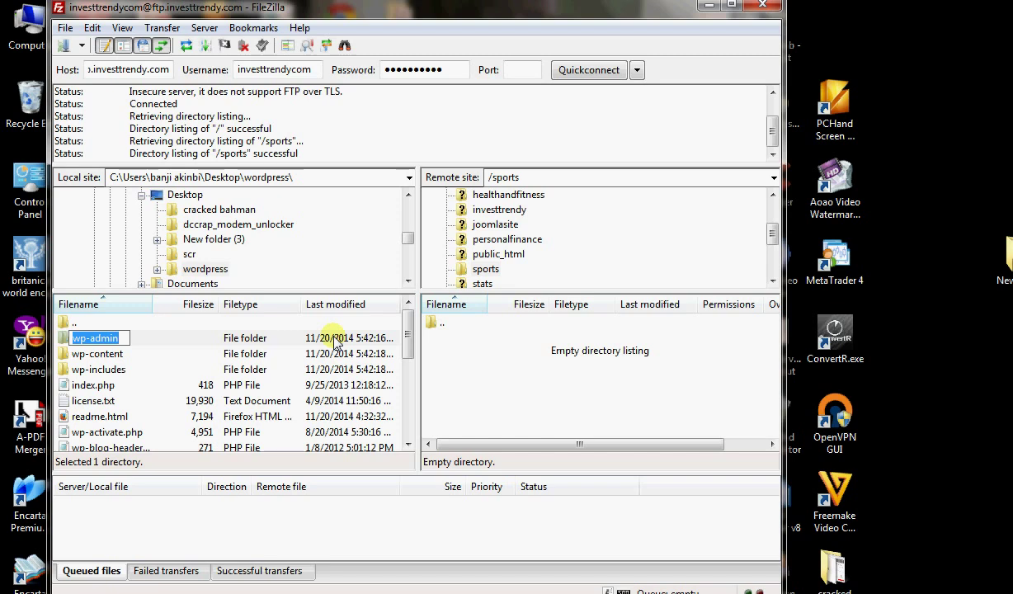
pyautogui.click(332, 340)
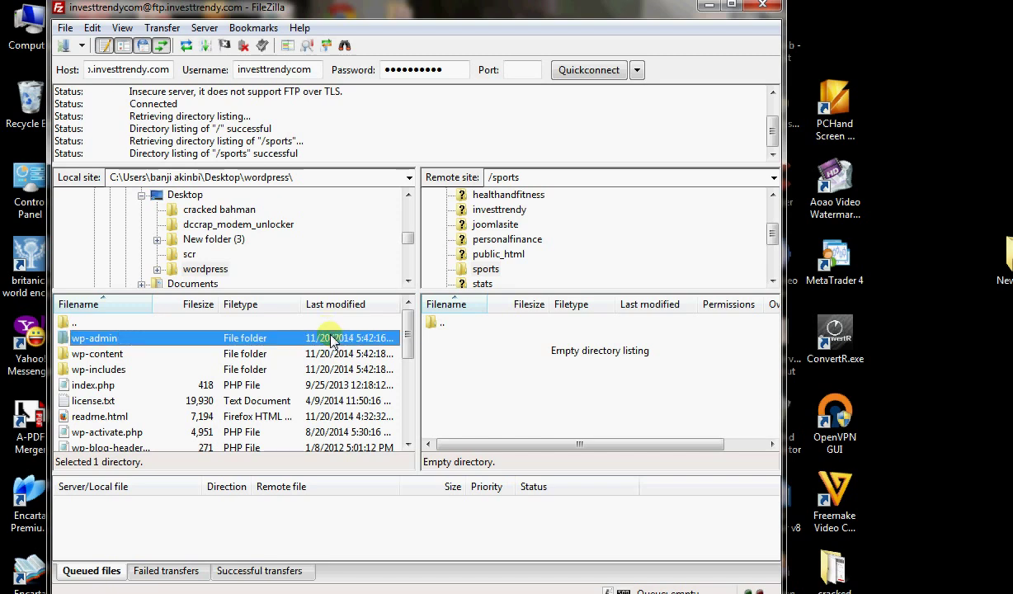
pyautogui.hotkey('shift', 'Down')
pyautogui.hotkey('shift', 'Down')
pyautogui.hotkey('shift', 'End')
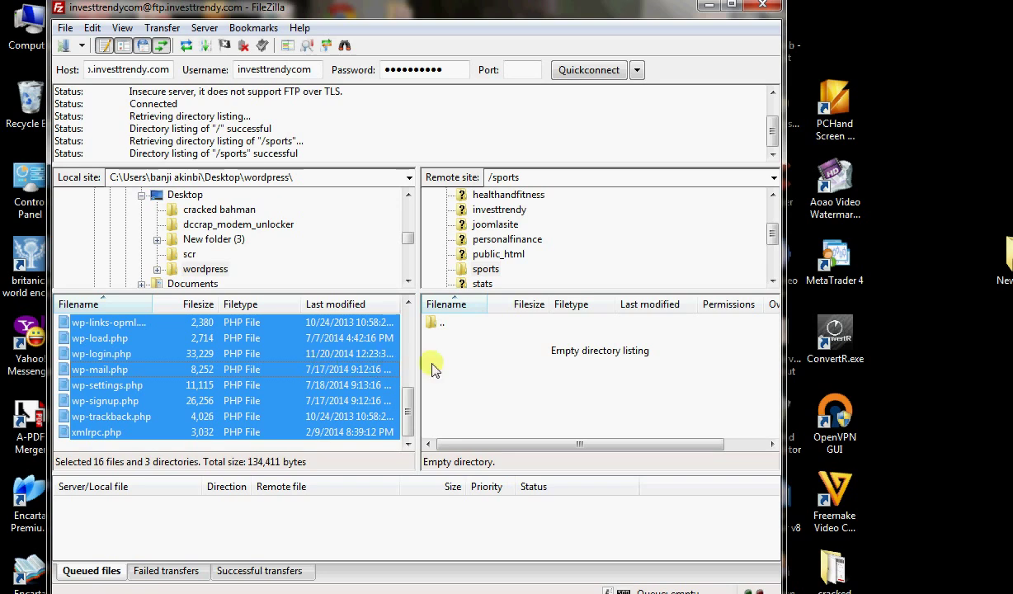
pyautogui.moveTo(532, 368); pyautogui.dragTo(532, 369)
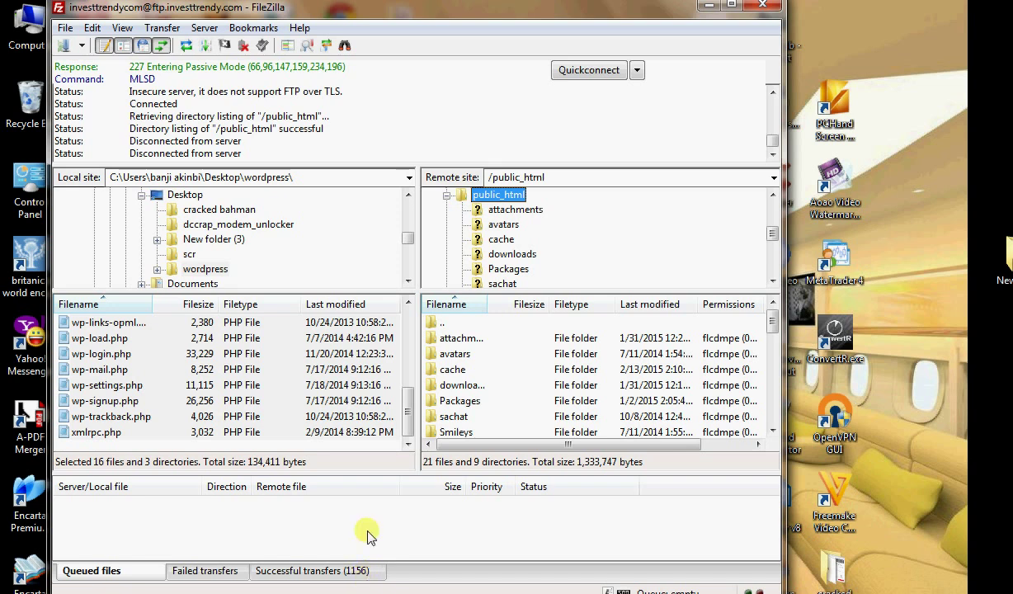
pyautogui.click(701, 7)
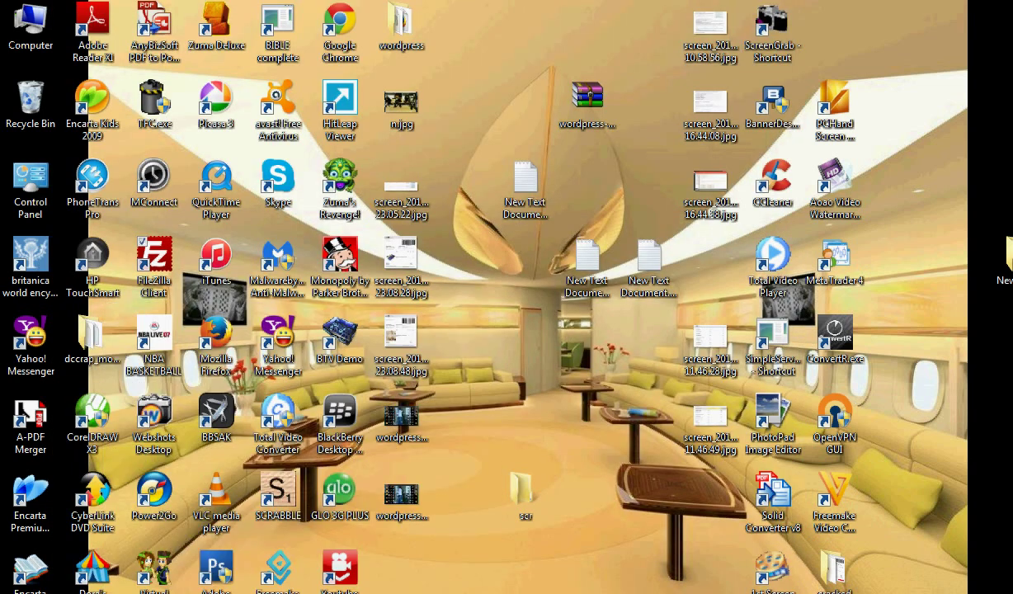
pyautogui.click(311, 592)
pyautogui.click(672, 5)
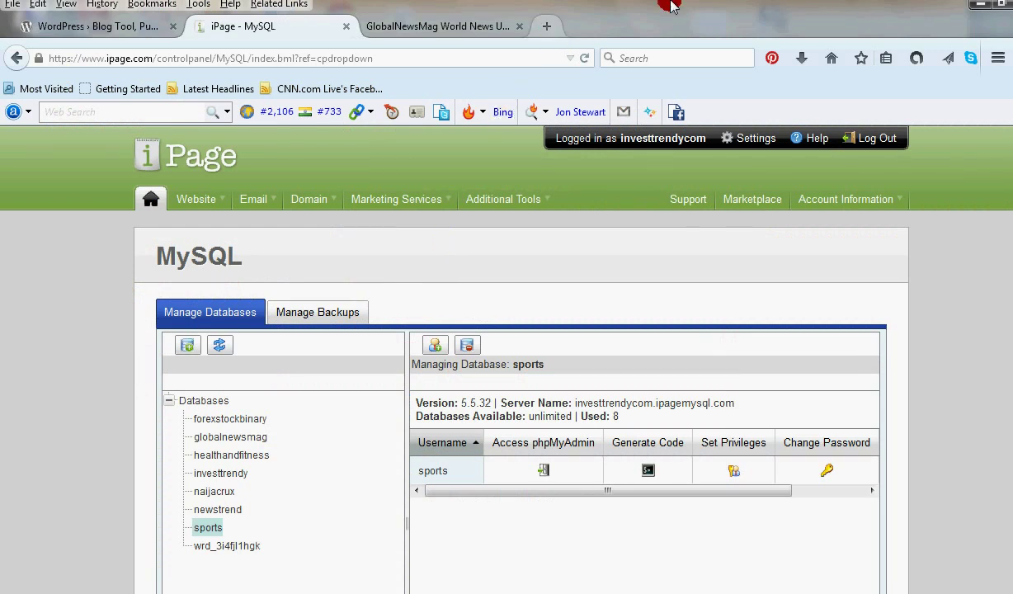
pyautogui.hotkey('ctrl', 't')
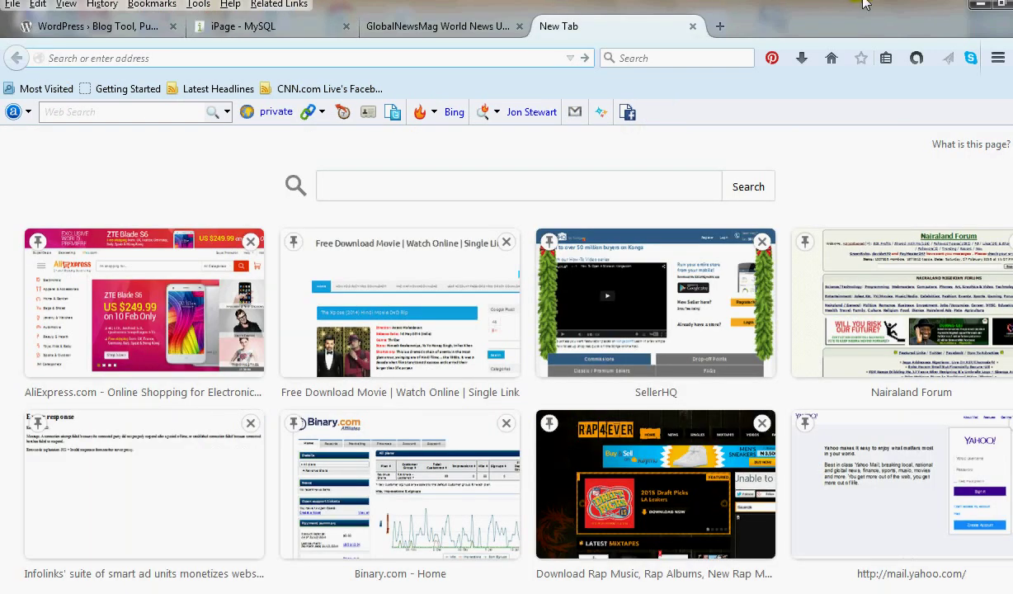
pyautogui.write('www')
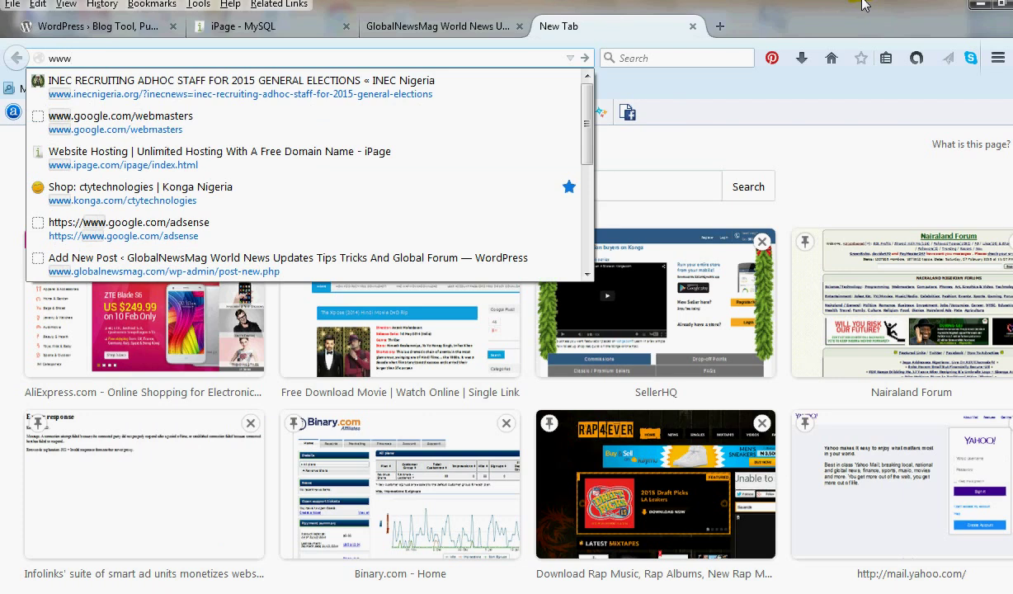
pyautogui.write('.sport')
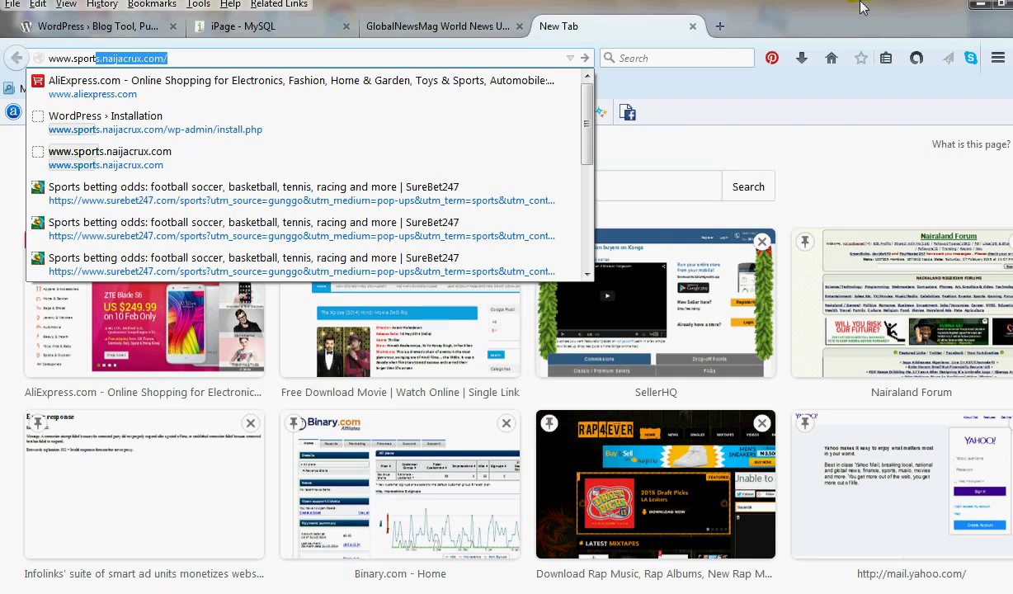
pyautogui.press('Return')
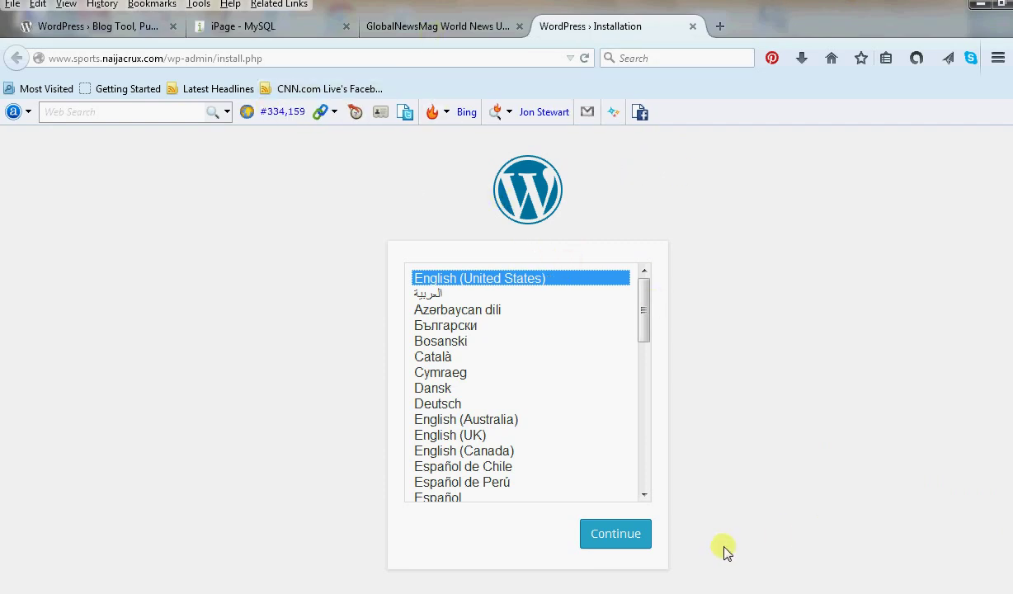
# Continue the install in English (United States) and begin filling in the Site Title.
pyautogui.click(614, 535)
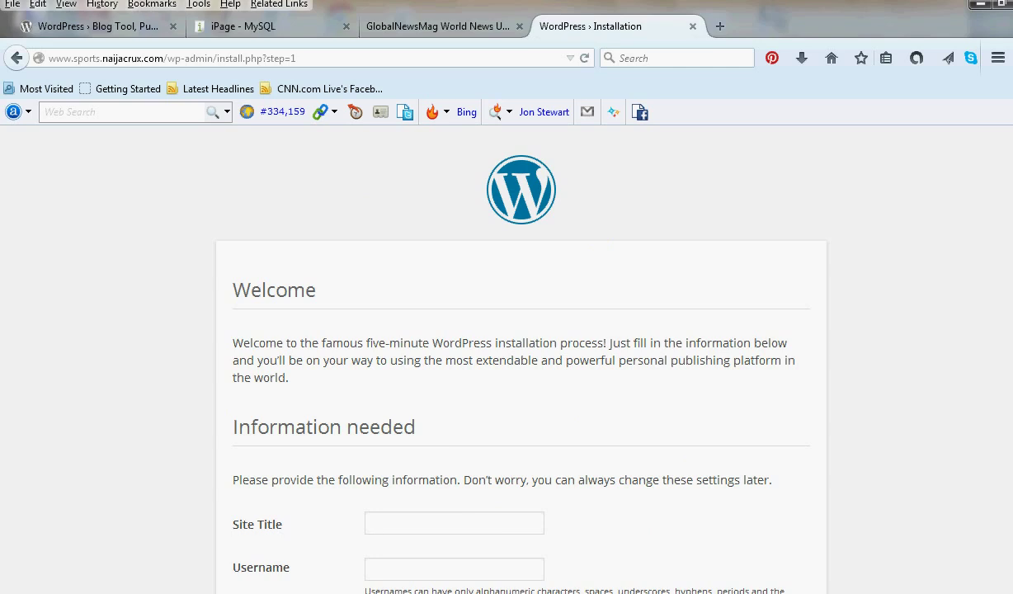
pyautogui.scroll(-2, 520, 347)
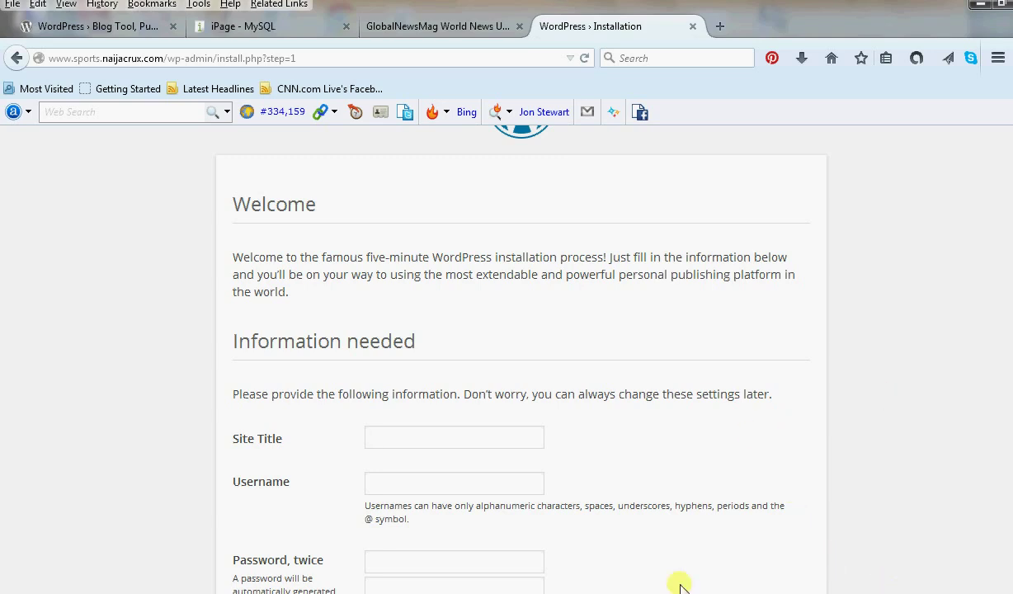
pyautogui.click(502, 437)
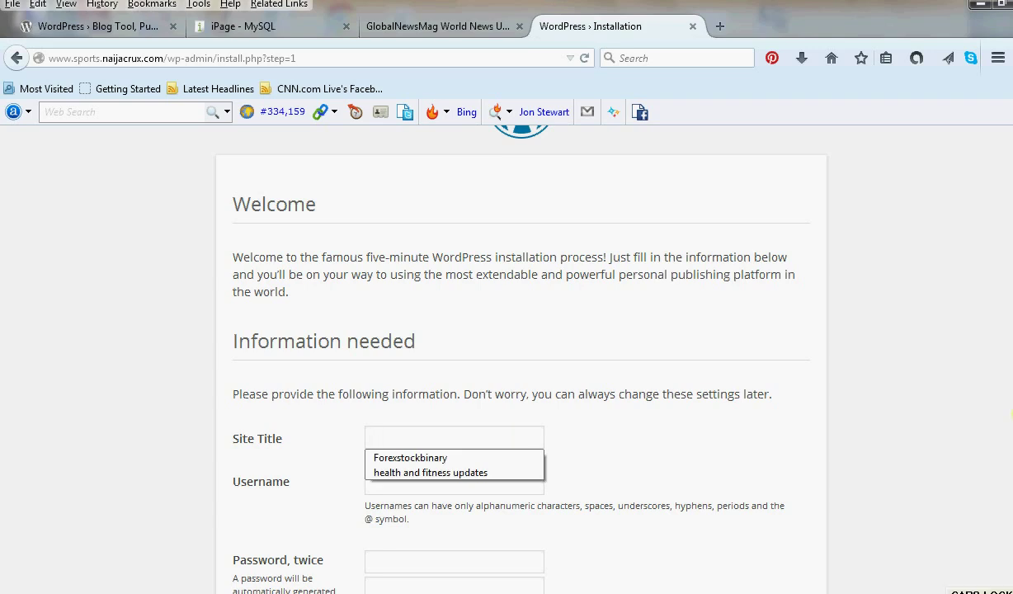
# Enter site title 'Global Sports Updates', the suggested admin username, and the password twice.
pyautogui.write('Globa')
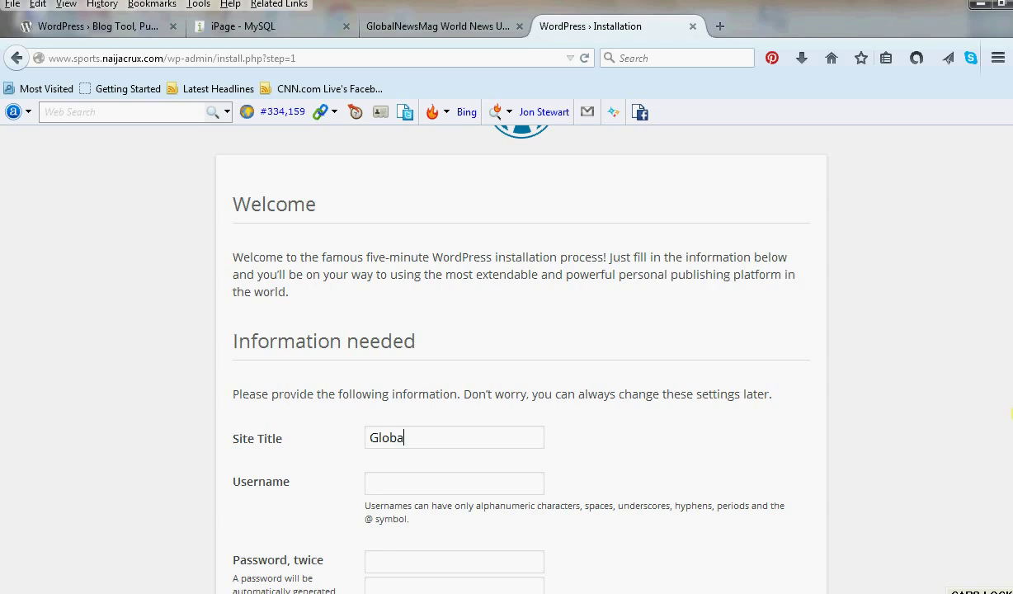
pyautogui.write('l Sports Updates')
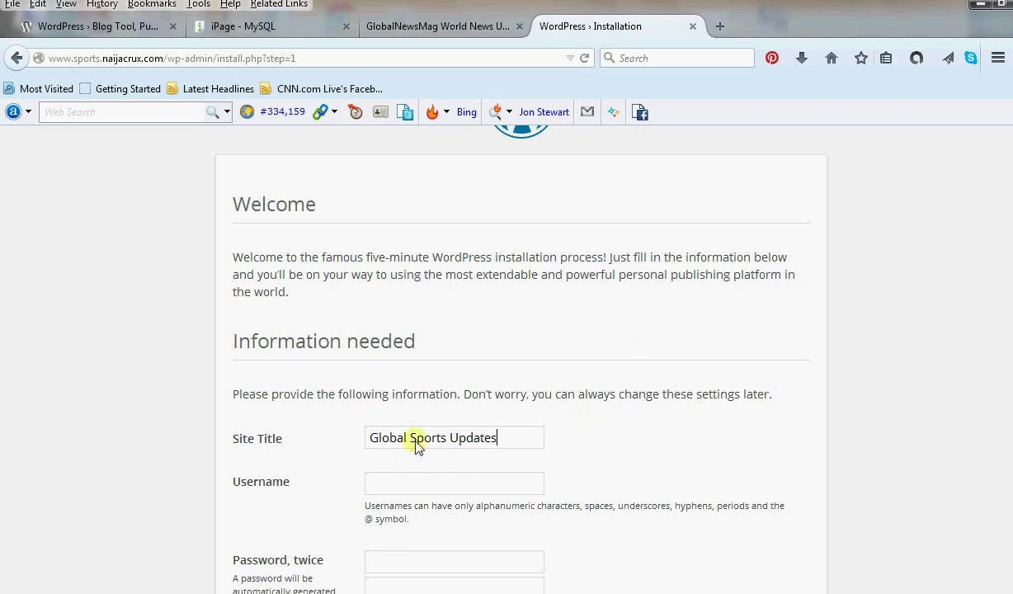
pyautogui.click(482, 489)
pyautogui.write('ad')
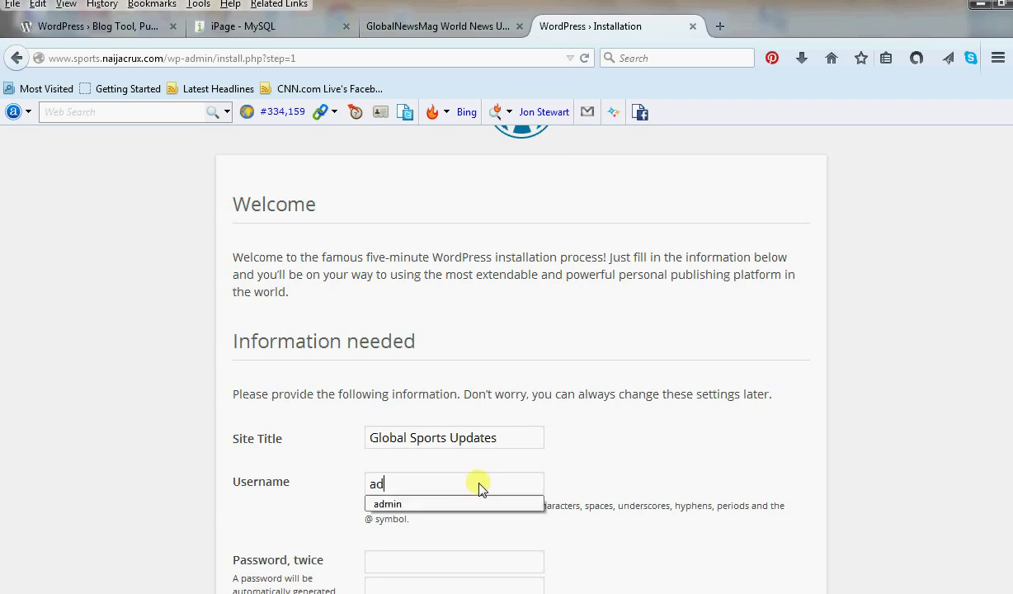
pyautogui.click(406, 504)
pyautogui.click(408, 562)
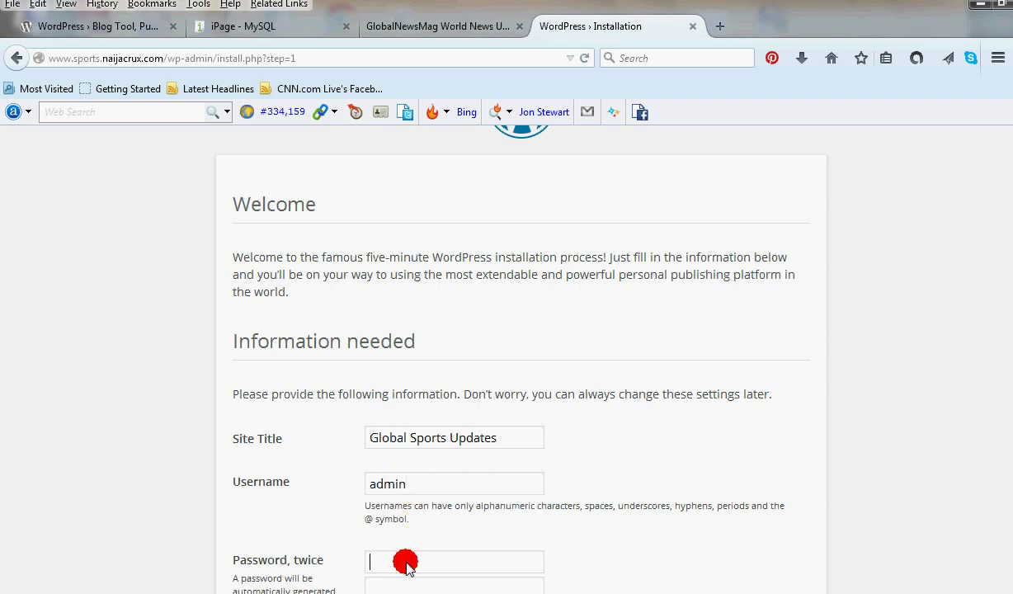
pyautogui.write('••••')
pyautogui.press('BackSpace')
pyautogui.press('BackSpace')
pyautogui.press('BackSpace')
pyautogui.press('BackSpace')
pyautogui.press('capslock')
pyautogui.write('•••••••••••')
pyautogui.scroll(-4, 165, 507)
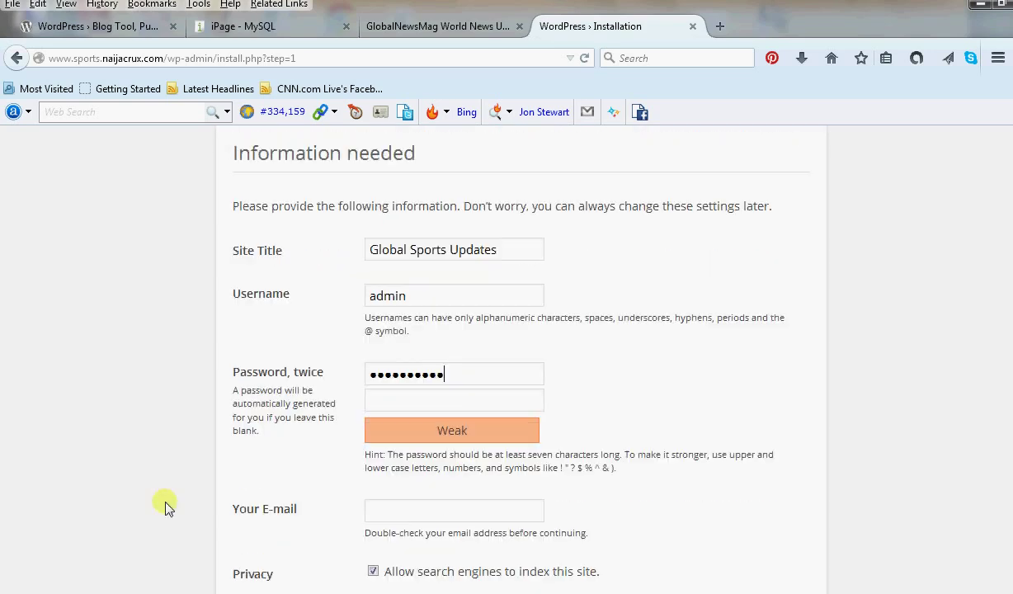
pyautogui.click(445, 403)
pyautogui.write('••••••')
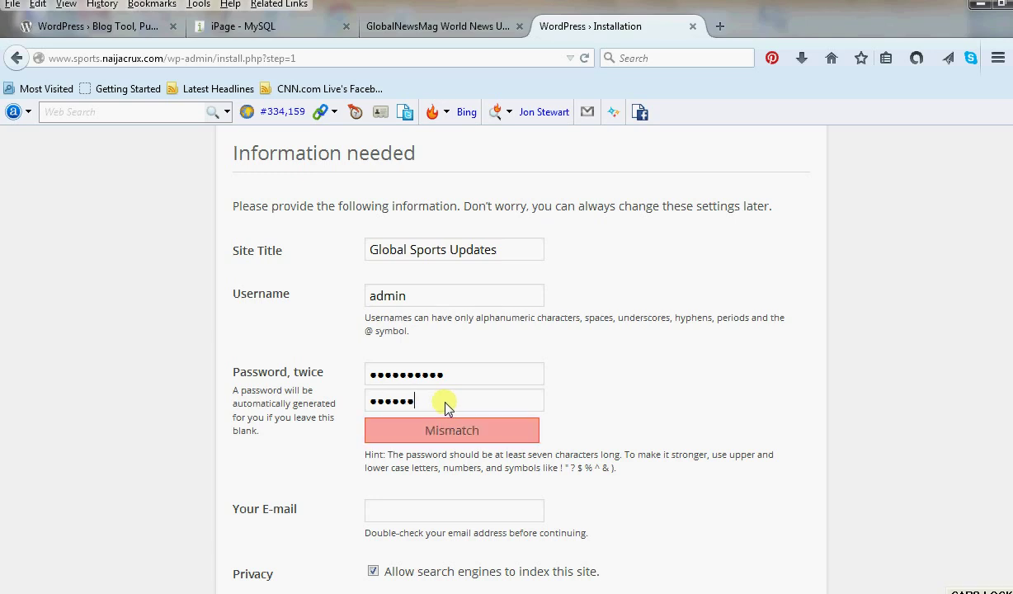
pyautogui.write('••')
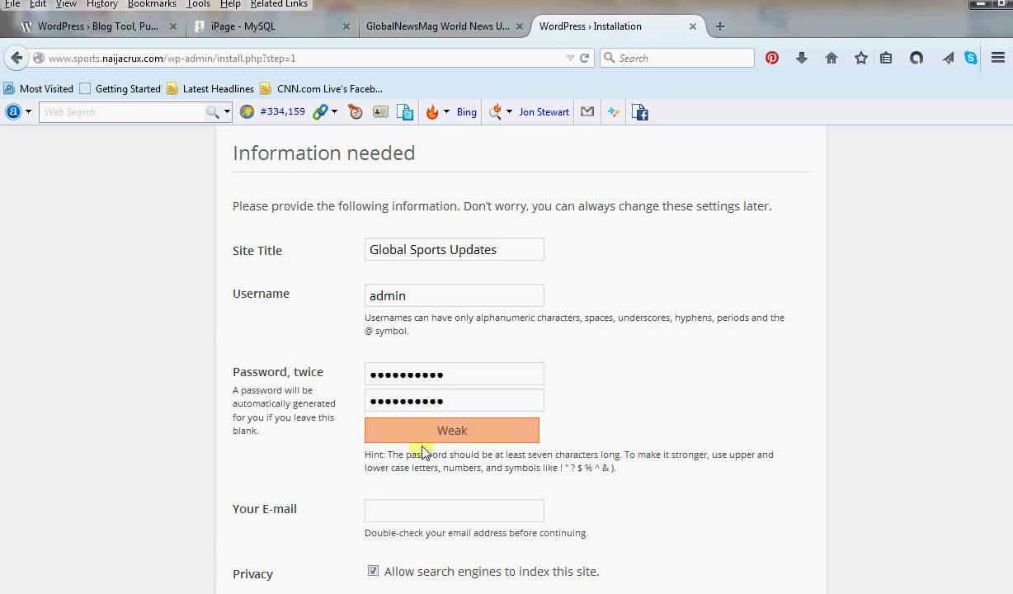
# Fill in the admin e-mail address and submit the WordPress installation.
pyautogui.click(401, 511)
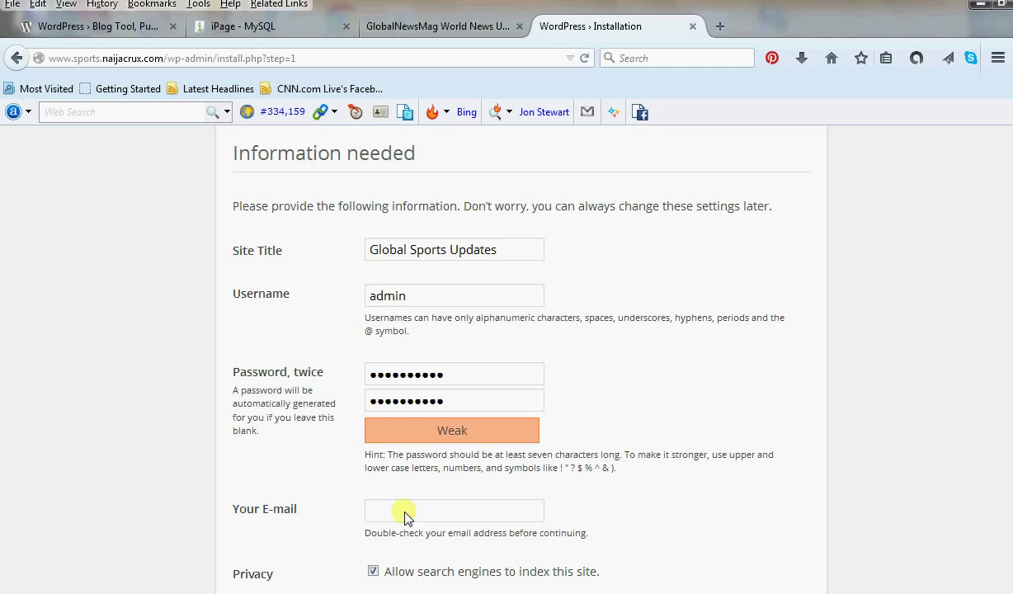
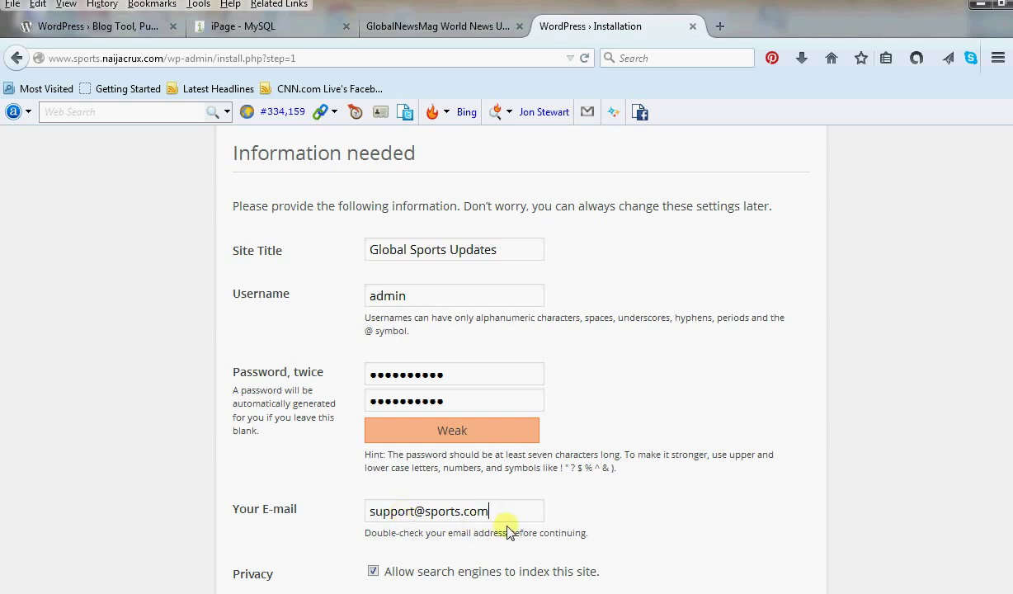
pyautogui.scroll(-1, 511, 526)
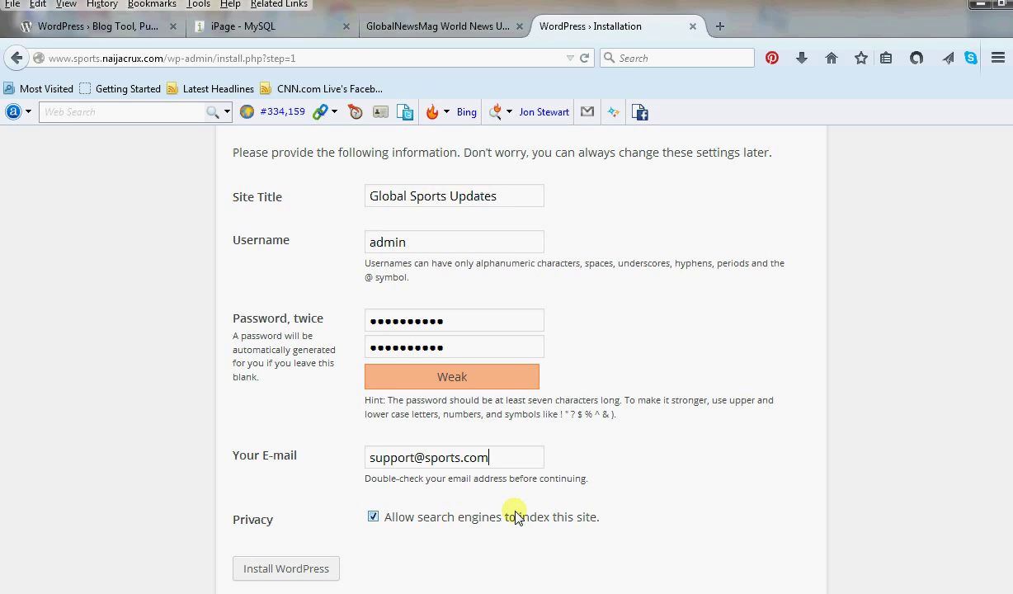
pyautogui.click(300, 568)
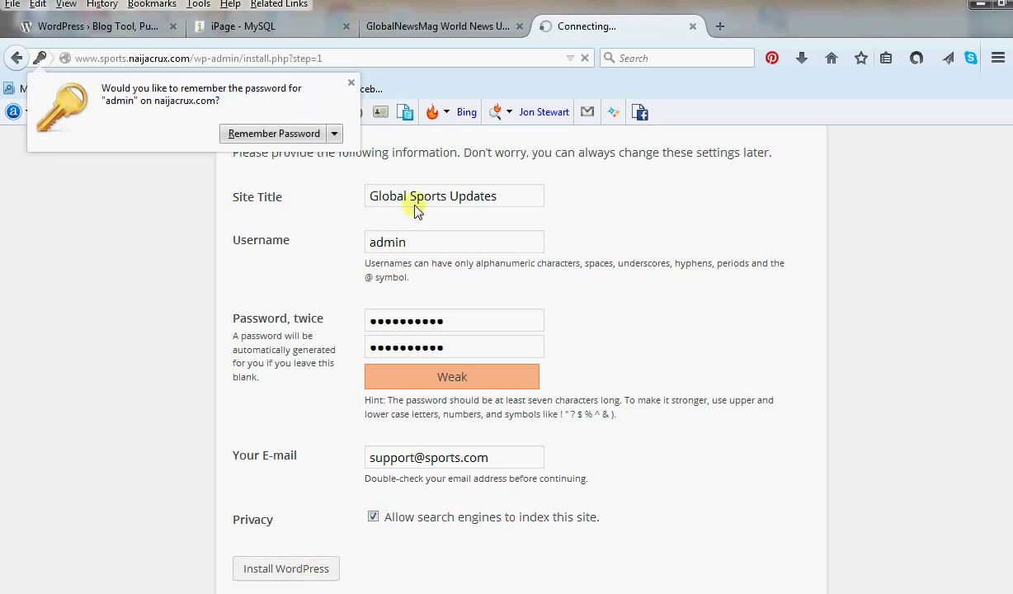
# Decline Firefox's save-password offer with Not Now on the Success page, then open a new tab.
pyautogui.click(335, 134)
pyautogui.click(294, 182)
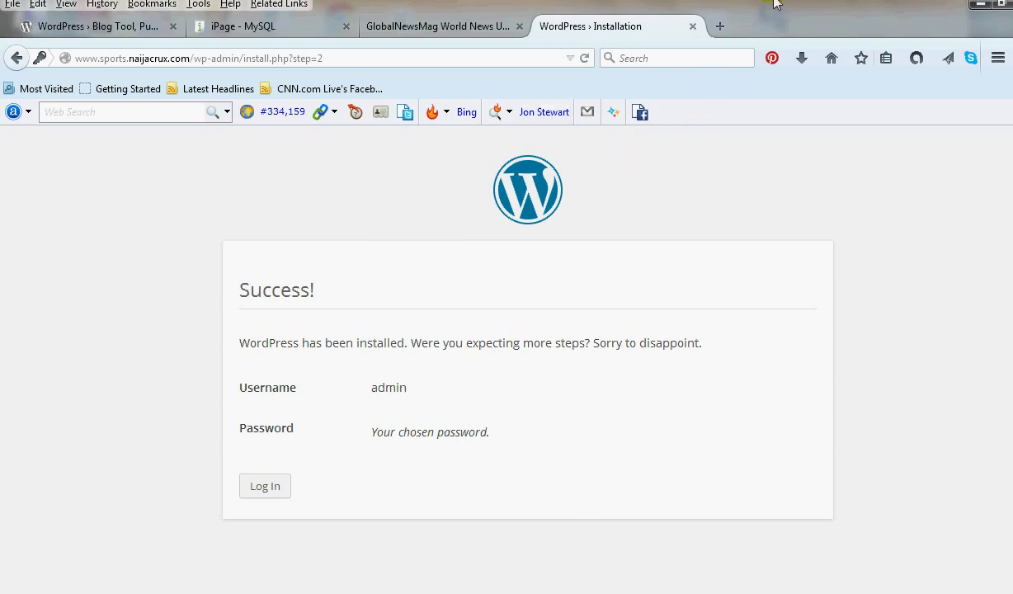
pyautogui.click(725, 29)
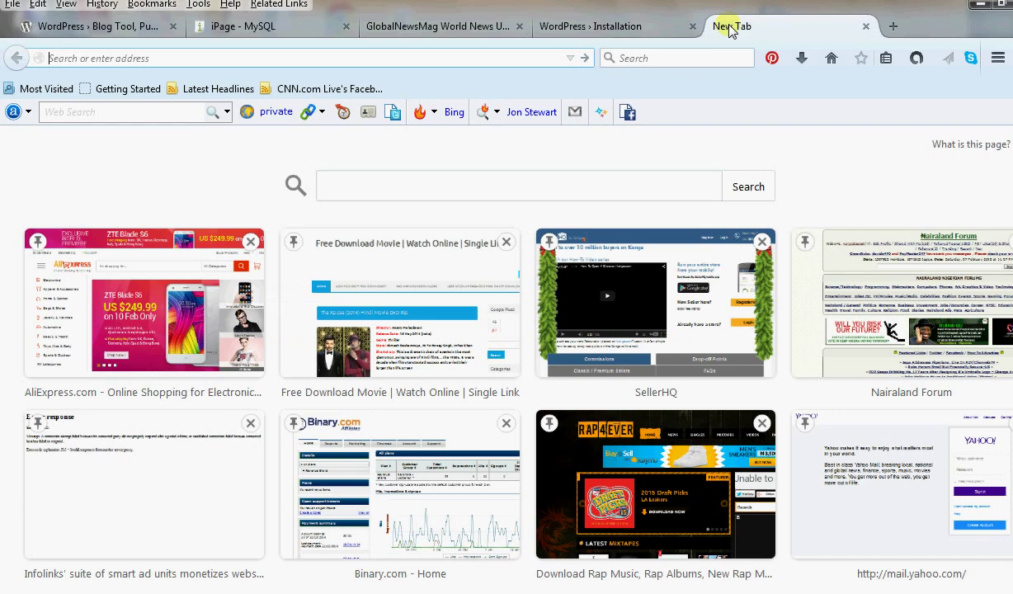
pyautogui.write('www')
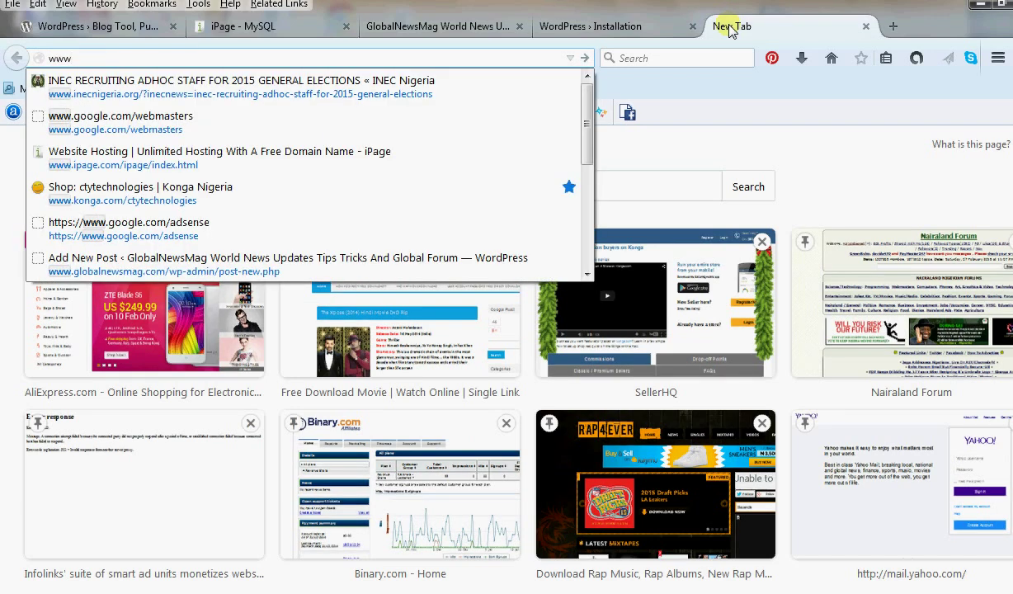
pyautogui.write('.')
pyautogui.write('sports.naijacrux.com/')
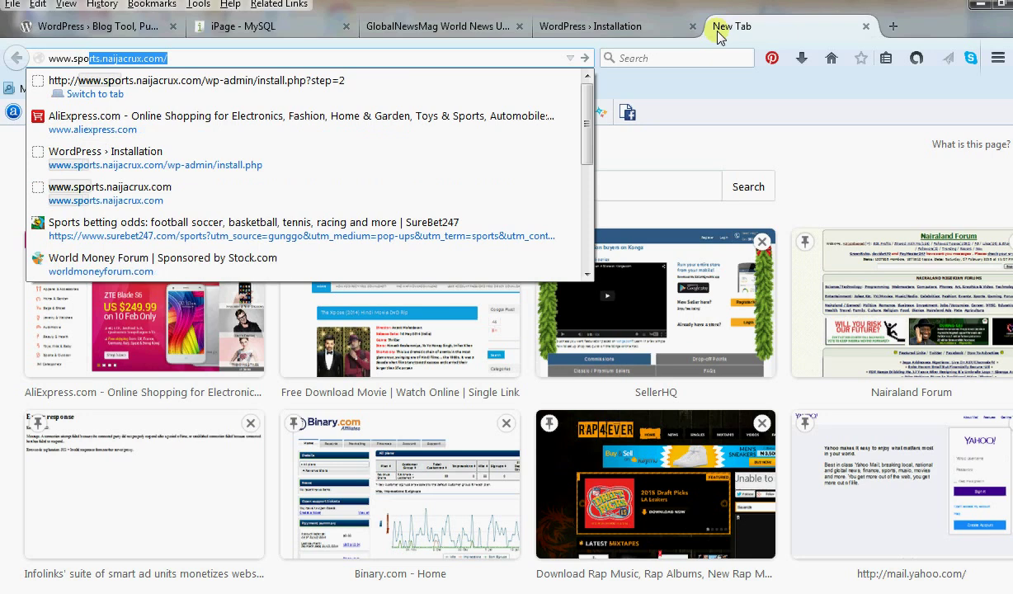
pyautogui.press('Return')
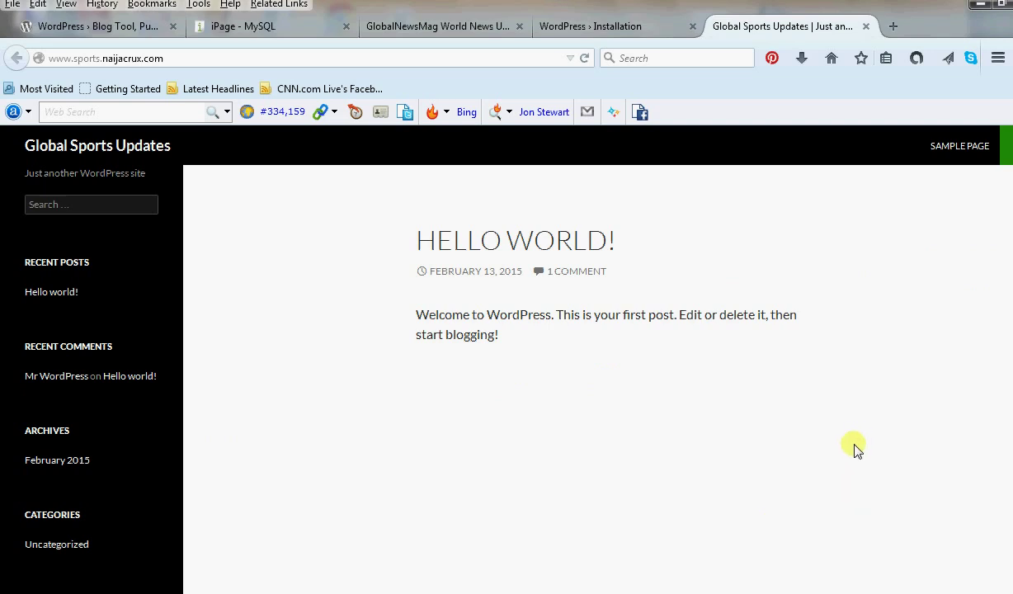
pyautogui.click(578, 32)
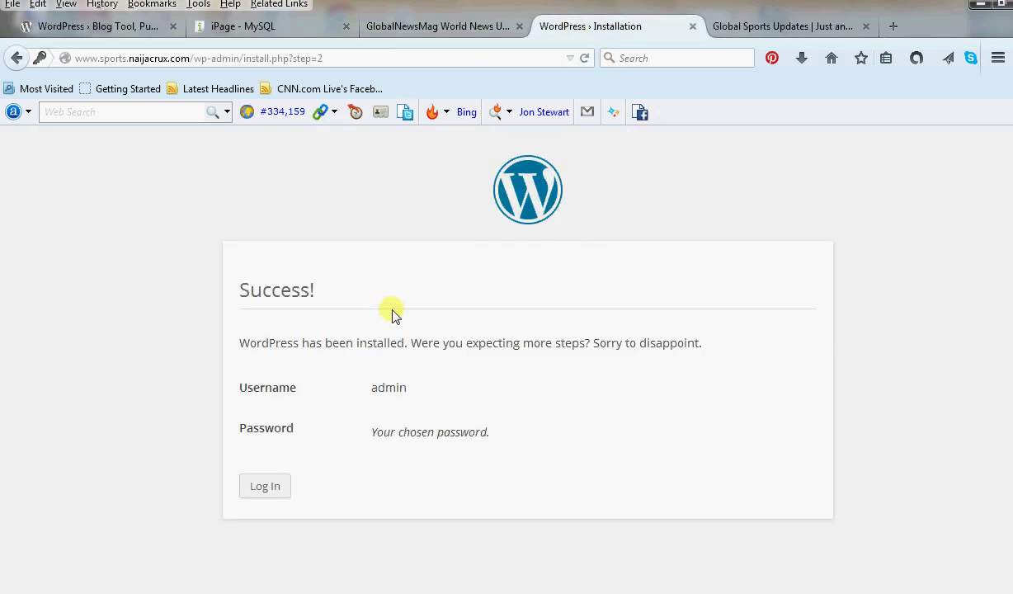
# Log in to the WordPress admin with the admin username and the account password.
pyautogui.click(266, 487)
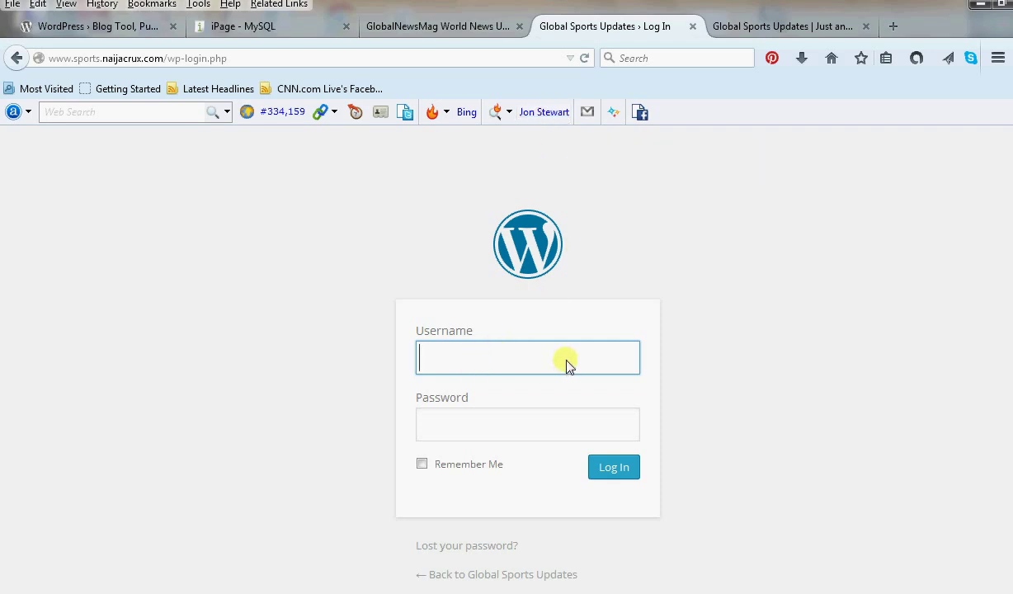
pyautogui.click(743, 23)
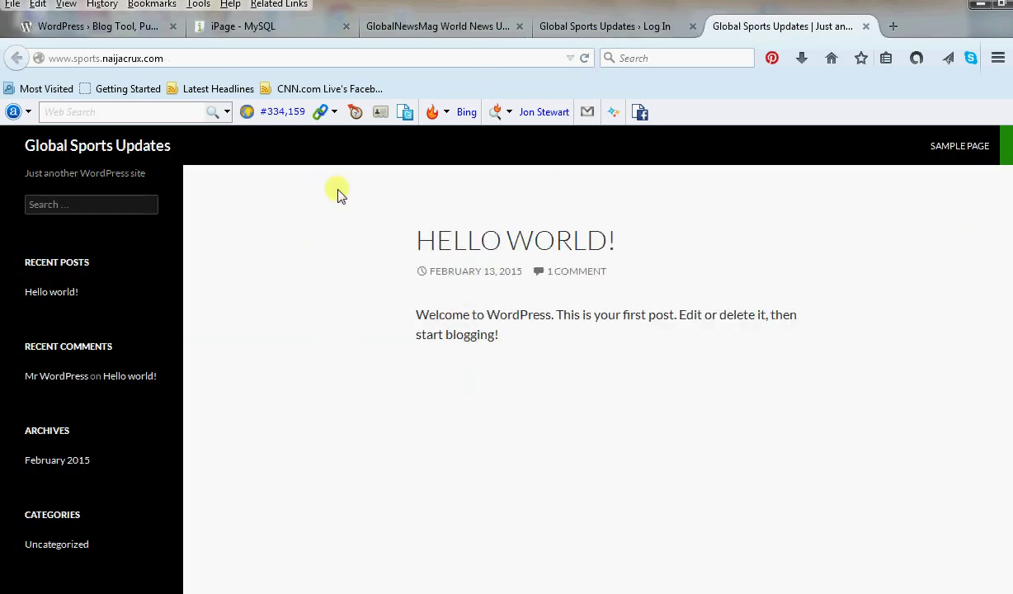
pyautogui.click(583, 25)
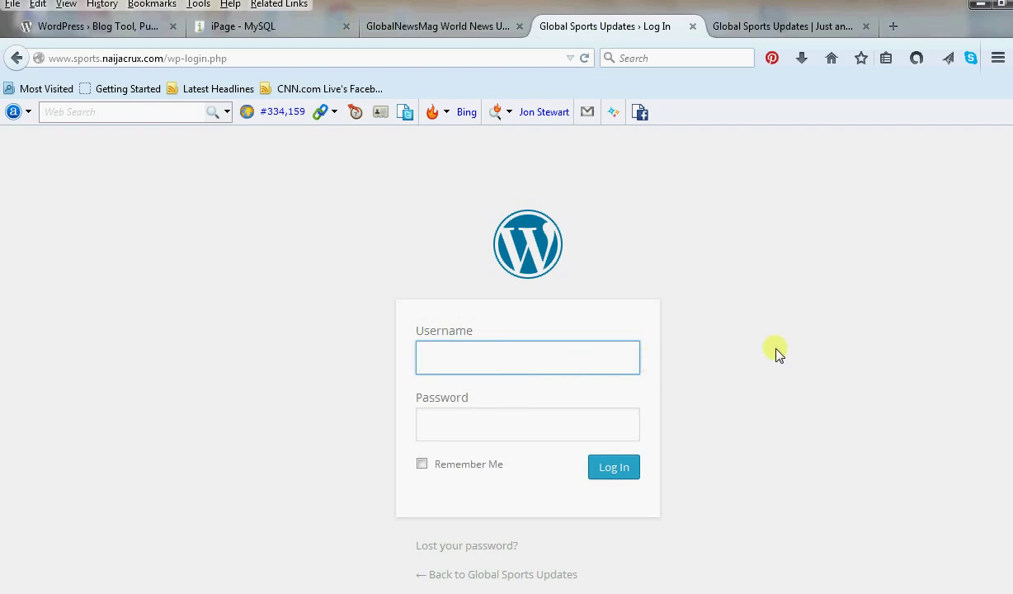
pyautogui.write('admin')
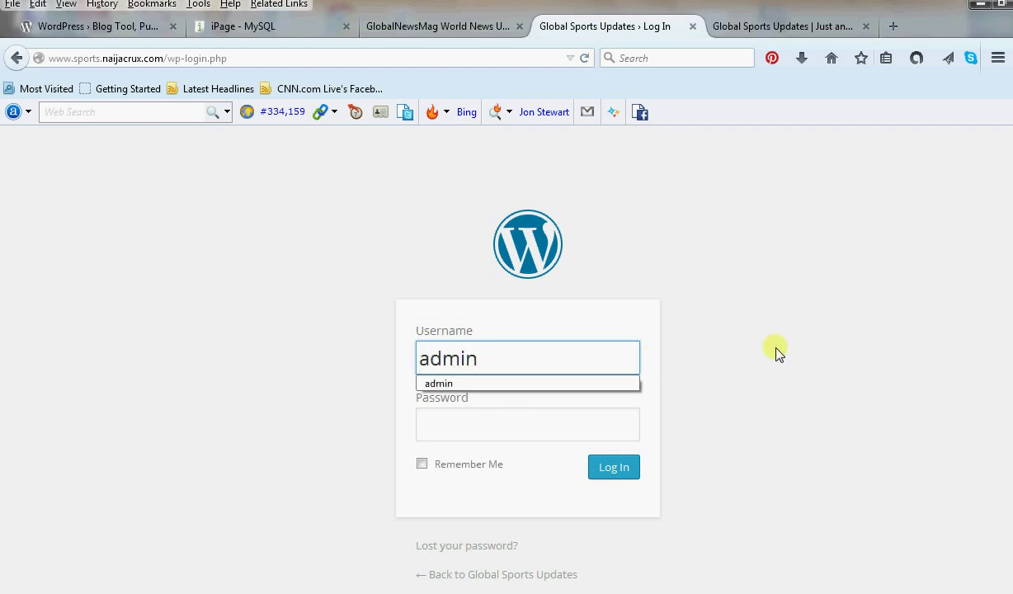
pyautogui.click(449, 426)
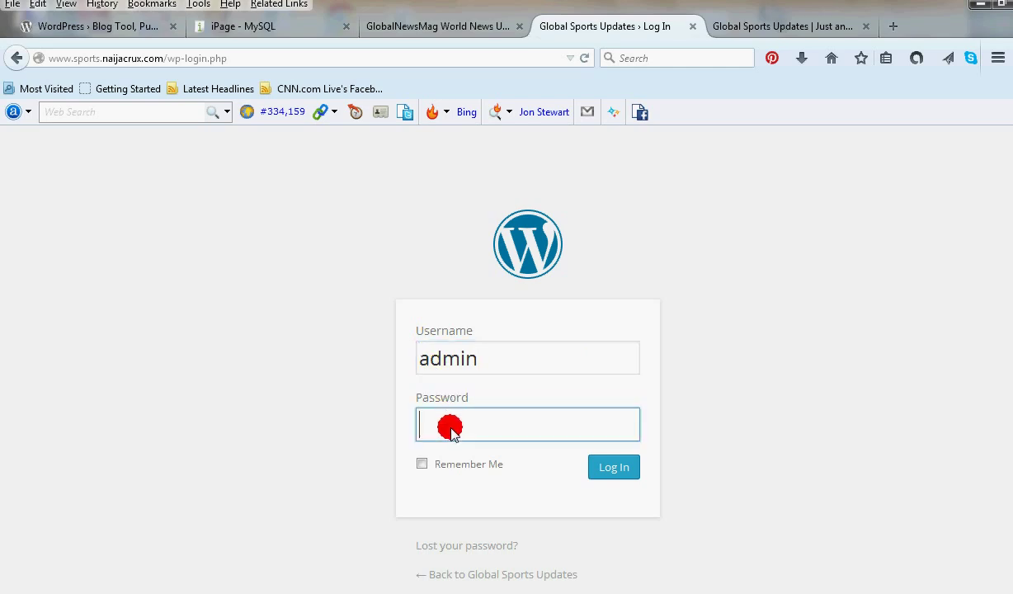
pyautogui.press('capslock')
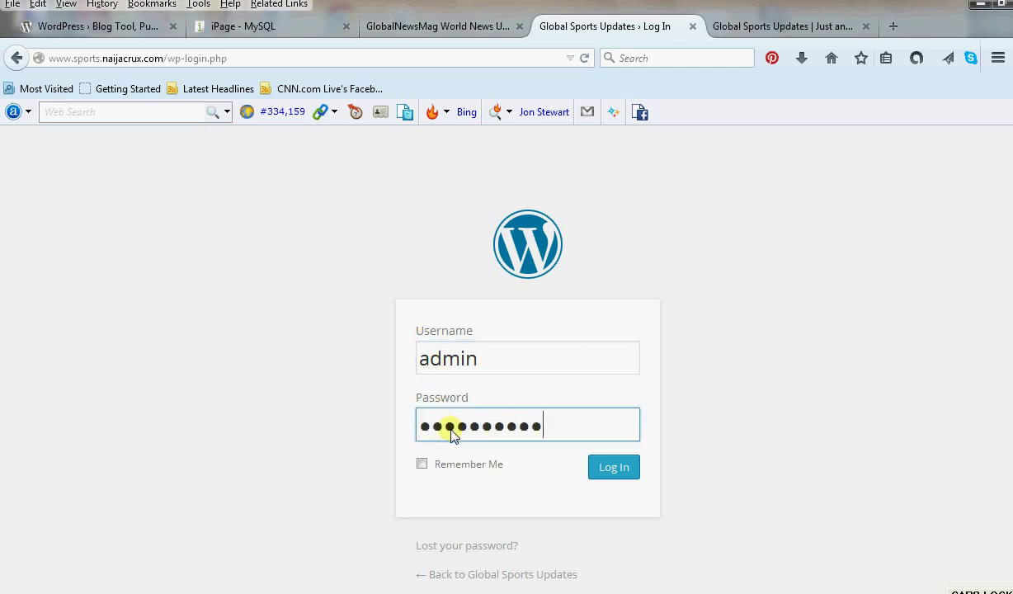
pyautogui.click(599, 477)
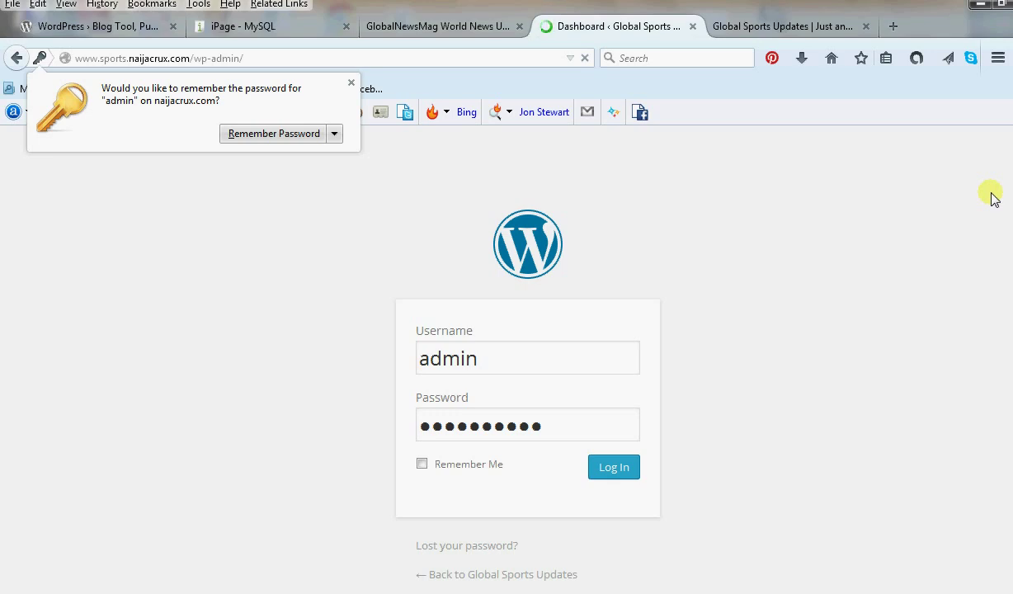
# Decline Firefox's save-password offer and start the WordPress 4.1 update from the Updates page.
pyautogui.click(333, 134)
pyautogui.click(281, 179)
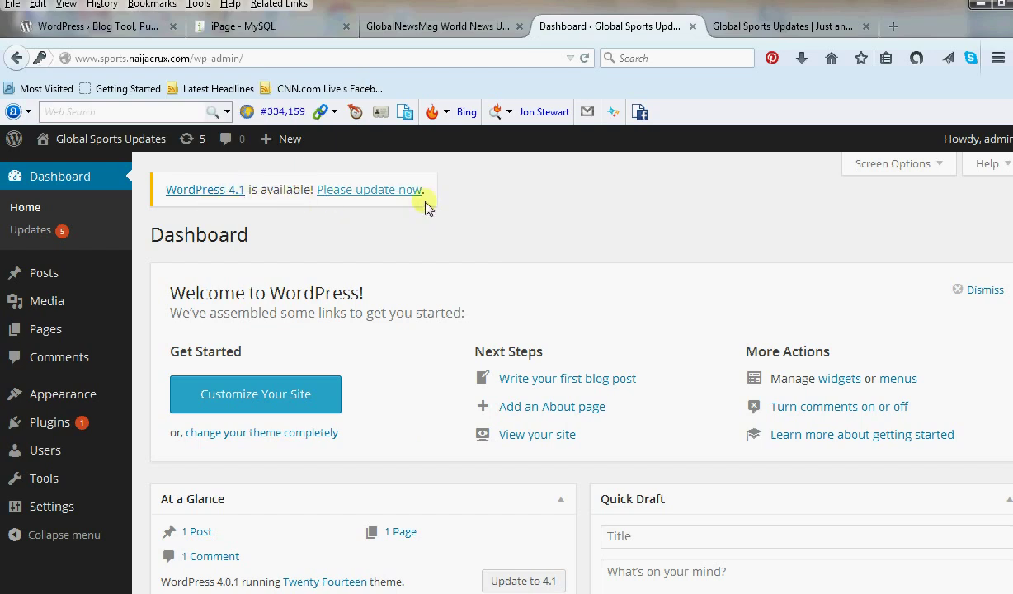
pyautogui.click(379, 191)
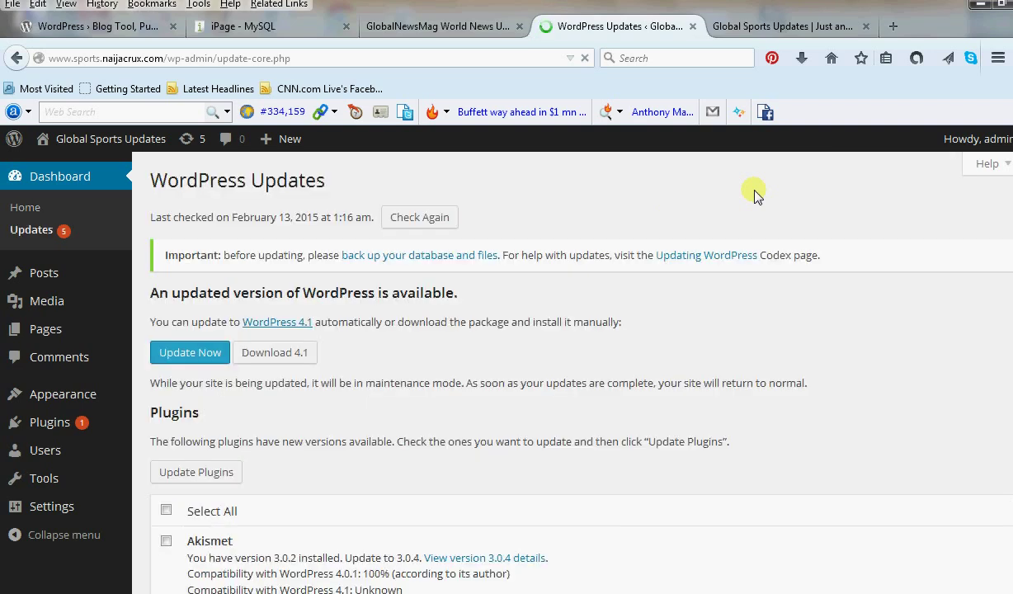
pyautogui.click(211, 352)
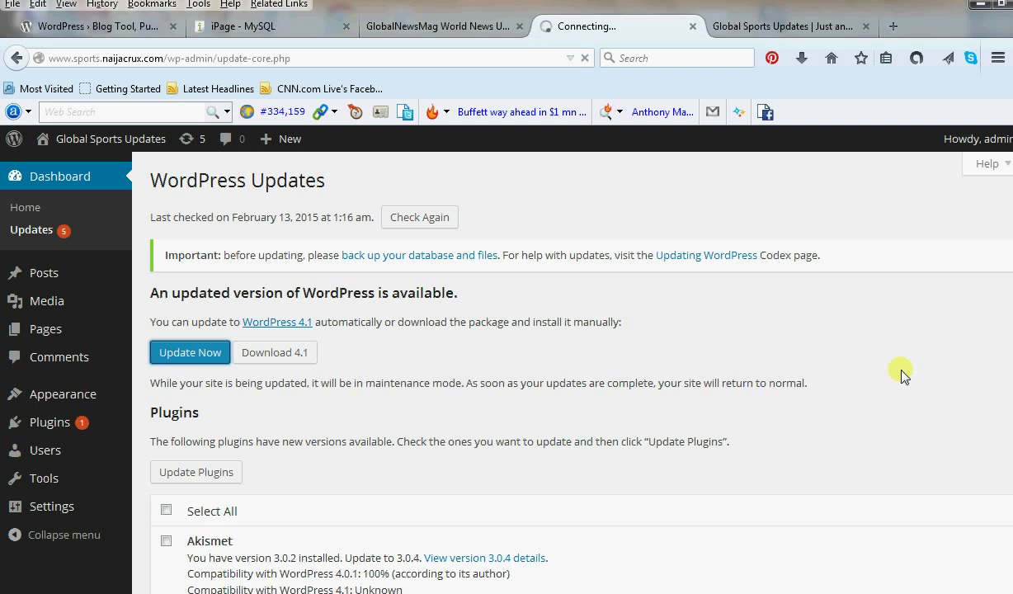
# Check the site's front page while the WordPress 4.1 update processes.
pyautogui.scroll(-3, 901, 374)
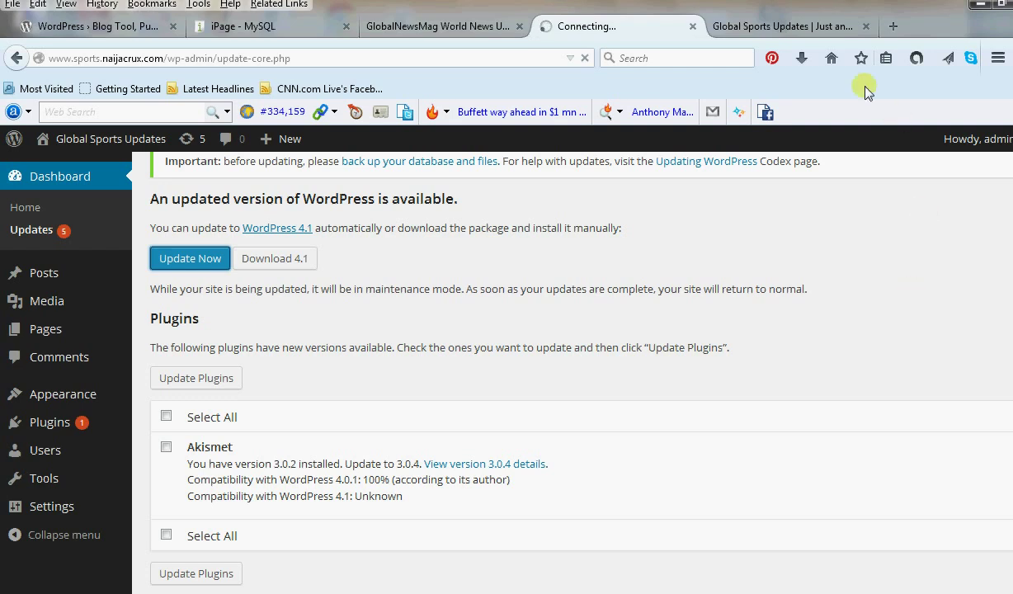
pyautogui.click(821, 30)
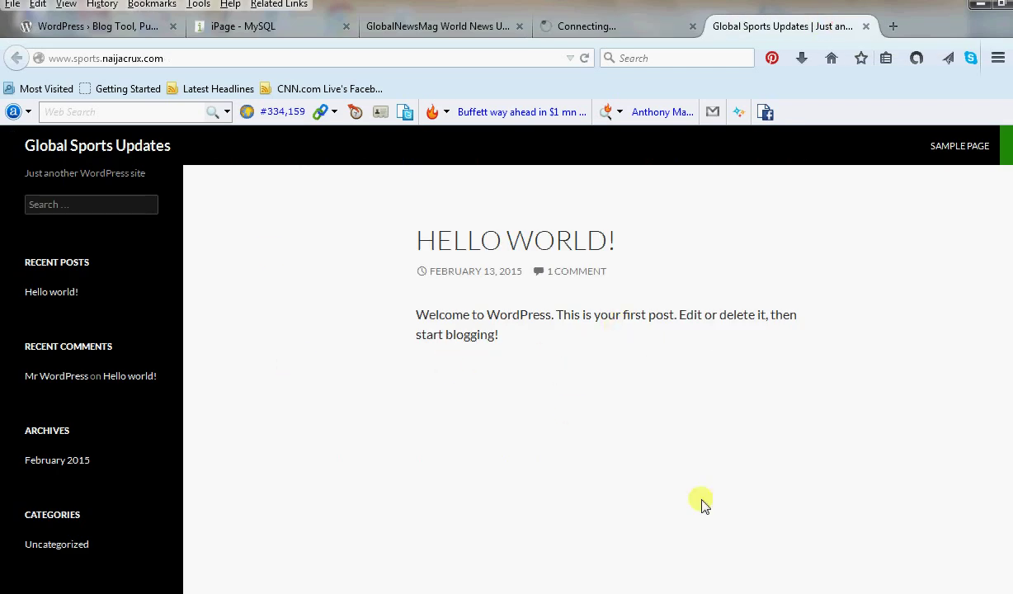
# Return to the admin tab and review the Welcome to WordPress 4.1 page after the update.
pyautogui.click(614, 28)
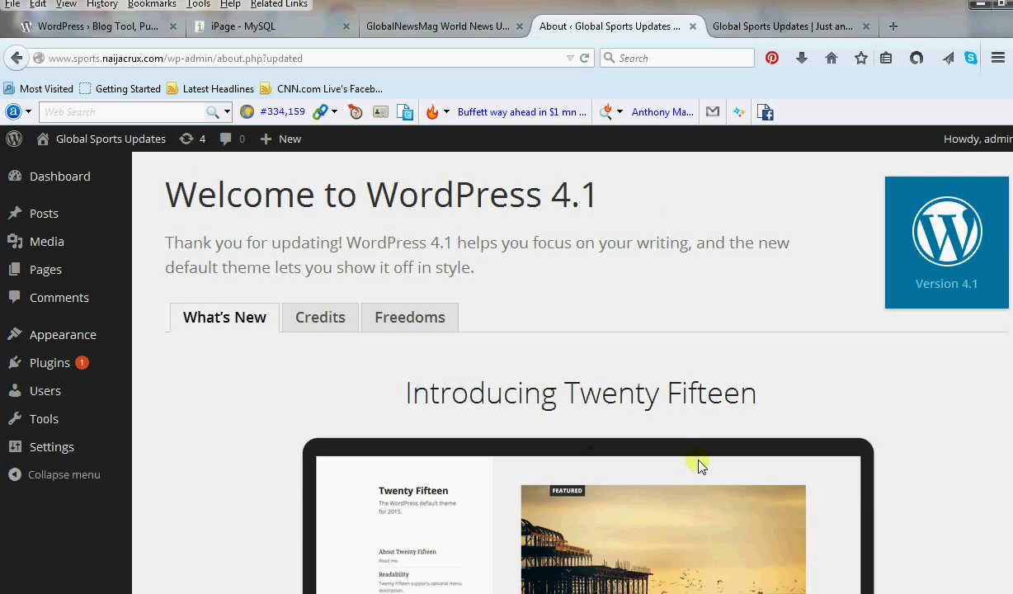
pyautogui.scroll(-2, 698, 467)
pyautogui.scroll(-5, 698, 466)
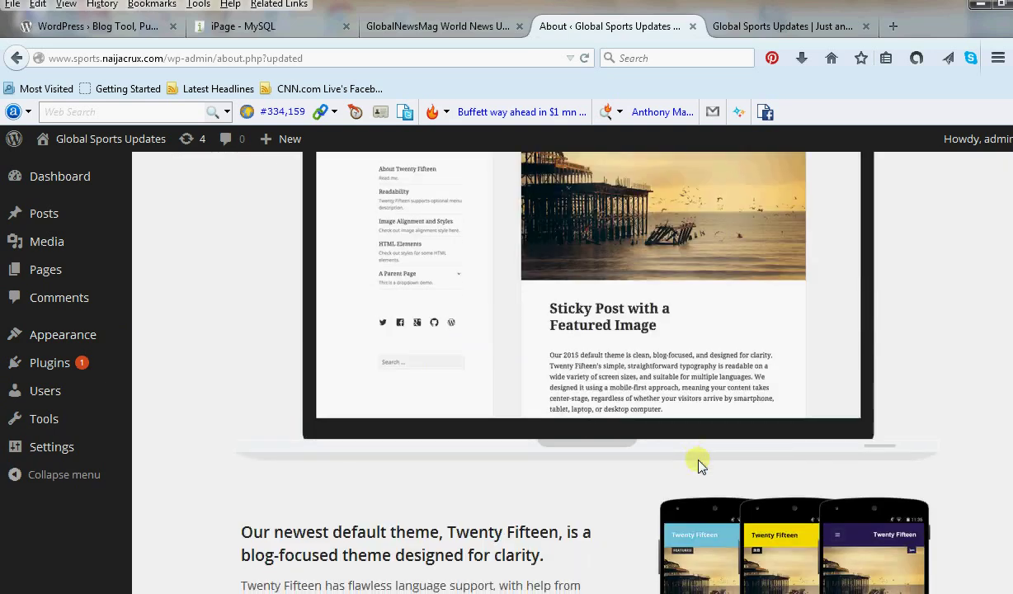
pyautogui.scroll(3, 699, 467)
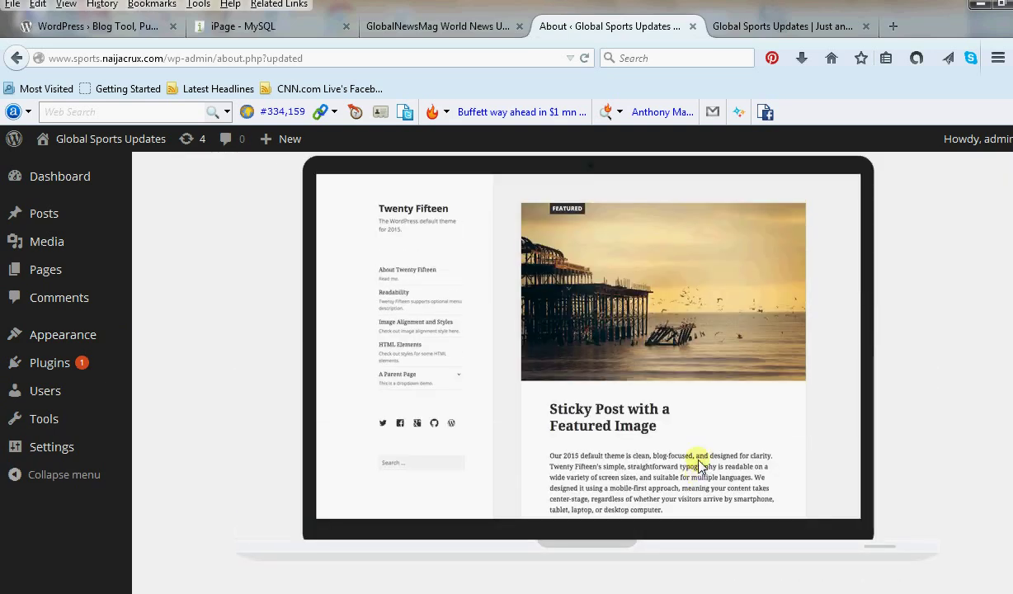
pyautogui.scroll(3, 699, 467)
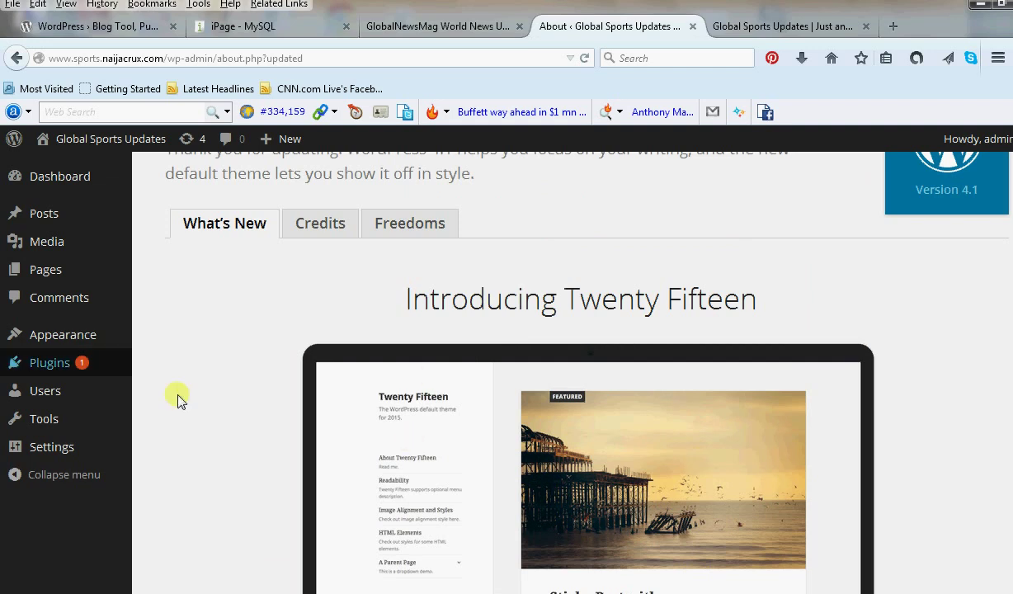
pyautogui.moveTo(52, 328)
pyautogui.click(176, 340)
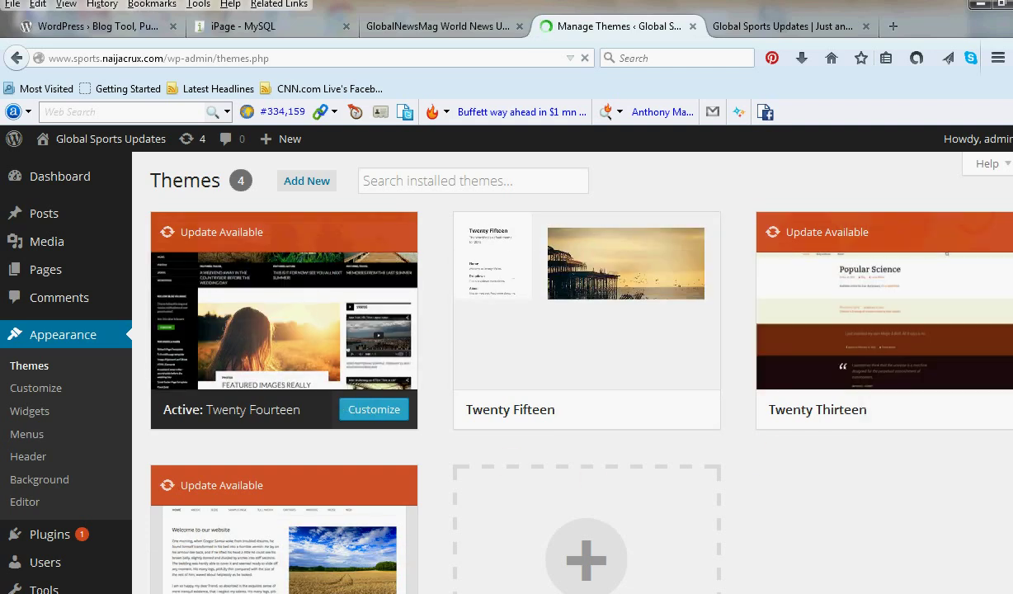
# Activate the Twenty Thirteen theme.
pyautogui.scroll(-3, 572, 371)
pyautogui.scroll(3, 573, 371)
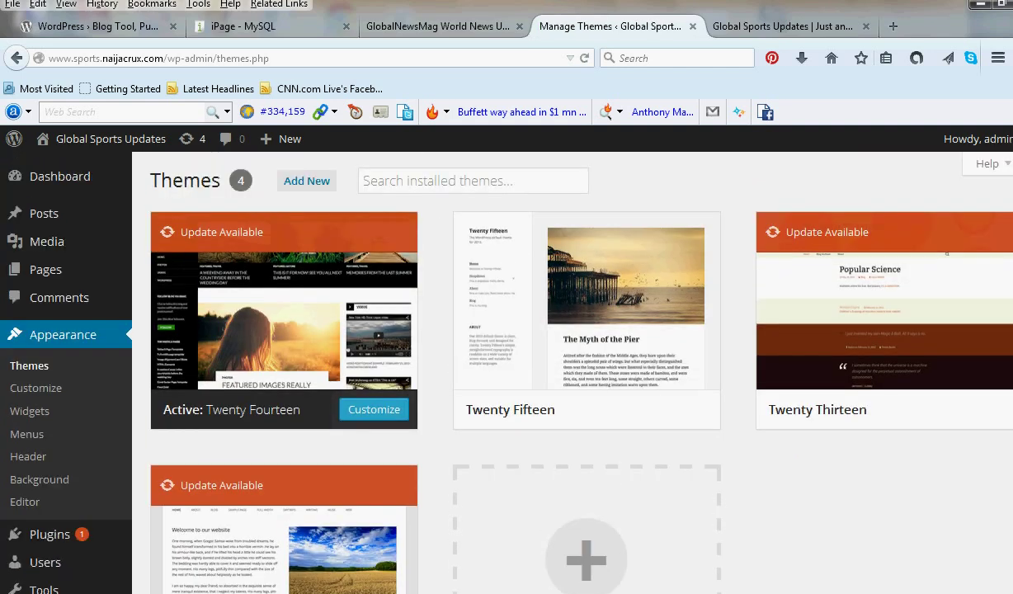
pyautogui.moveTo(74, 547)
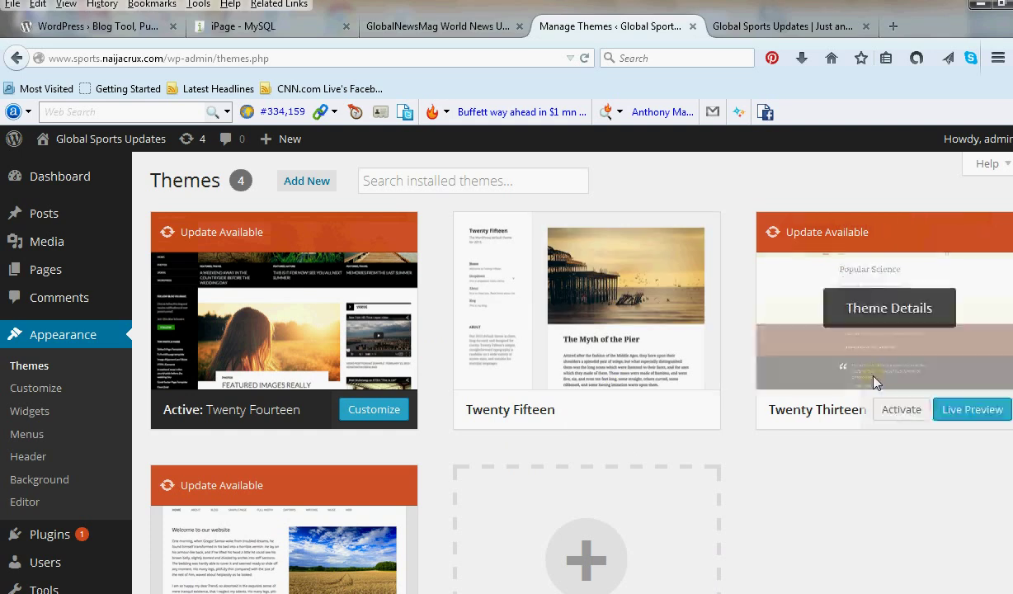
pyautogui.scroll(-2, 874, 382)
pyautogui.scroll(2, 874, 382)
pyautogui.click(901, 413)
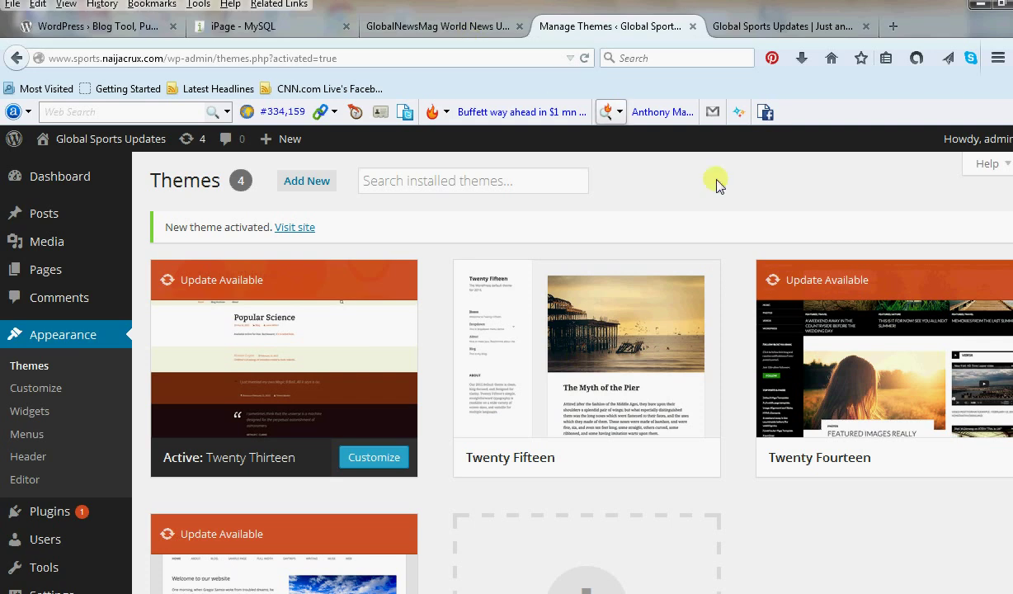
# Reactivate Twenty Fourteen and view the Global Sports Updates front page.
pyautogui.moveTo(904, 449)
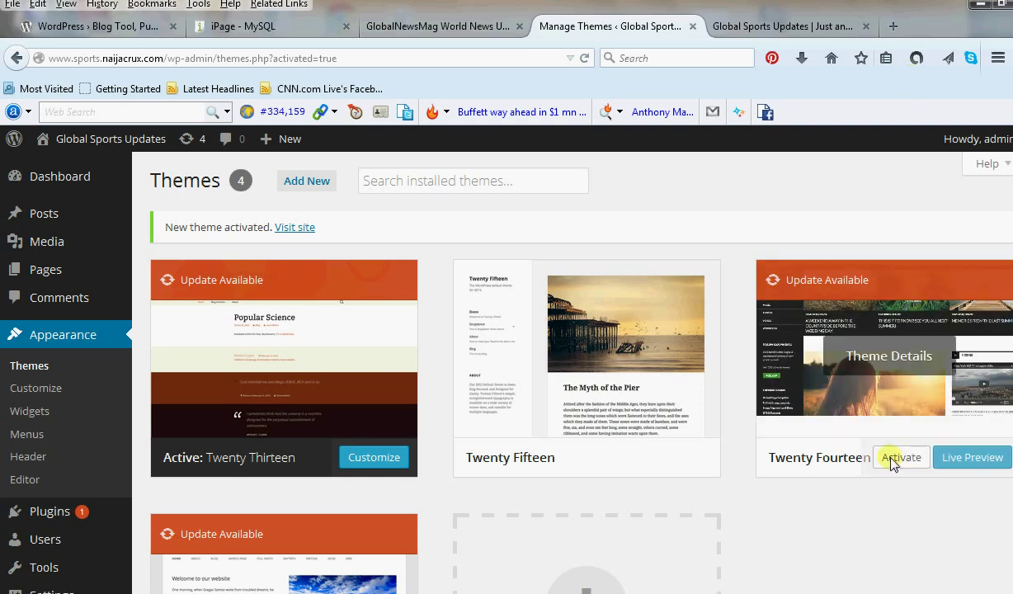
pyautogui.click(896, 459)
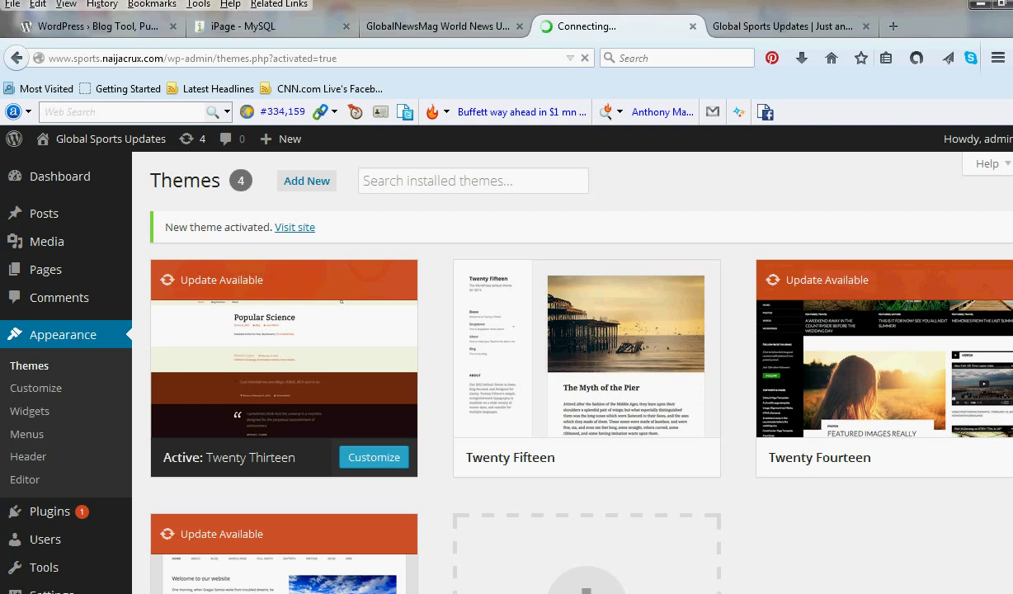
pyautogui.click(798, 30)
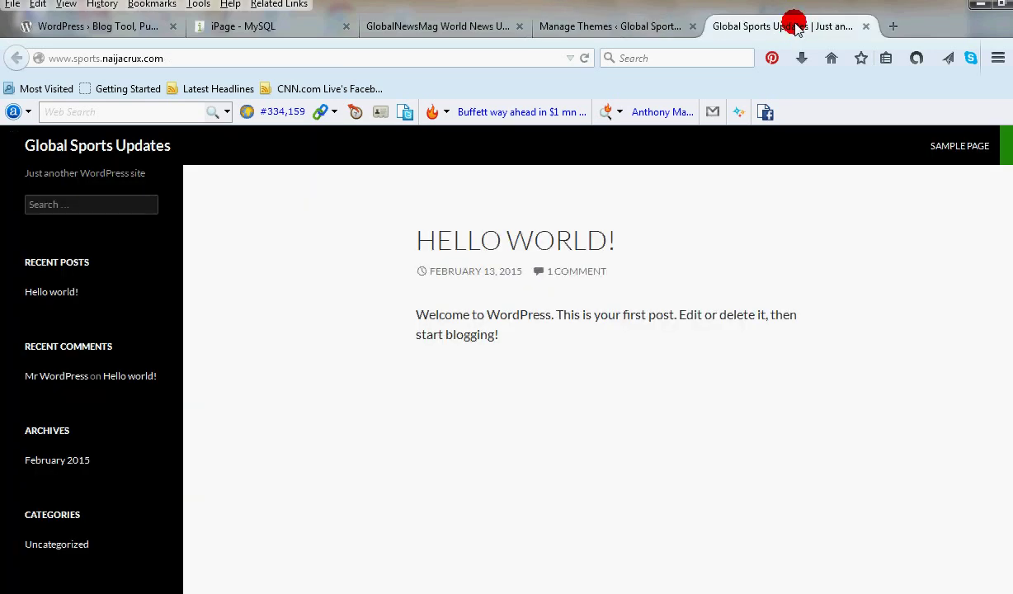
pyautogui.click(273, 62)
# Reload the front page, then activate the Twenty Twelve theme.
pyautogui.press('Return')
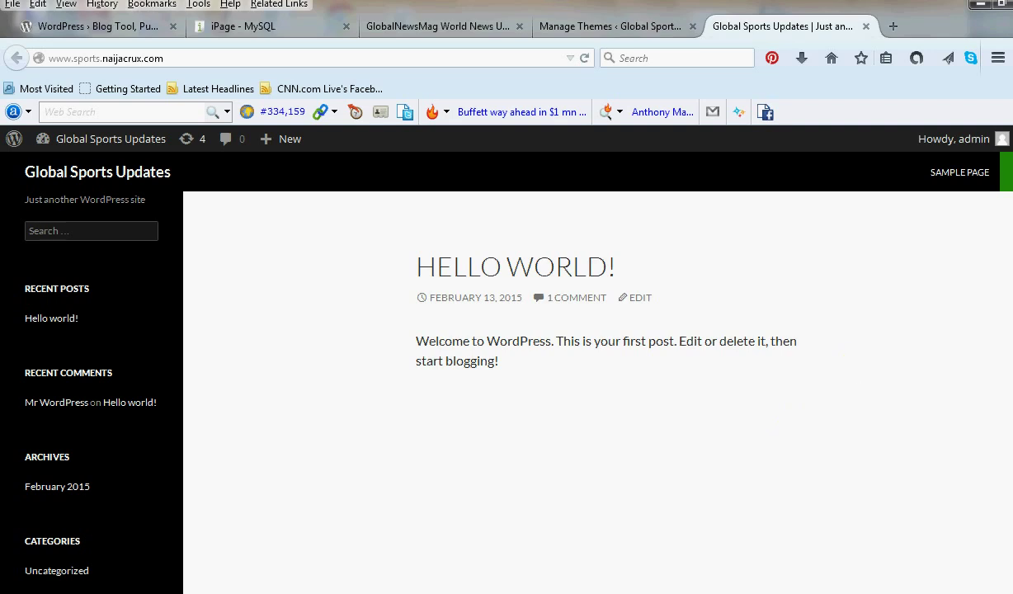
pyautogui.scroll(-4, 934, 347)
pyautogui.scroll(4, 598, 372)
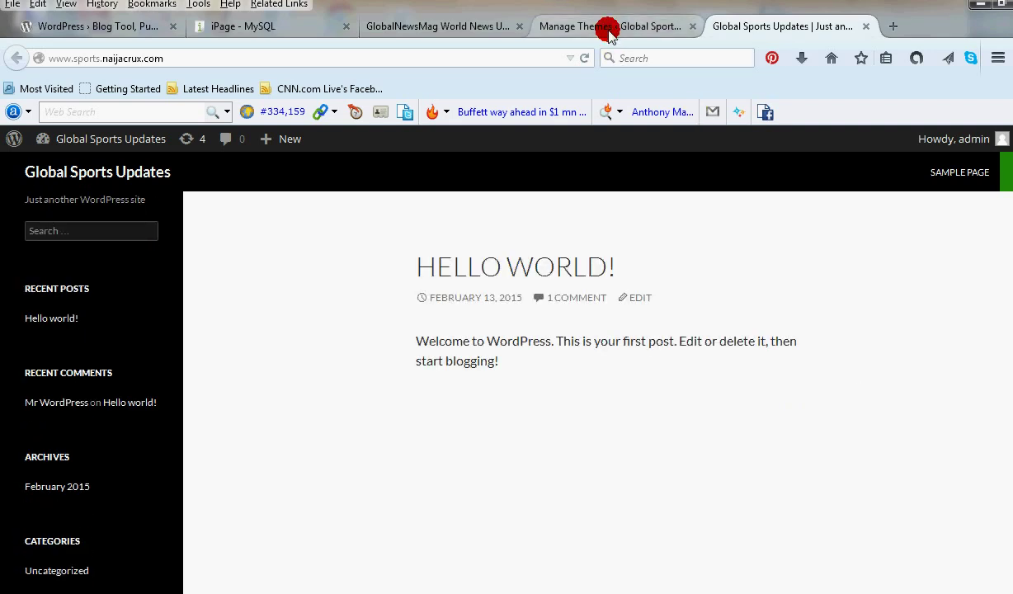
pyautogui.click(606, 26)
pyautogui.scroll(-3, 466, 577)
pyautogui.moveTo(260, 515)
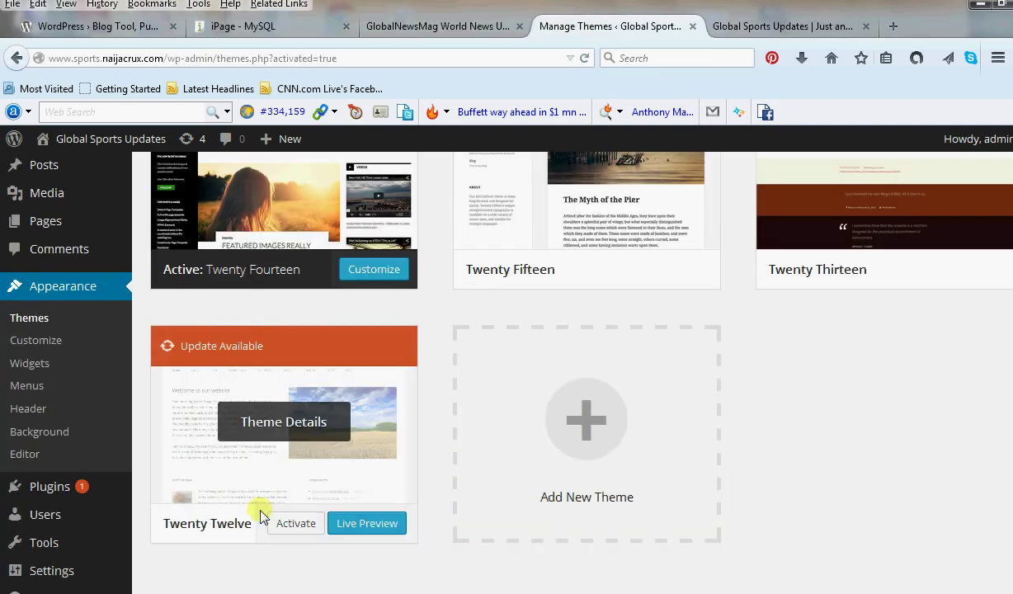
pyautogui.click(296, 523)
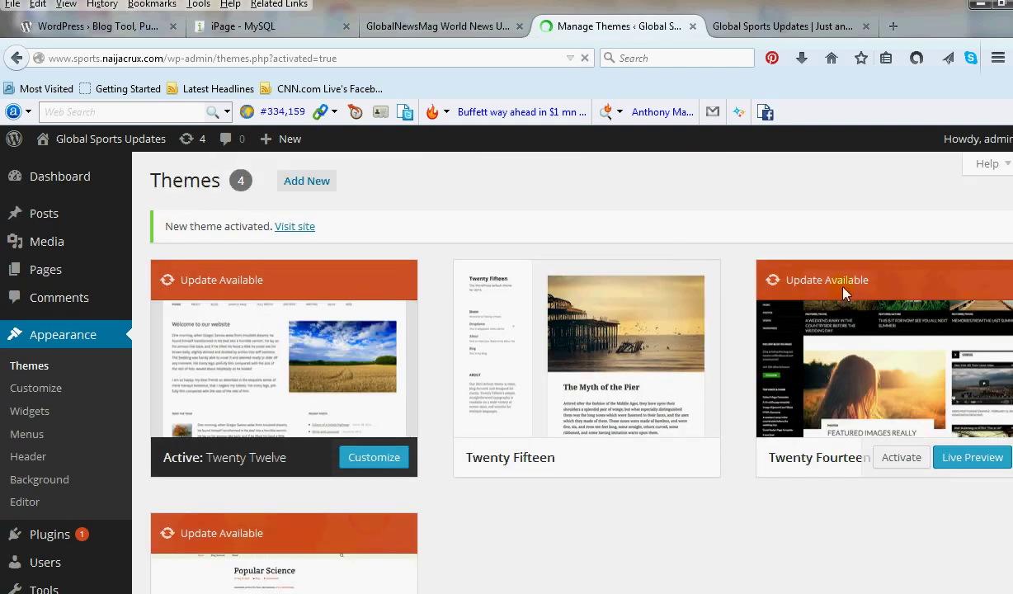
# Reload the front page to see it in the Twenty Twelve style.
pyautogui.click(798, 27)
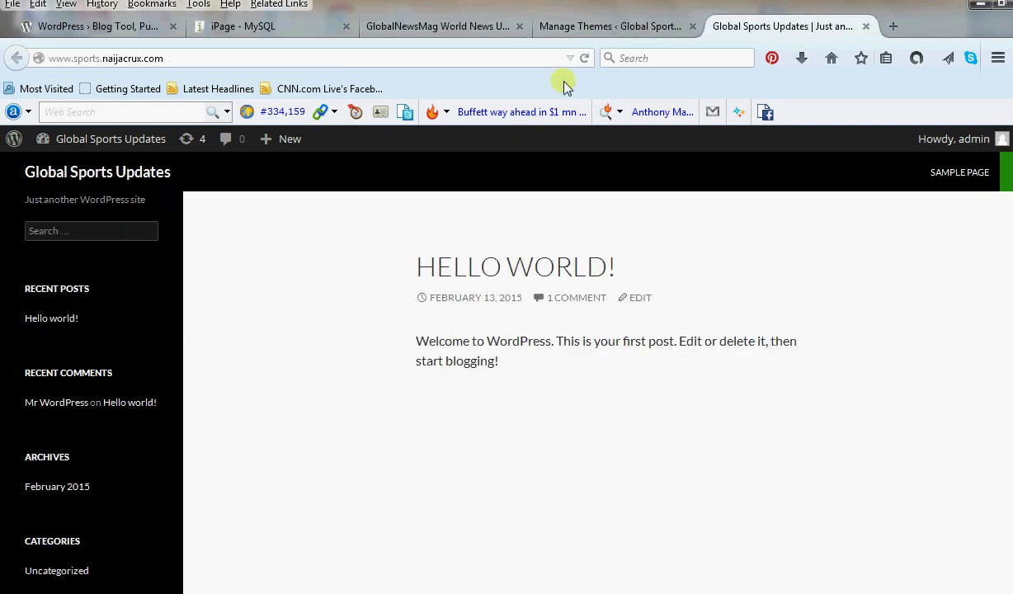
pyautogui.click(585, 60)
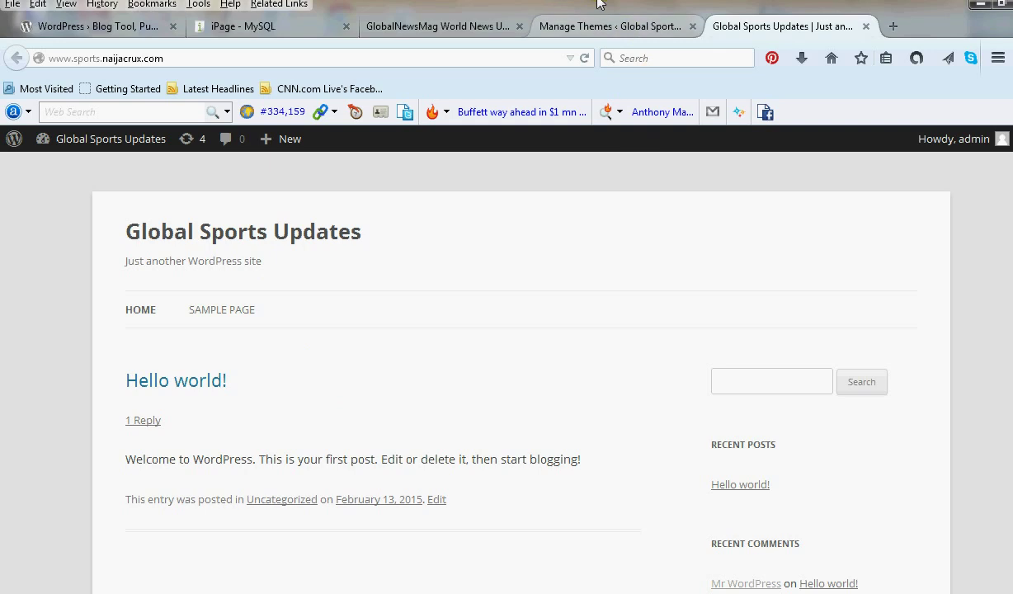
pyautogui.click(592, 31)
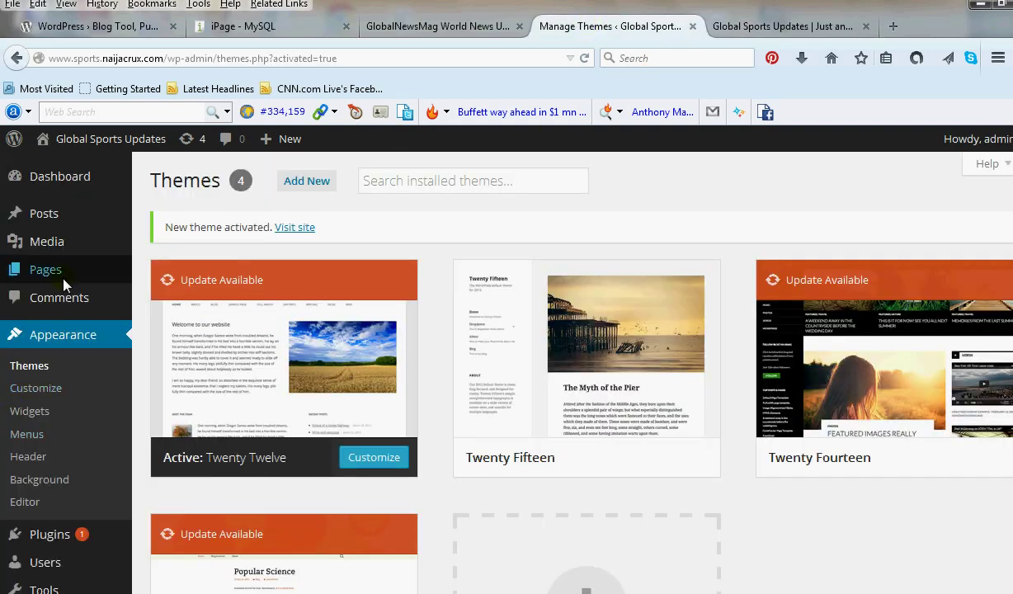
# Go to the Posts list, then to the post Categories page.
pyautogui.moveTo(59, 261)
pyautogui.moveTo(58, 237)
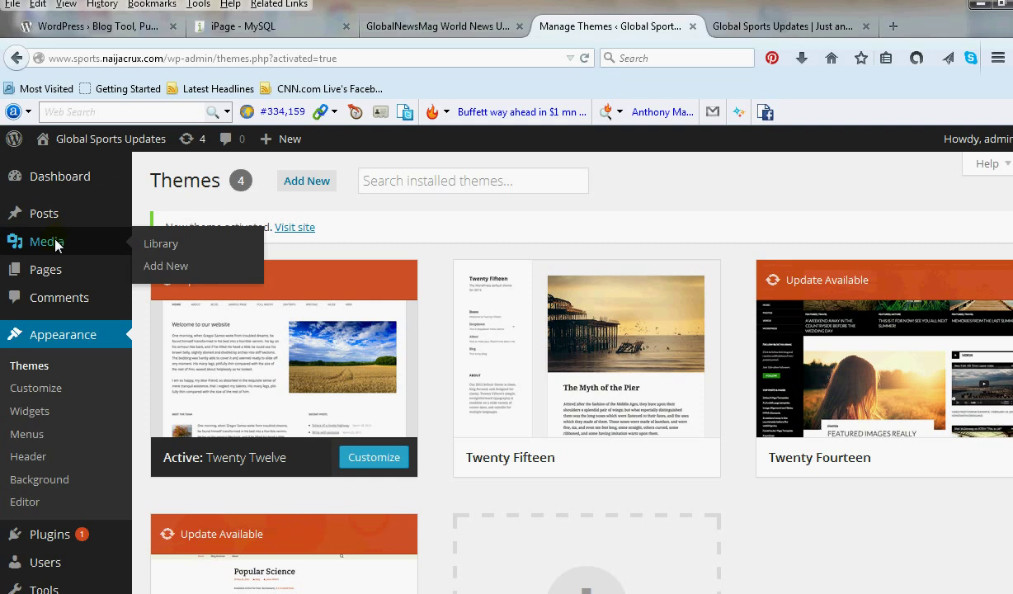
pyautogui.moveTo(51, 217)
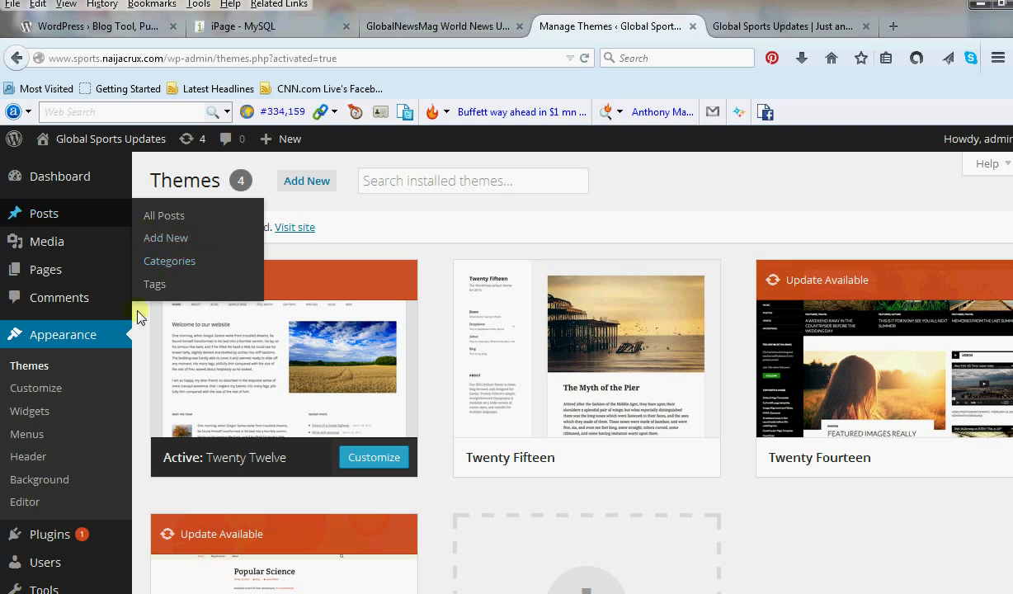
pyautogui.click(55, 211)
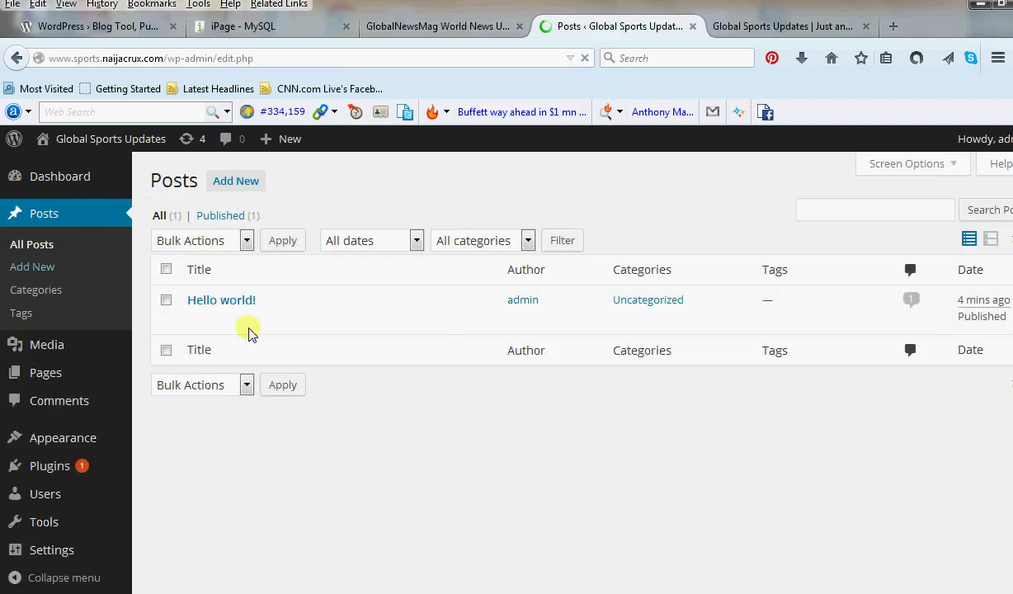
pyautogui.click(56, 294)
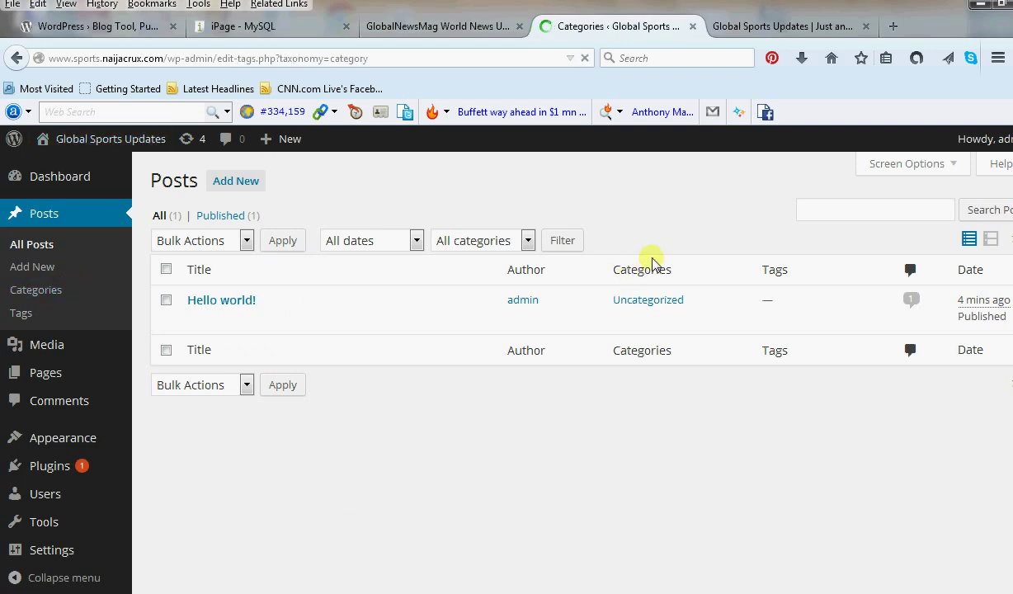
# Add the categories Soccer and Basketball.
pyautogui.click(245, 292)
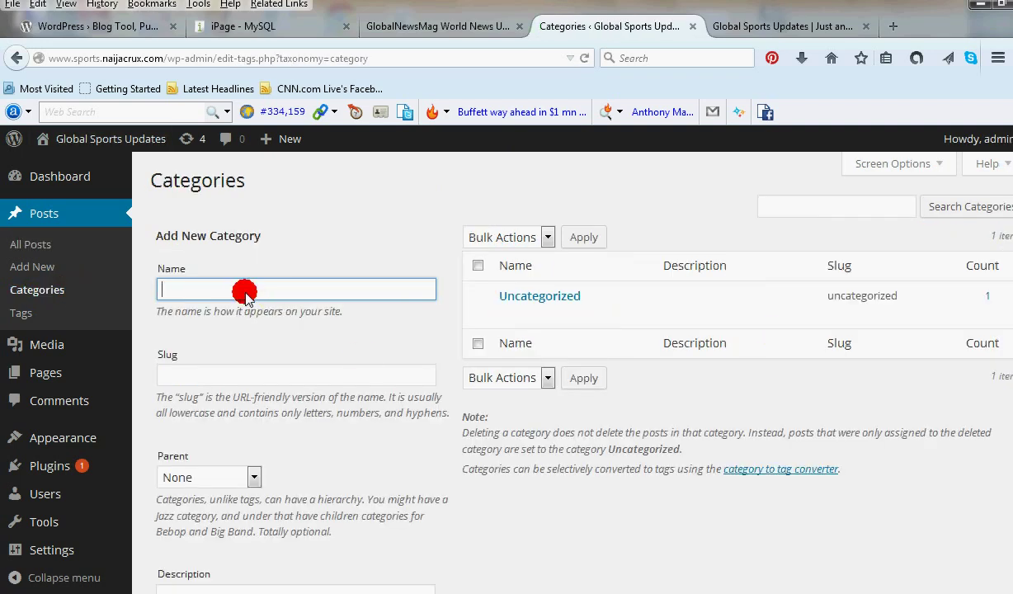
pyautogui.press('capslock')
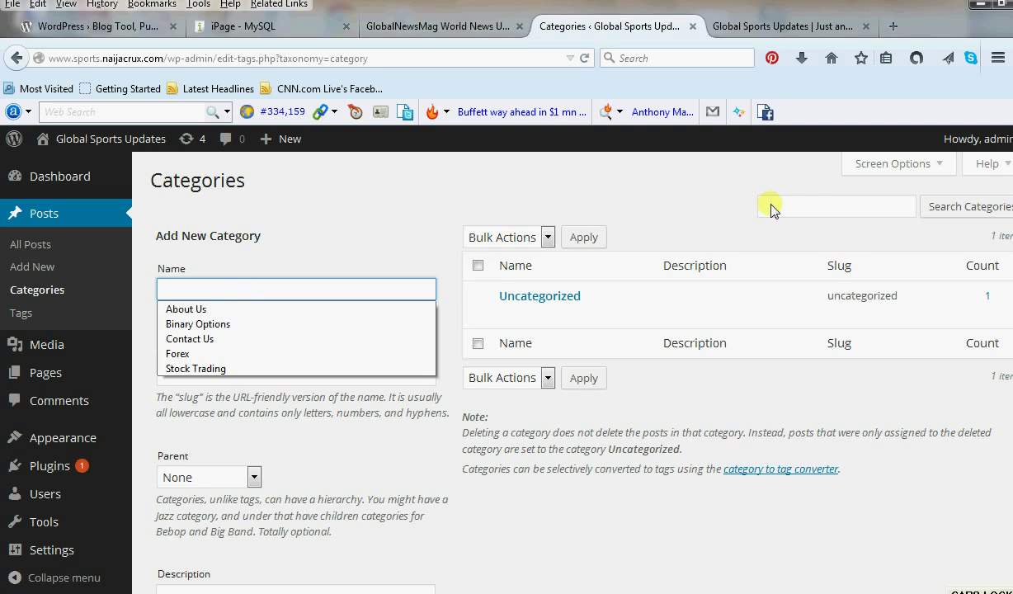
pyautogui.write('Socc')
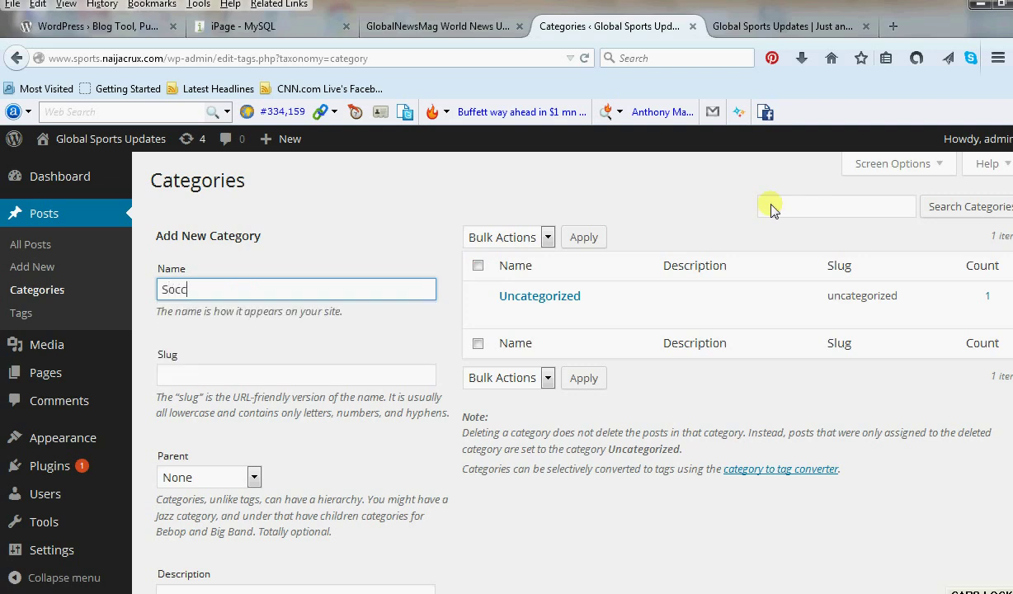
pyautogui.write('w')
pyautogui.press('BackSpace')
pyautogui.write('er')
pyautogui.scroll(-5, 305, 330)
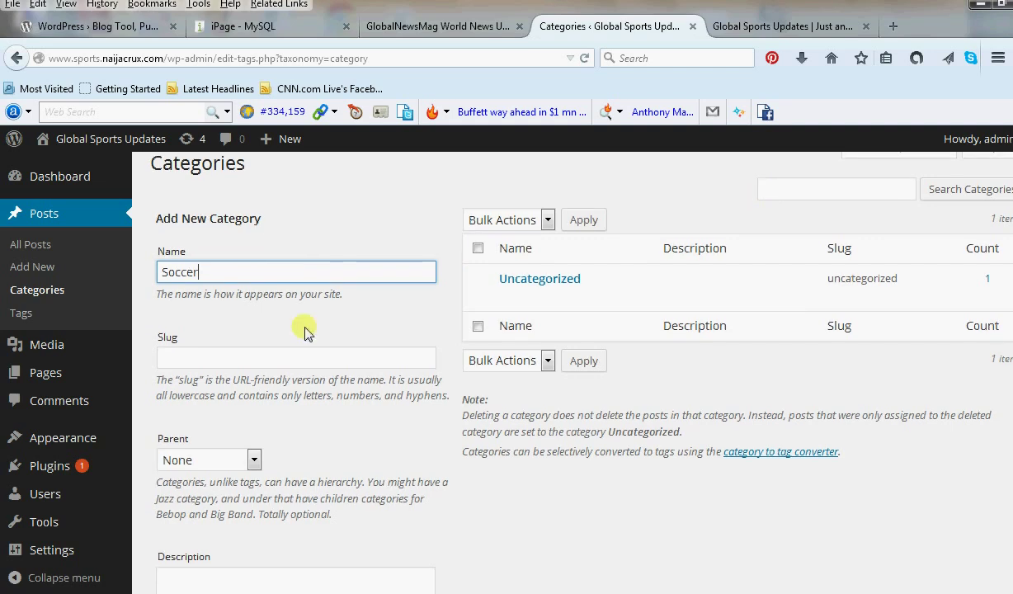
pyautogui.click(235, 537)
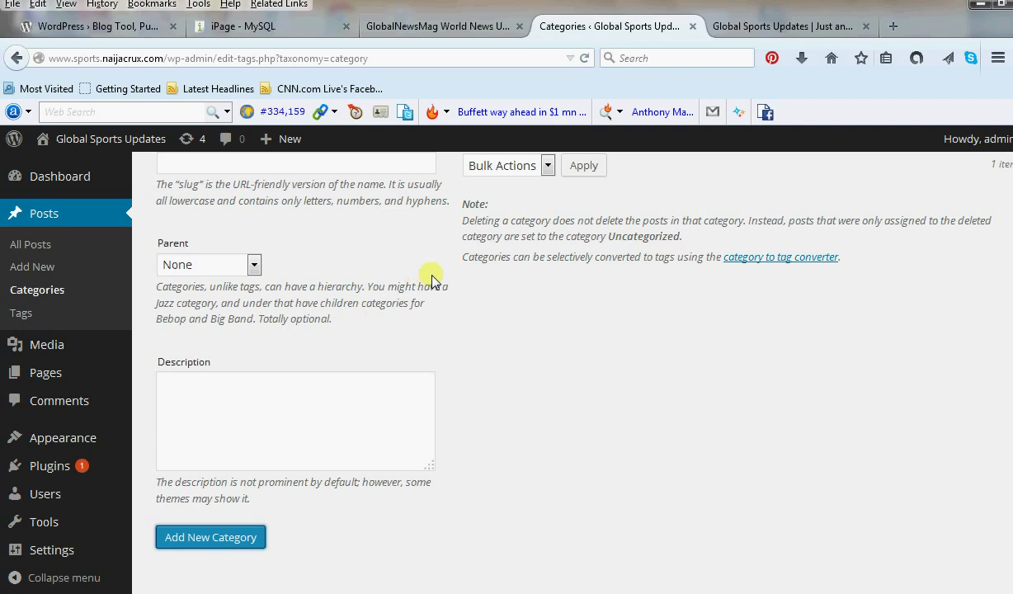
pyautogui.scroll(5, 405, 277)
pyautogui.click(266, 286)
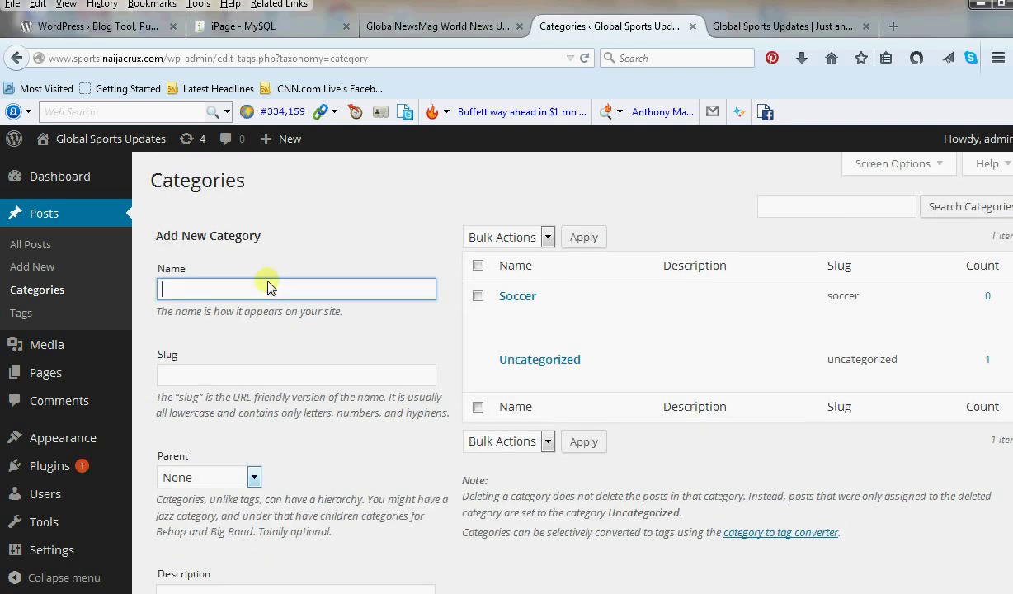
pyautogui.write('B')
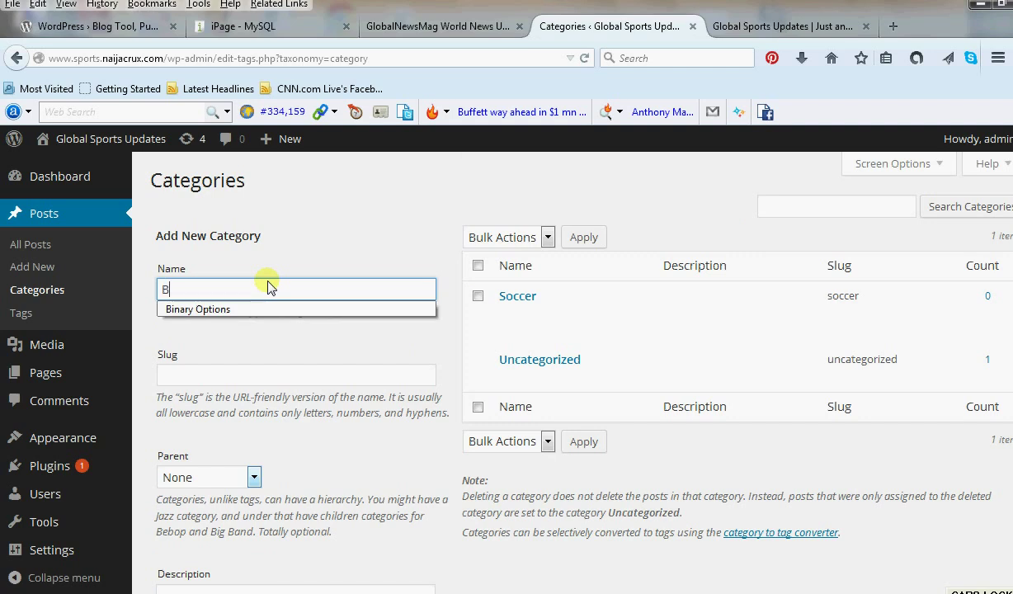
pyautogui.write('ask')
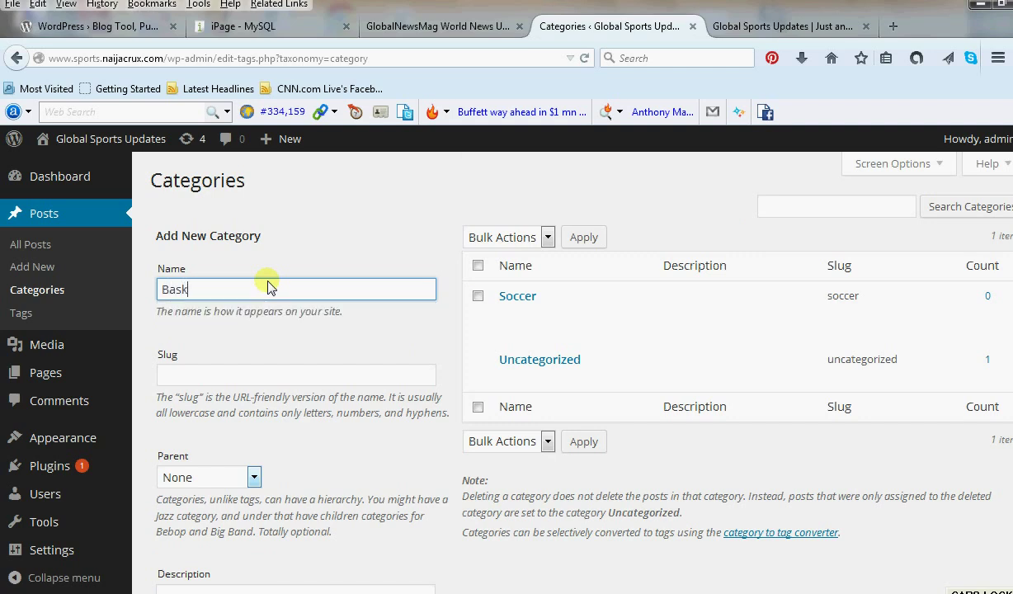
pyautogui.write('ett')
pyautogui.press('BackSpace')
pyautogui.scroll(-5, 307, 419)
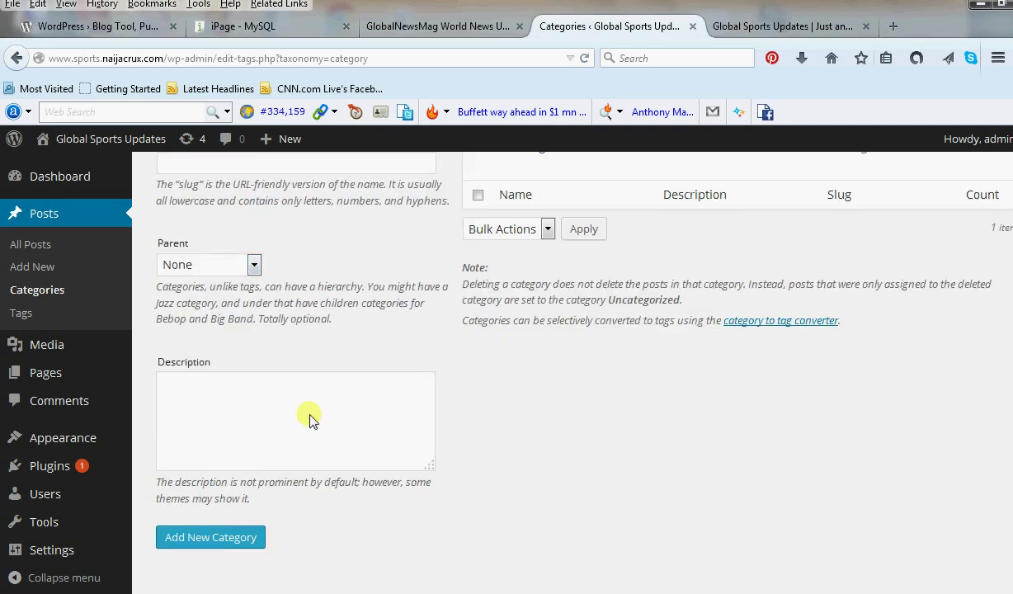
pyautogui.click(226, 536)
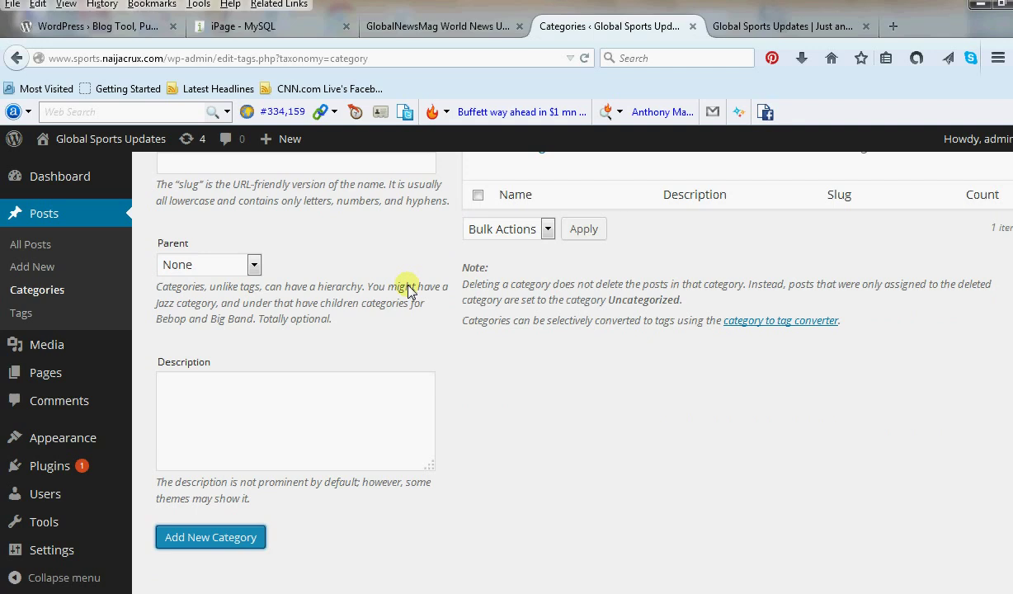
# Add the categories Golf and Wrestling.
pyautogui.scroll(3, 380, 281)
pyautogui.click(296, 294)
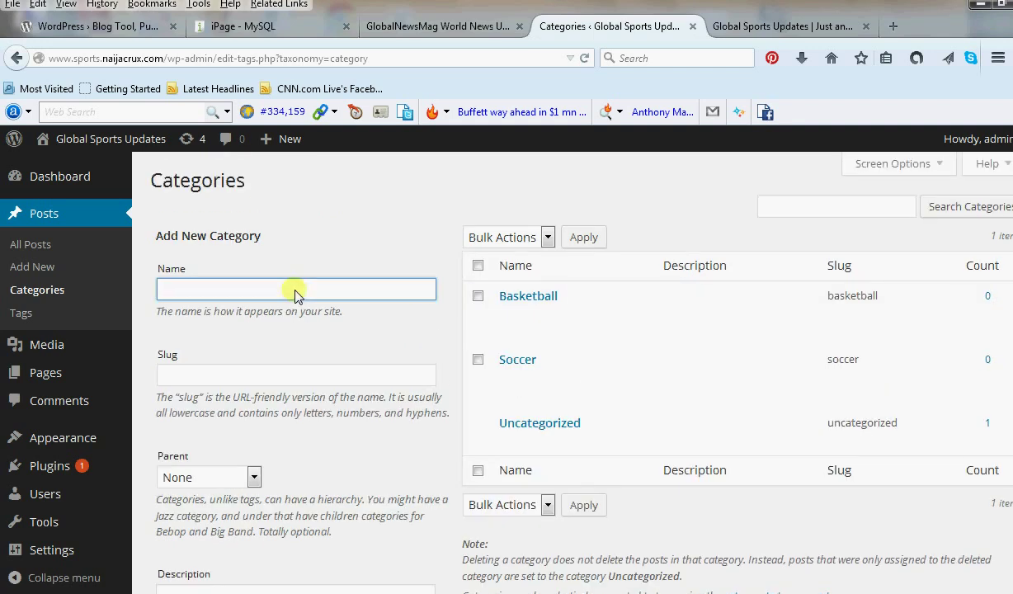
pyautogui.write('Golf')
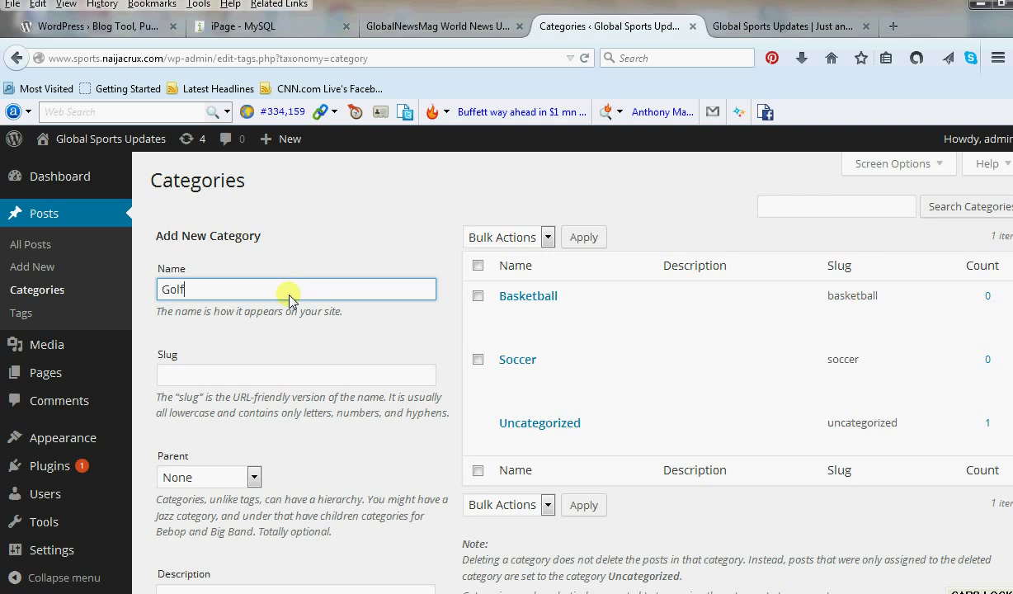
pyautogui.scroll(-3, 293, 294)
pyautogui.click(216, 536)
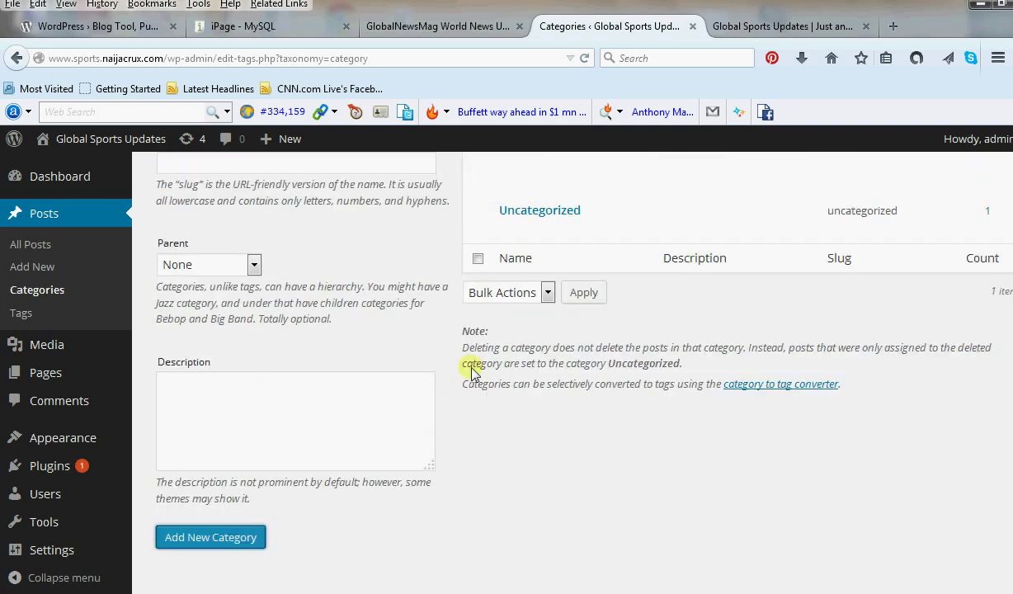
pyautogui.scroll(3, 474, 346)
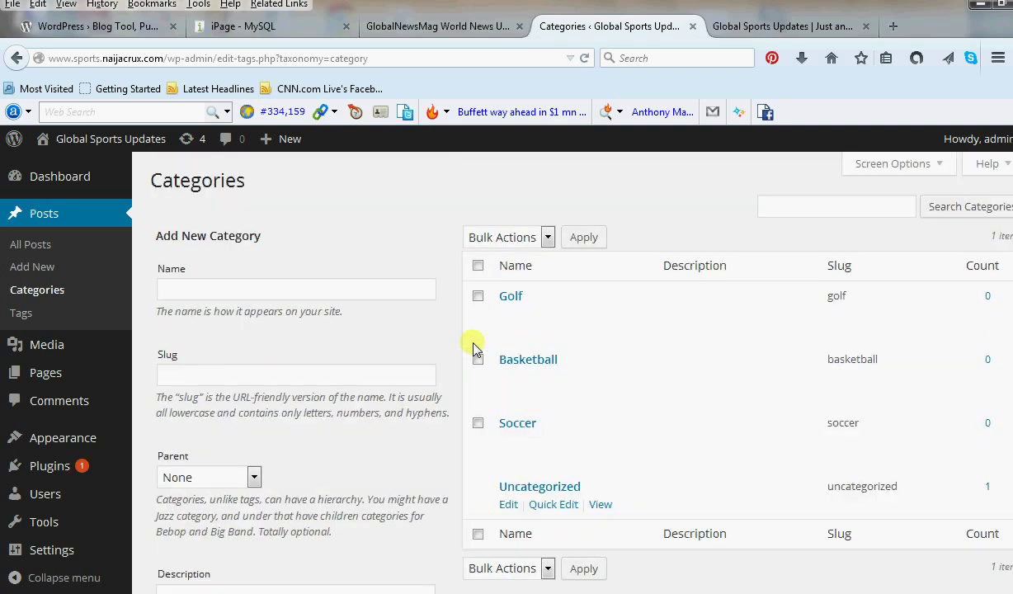
pyautogui.click(296, 291)
pyautogui.press('capslock')
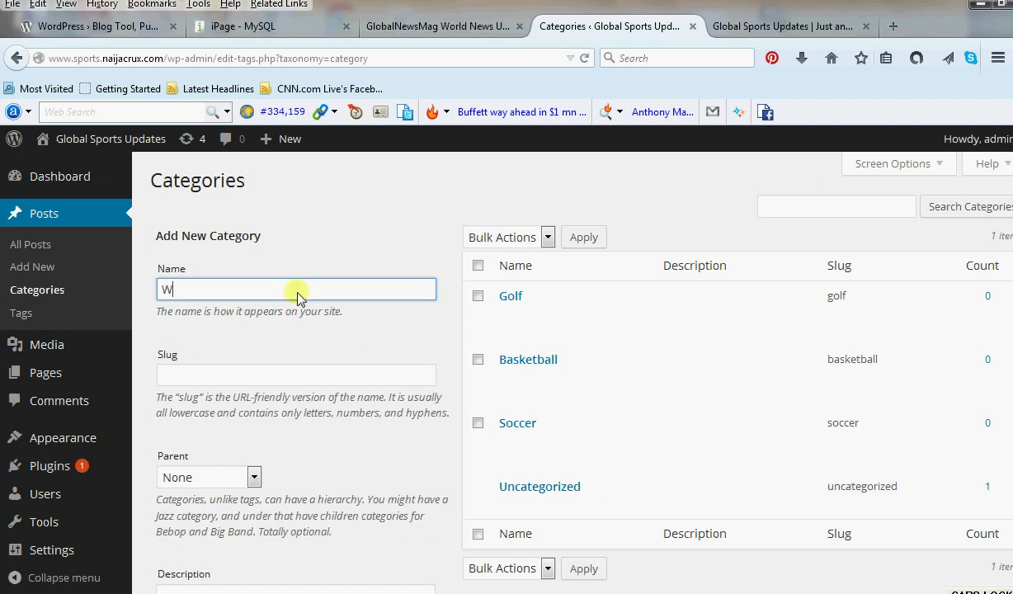
pyautogui.write('Wrestling')
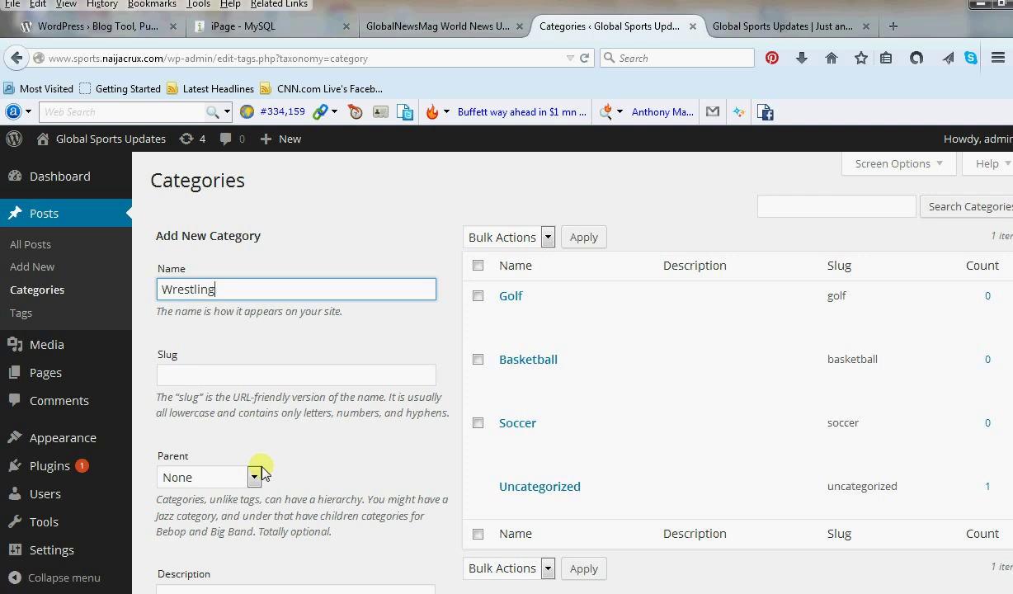
pyautogui.scroll(-4, 263, 466)
pyautogui.click(234, 534)
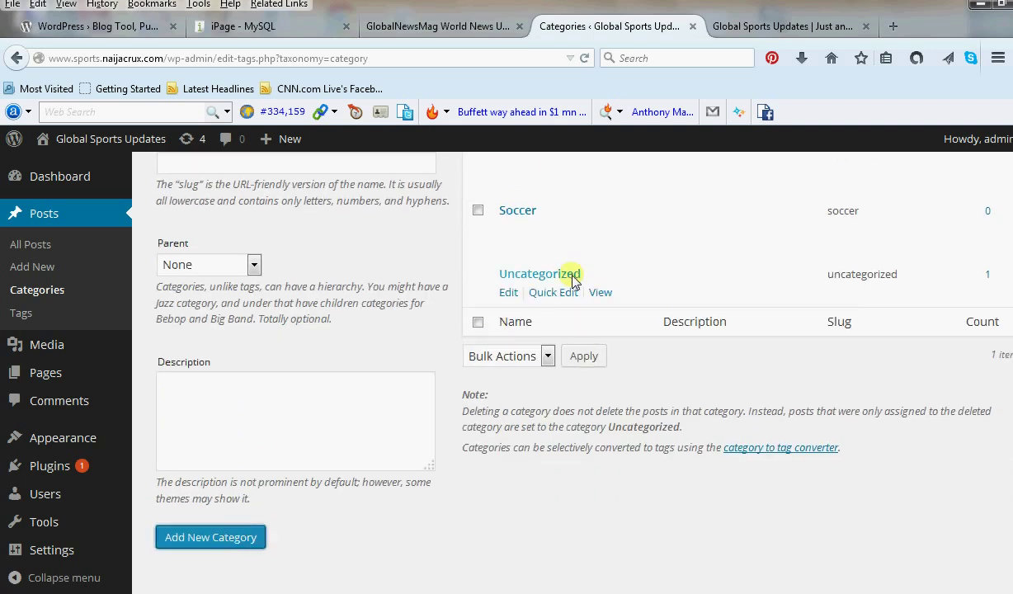
# Add the categories Tennis and World Tournament.
pyautogui.scroll(4, 409, 239)
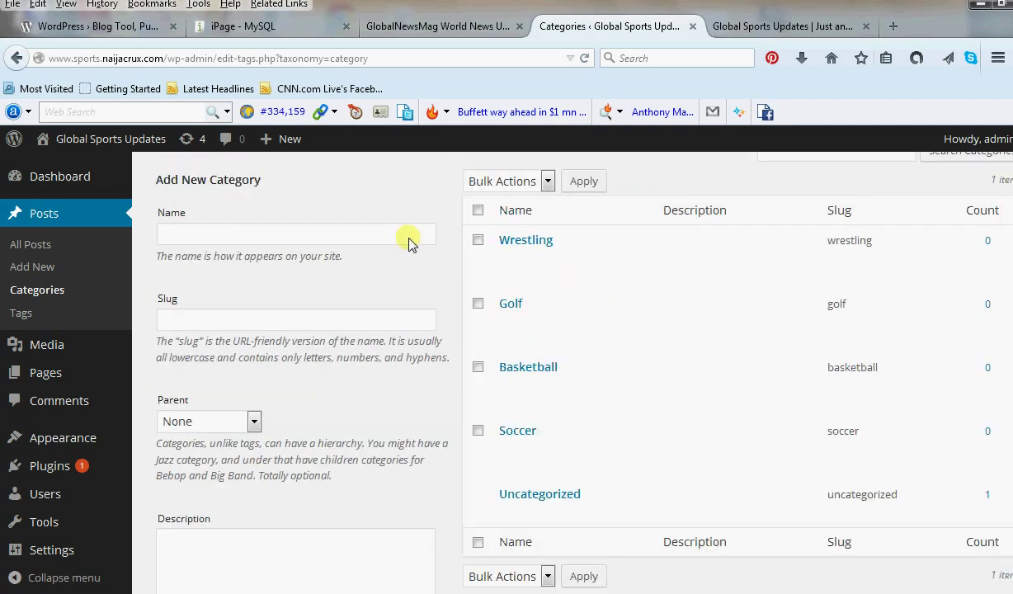
pyautogui.click(278, 291)
pyautogui.write('Tennis')
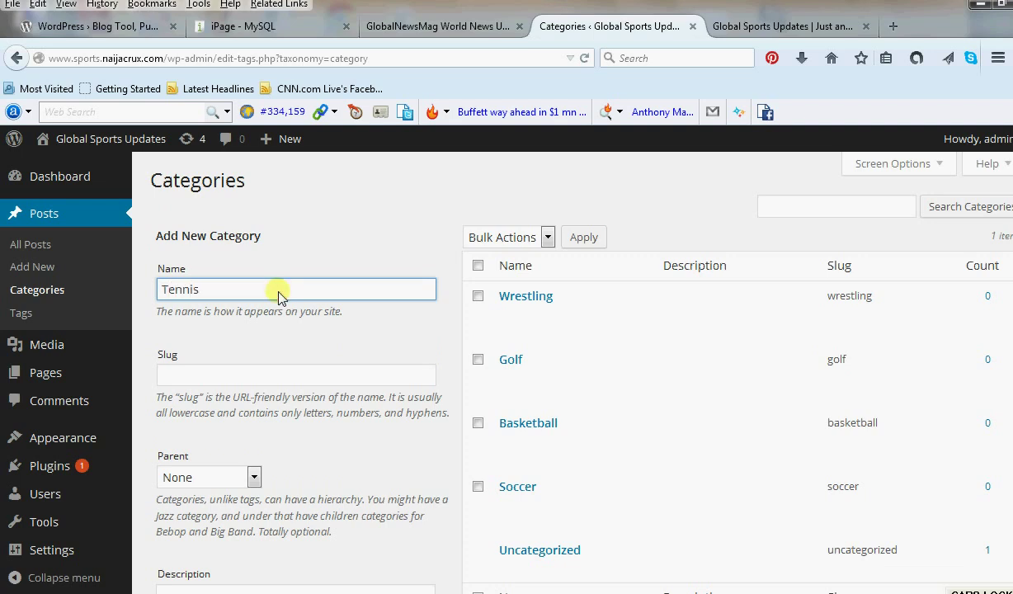
pyautogui.scroll(-4, 278, 294)
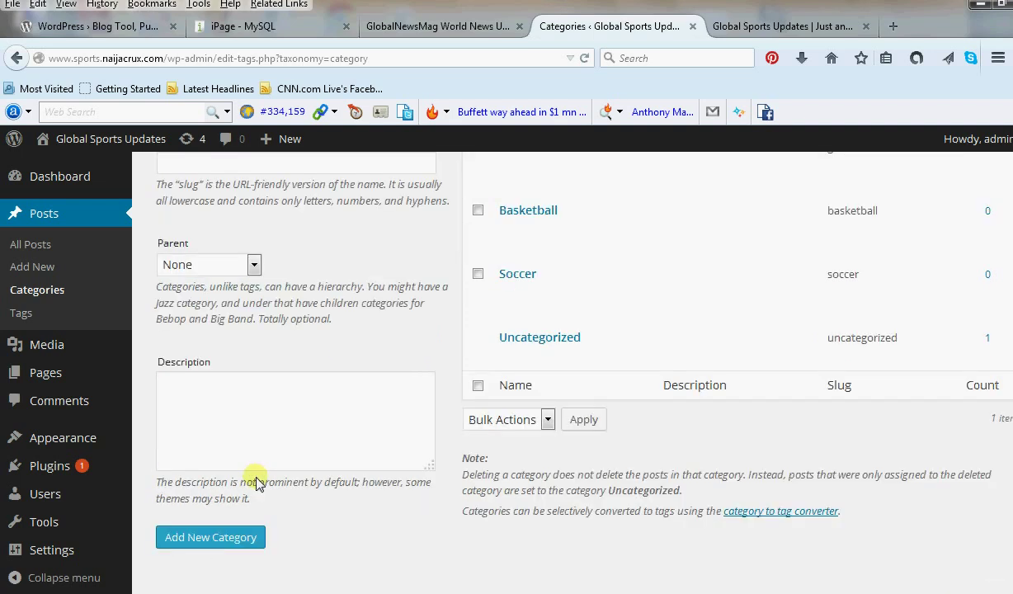
pyautogui.click(253, 528)
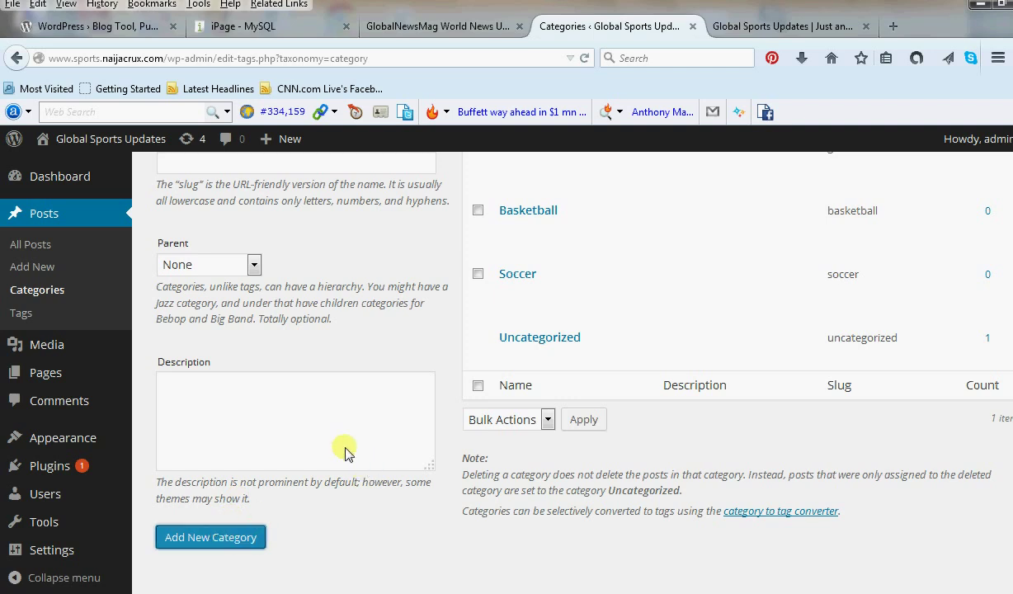
pyautogui.scroll(4, 345, 453)
pyautogui.click(295, 289)
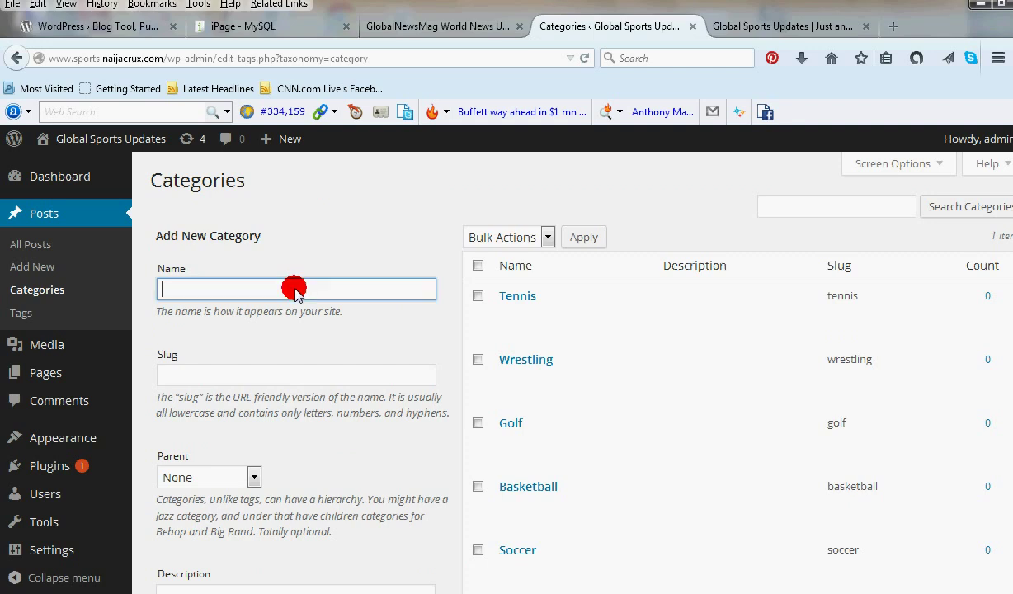
pyautogui.write('World Tournament')
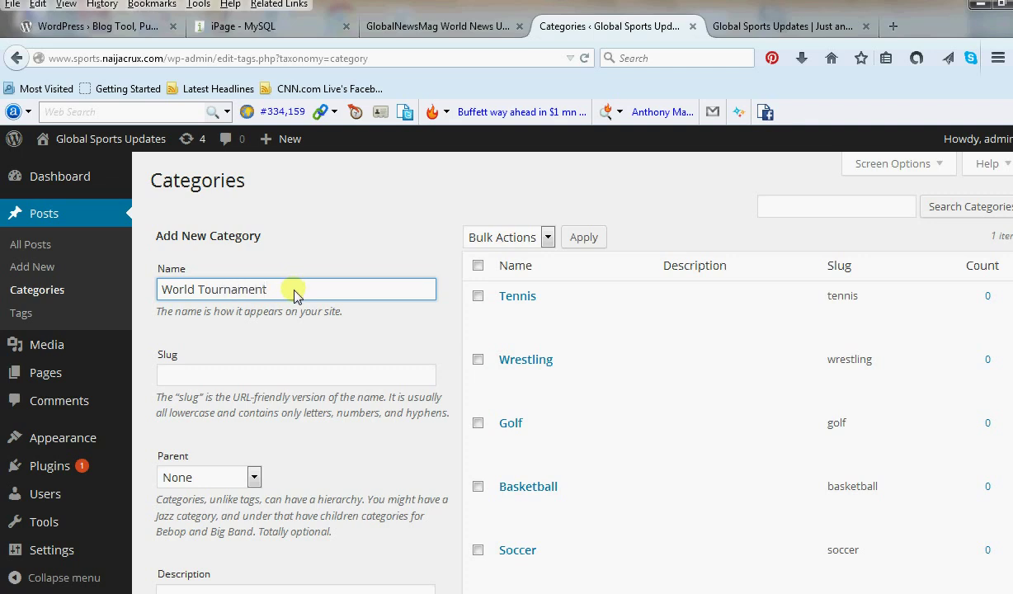
pyautogui.scroll(-4, 290, 355)
pyautogui.click(245, 561)
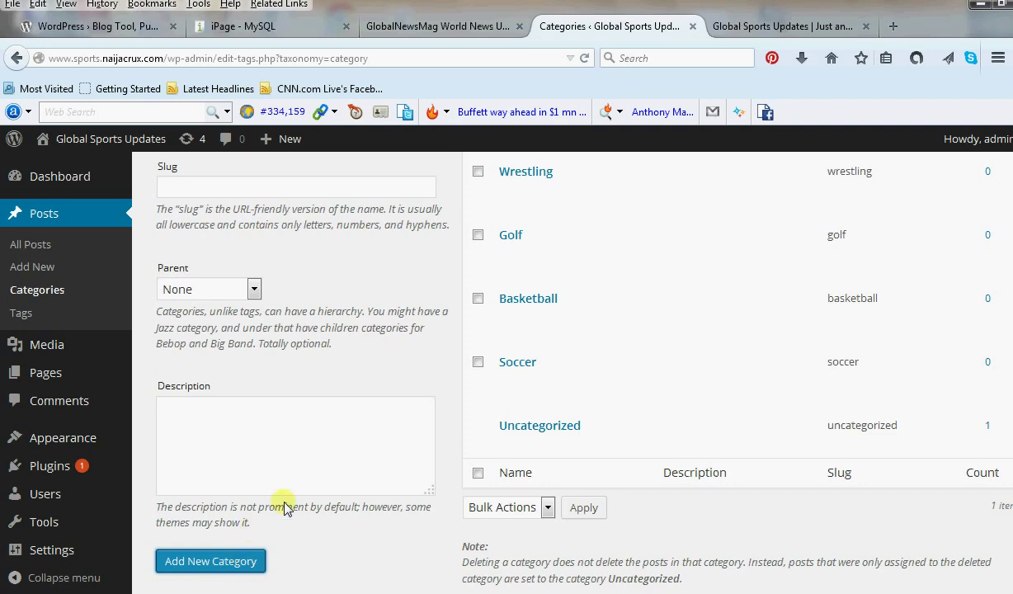
# Add the categories About Us and Contact Us.
pyautogui.scroll(4, 338, 531)
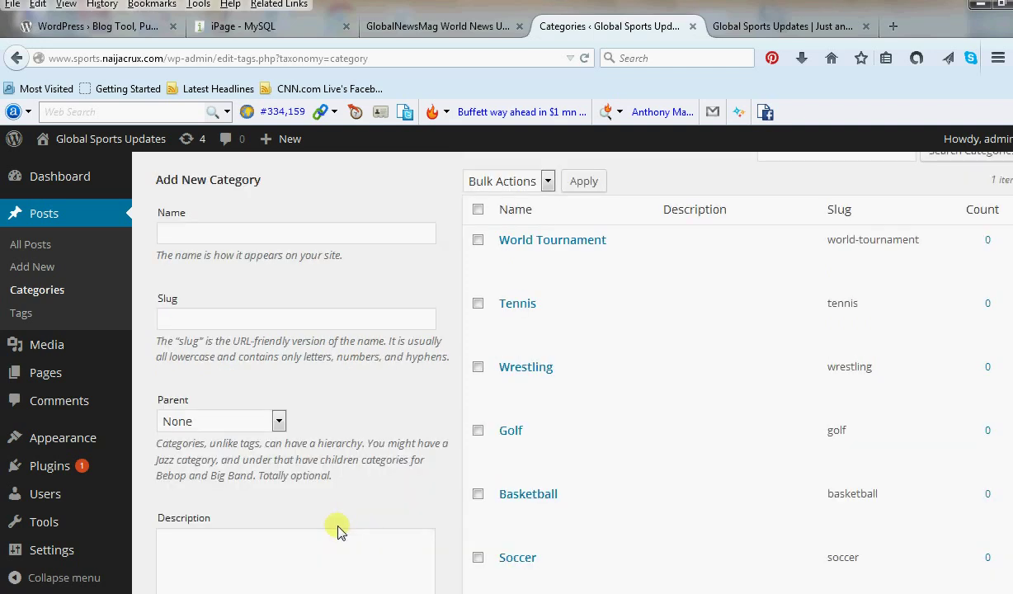
pyautogui.click(280, 288)
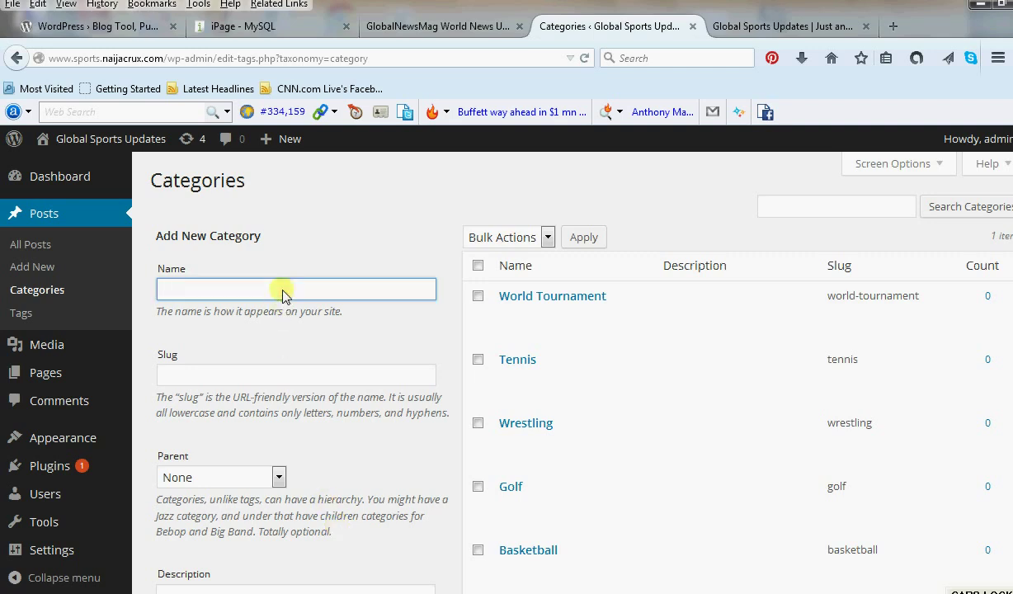
pyautogui.write('About US')
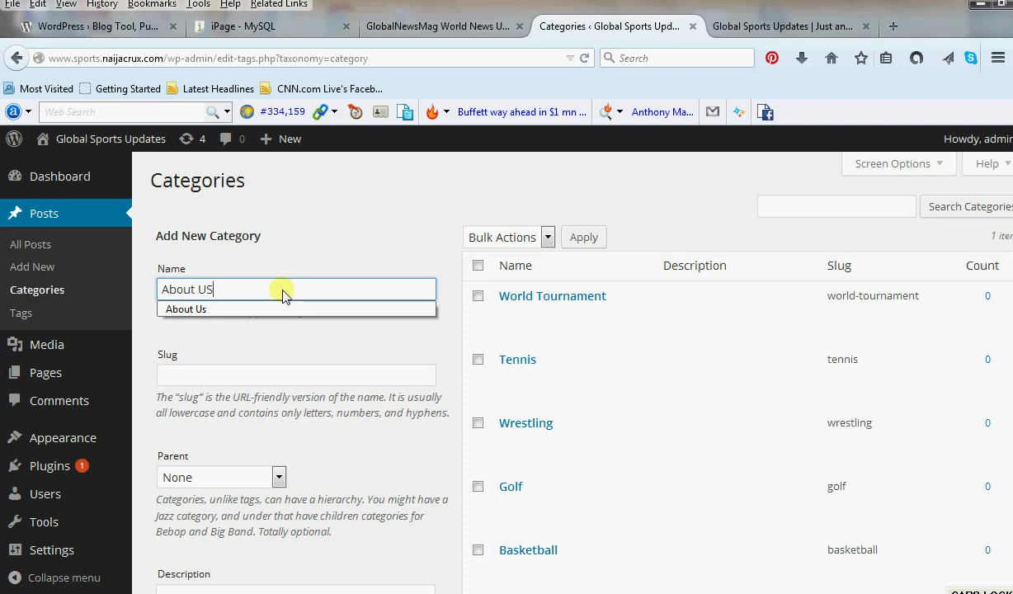
pyautogui.click(259, 311)
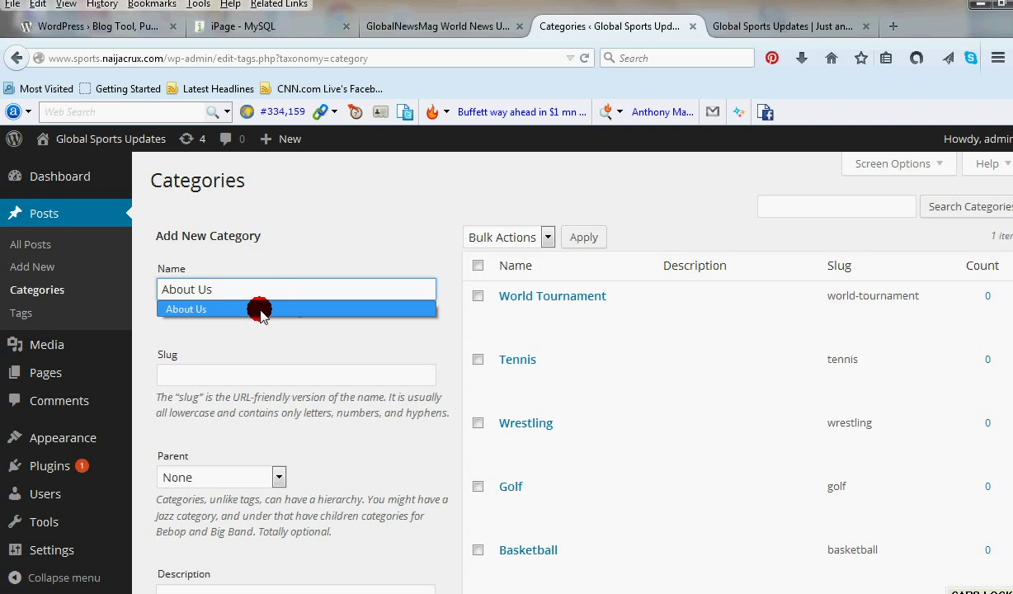
pyautogui.scroll(-5, 310, 481)
pyautogui.click(213, 468)
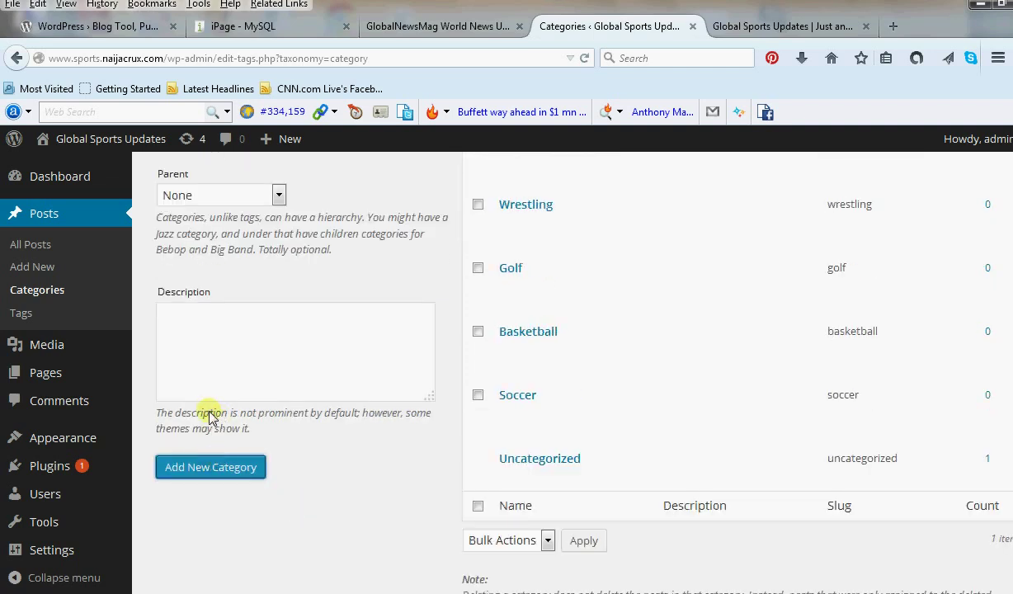
pyautogui.scroll(3, 252, 359)
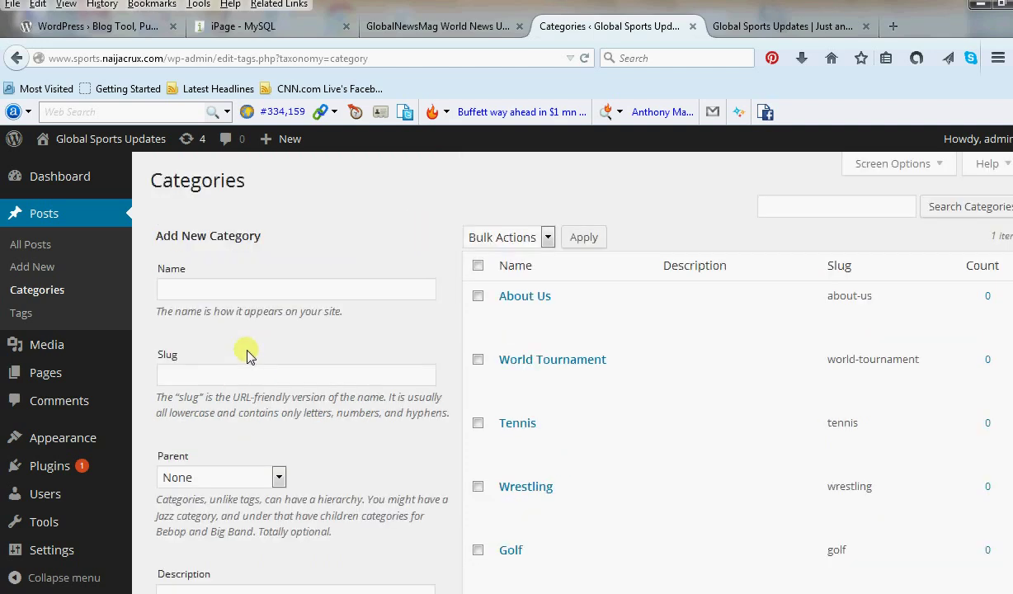
pyautogui.click(252, 297)
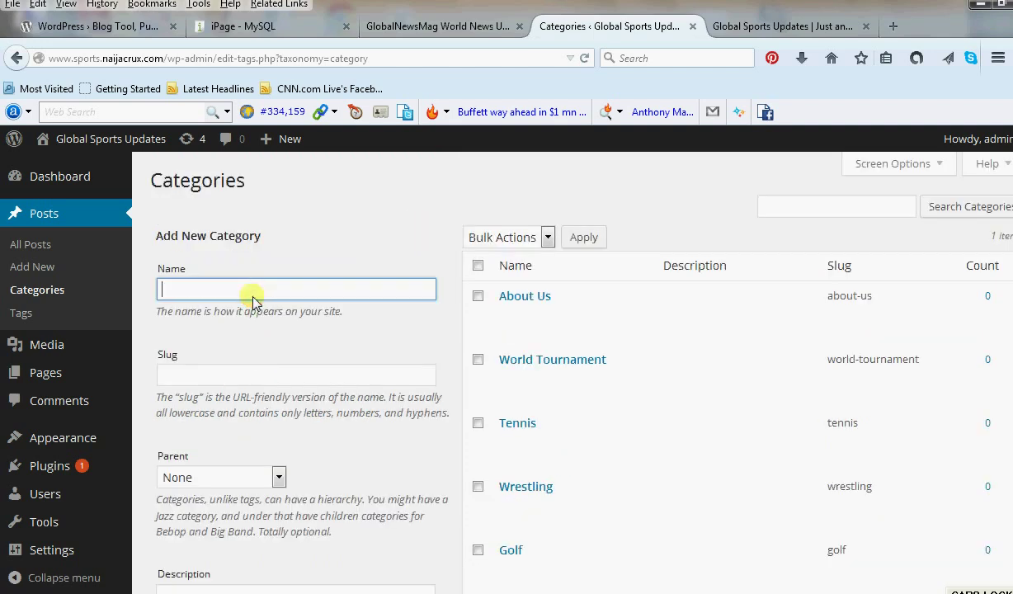
pyautogui.write('C')
pyautogui.click(235, 309)
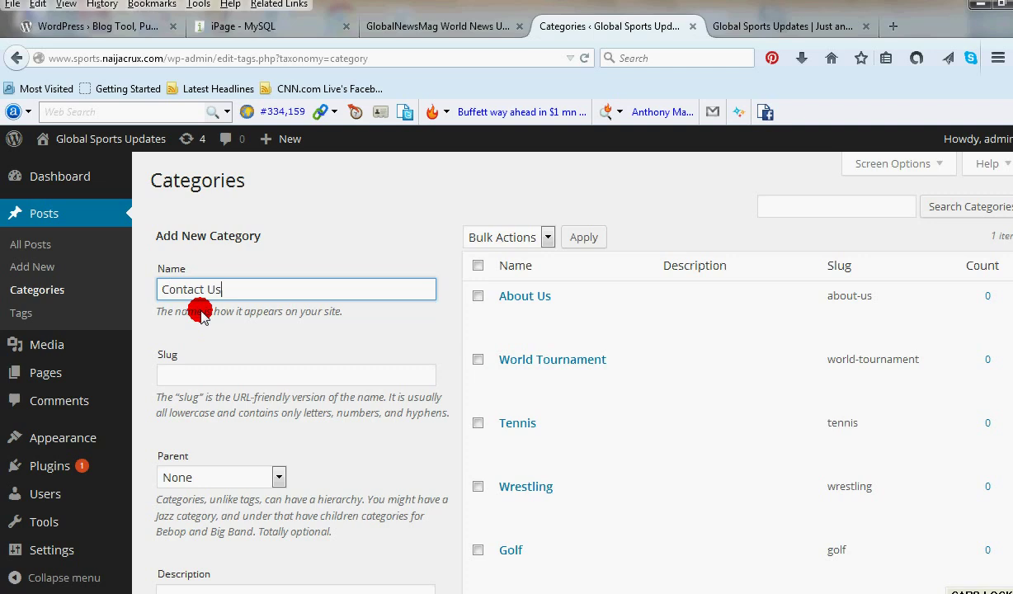
pyautogui.scroll(-3, 214, 396)
pyautogui.click(216, 467)
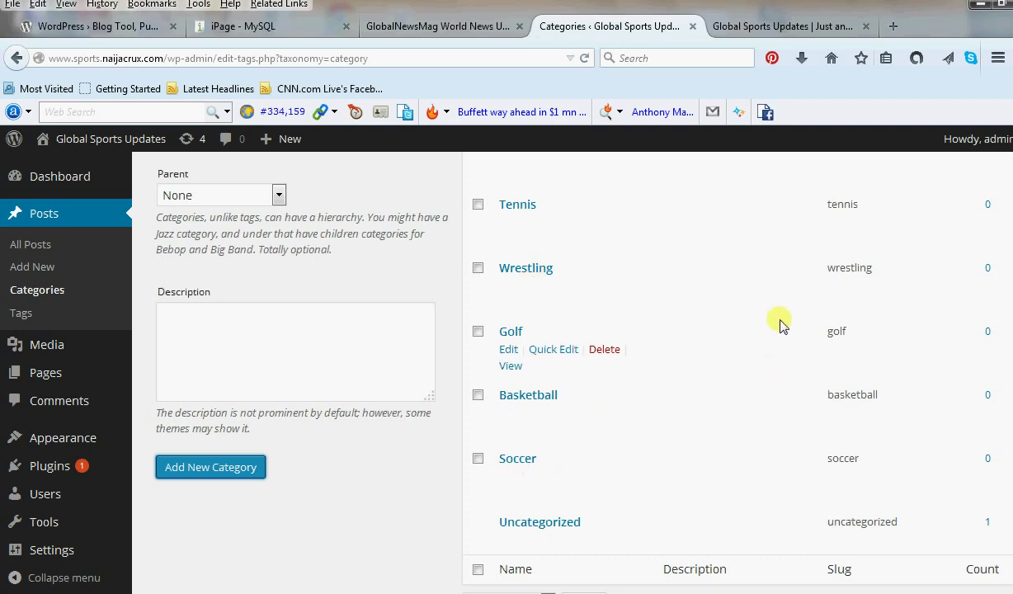
# Review the categories list and view the site's front page.
pyautogui.scroll(5, 776, 271)
pyautogui.scroll(1, 719, 259)
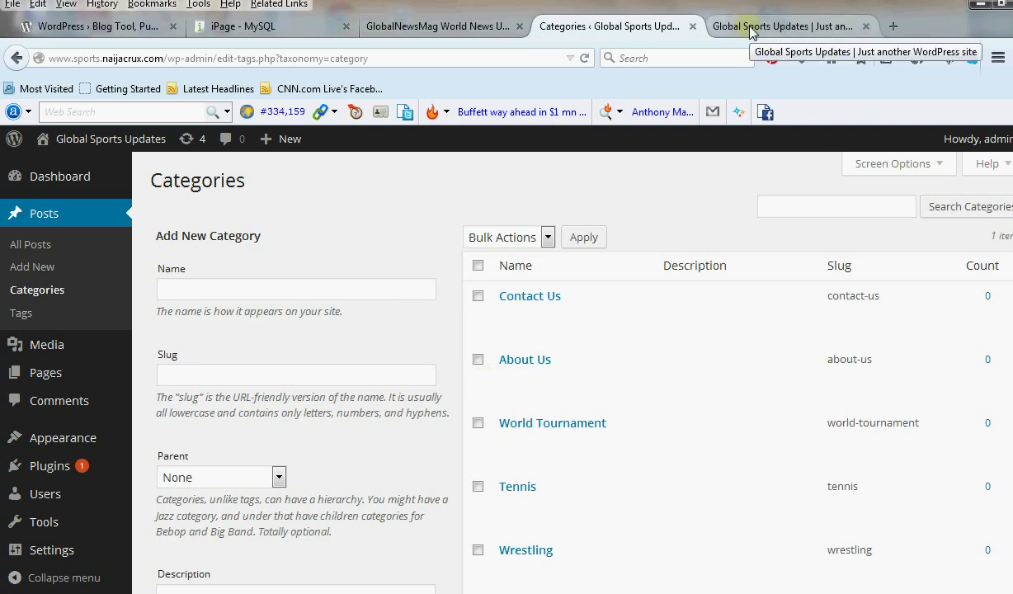
pyautogui.scroll(-3, 272, 347)
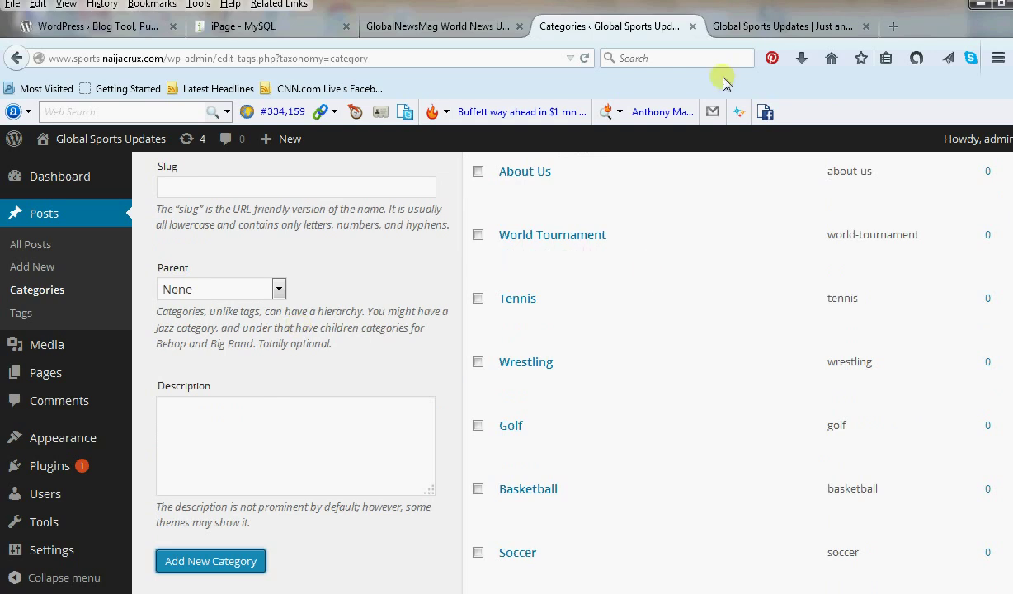
pyautogui.click(757, 26)
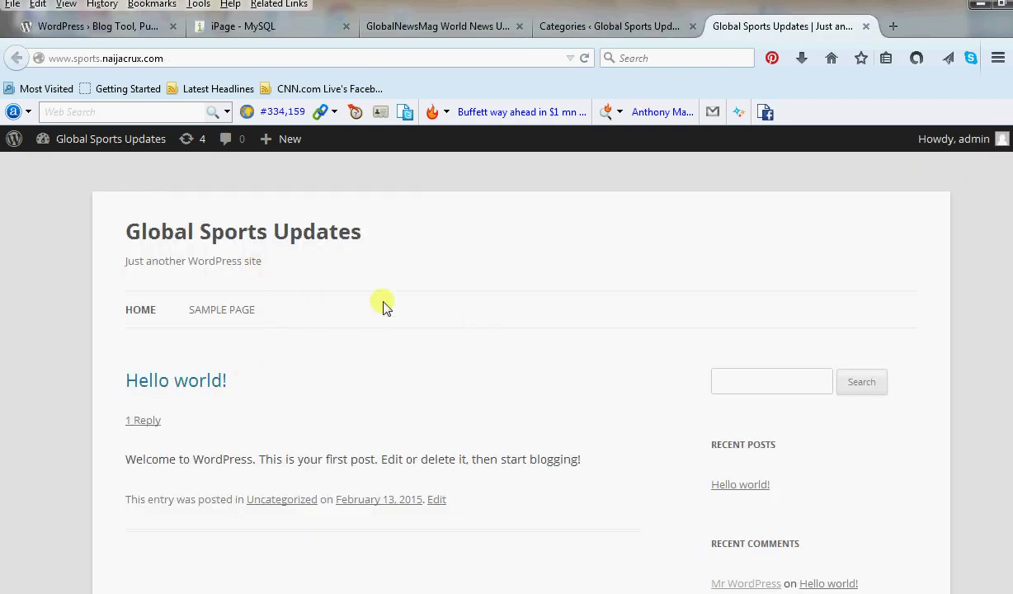
# Remove the Sample Page item from Menu 1 in the menus editor.
pyautogui.click(577, 30)
pyautogui.scroll(-4, 17, 552)
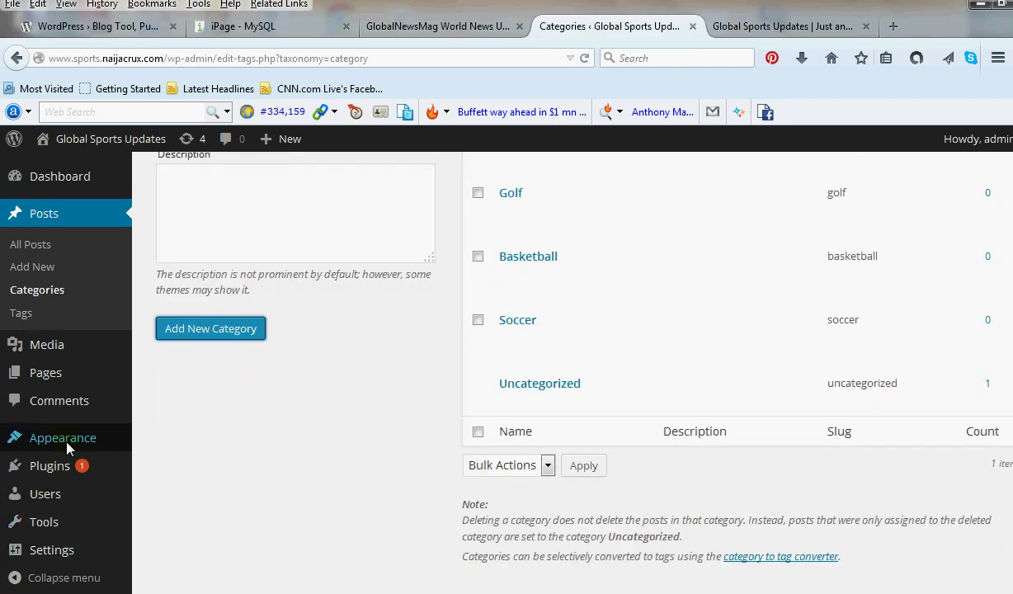
pyautogui.moveTo(97, 440)
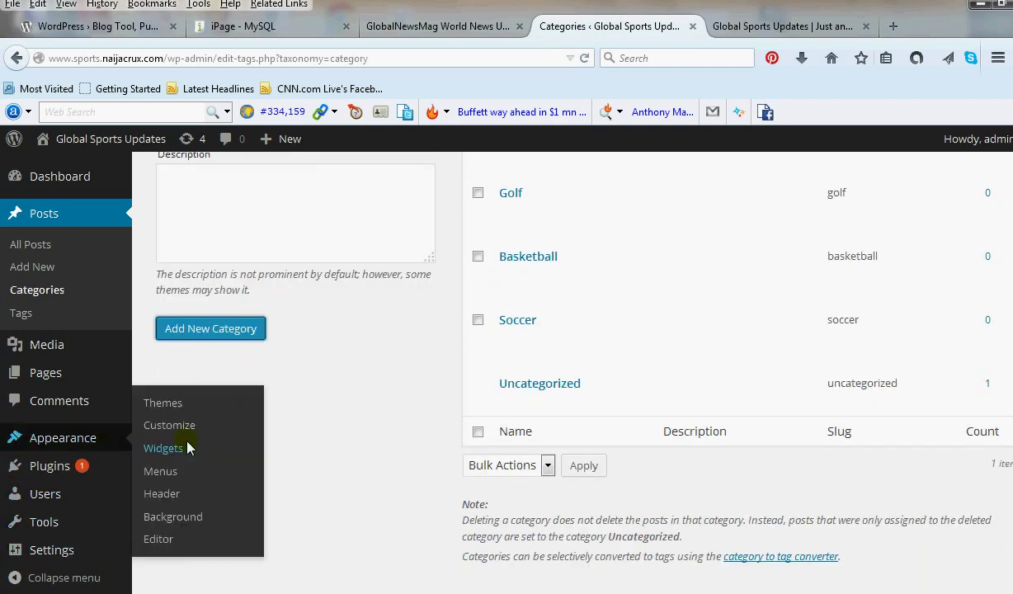
pyautogui.click(164, 472)
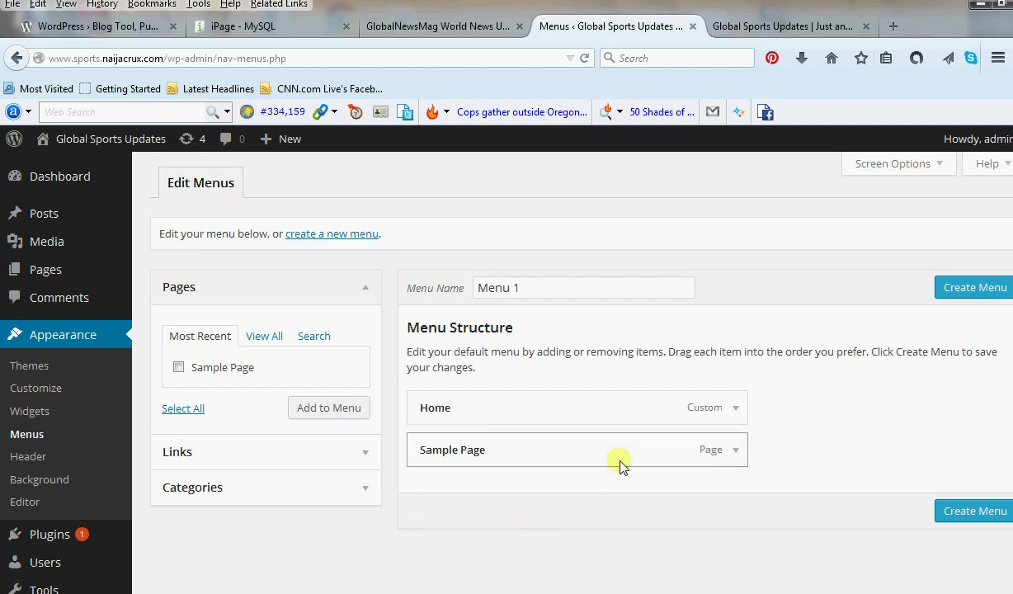
pyautogui.click(734, 452)
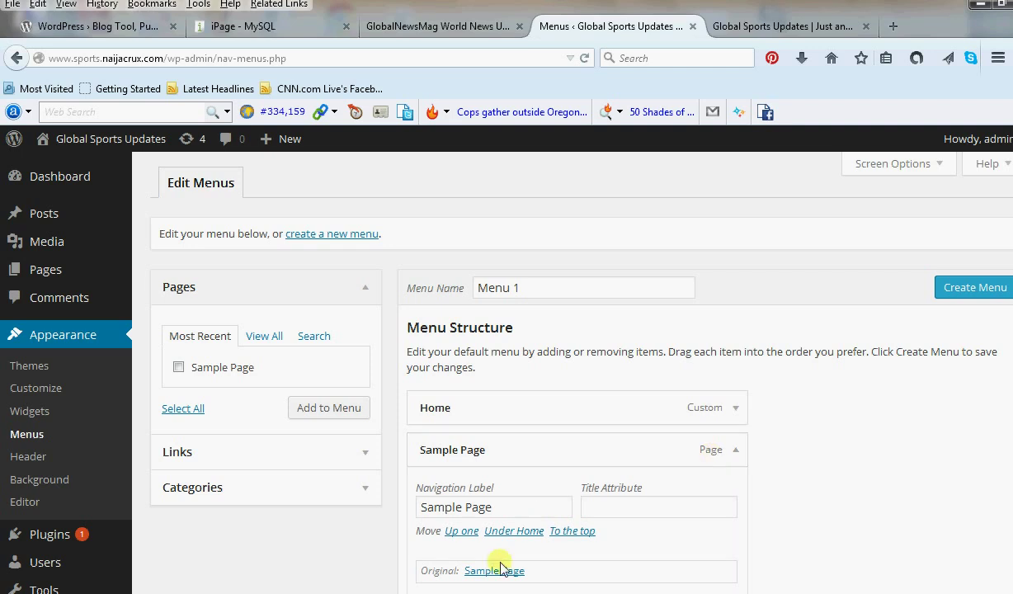
pyautogui.scroll(-1, 450, 580)
pyautogui.scroll(-2, 449, 580)
pyautogui.click(437, 510)
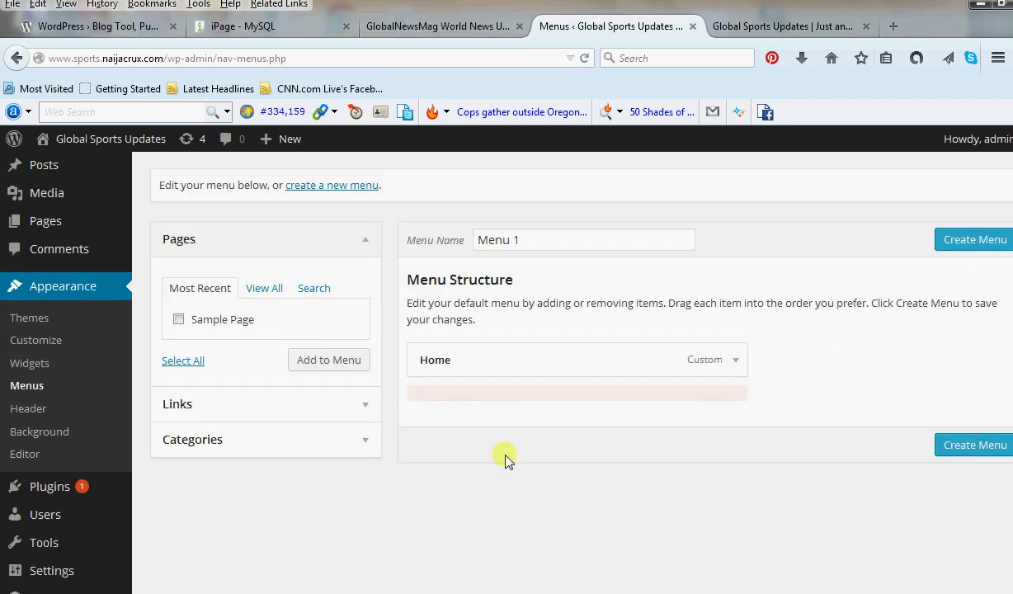
# Add all eight categories, About Us through Wrestling, to Menu 1.
pyautogui.click(198, 439)
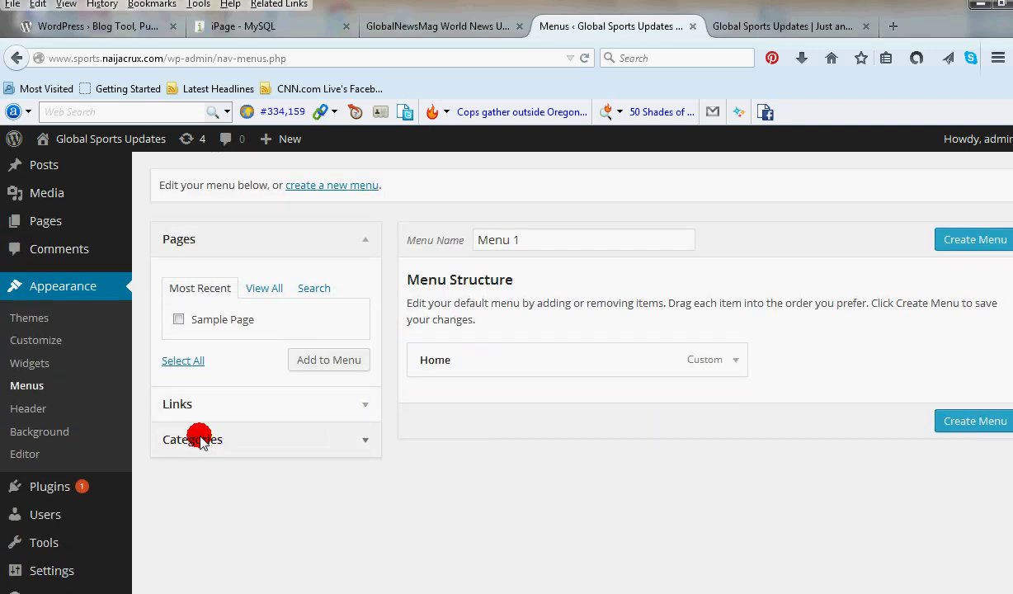
pyautogui.click(255, 361)
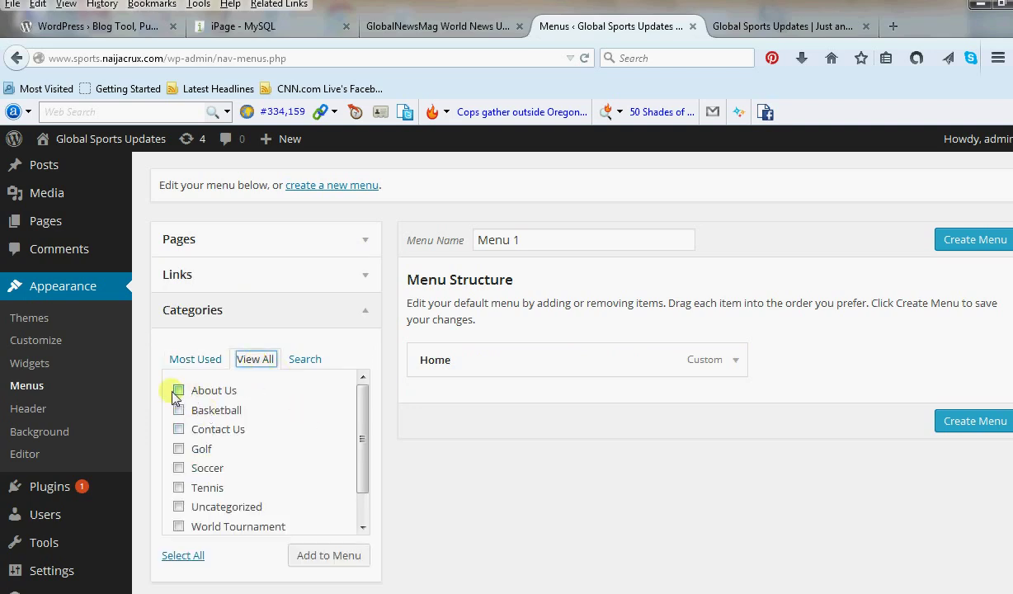
pyautogui.click(177, 391)
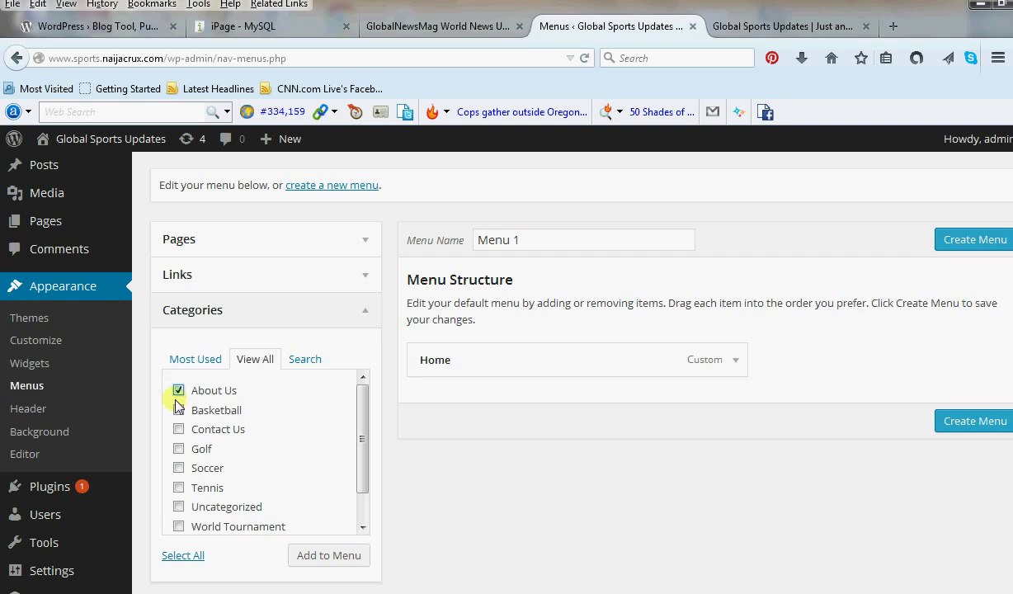
pyautogui.click(178, 410)
pyautogui.click(178, 429)
pyautogui.click(178, 449)
pyautogui.click(178, 467)
pyautogui.click(179, 487)
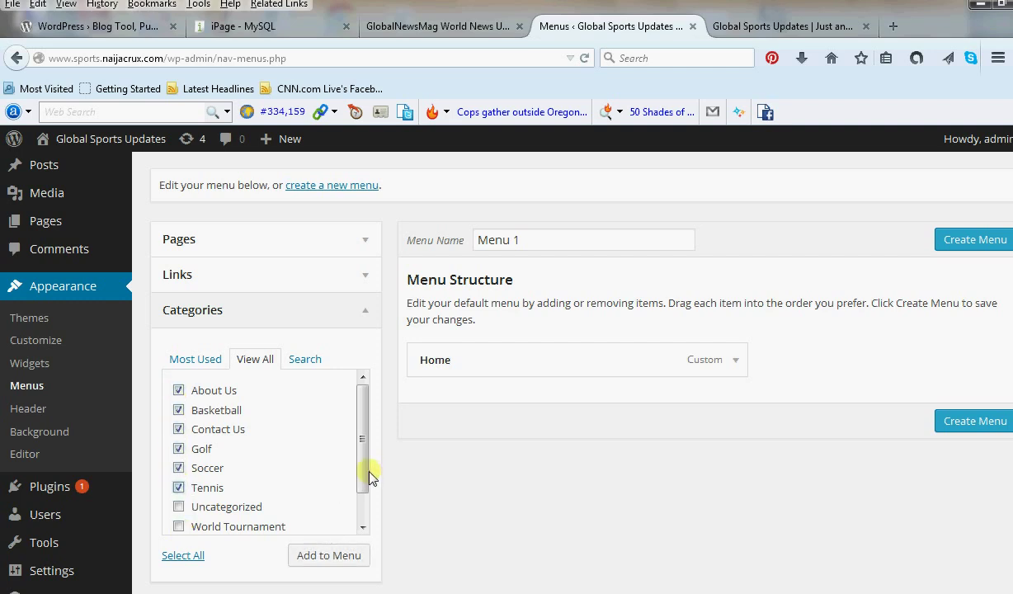
pyautogui.moveTo(367, 475); pyautogui.dragTo(366, 515)
pyautogui.click(178, 495)
pyautogui.click(178, 515)
pyautogui.click(345, 558)
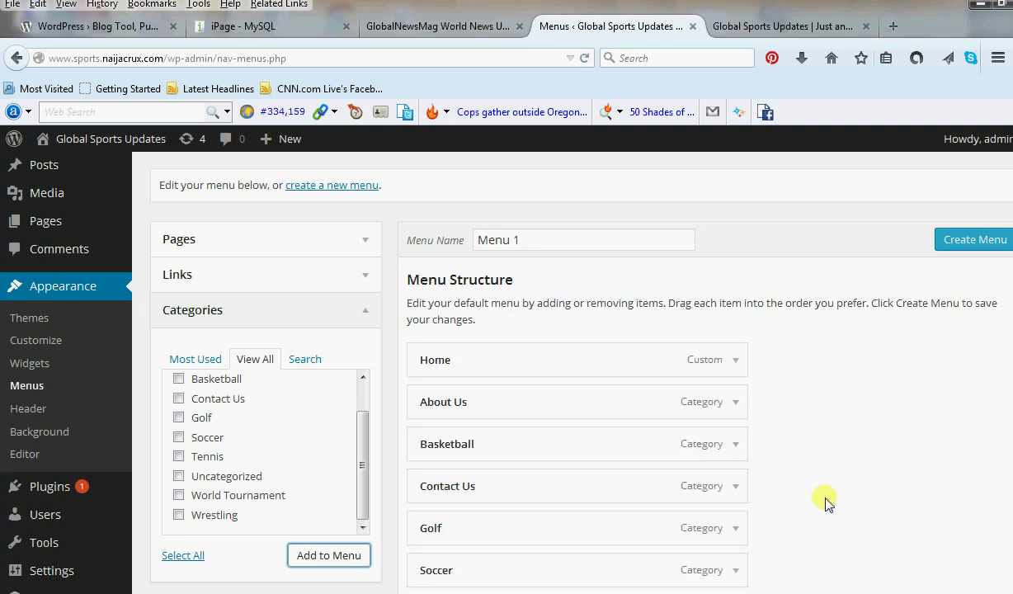
# Reorder items: Soccer, Basketball, Golf, Tennis, Wrestling, World Tournament, About Us, Contact Us.
pyautogui.scroll(-5, 829, 501)
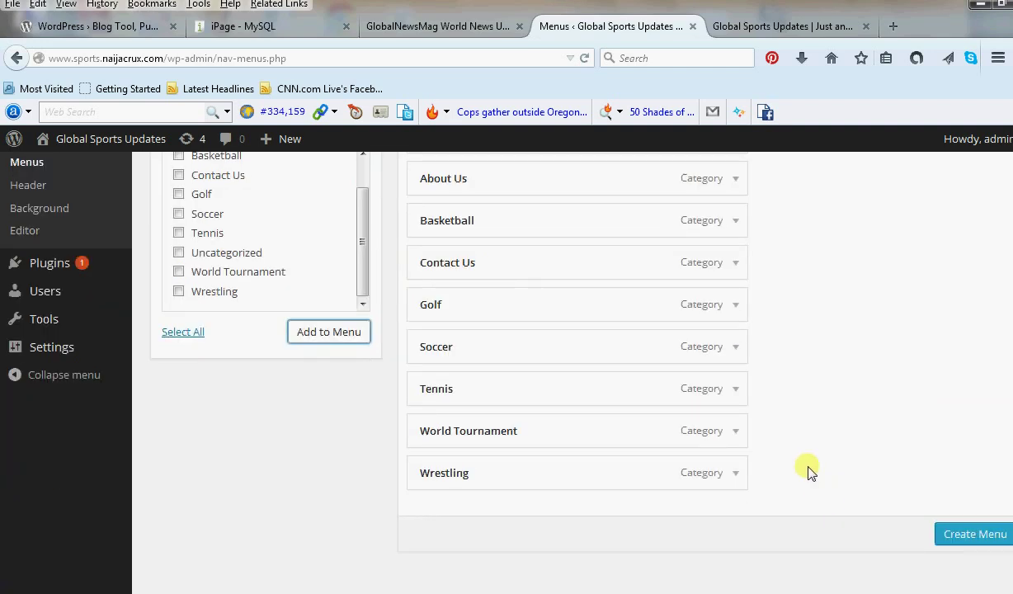
pyautogui.scroll(4, 821, 466)
pyautogui.scroll(-2, 818, 466)
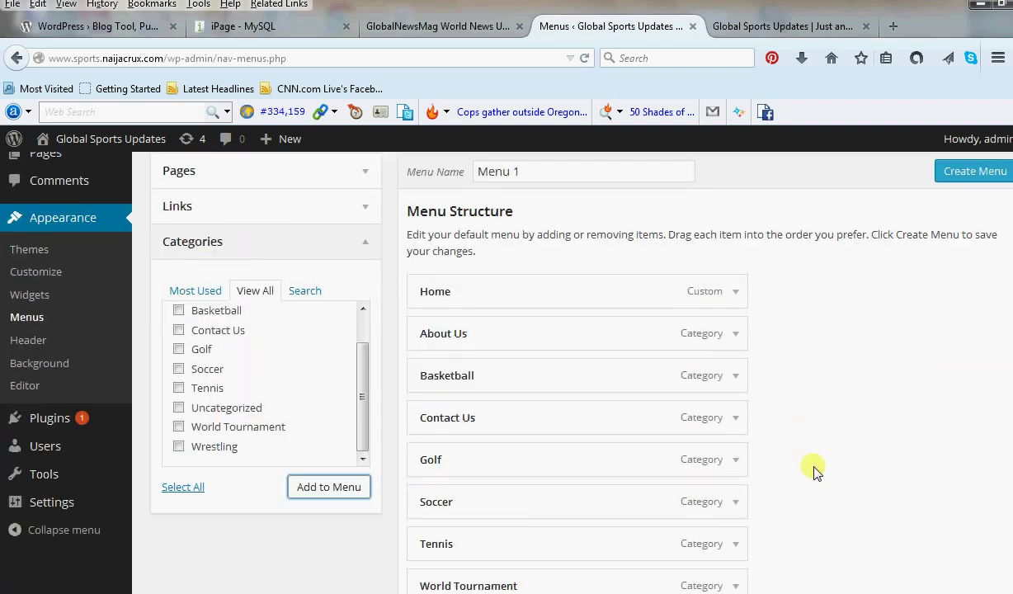
pyautogui.moveTo(520, 450); pyautogui.dragTo(485, 325)
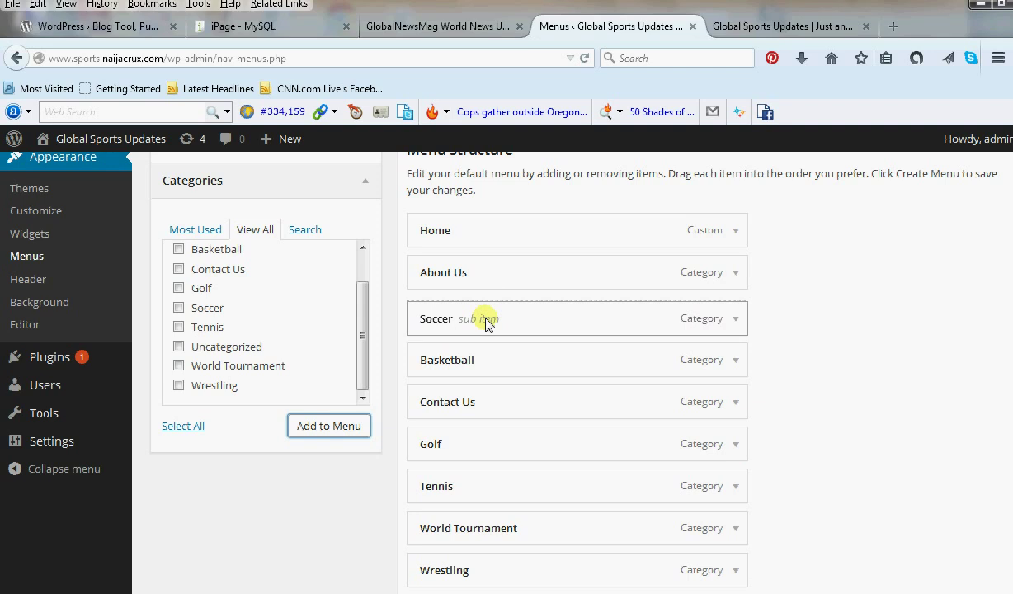
pyautogui.moveTo(470, 402); pyautogui.dragTo(471, 571)
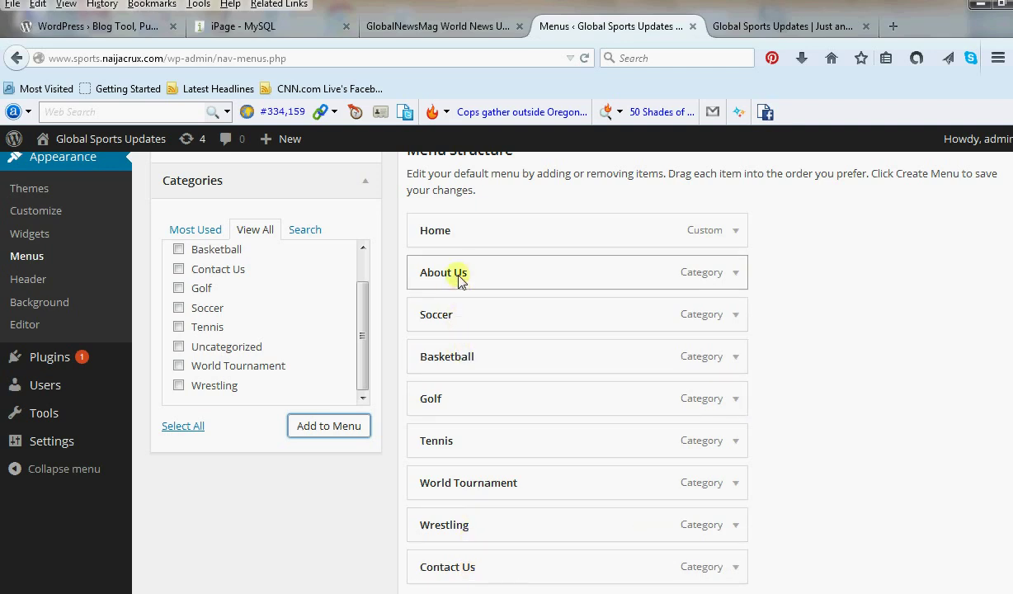
pyautogui.moveTo(458, 279); pyautogui.dragTo(460, 534)
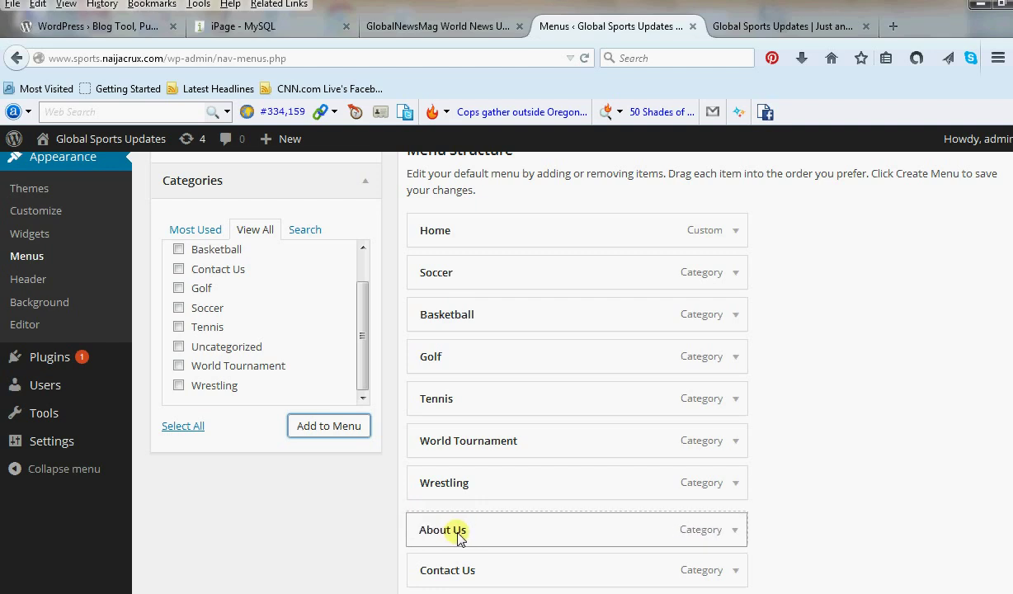
pyautogui.moveTo(461, 440); pyautogui.dragTo(459, 485)
# Create and save Menu 1 with this item order.
pyautogui.click(848, 475)
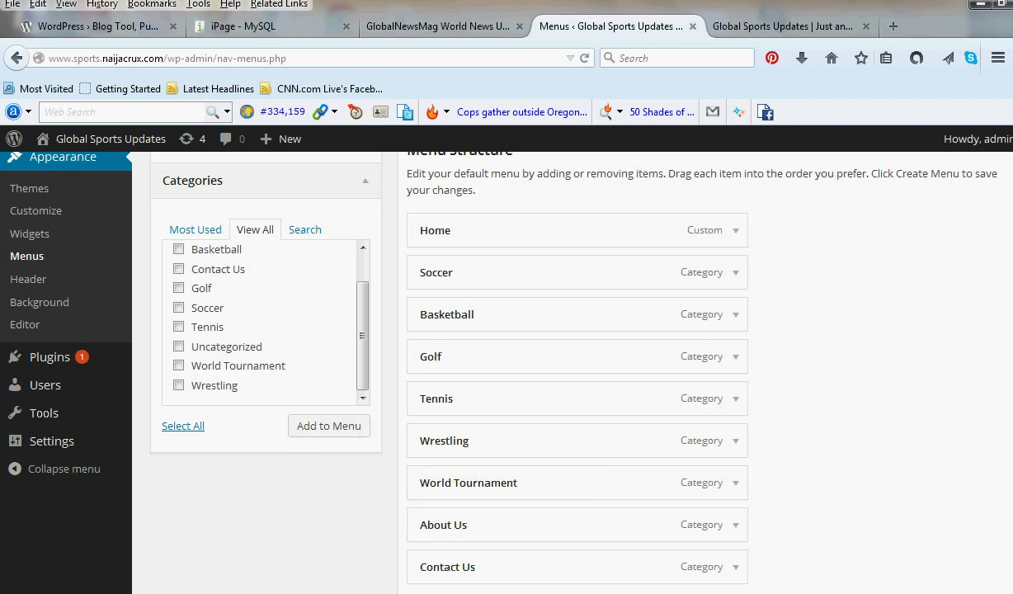
pyautogui.scroll(-1, 878, 433)
pyautogui.scroll(-1, 878, 433)
pyautogui.scroll(2, 878, 434)
pyautogui.scroll(-1, 878, 433)
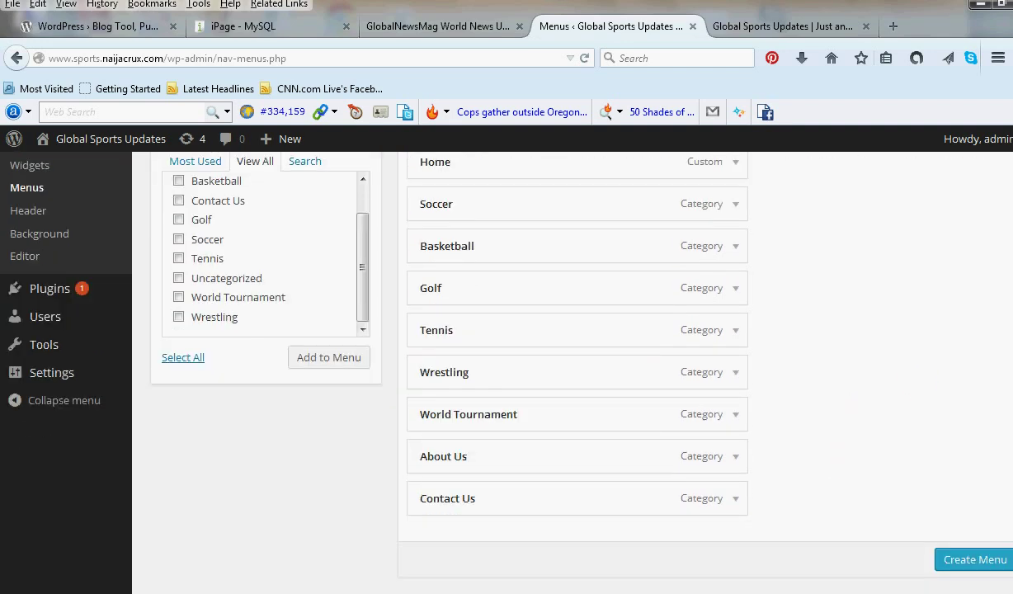
pyautogui.click(973, 555)
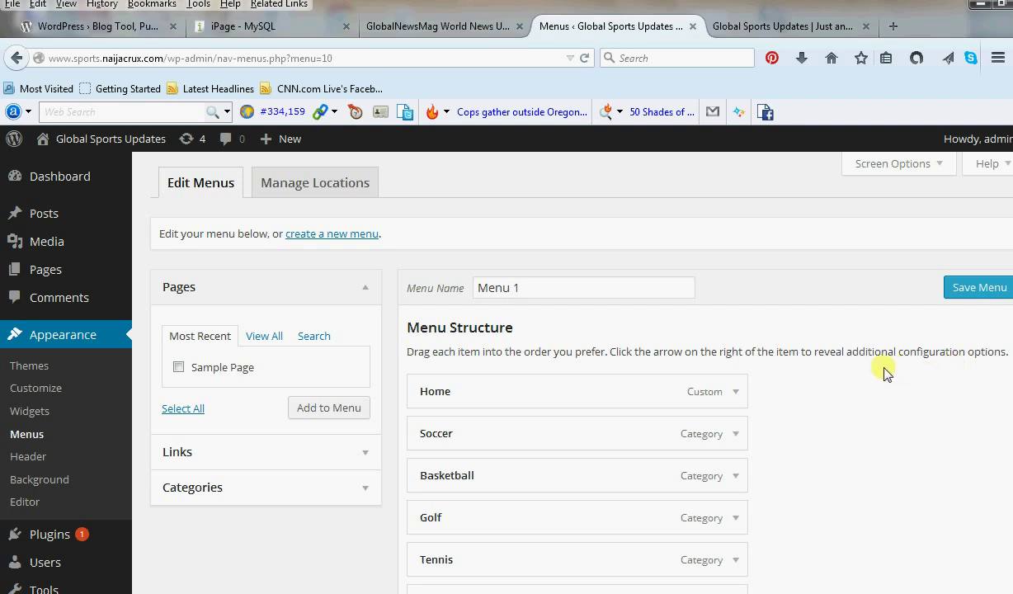
# Assign Menu 1 to the Primary Menu theme location and save it.
pyautogui.scroll(-5, 858, 413)
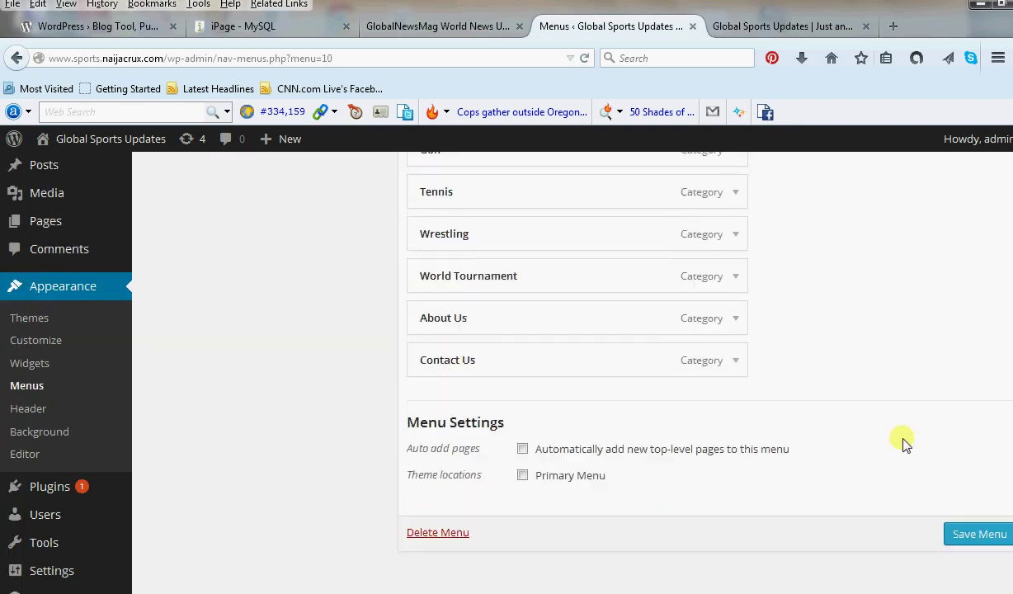
pyautogui.scroll(5, 841, 441)
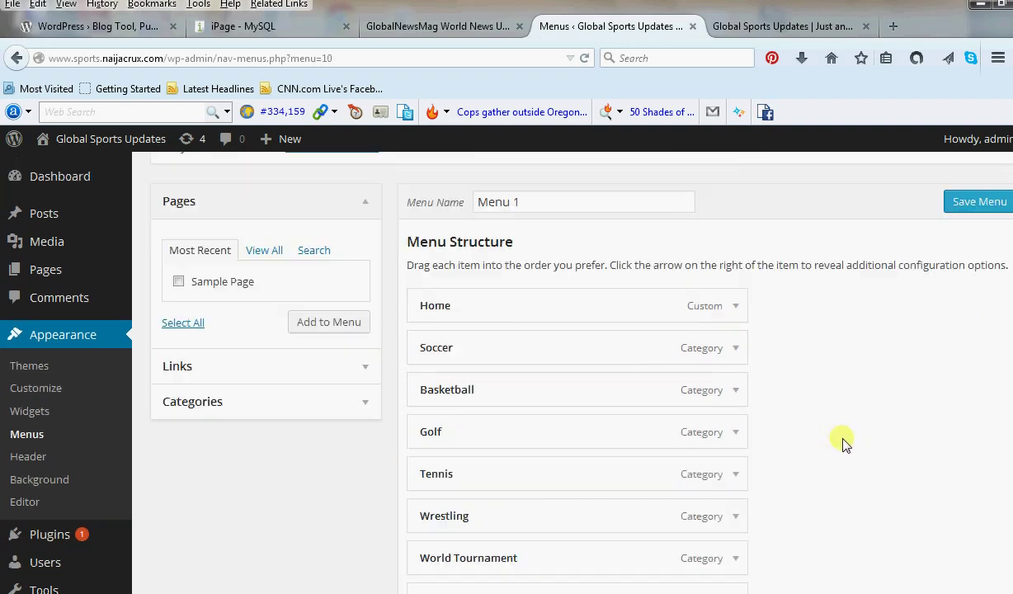
pyautogui.scroll(1, 843, 443)
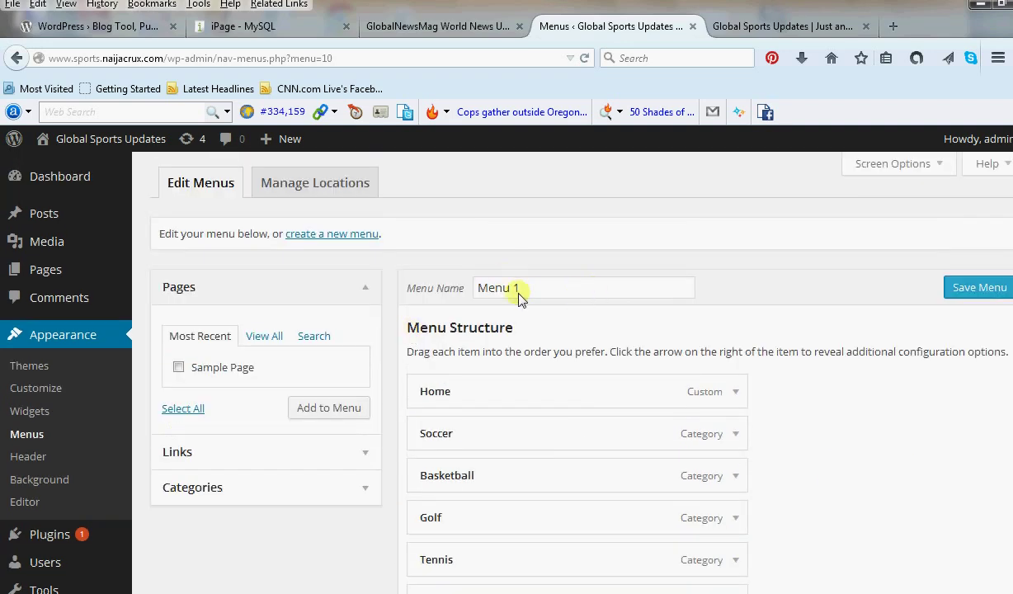
pyautogui.scroll(-5, 784, 443)
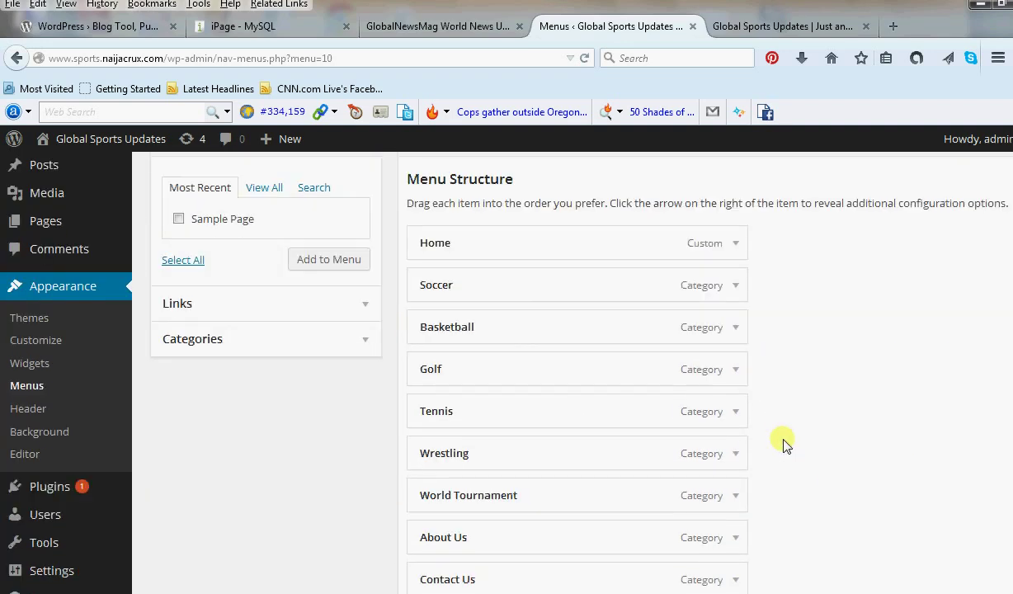
pyautogui.click(523, 475)
pyautogui.click(978, 537)
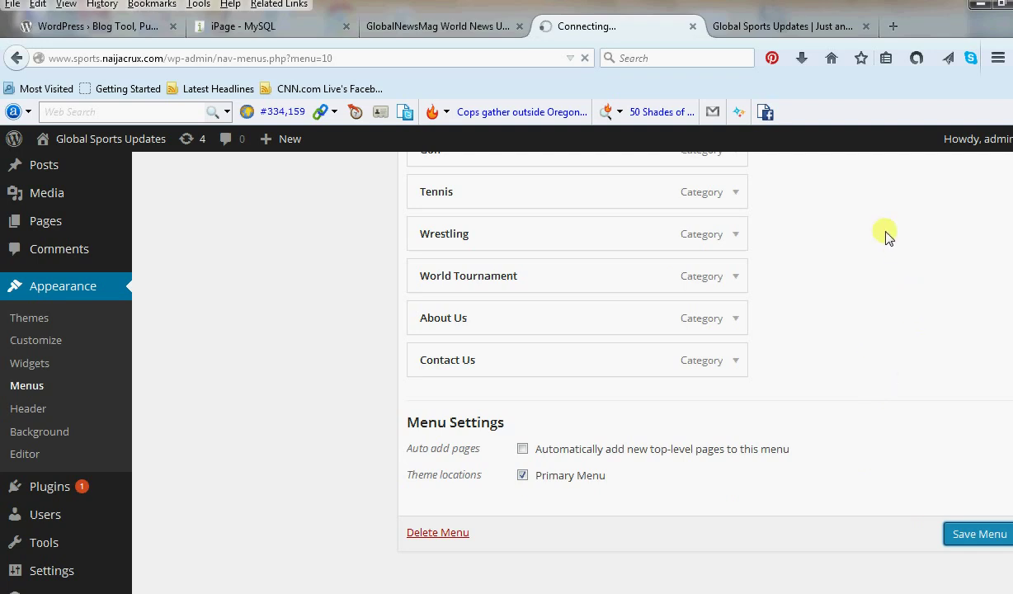
# Reload the Global Sports Updates front page to check for the new menu.
pyautogui.click(799, 27)
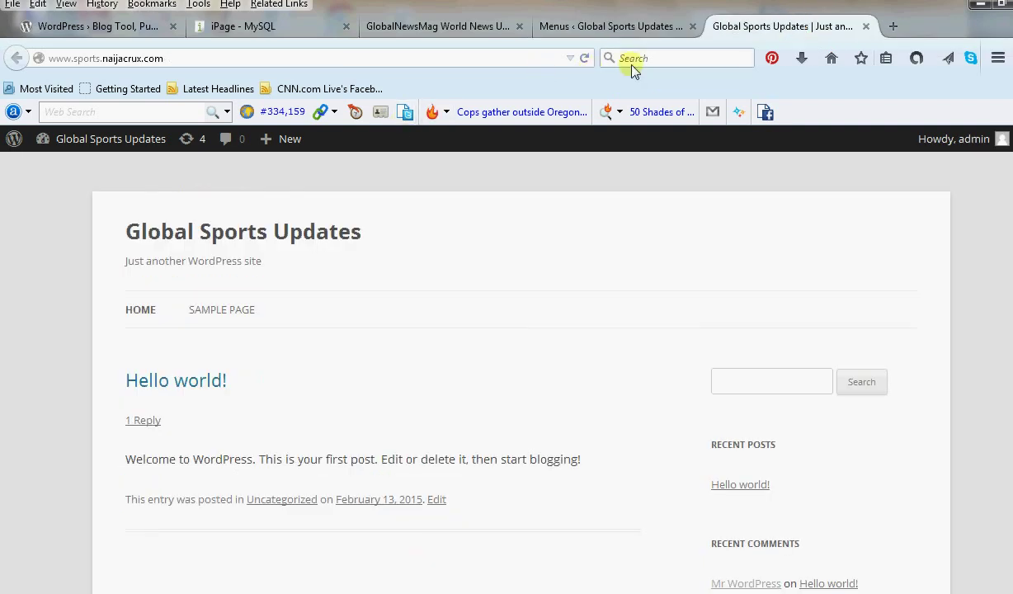
pyautogui.click(584, 57)
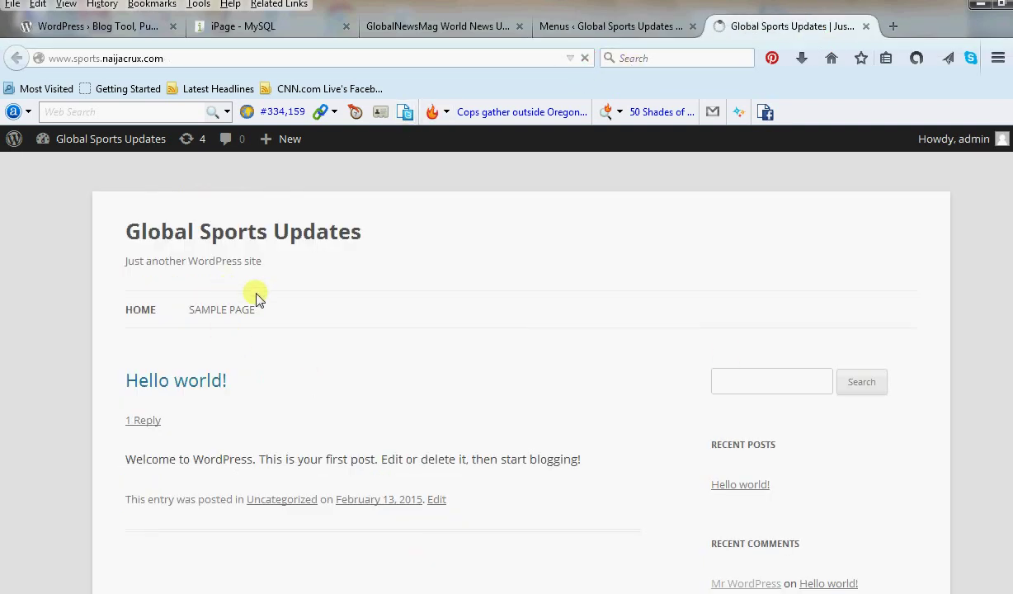
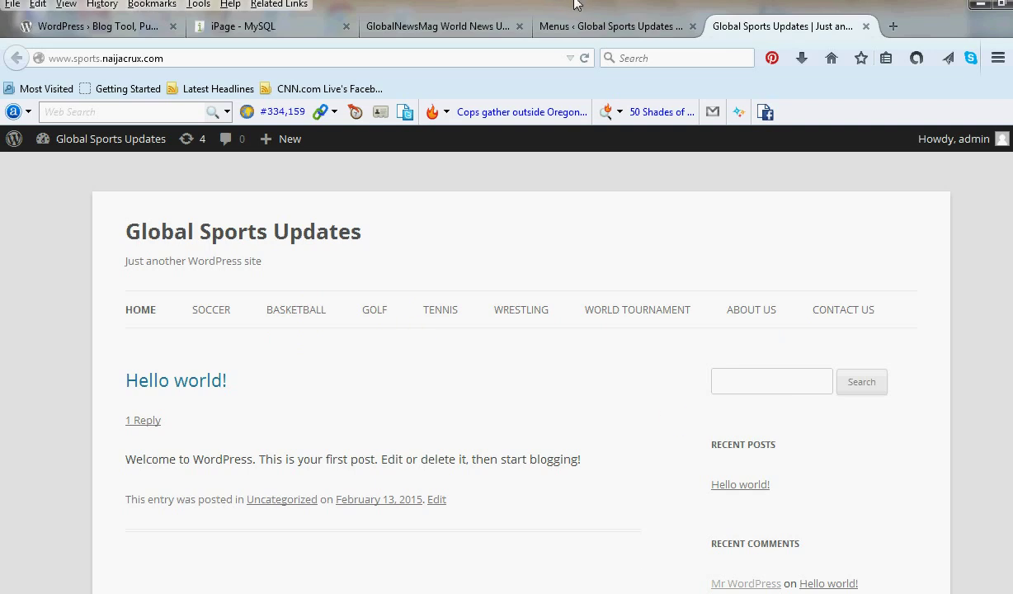
# Switch back to the Menu 1 editing page in the dashboard and look it over.
pyautogui.click(590, 25)
pyautogui.scroll(-1, 610, 429)
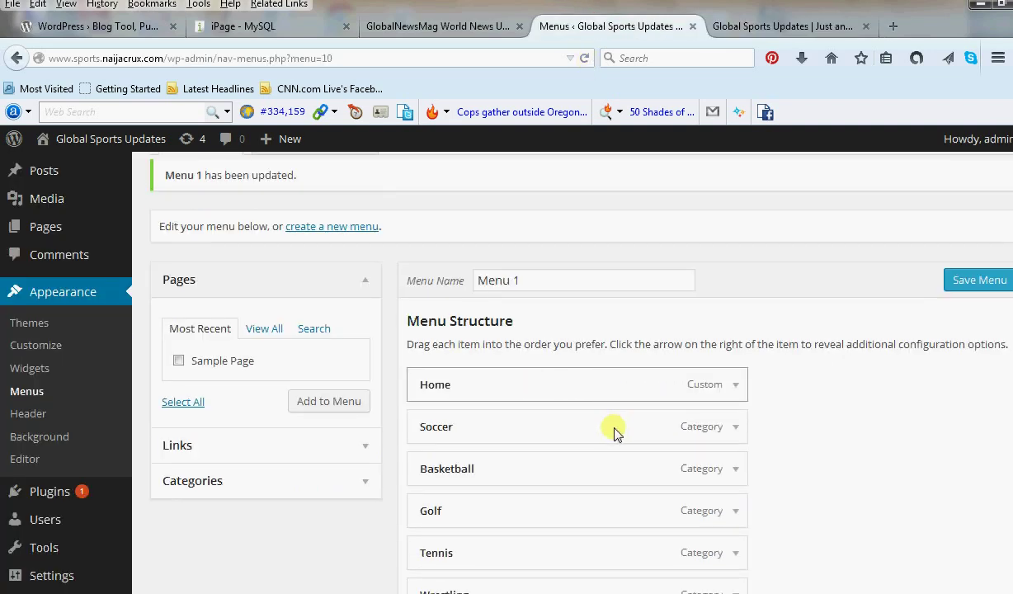
pyautogui.scroll(-3, 615, 433)
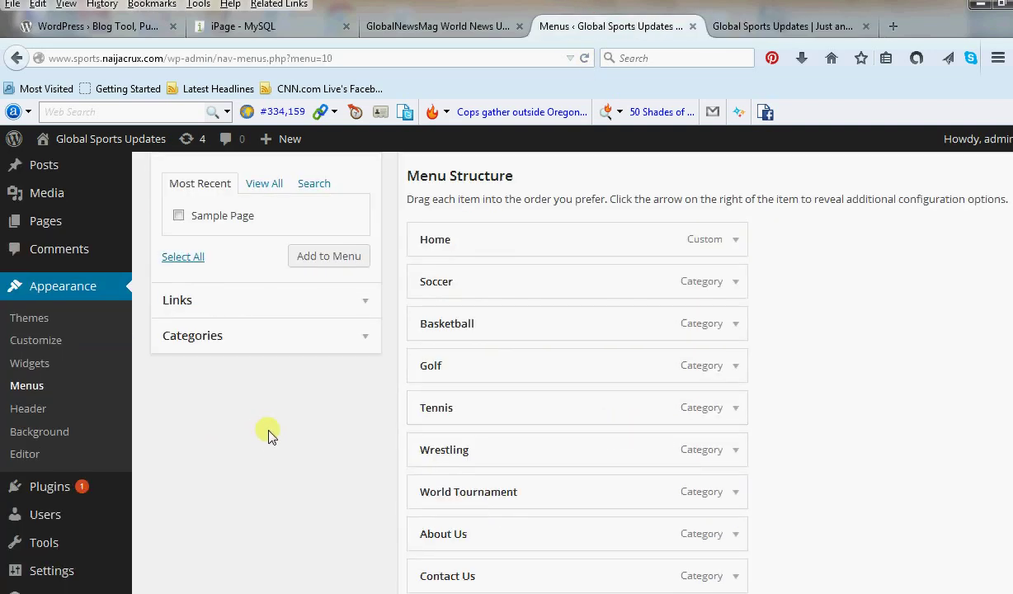
pyautogui.scroll(2, 269, 433)
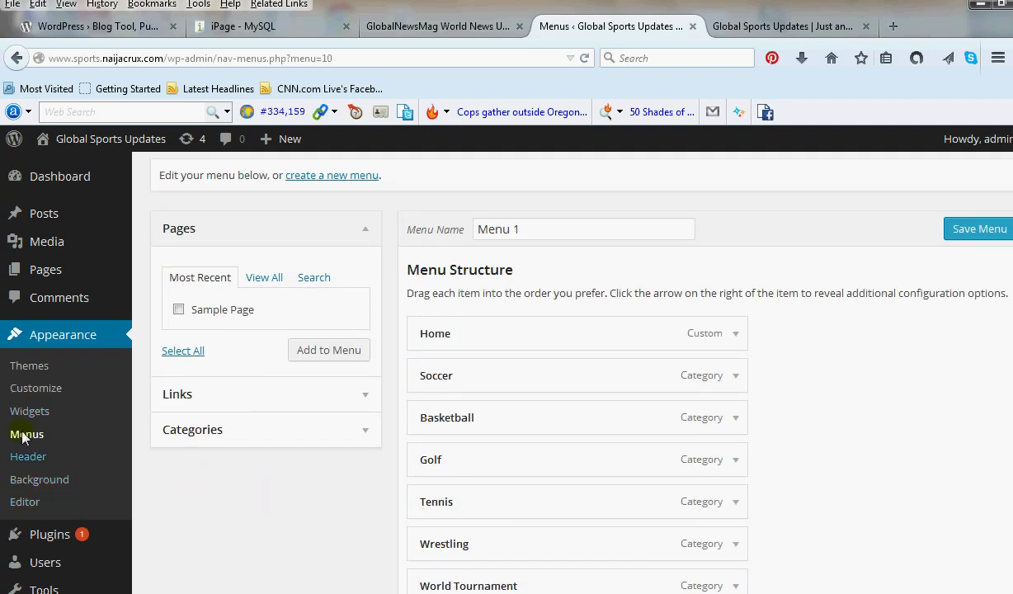
# Go to Plugins > Add New to browse plugins.
pyautogui.moveTo(74, 536)
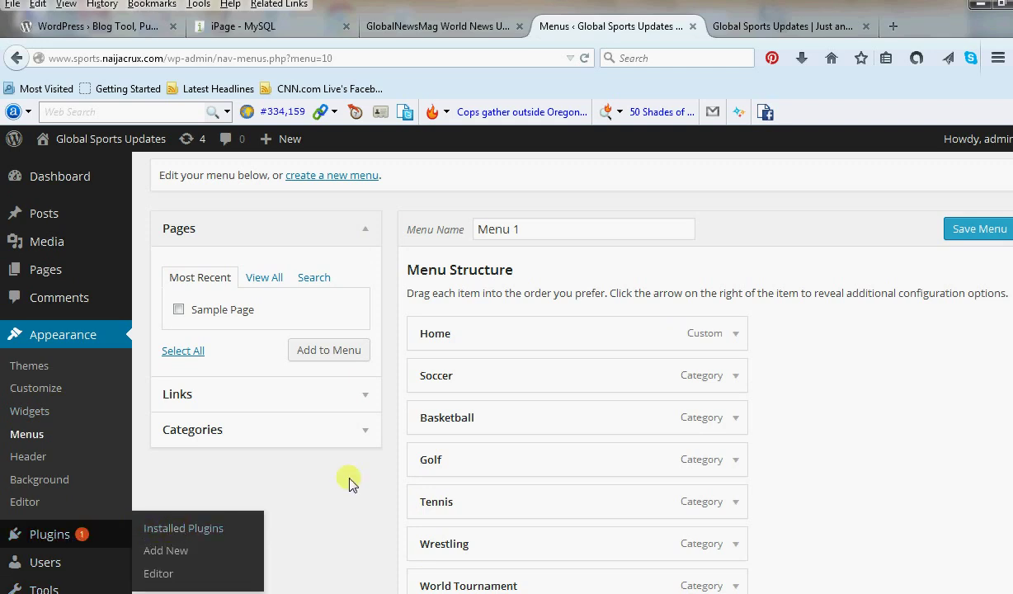
pyautogui.moveTo(104, 546)
pyautogui.click(173, 557)
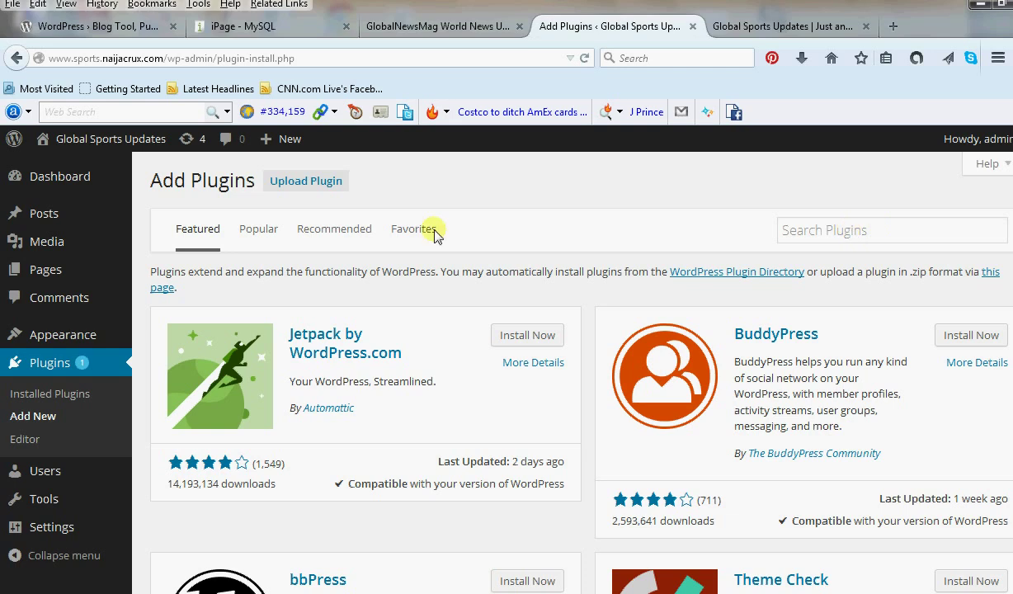
# Search the plugin directory for 'add to any'.
pyautogui.click(823, 237)
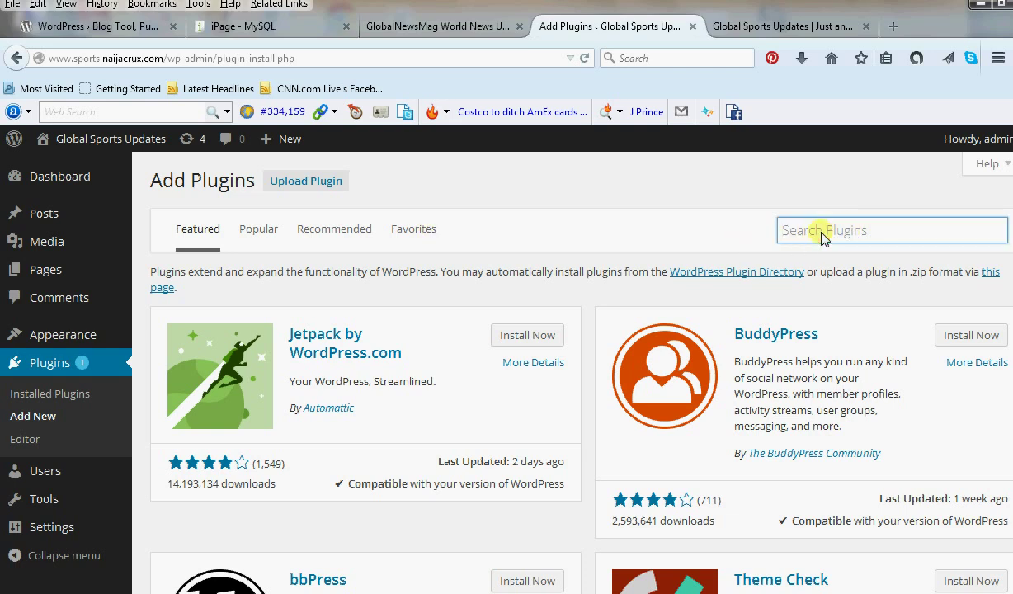
pyautogui.write('add')
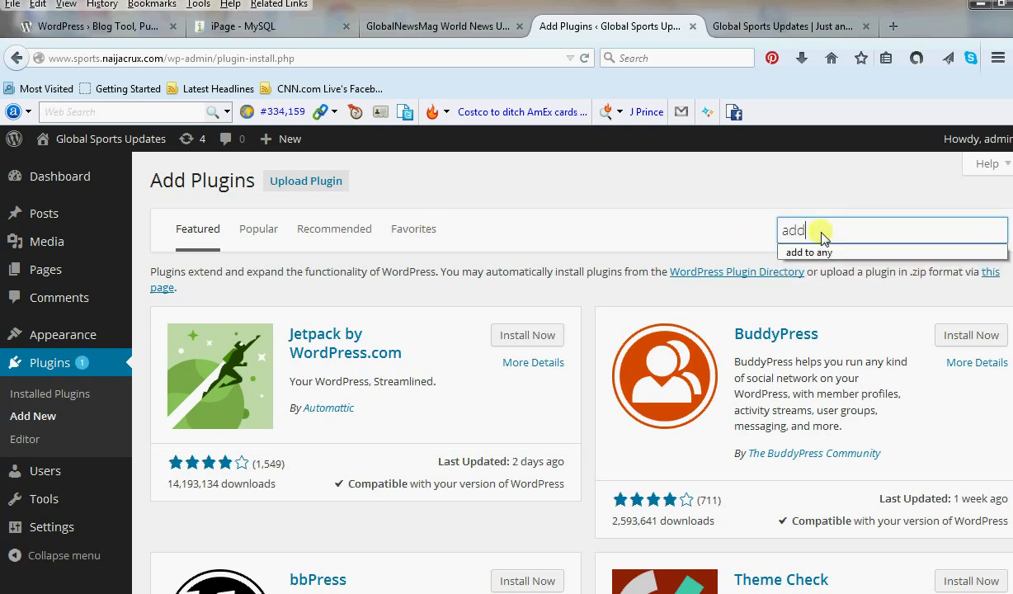
pyautogui.click(810, 253)
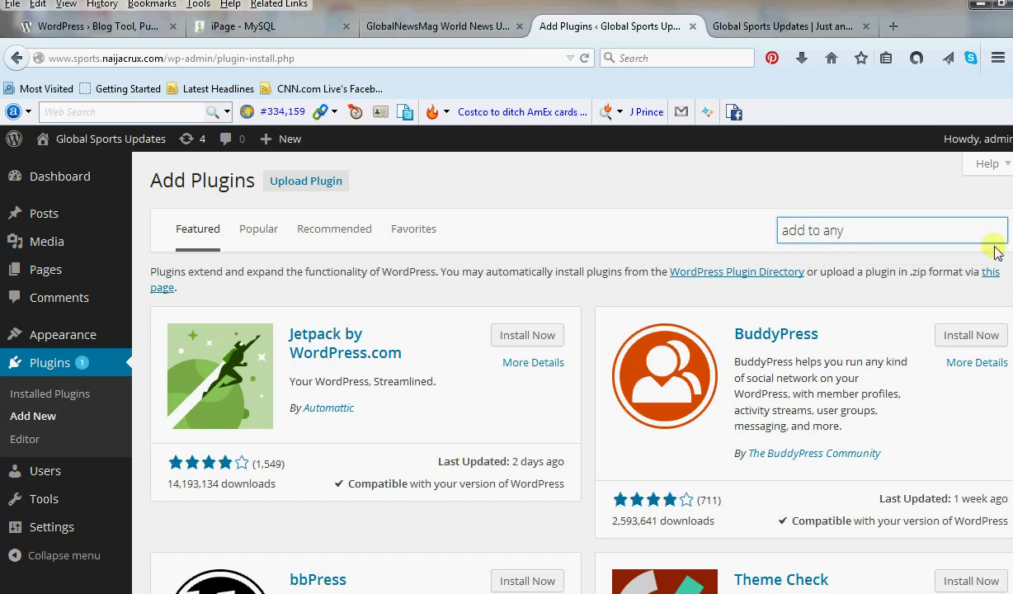
pyautogui.press('Return')
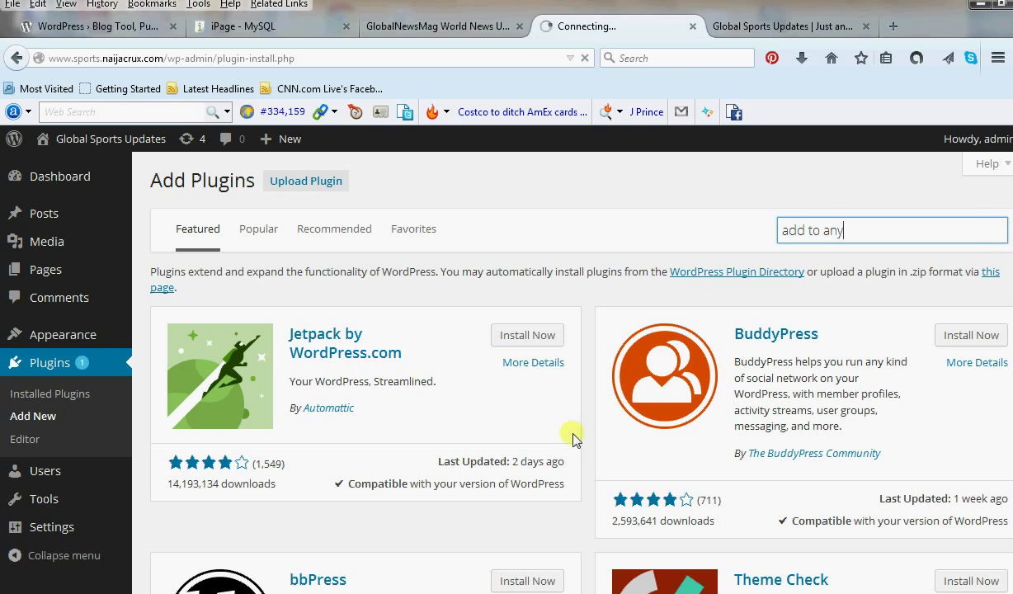
# Install and activate the Share Buttons by AddToAny 1.5.2 plugin.
pyautogui.scroll(-4, 433, 466)
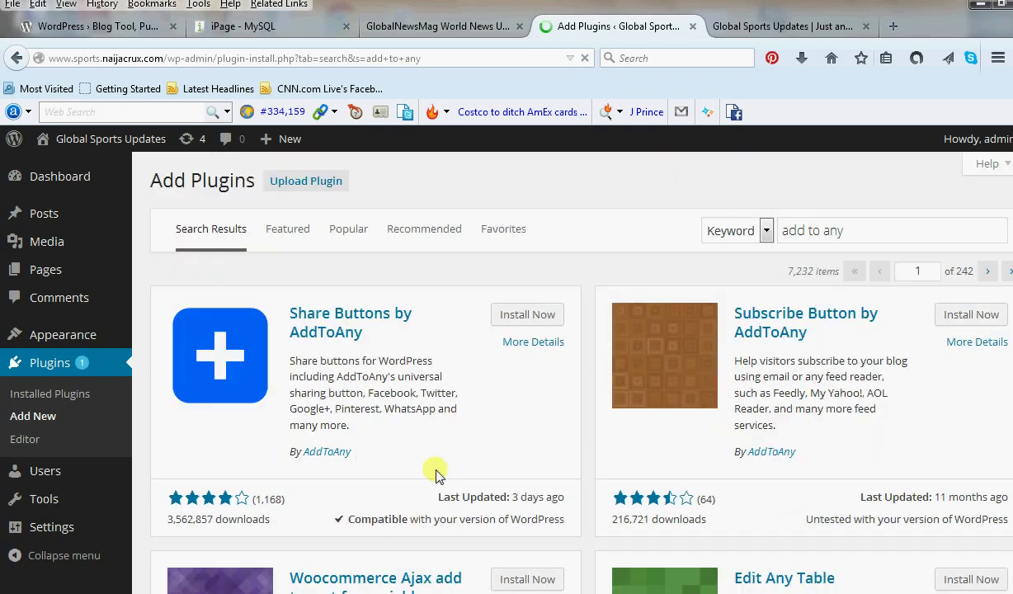
pyautogui.scroll(-6, 482, 511)
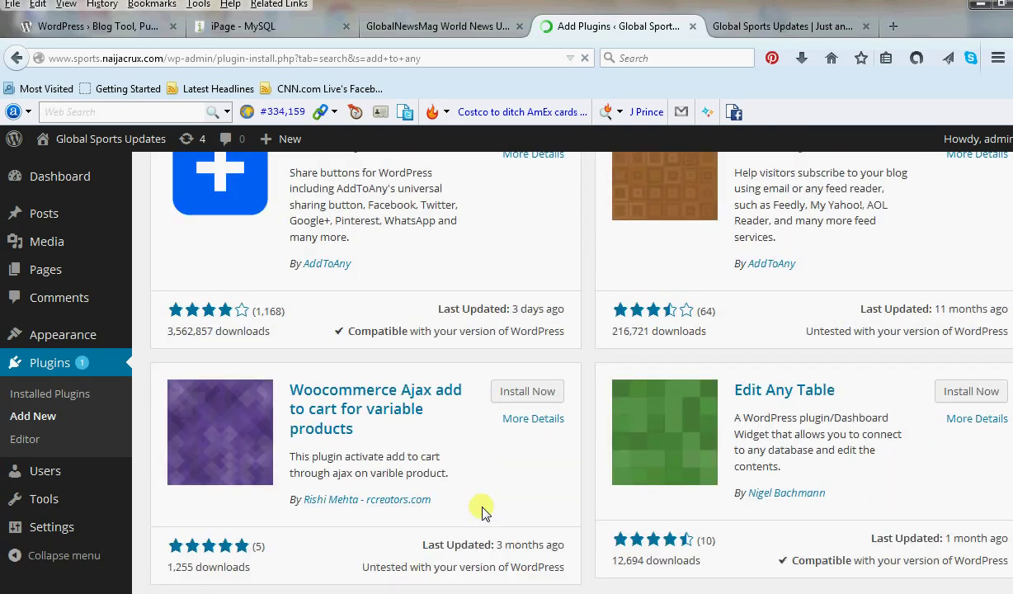
pyautogui.scroll(-7, 482, 511)
pyautogui.scroll(4, 482, 511)
pyautogui.scroll(10, 482, 511)
pyautogui.click(518, 316)
pyautogui.click(520, 345)
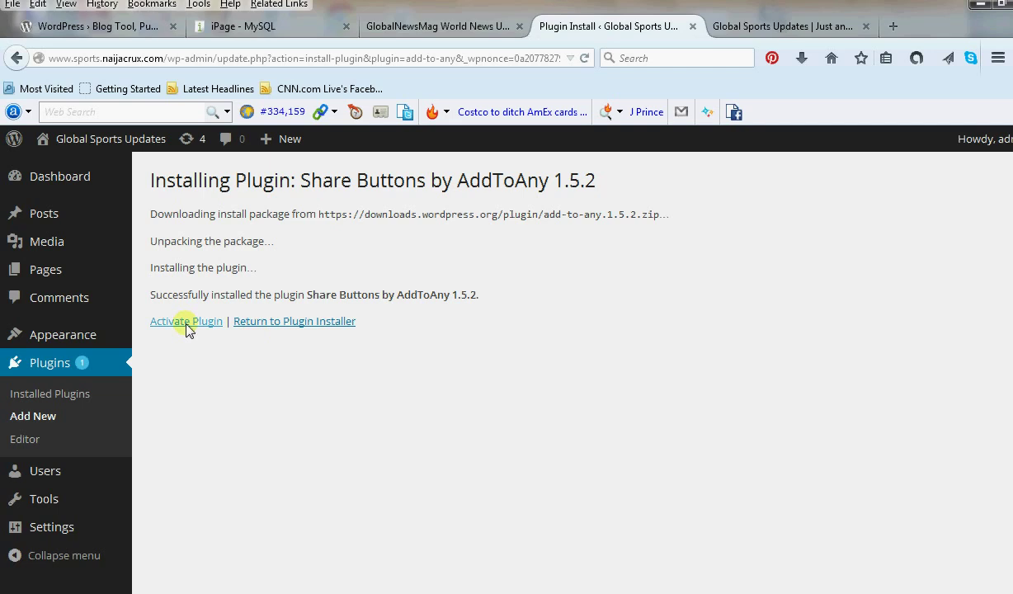
pyautogui.click(186, 323)
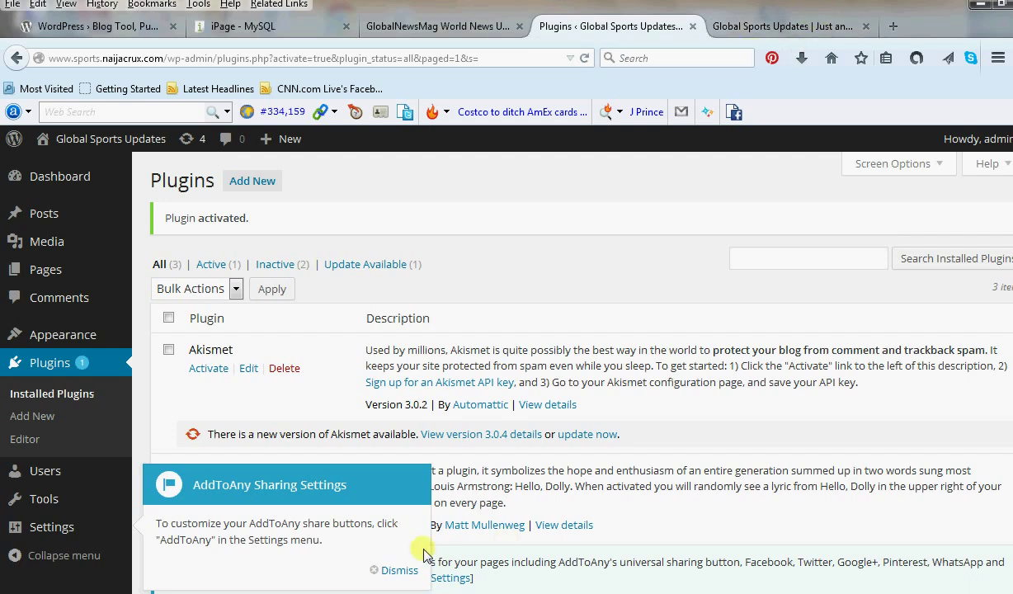
pyautogui.click(780, 26)
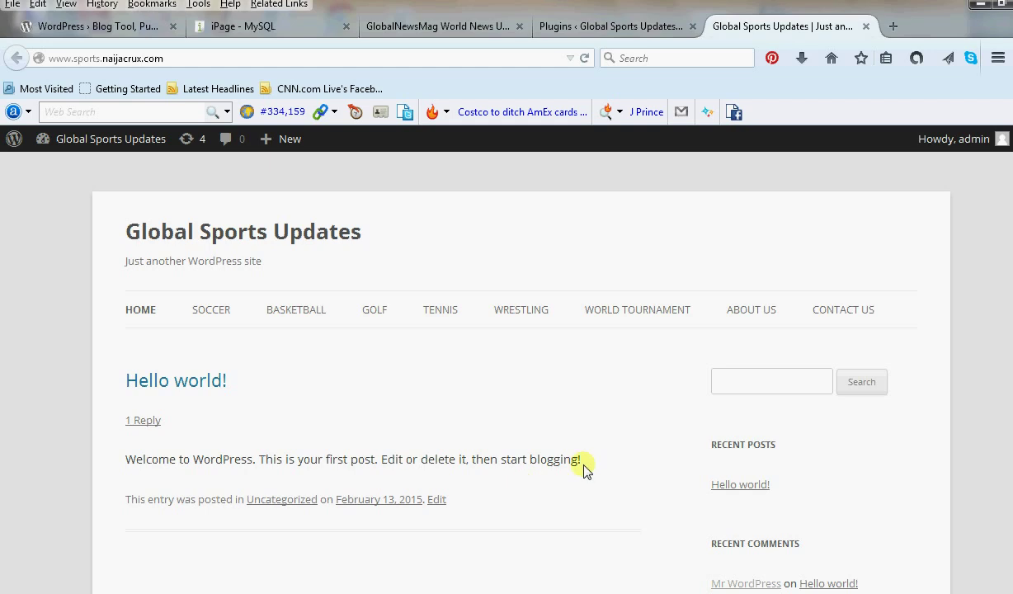
# Reload the front page to check the share buttons, then dismiss the AddToAny settings notice.
pyautogui.click(581, 60)
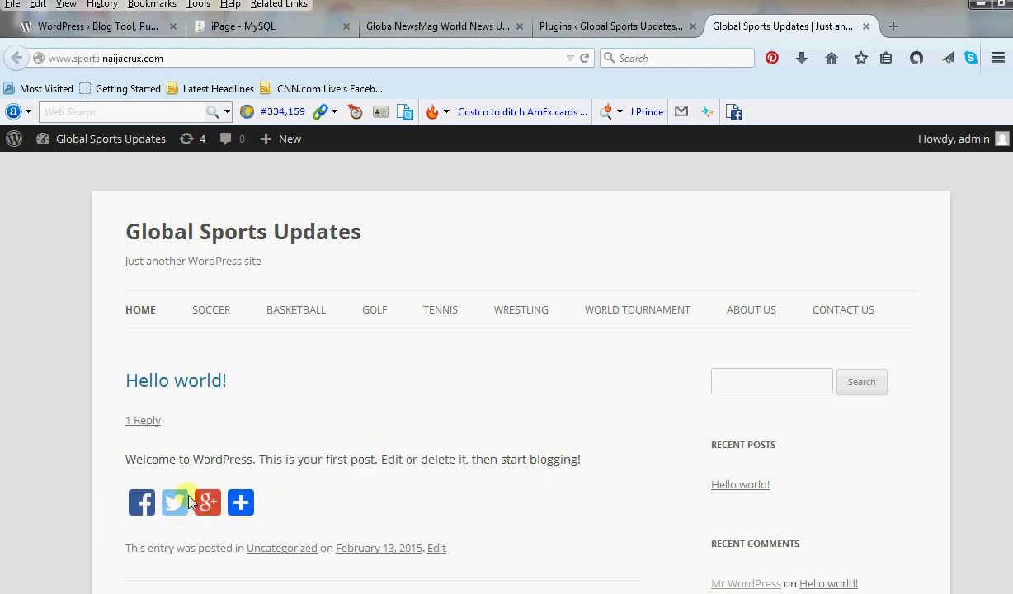
pyautogui.moveTo(241, 502)
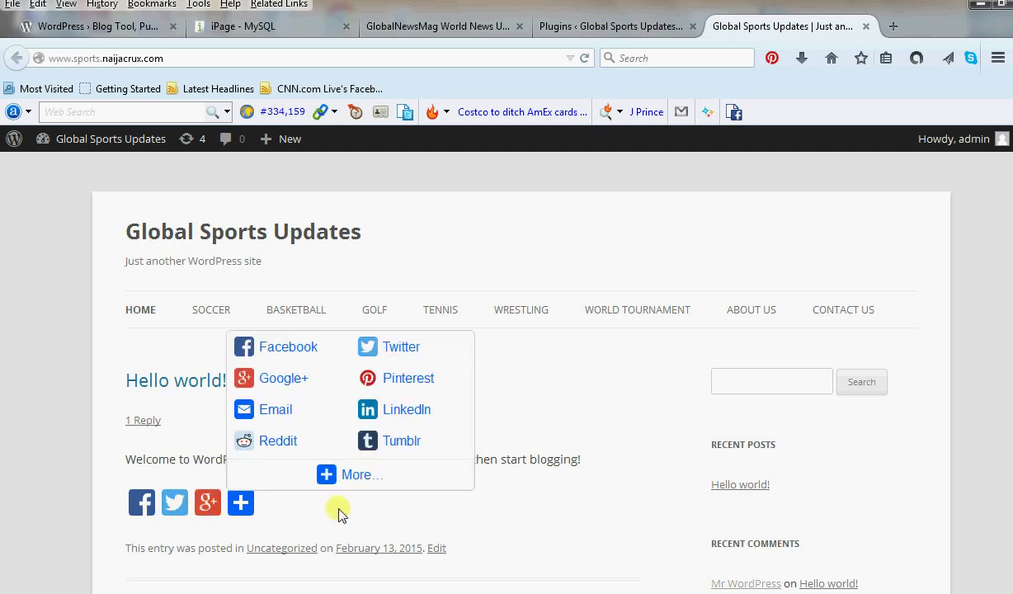
pyautogui.click(611, 31)
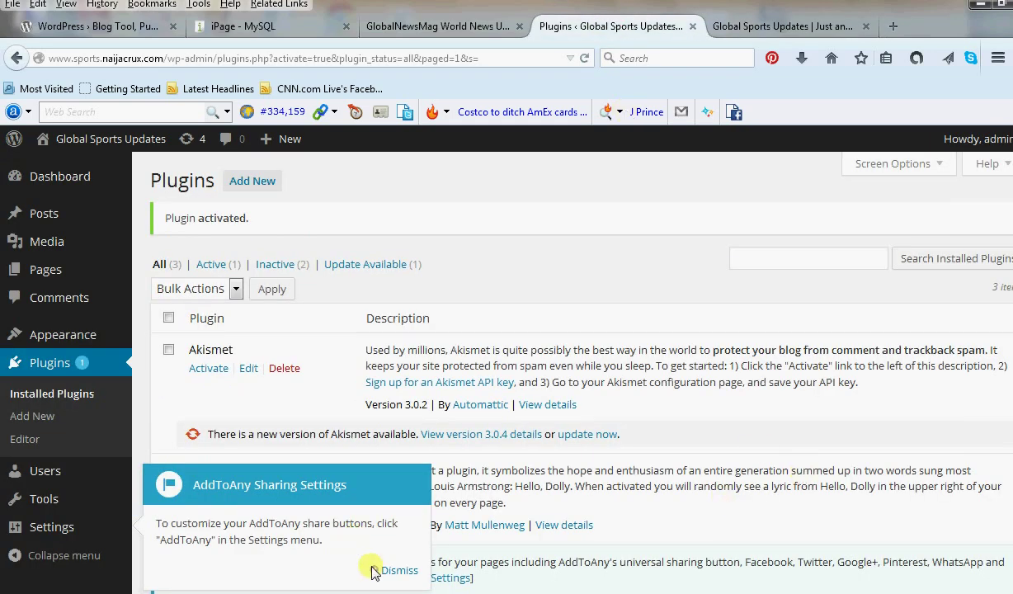
pyautogui.click(377, 570)
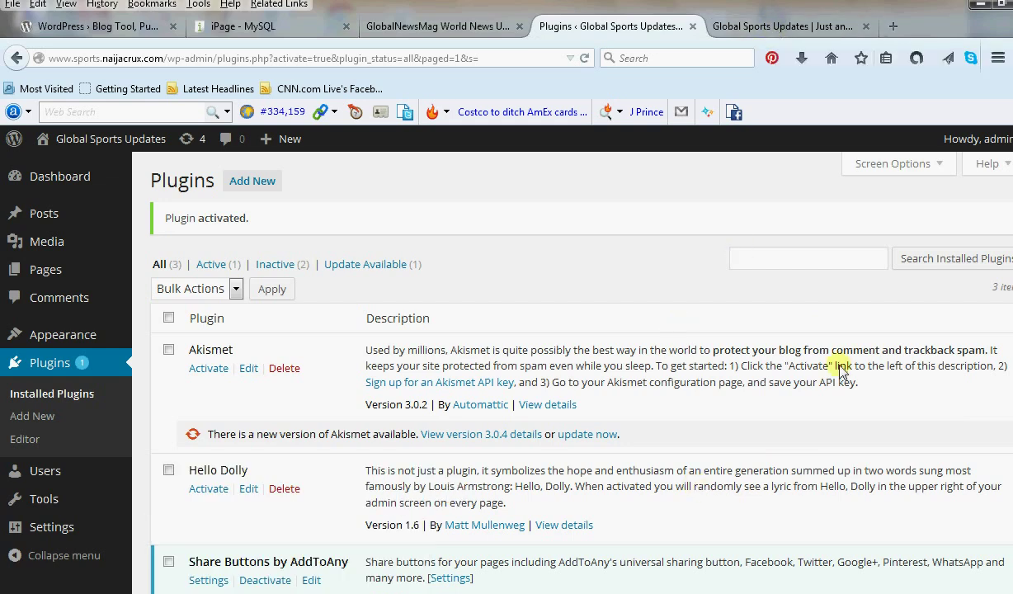
pyautogui.scroll(-2, 841, 363)
pyautogui.scroll(-1, 841, 363)
pyautogui.scroll(3, 842, 361)
# Compare the site front page with the Installed Plugins list.
pyautogui.click(742, 33)
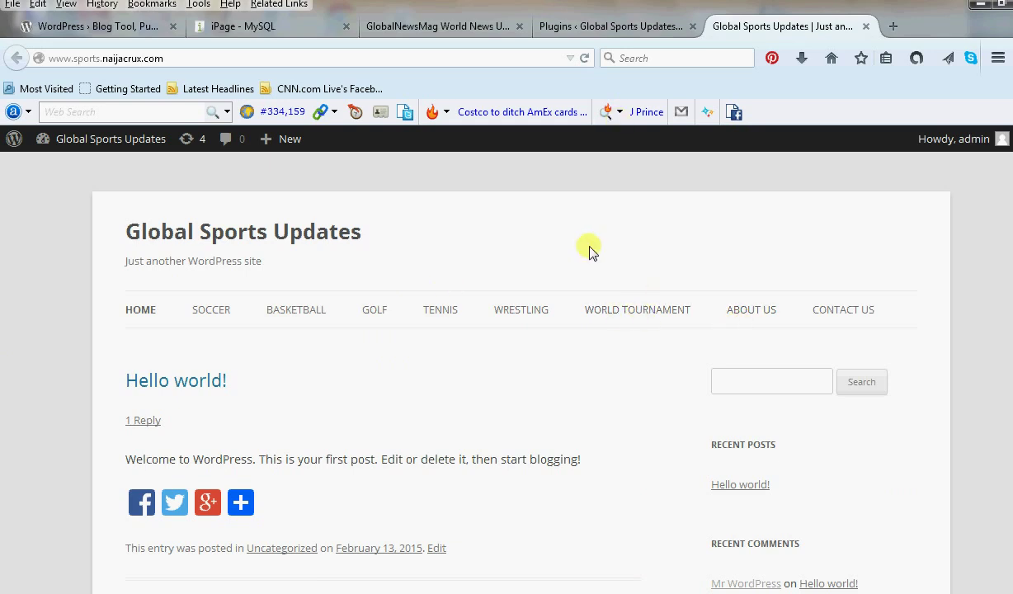
pyautogui.click(590, 28)
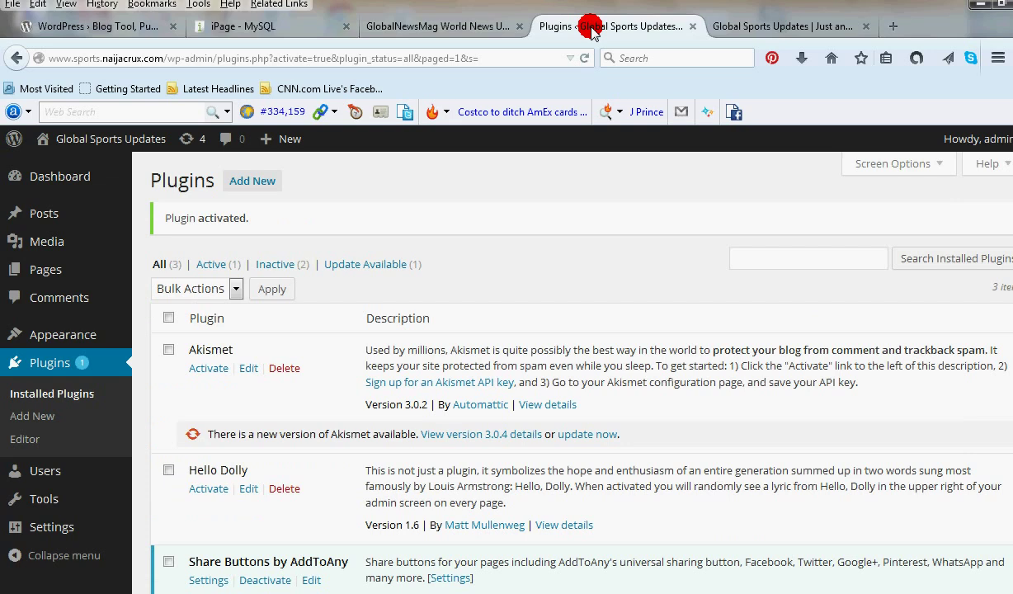
pyautogui.click(743, 26)
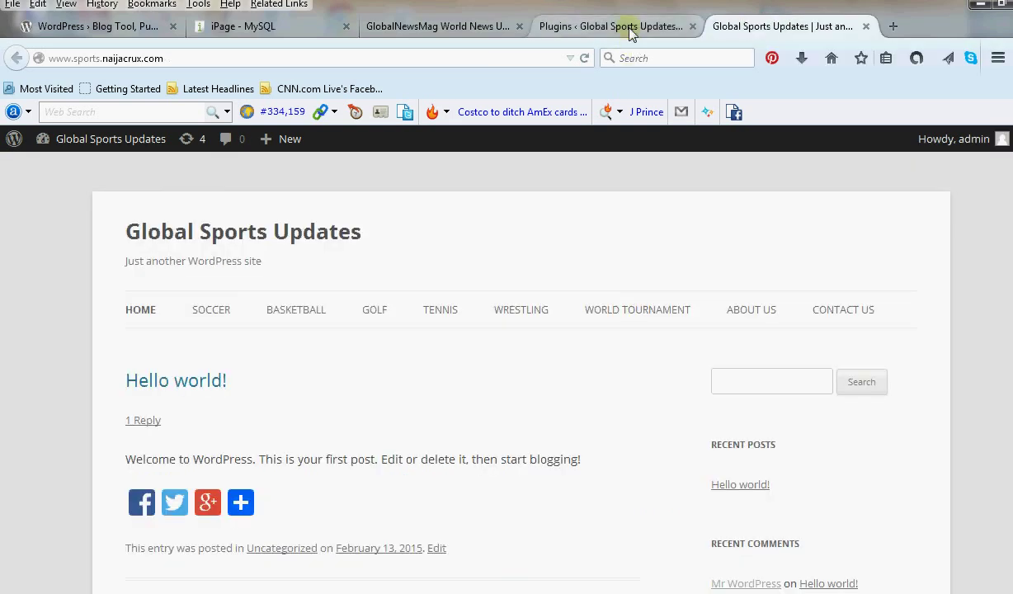
pyautogui.click(607, 27)
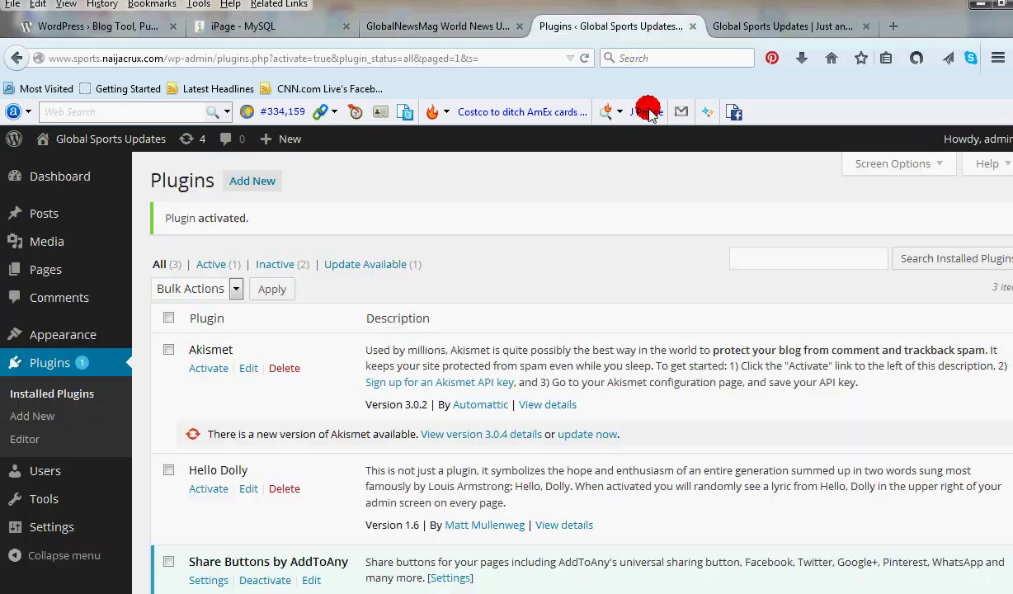
pyautogui.click(774, 28)
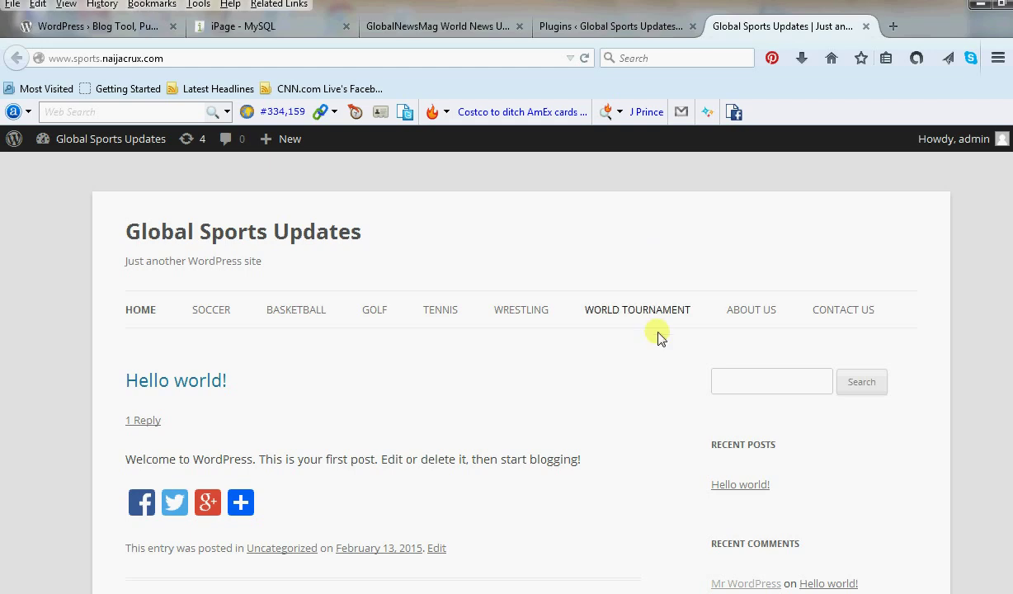
pyautogui.click(631, 29)
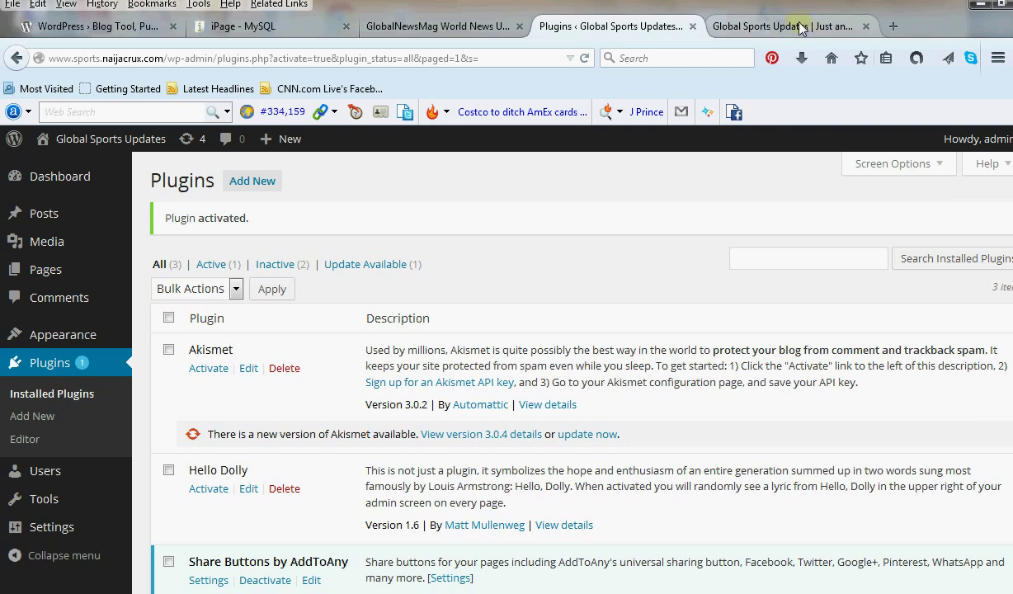
pyautogui.click(799, 27)
pyautogui.click(633, 26)
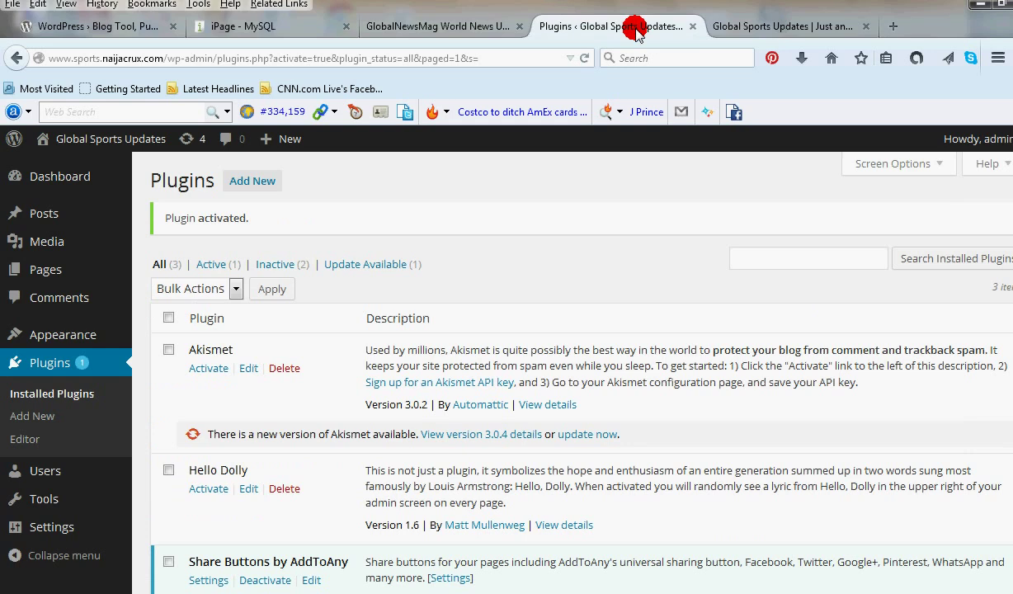
# Start a new post from Posts > Add New and bring up the golf article in Notepad.
pyautogui.scroll(-1, 733, 363)
pyautogui.scroll(-1, 732, 363)
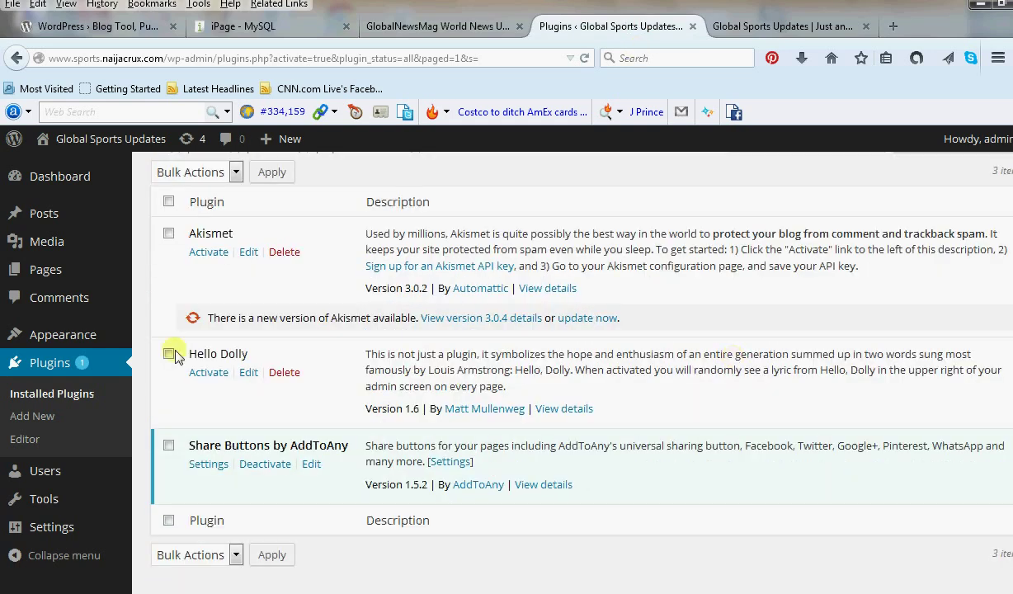
pyautogui.scroll(2, 57, 278)
pyautogui.moveTo(45, 220)
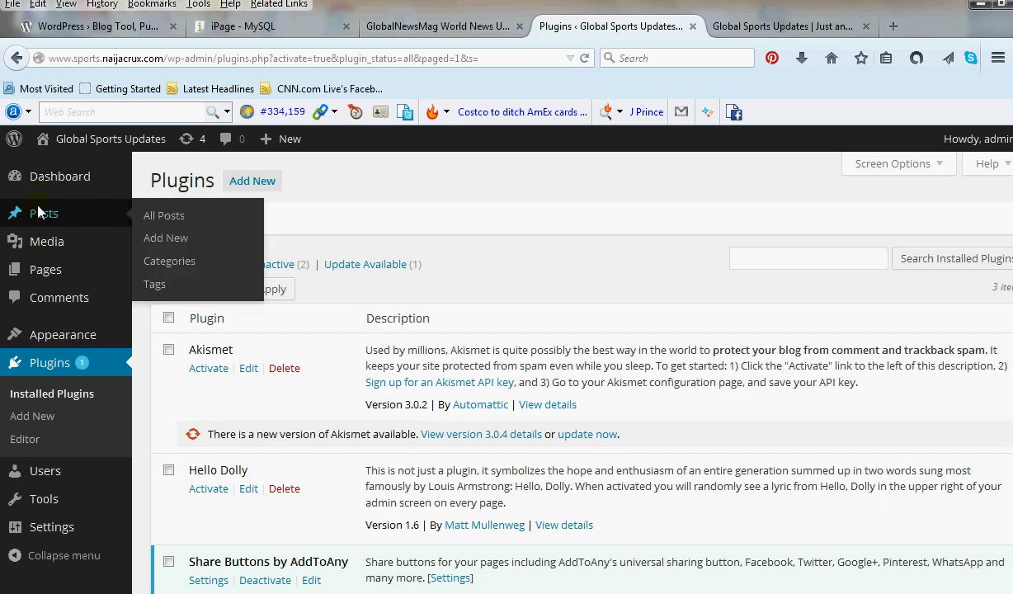
pyautogui.click(176, 235)
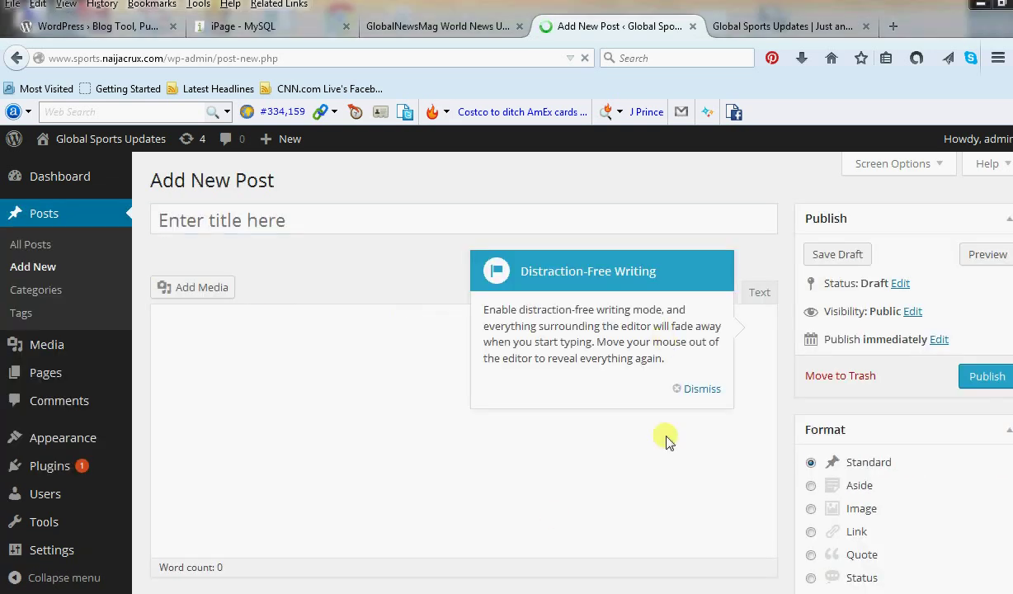
pyautogui.click(698, 389)
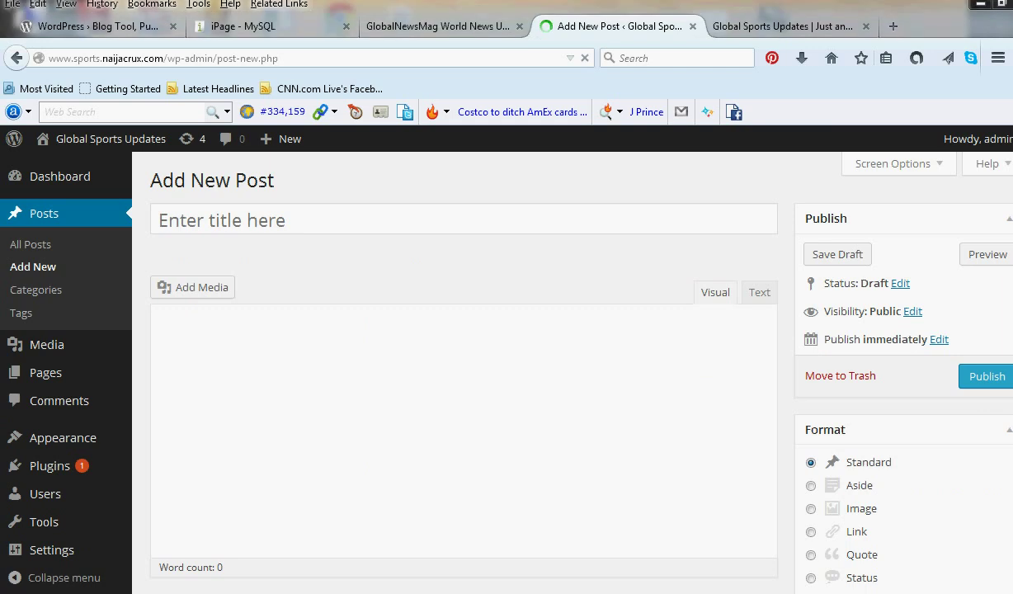
pyautogui.click(235, 592)
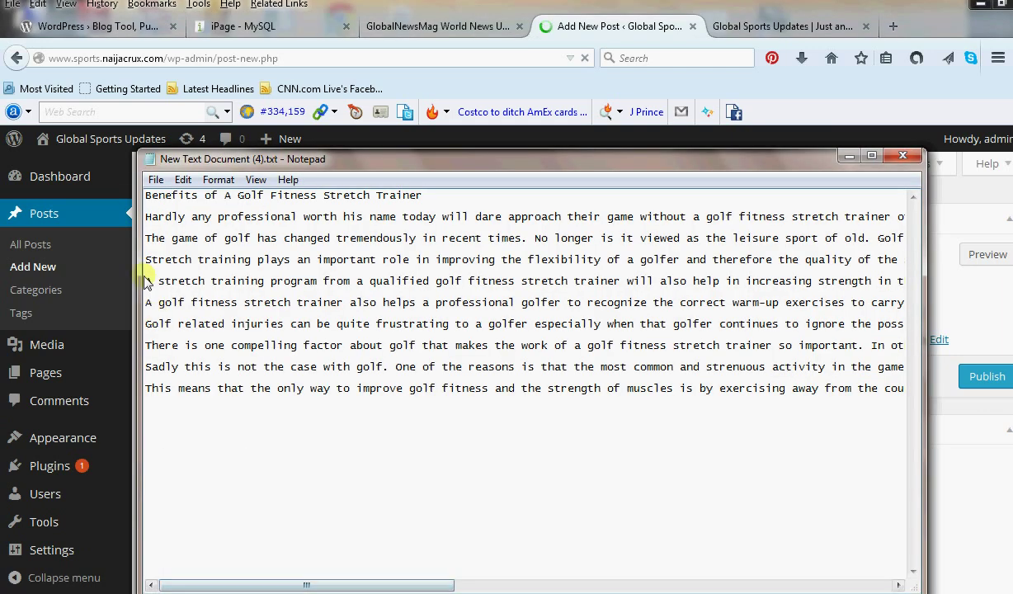
# Copy the golf article's body paragraphs from Notepad and return to the empty post body.
pyautogui.moveTo(147, 219); pyautogui.dragTo(991, 435)
pyautogui.rightClick(463, 302)
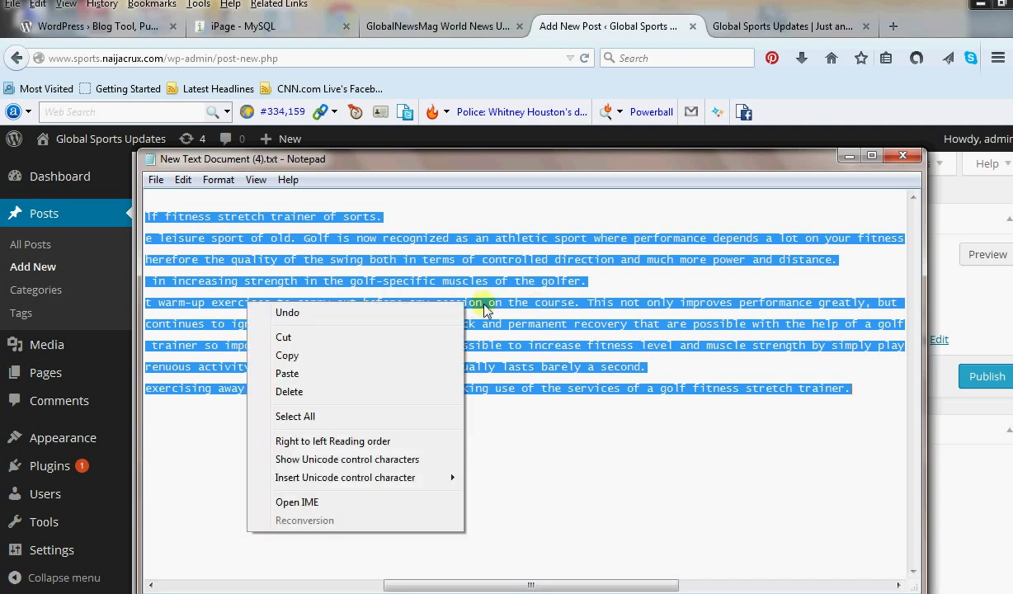
pyautogui.click(344, 355)
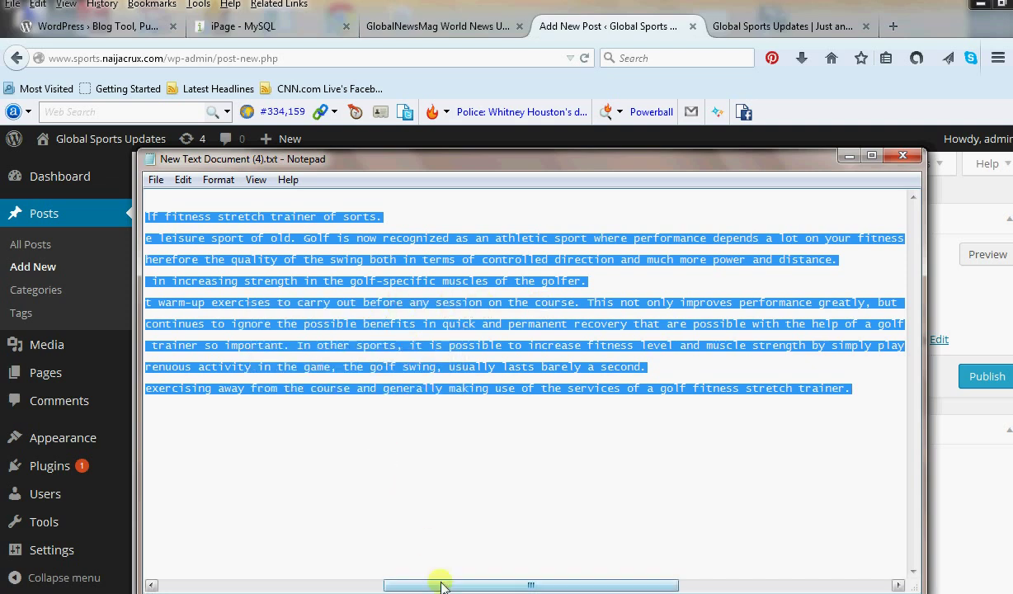
pyautogui.moveTo(440, 585); pyautogui.dragTo(152, 584)
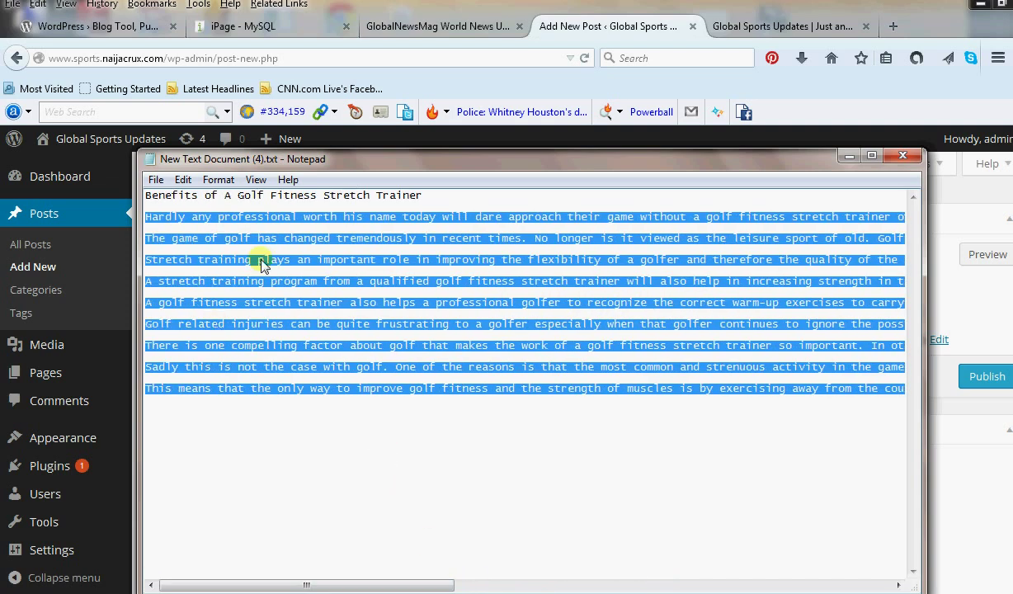
pyautogui.click(849, 156)
pyautogui.click(355, 375)
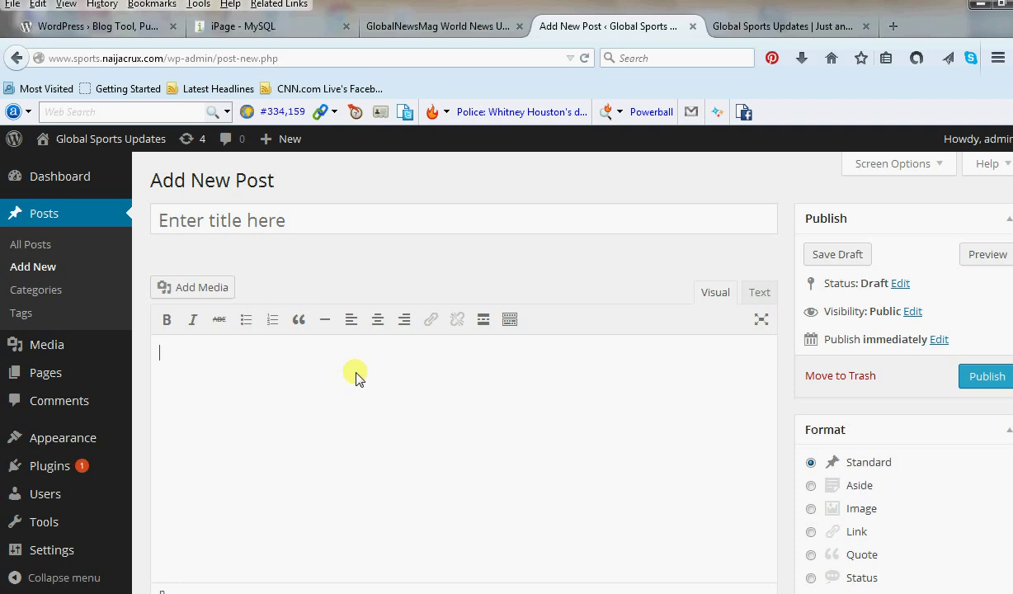
# Paste the article body and the title 'Benefits of A Golf Fitness Stretch Trainer' into the post.
pyautogui.hotkey('ctrl', 'v')
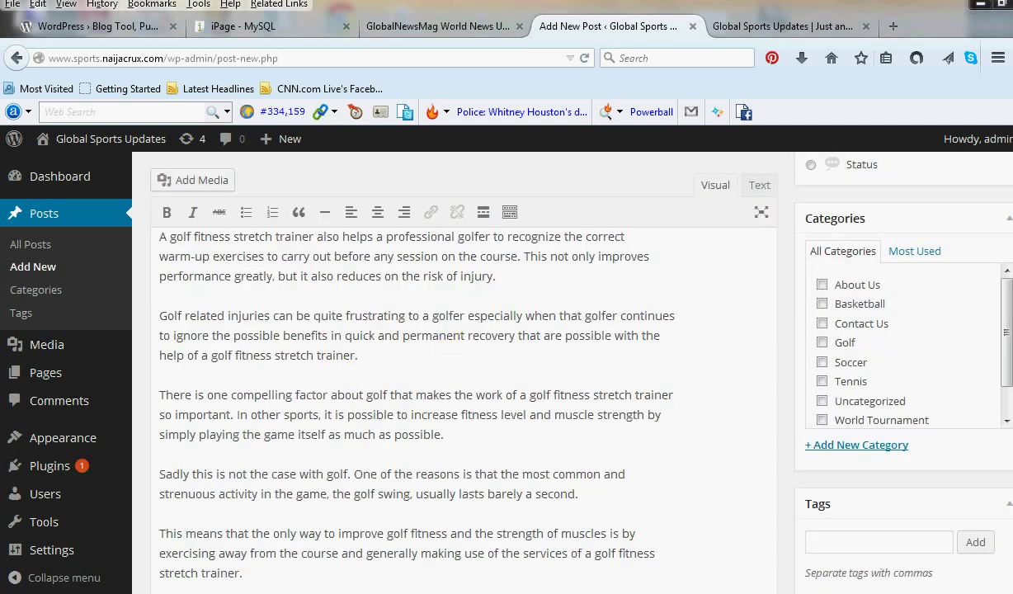
pyautogui.hotkey('alt', 'Tab')
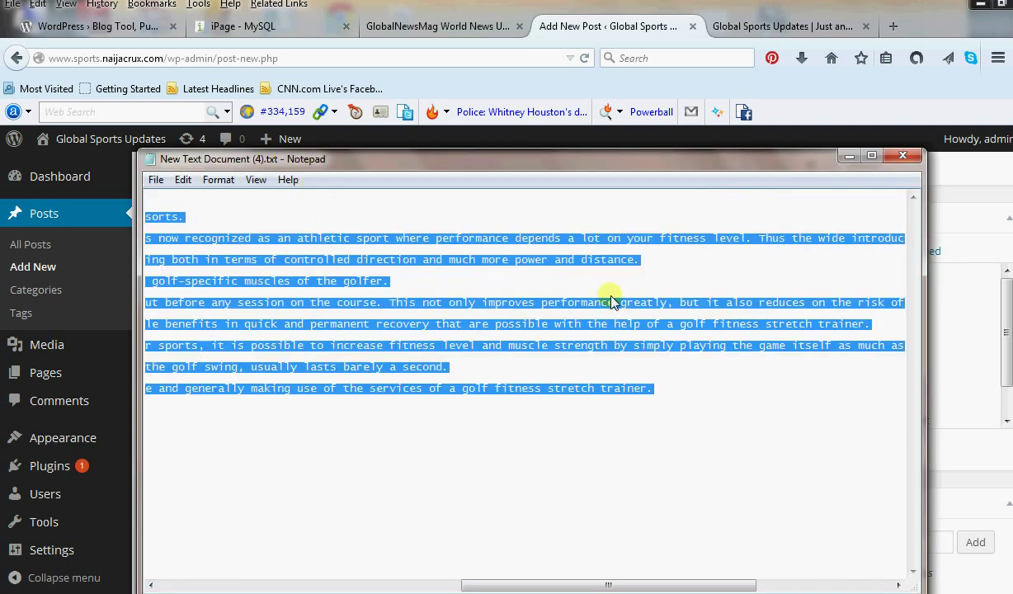
pyautogui.moveTo(627, 589); pyautogui.dragTo(309, 585)
pyautogui.moveTo(475, 199); pyautogui.dragTo(118, 205)
pyautogui.rightClick(196, 203)
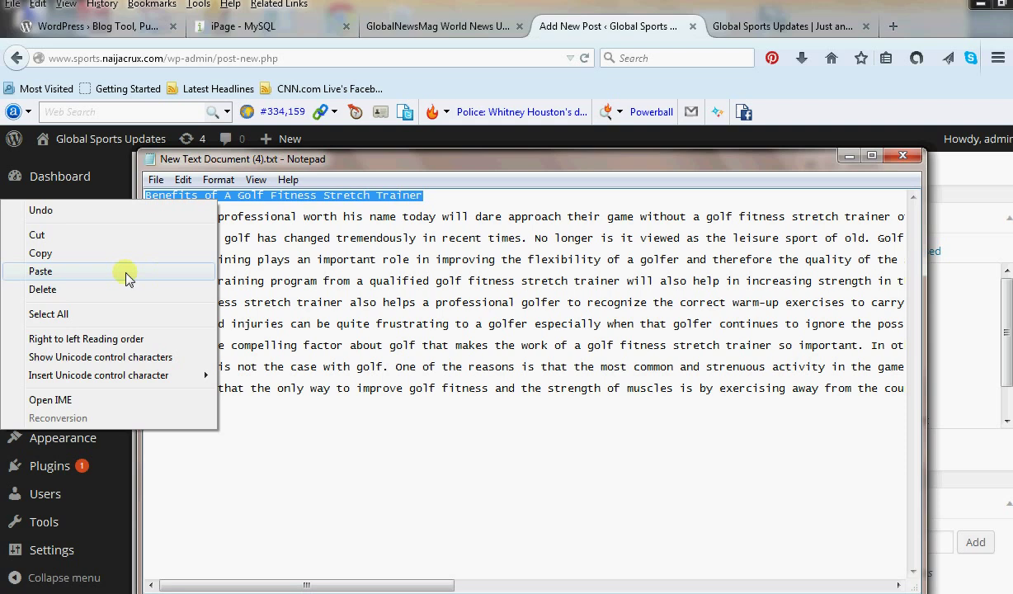
pyautogui.click(117, 254)
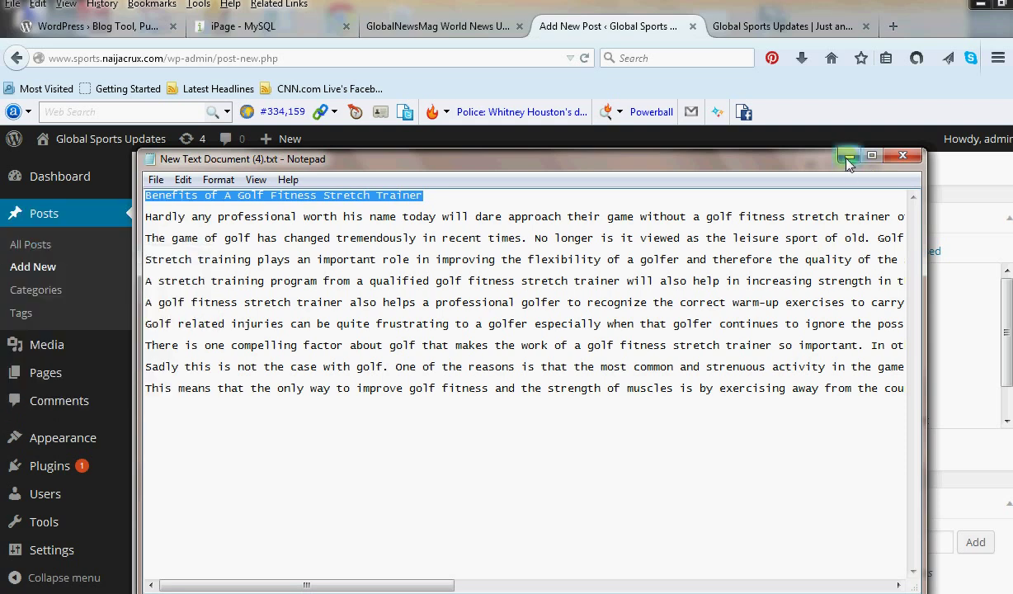
pyautogui.click(848, 157)
pyautogui.scroll(10, 510, 213)
pyautogui.click(519, 221)
pyautogui.rightClick(524, 221)
pyautogui.click(548, 287)
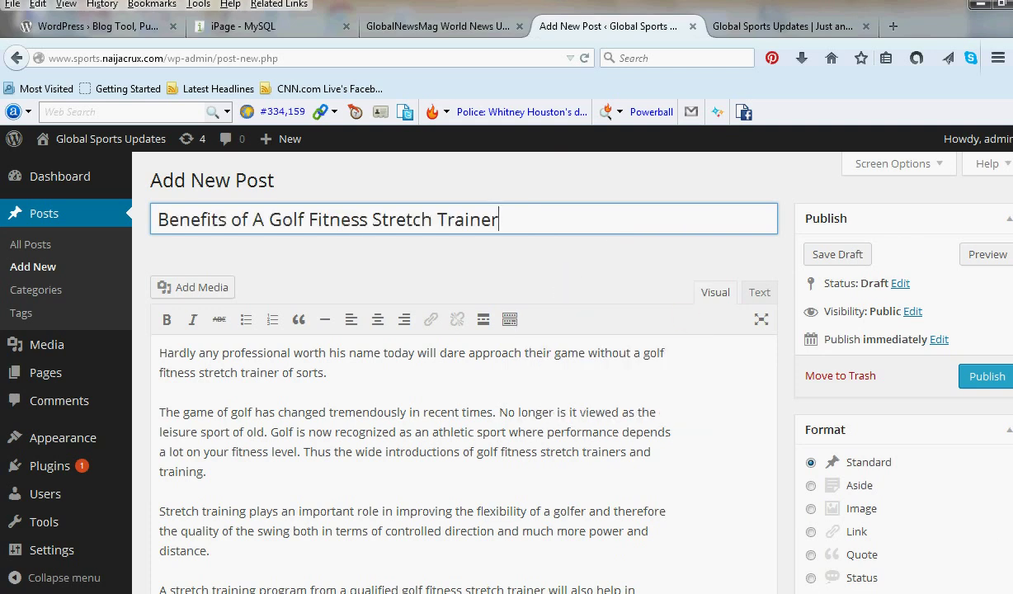
# Insert a Read More break after the second paragraph, ending 'training.'.
pyautogui.scroll(-7, 839, 459)
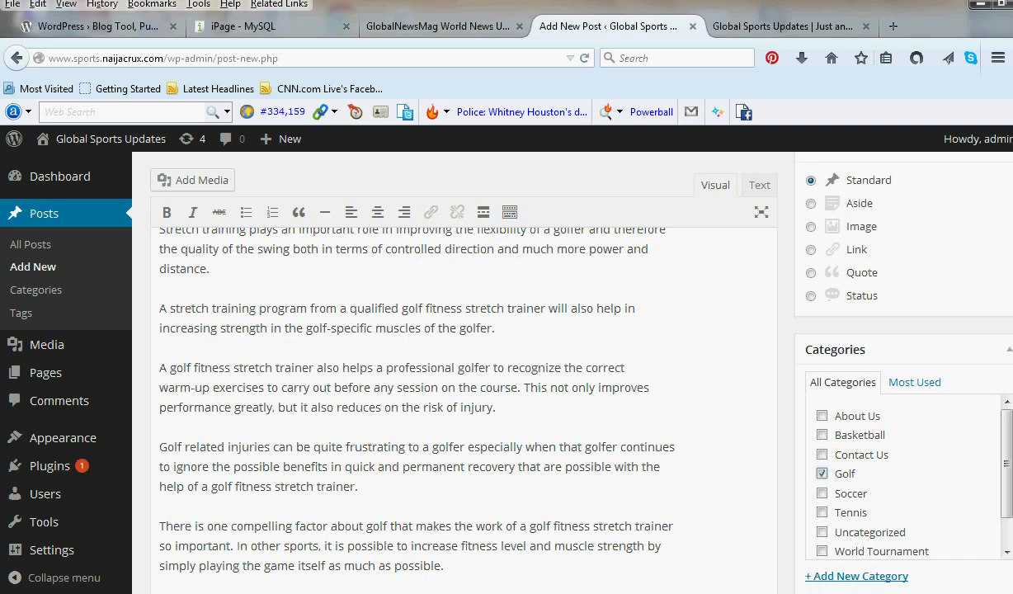
pyautogui.scroll(5, 462, 371)
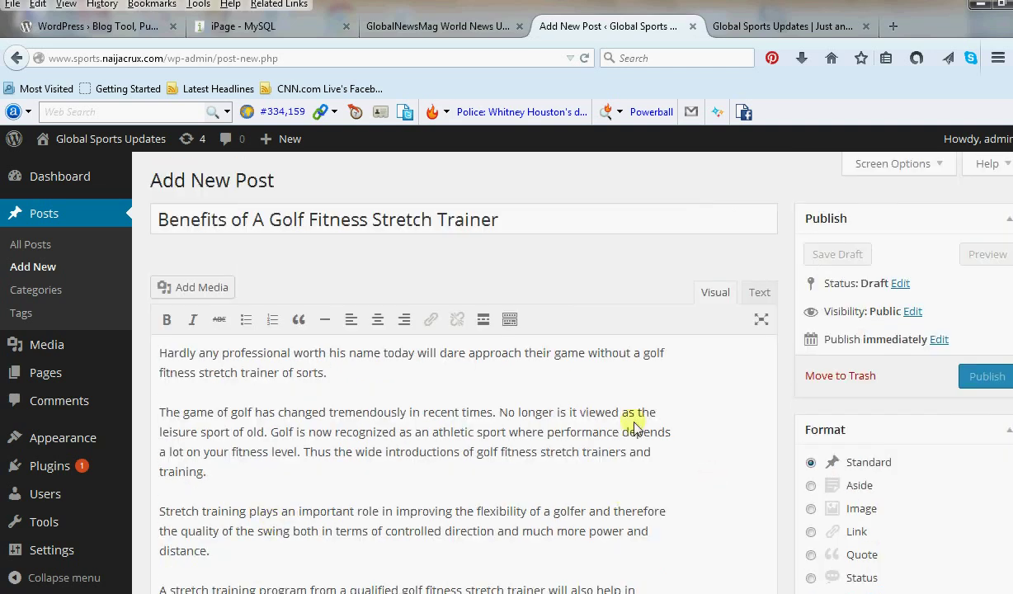
pyautogui.click(341, 474)
pyautogui.click(483, 319)
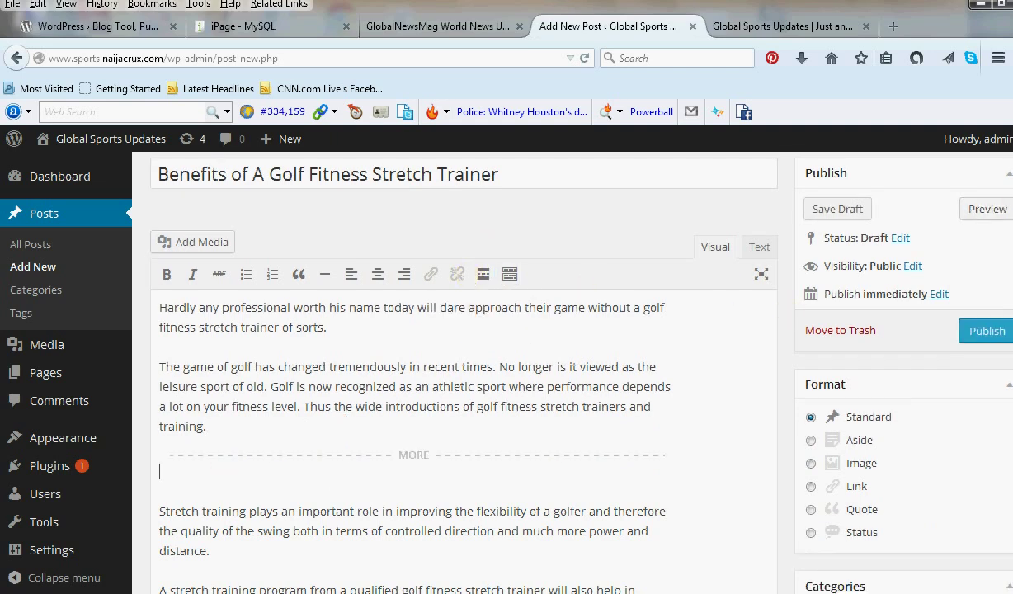
pyautogui.scroll(1, 920, 207)
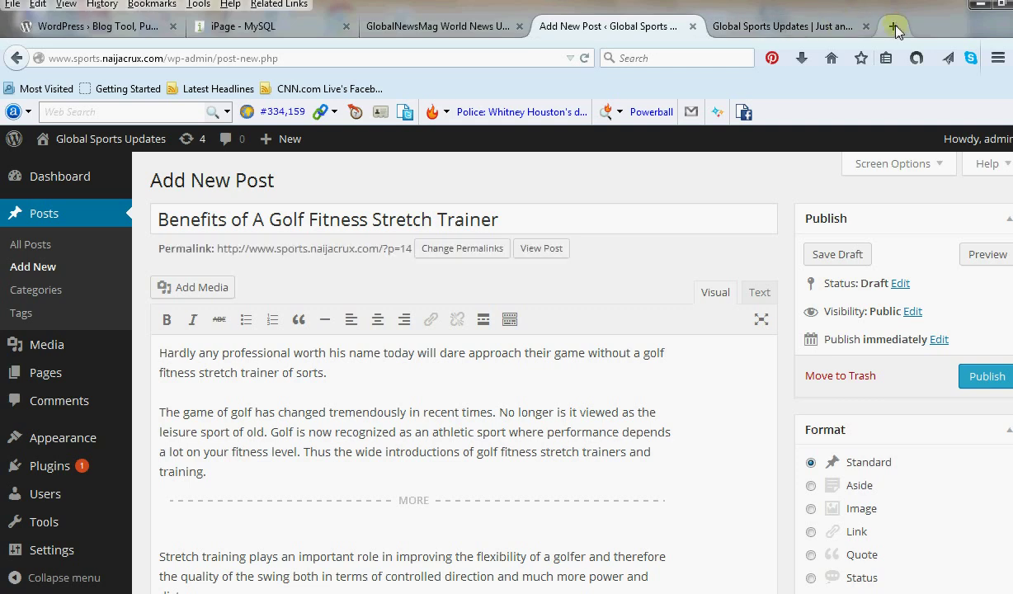
pyautogui.click(895, 25)
# Search Google Images for the article title.
pyautogui.write('google.com.ng/')
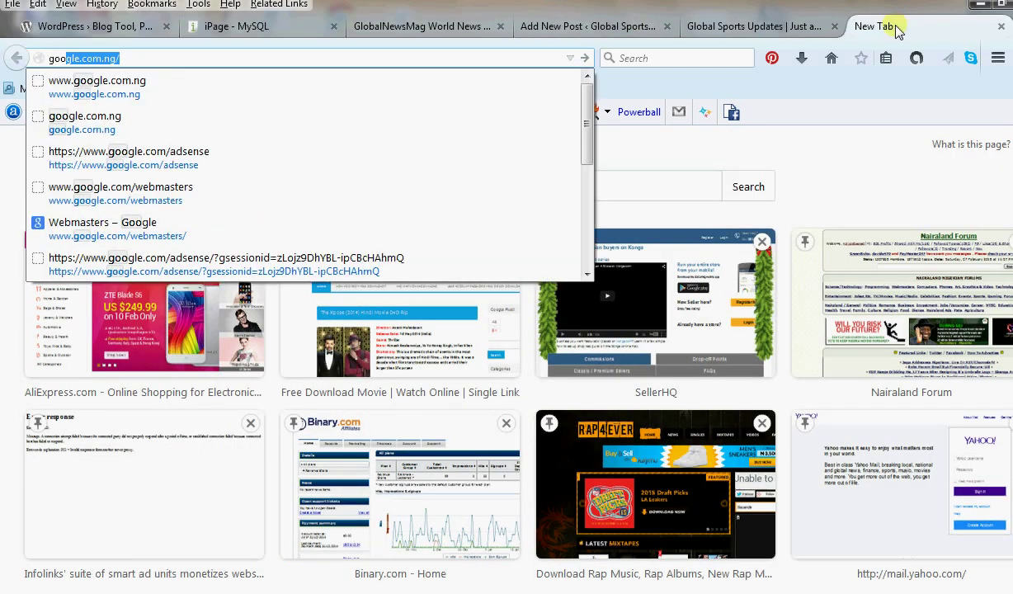
pyautogui.press('Return')
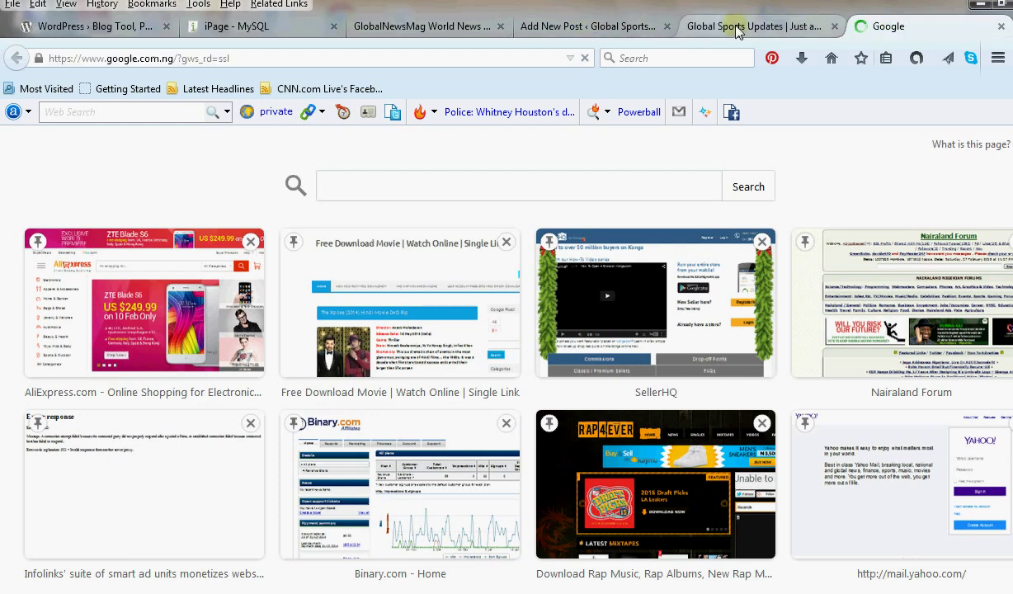
pyautogui.click(609, 388)
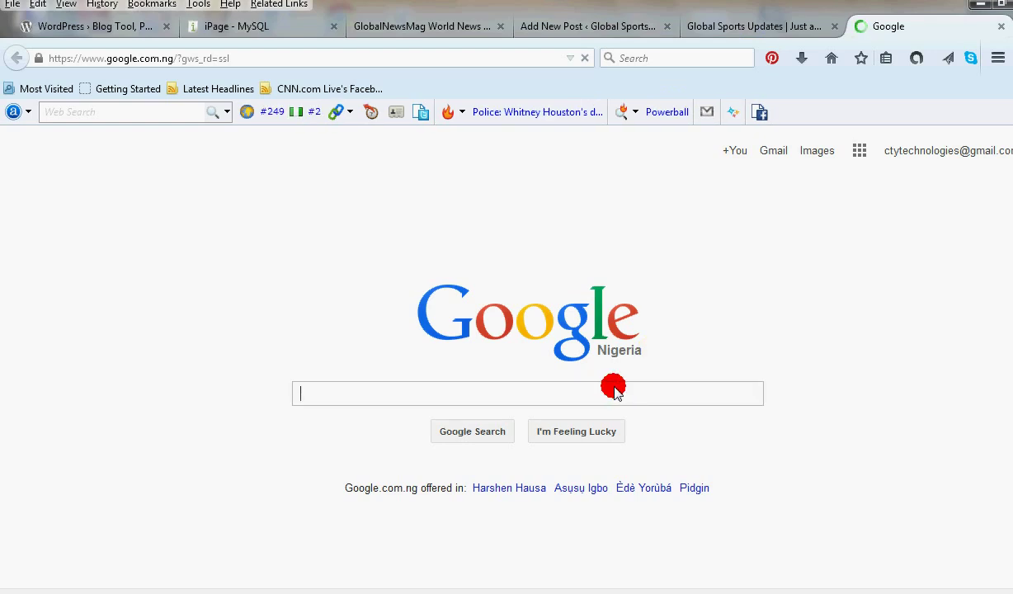
pyautogui.rightClick(635, 384)
pyautogui.click(657, 460)
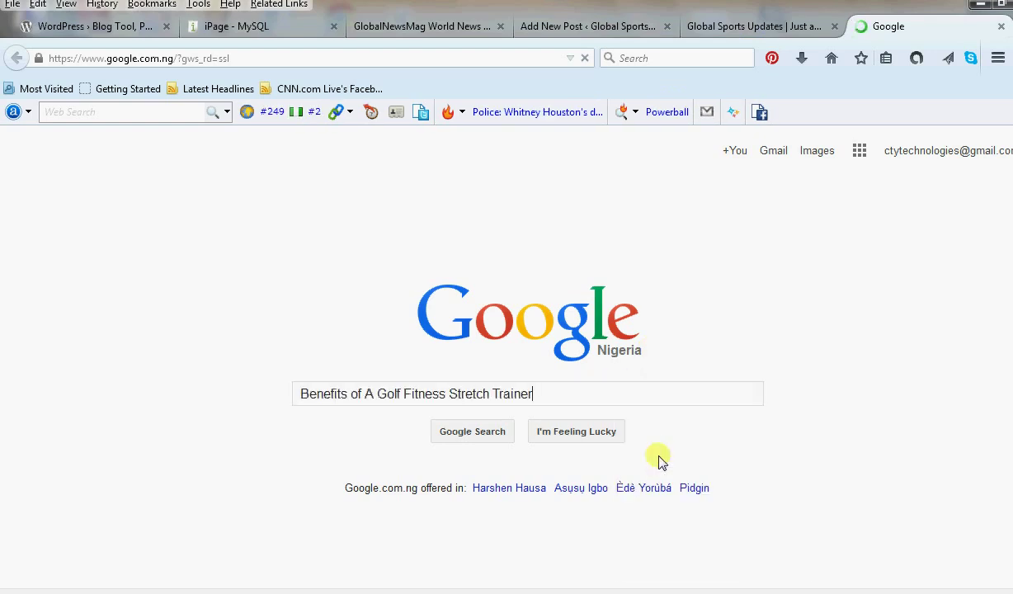
pyautogui.click(471, 435)
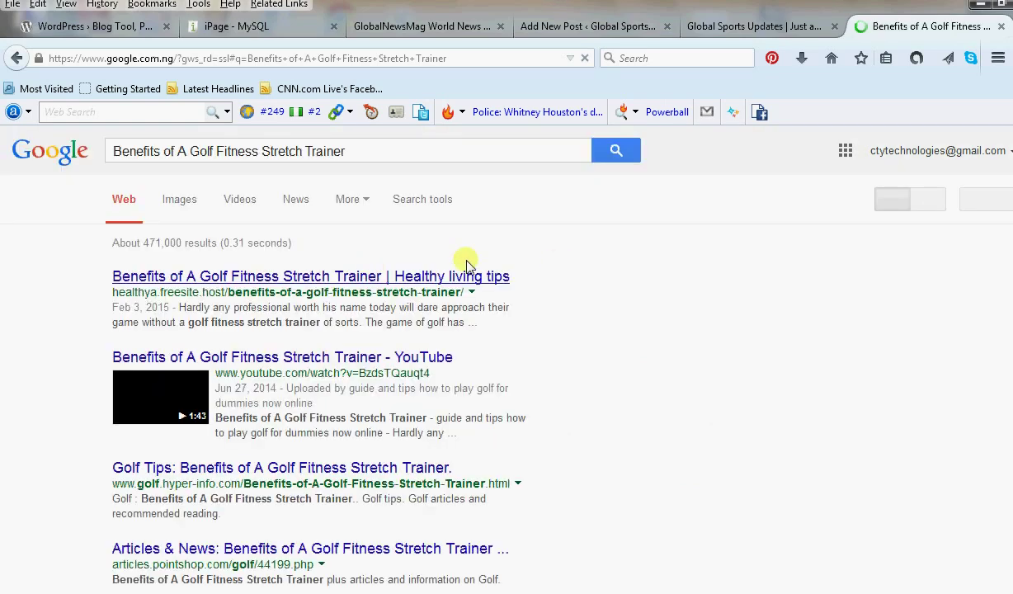
pyautogui.click(241, 189)
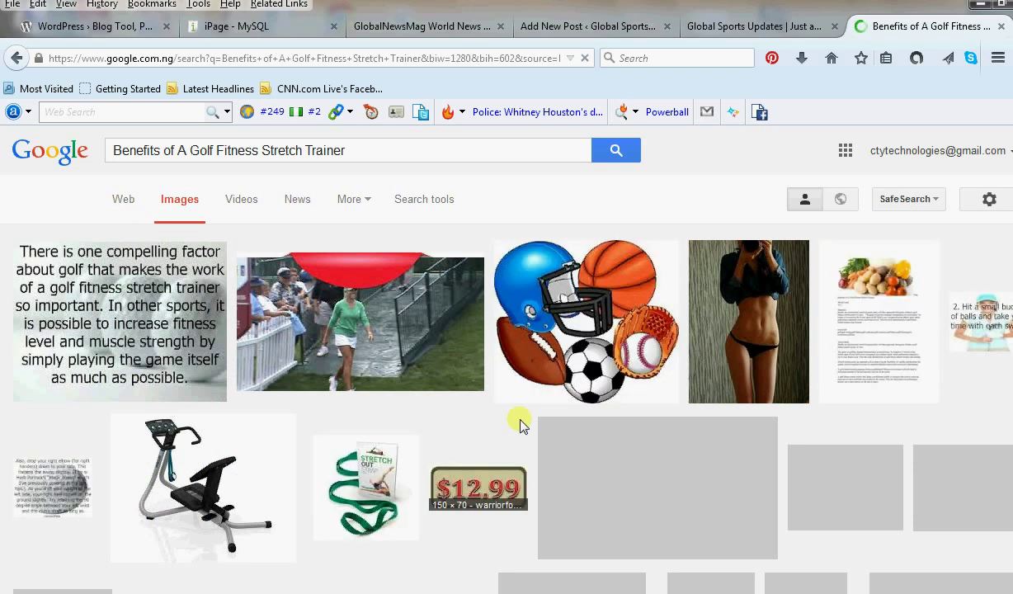
# Copy the golf stretching cartoon image from the results.
pyautogui.scroll(-2, 583, 424)
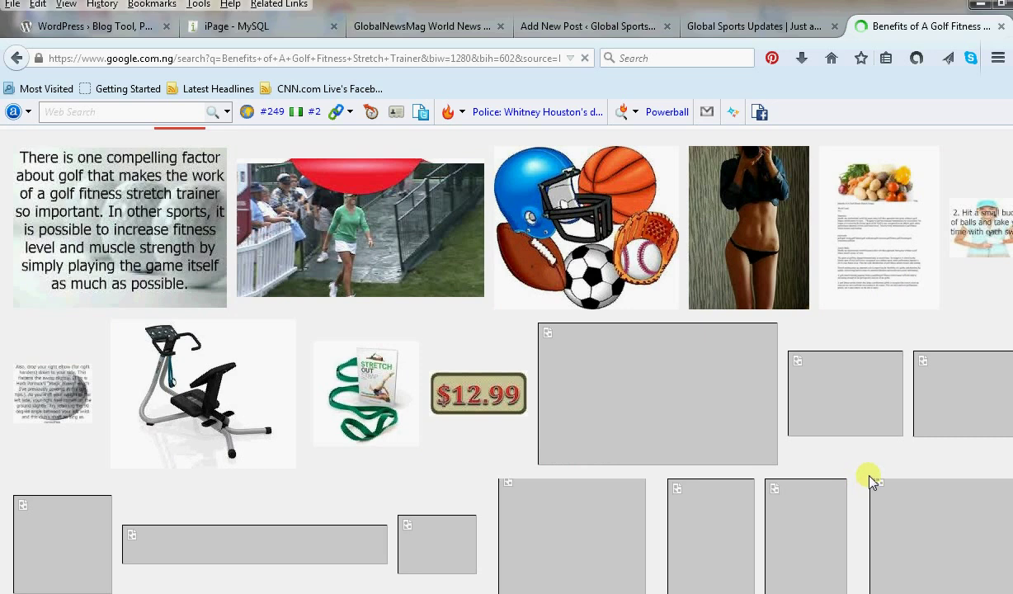
pyautogui.scroll(-5, 873, 481)
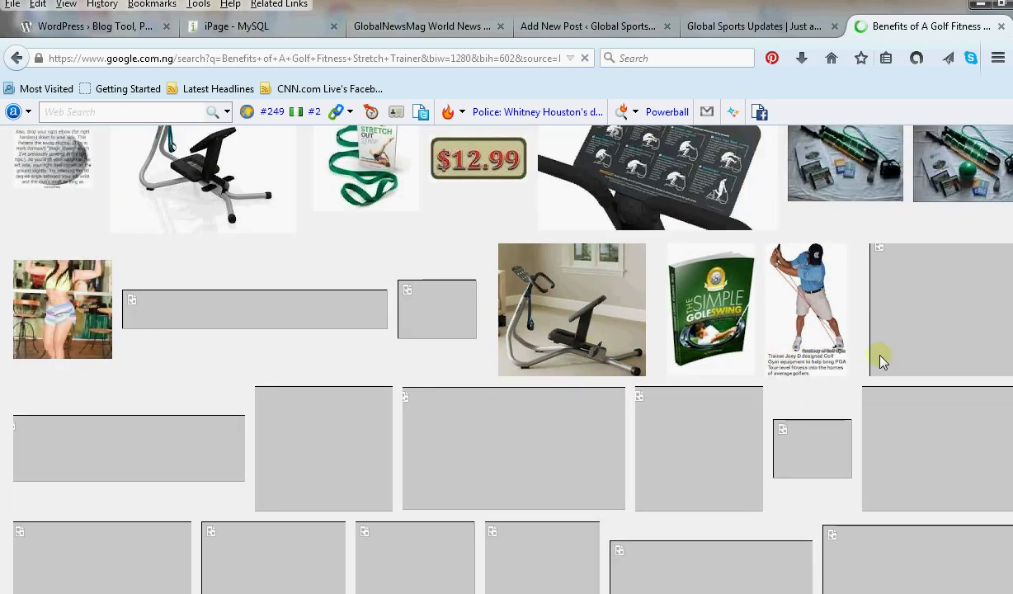
pyautogui.scroll(-4, 730, 472)
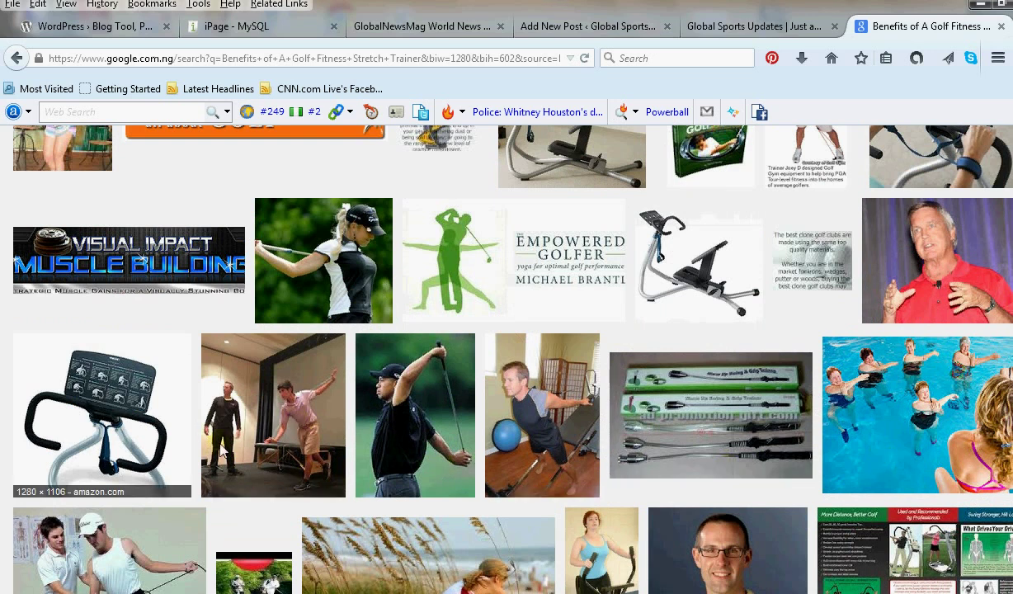
pyautogui.scroll(-2, 454, 437)
pyautogui.scroll(2, 462, 447)
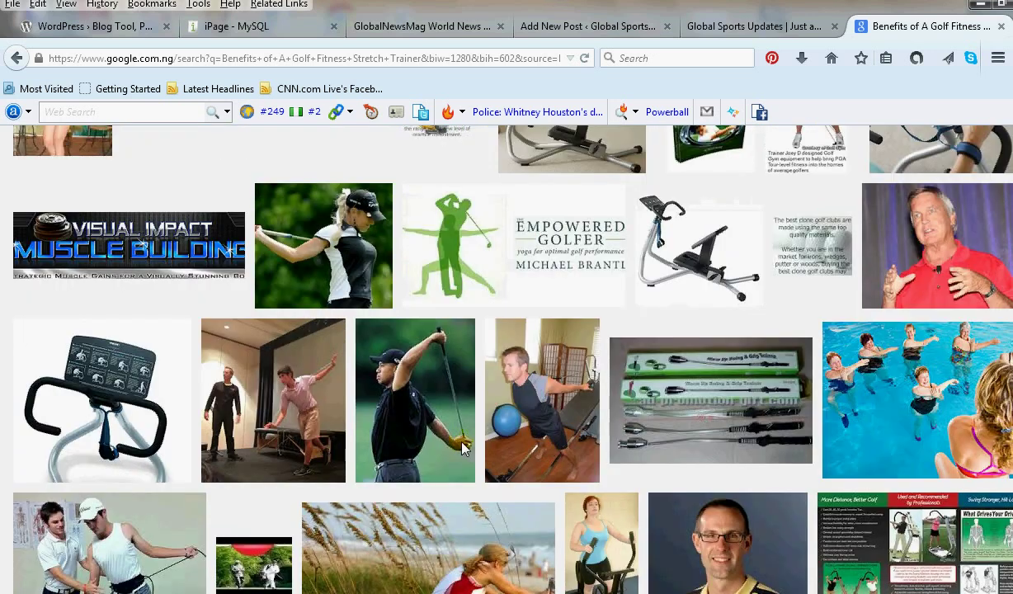
pyautogui.click(472, 257)
pyautogui.scroll(-8, 651, 461)
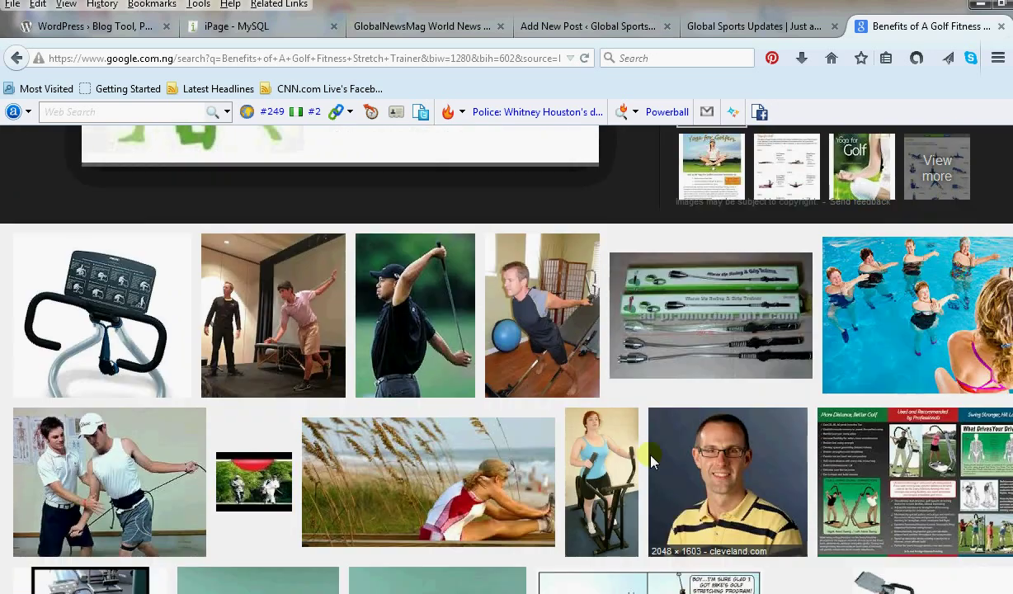
pyautogui.scroll(-6, 650, 461)
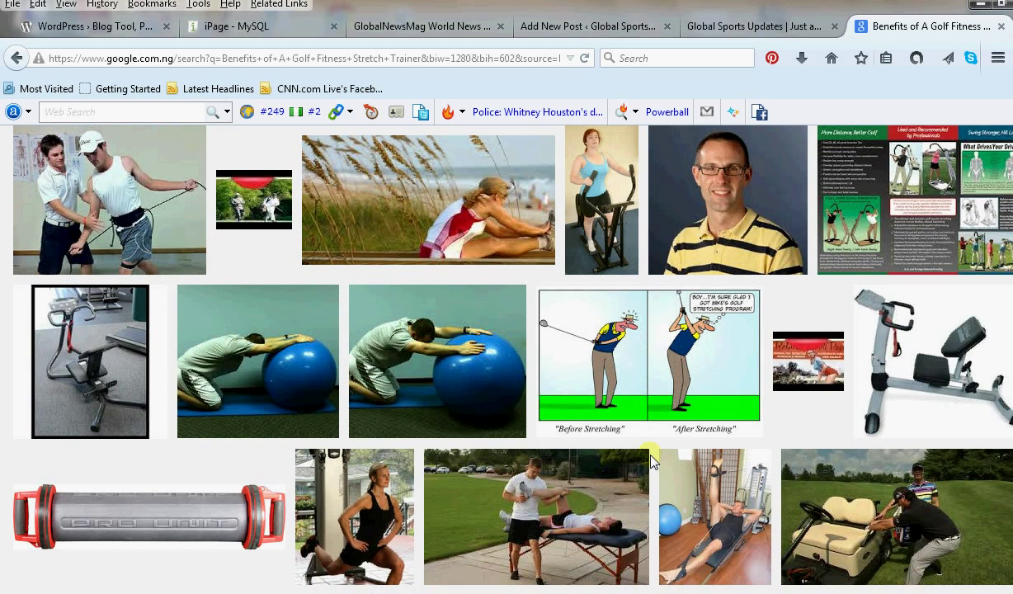
pyautogui.click(651, 398)
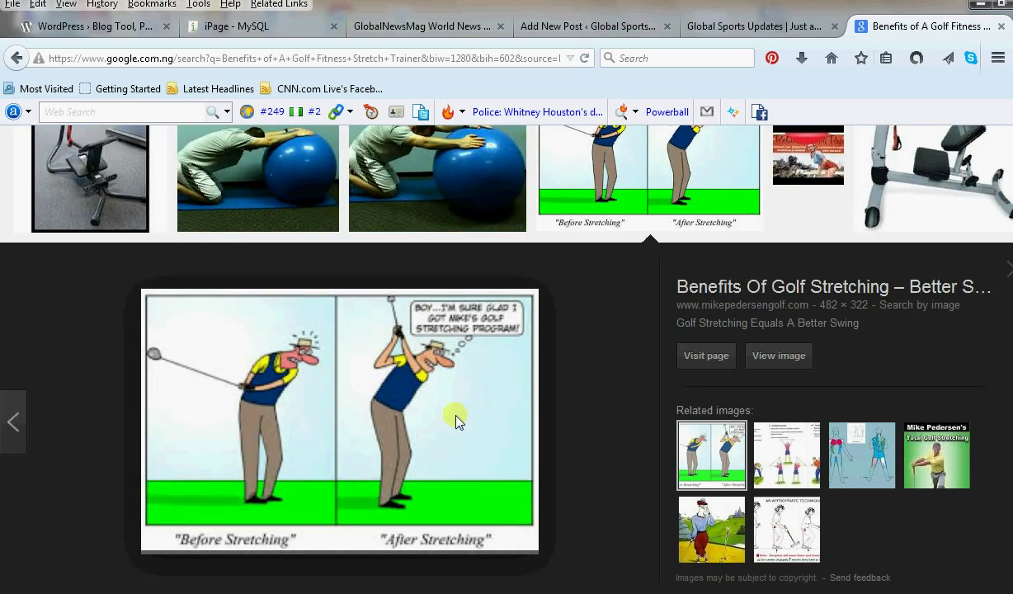
pyautogui.rightClick(370, 408)
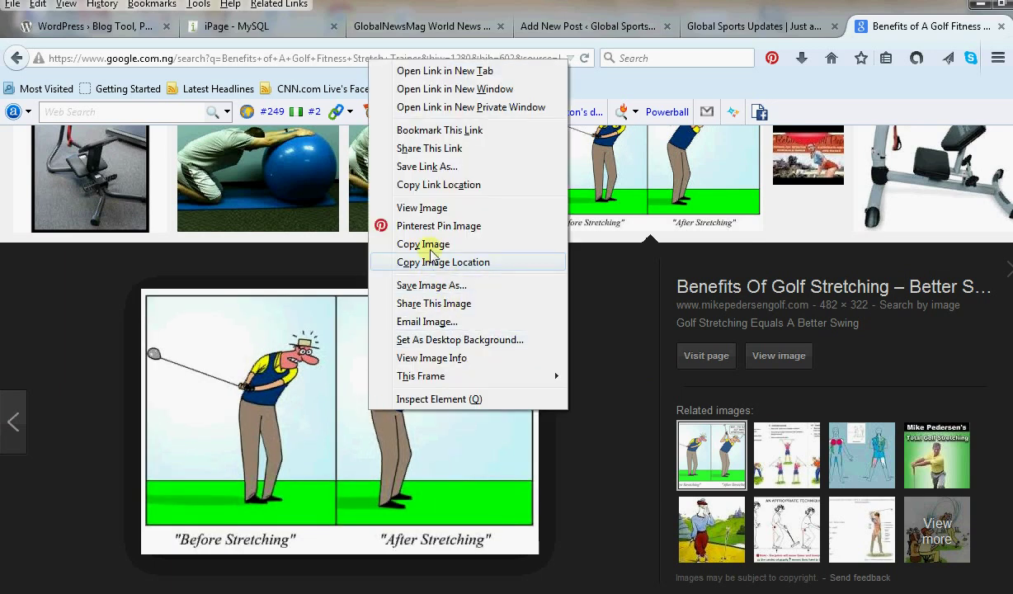
pyautogui.click(429, 246)
pyautogui.click(452, 27)
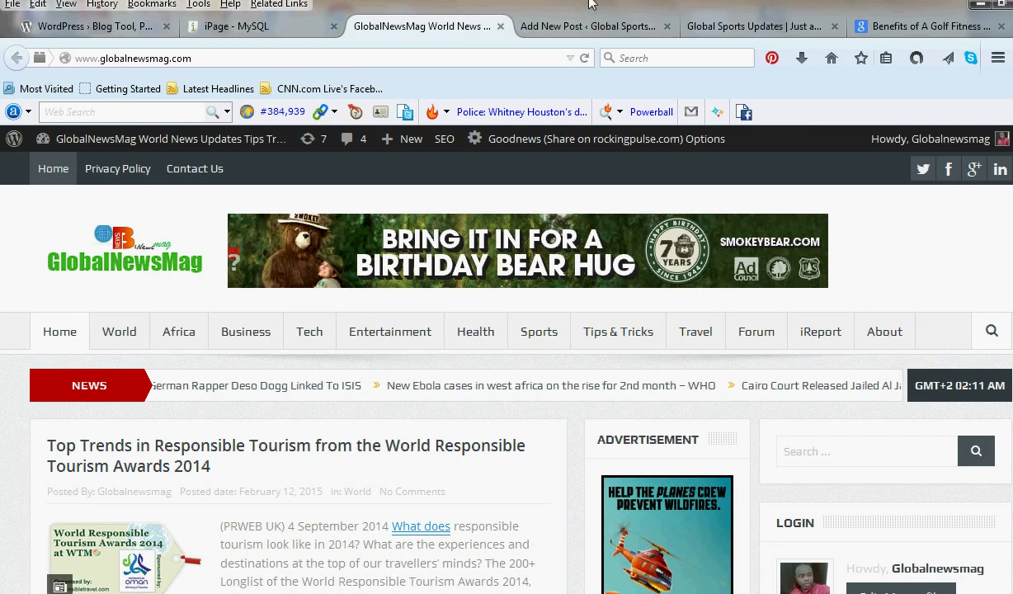
# Paste the golf stretching cartoon above the first paragraph and publish the article.
pyautogui.click(588, 25)
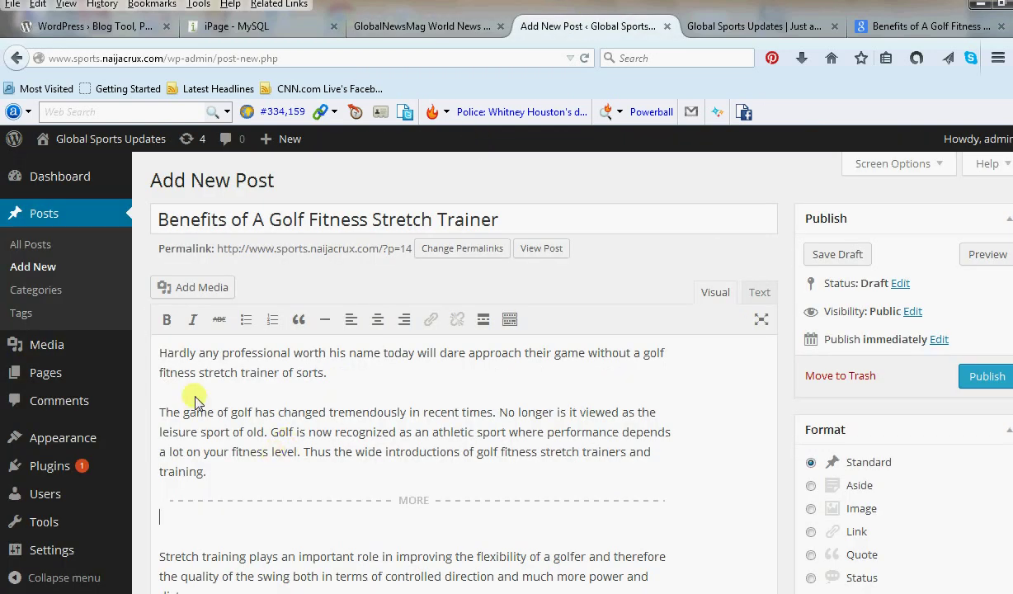
pyautogui.click(162, 343)
pyautogui.press('Return')
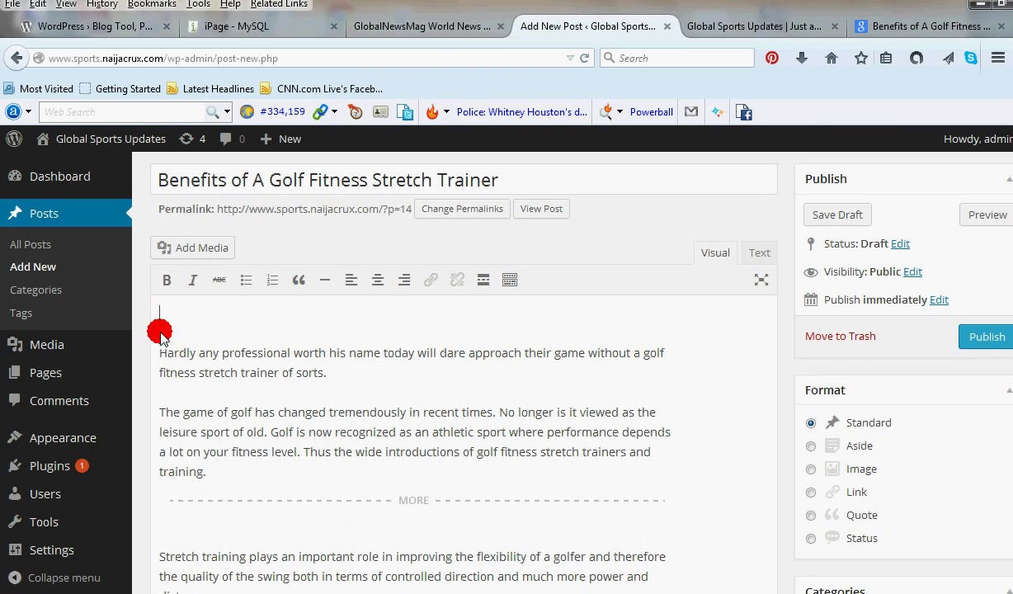
pyautogui.hotkey('ctrl', 'v')
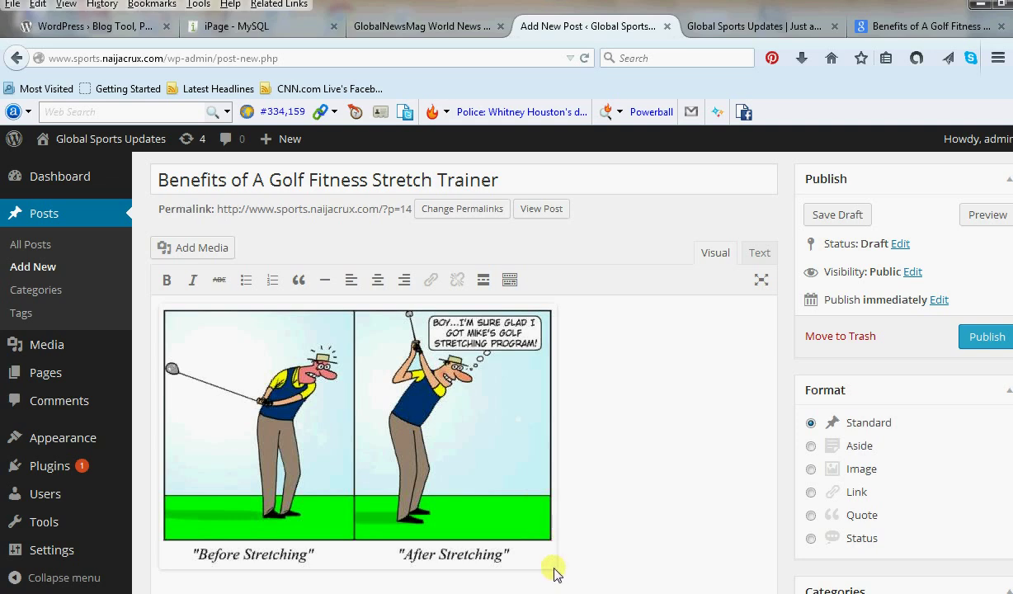
pyautogui.click(175, 304)
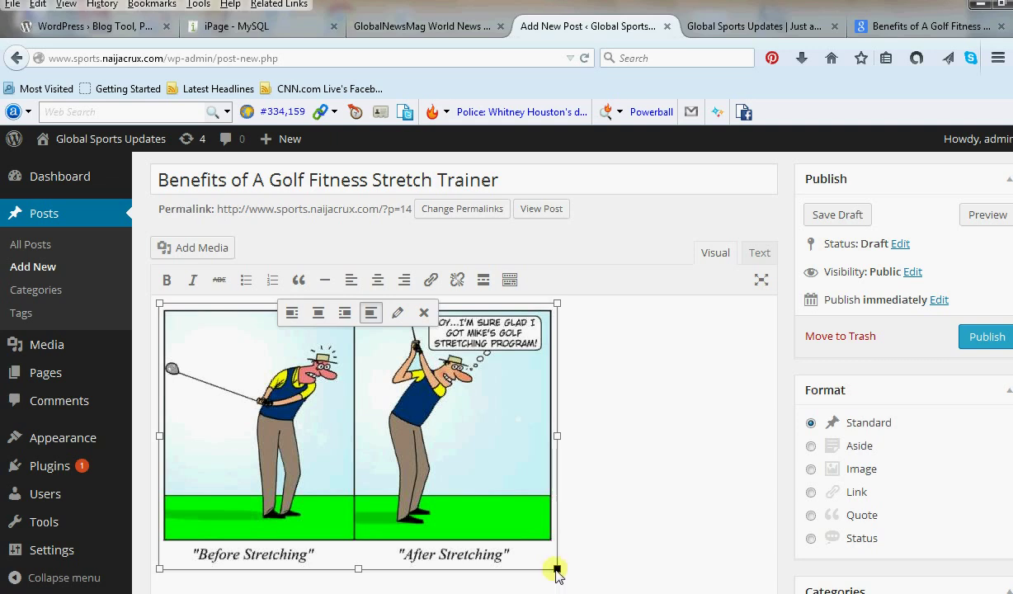
pyautogui.click(687, 373)
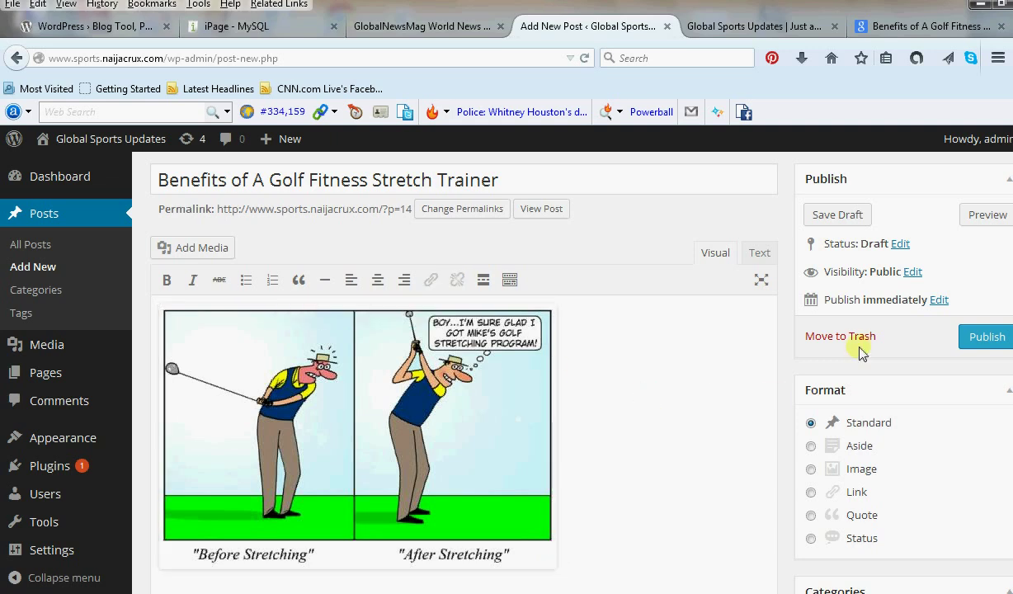
pyautogui.click(988, 342)
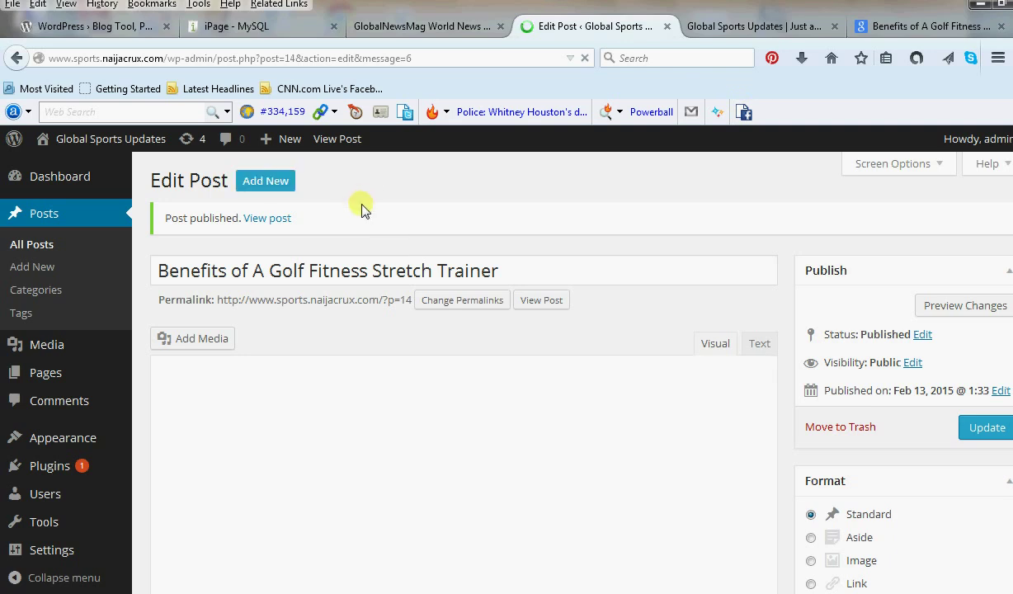
# Reload the site home page to confirm the golf article appears.
pyautogui.click(772, 28)
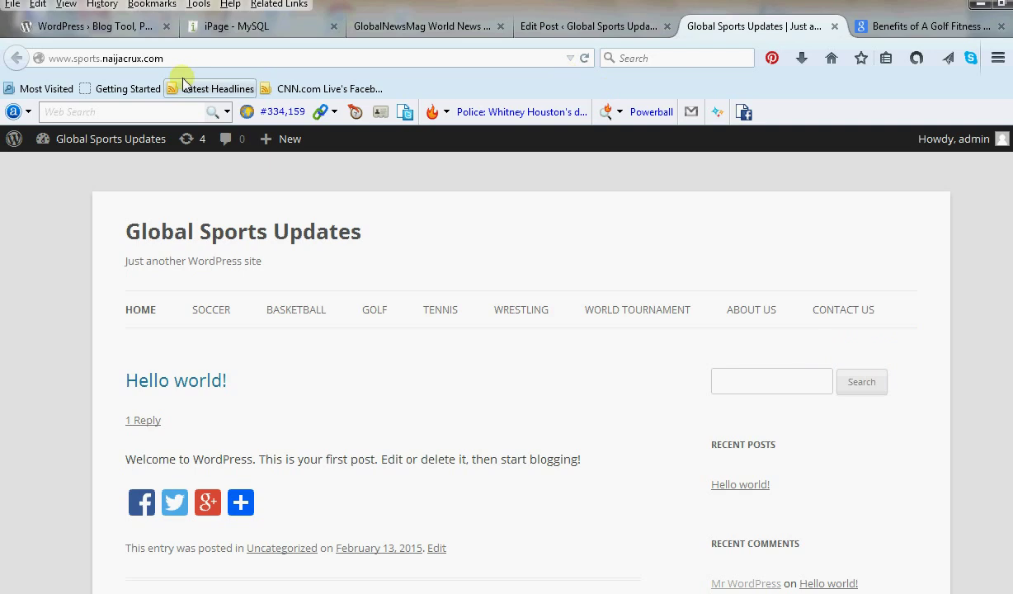
pyautogui.click(206, 58)
pyautogui.click(583, 58)
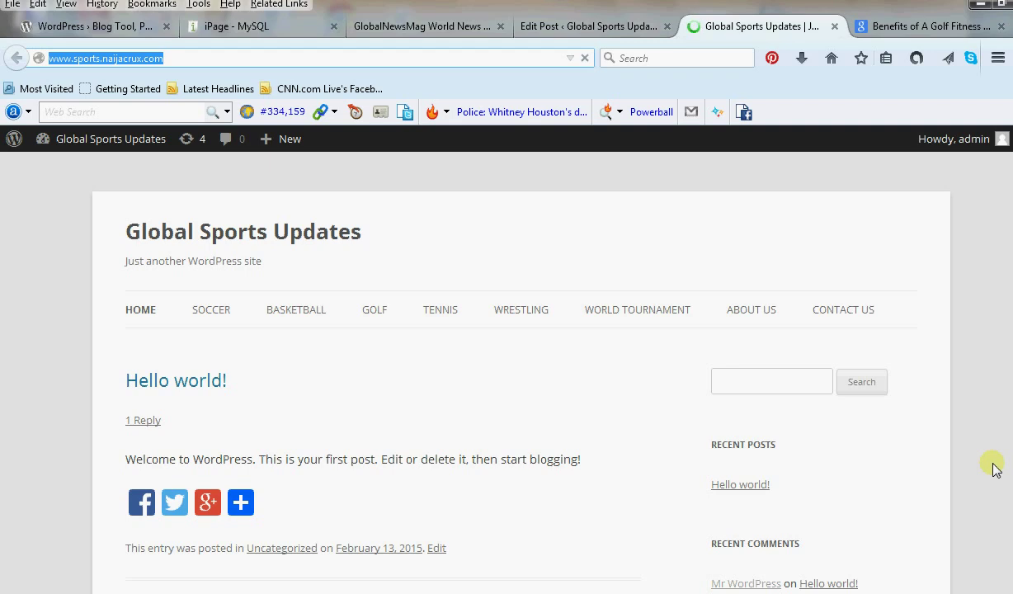
pyautogui.scroll(-1, 439, 472)
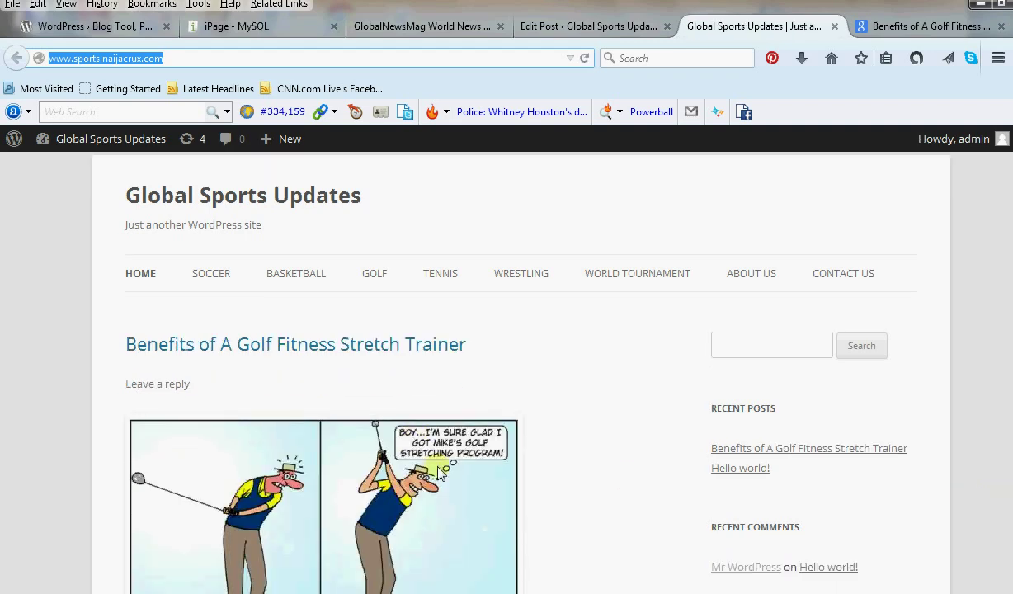
pyautogui.scroll(-5, 439, 472)
pyautogui.scroll(2, 438, 470)
pyautogui.scroll(1, 438, 467)
pyautogui.scroll(-1, 438, 467)
pyautogui.moveTo(241, 547)
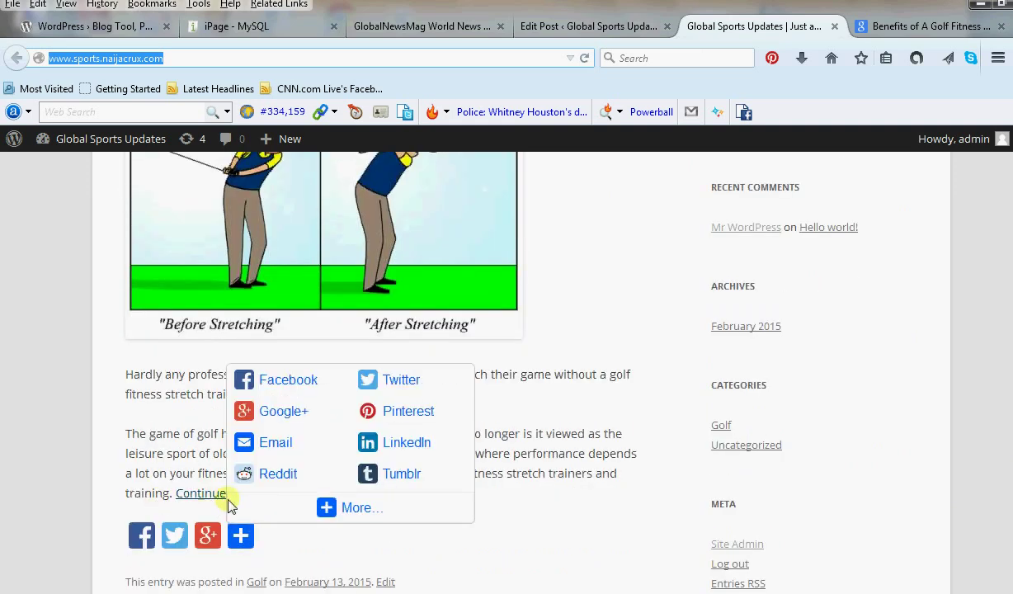
pyautogui.scroll(2, 446, 478)
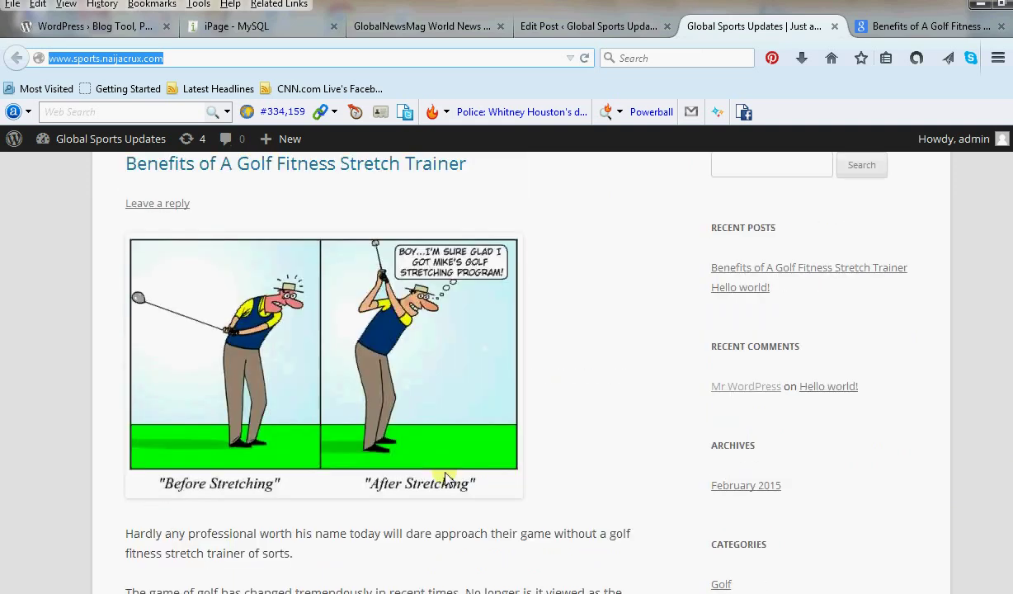
pyautogui.scroll(3, 444, 476)
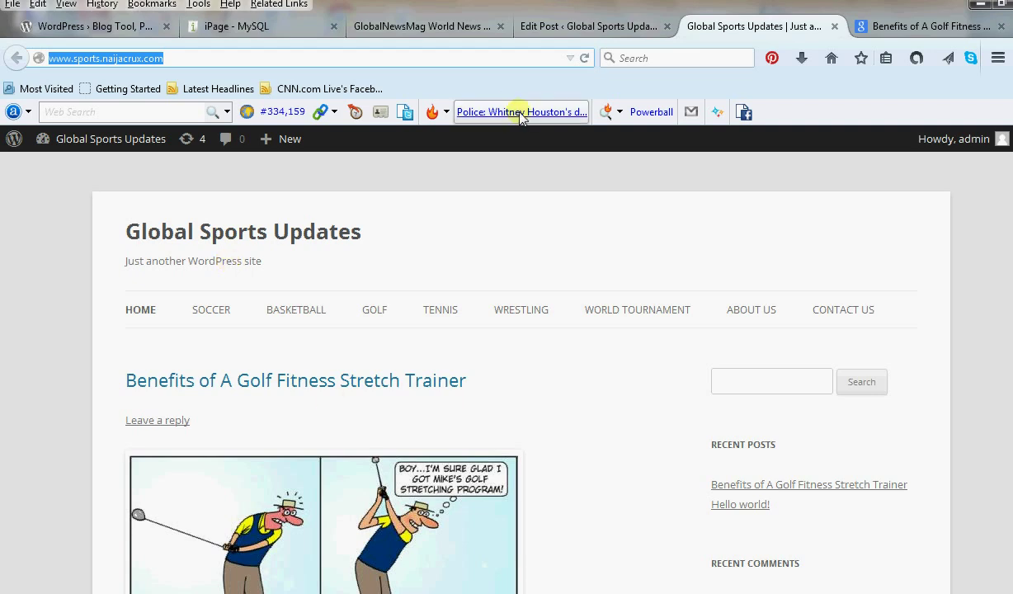
# Return to the post editor and open Appearance > Customize.
pyautogui.click(544, 28)
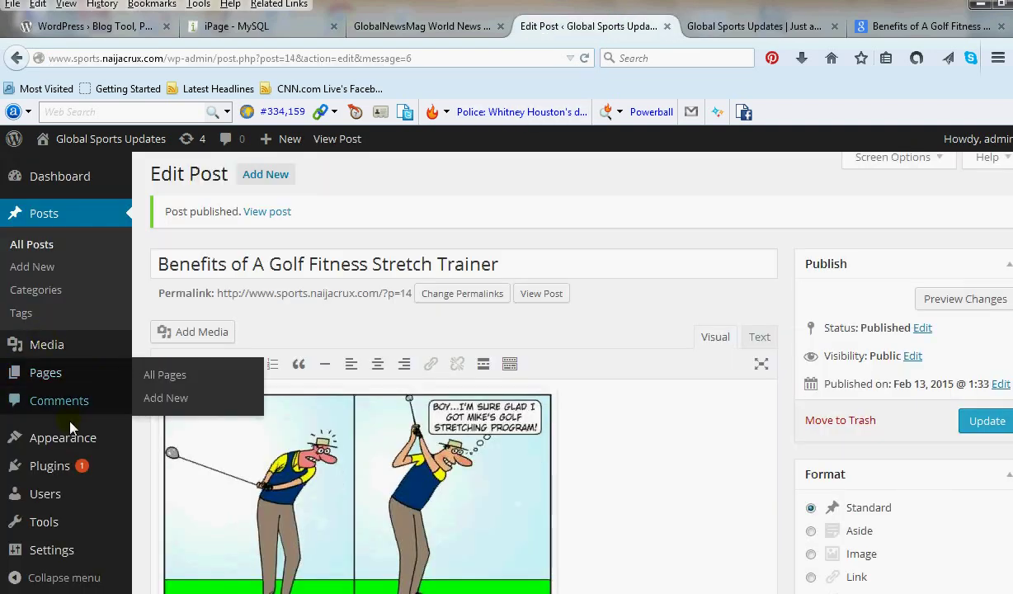
pyautogui.moveTo(70, 437)
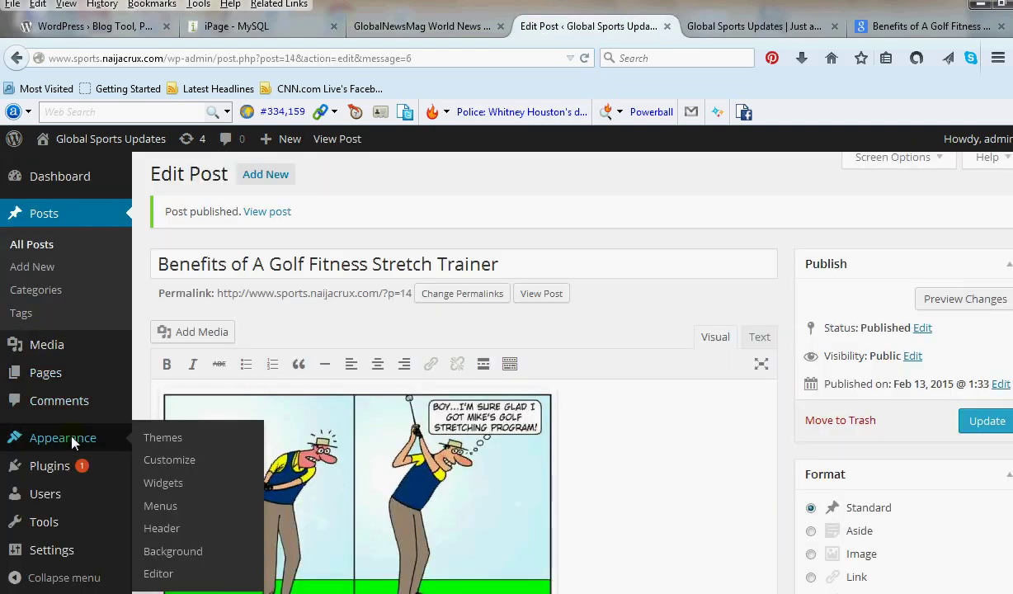
pyautogui.click(174, 461)
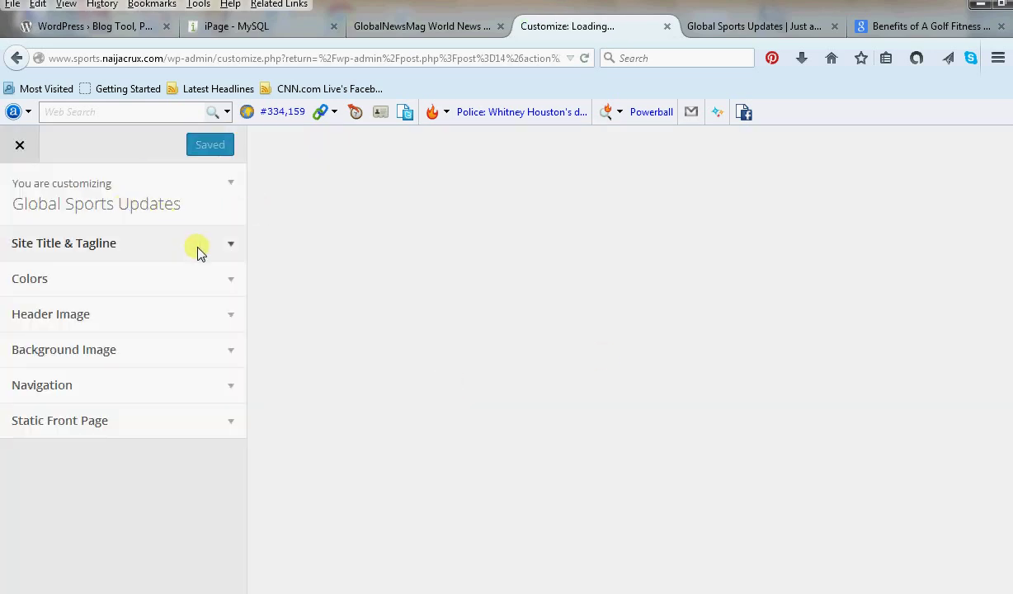
# Replace the tagline with 'Global Sports World Sports Football Gist World Tournaments Events And Updates', publish, and close the Customizer.
pyautogui.click(206, 245)
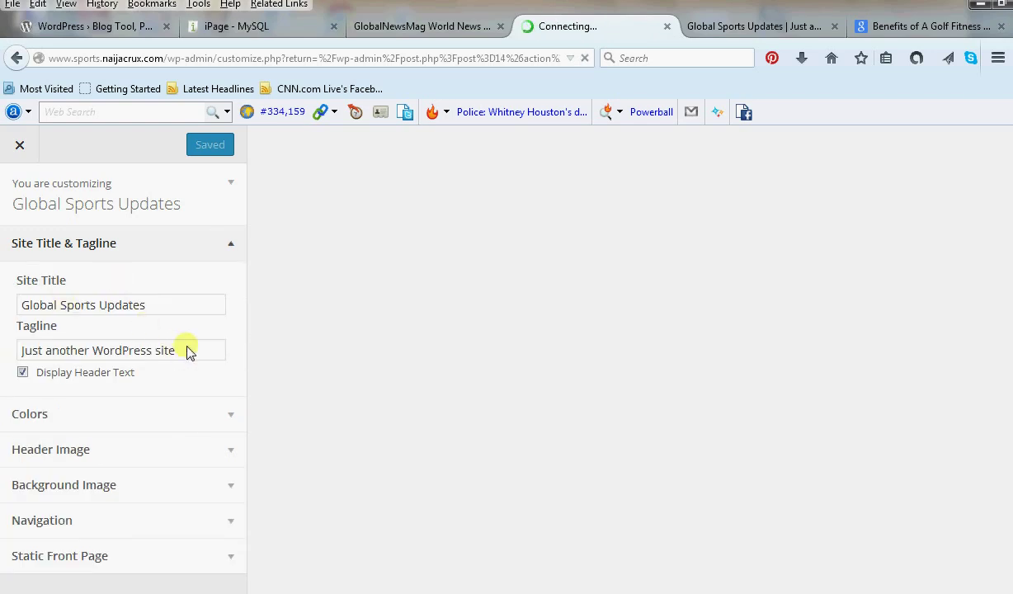
pyautogui.moveTo(186, 351); pyautogui.dragTo(3, 351)
pyautogui.press('BackSpace')
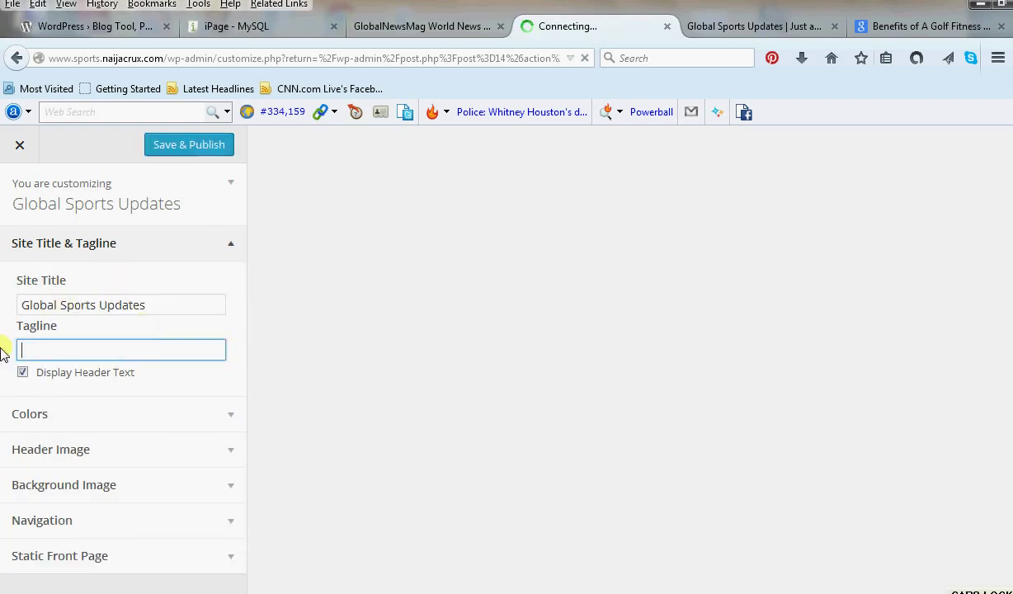
pyautogui.write('Global Sports World Sports Foo')
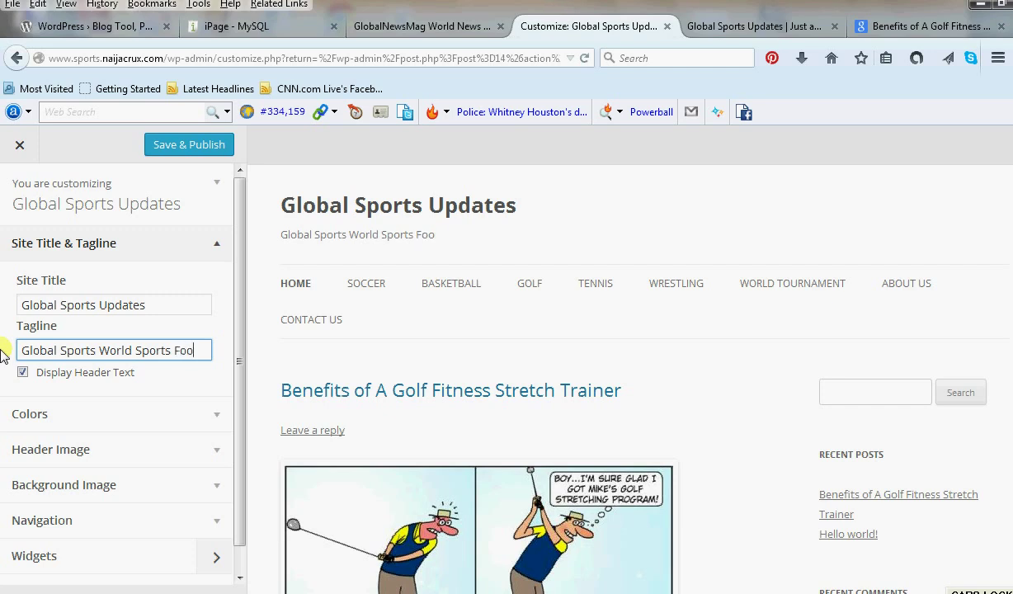
pyautogui.write('tball')
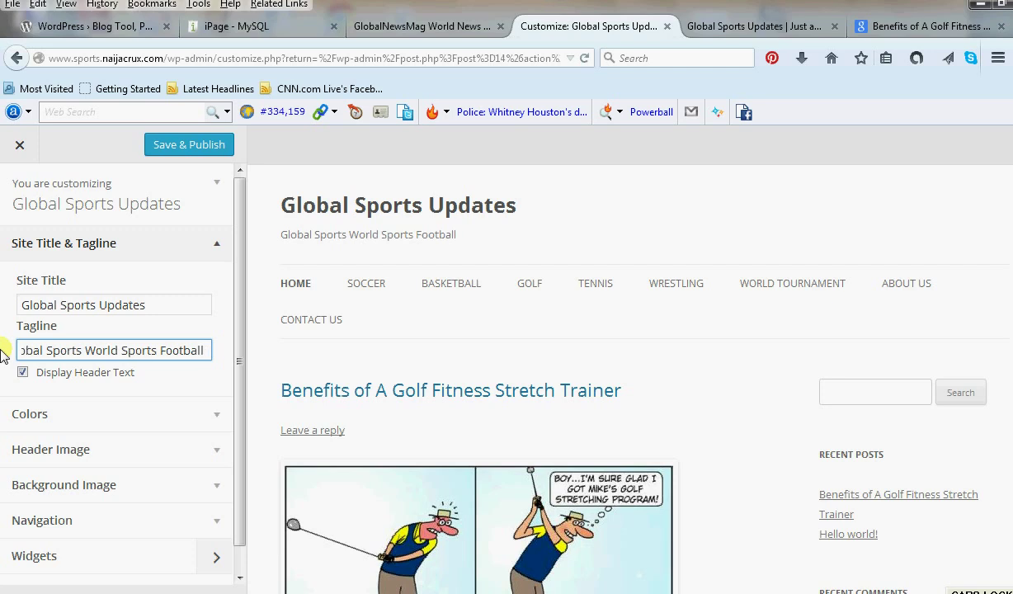
pyautogui.write(' Gist W')
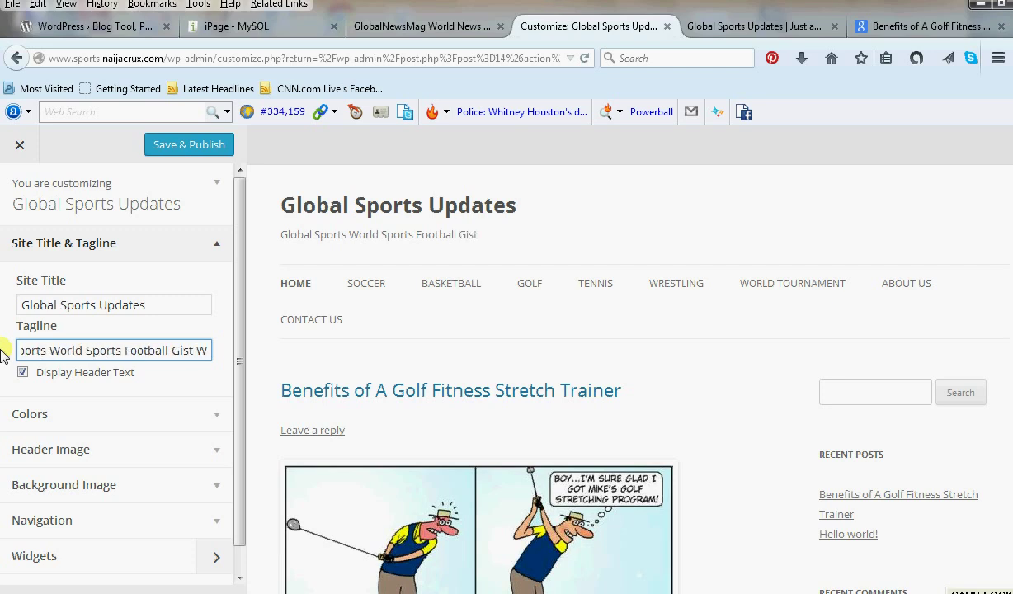
pyautogui.write('orld')
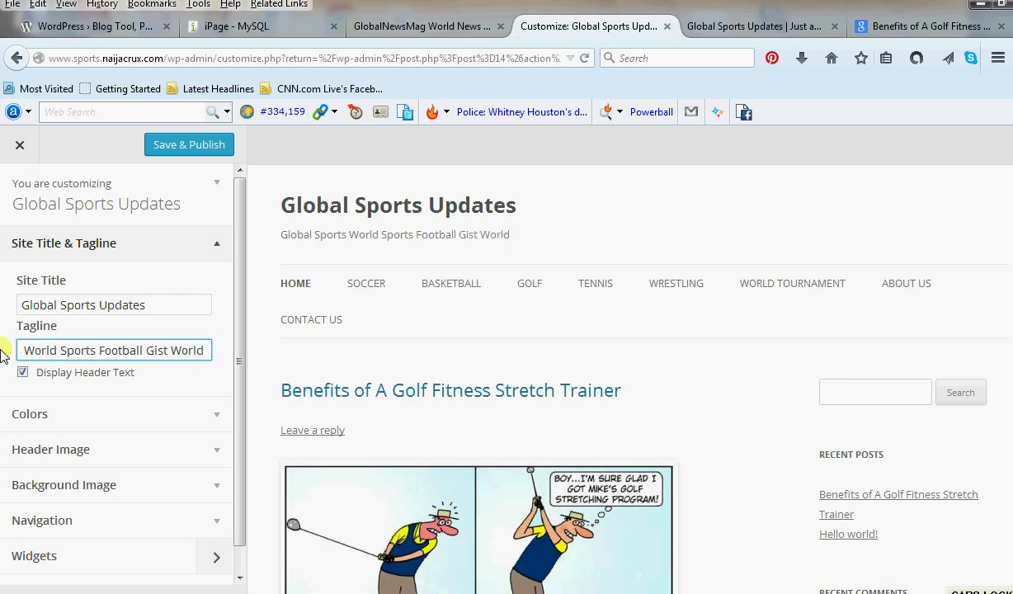
pyautogui.write(' Tournamentsa')
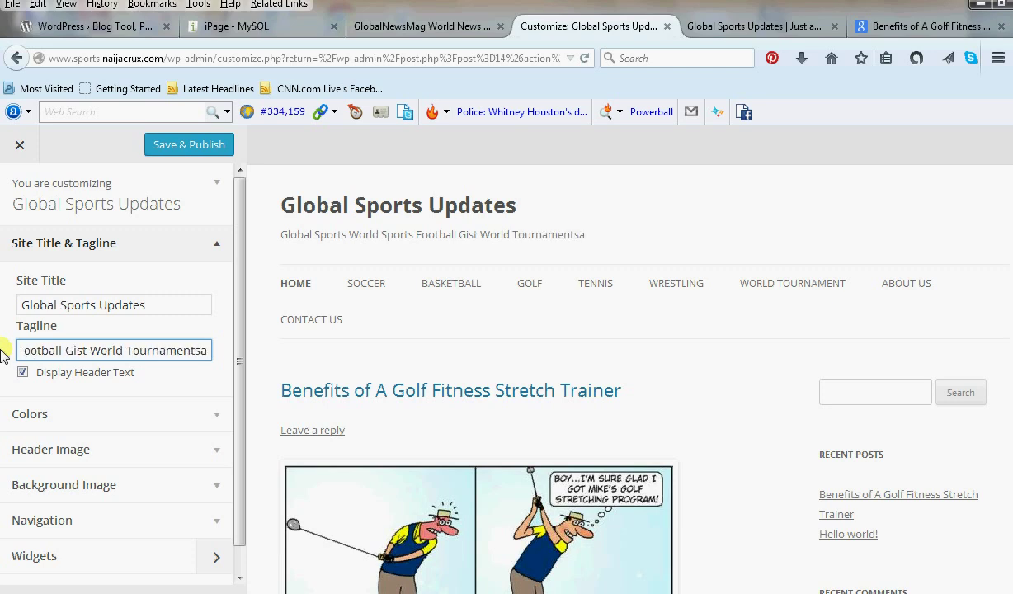
pyautogui.press('BackSpace')
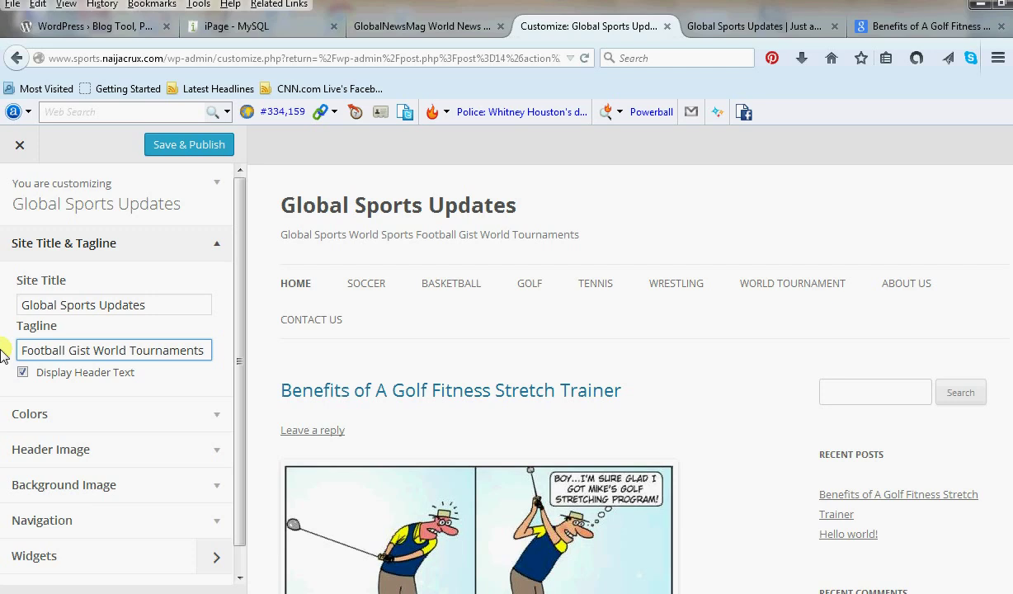
pyautogui.write('Events And')
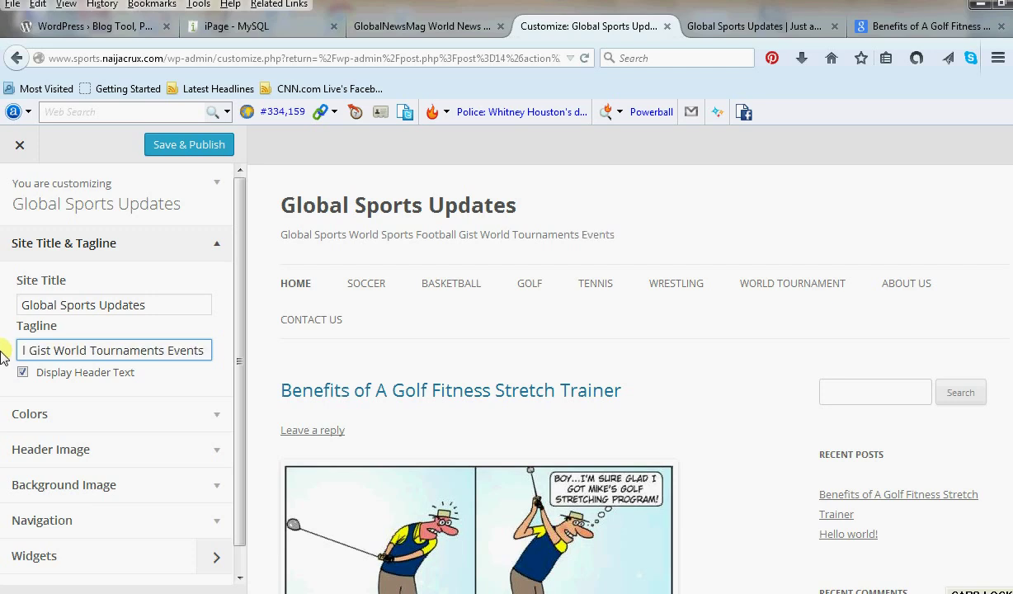
pyautogui.write(' Updates')
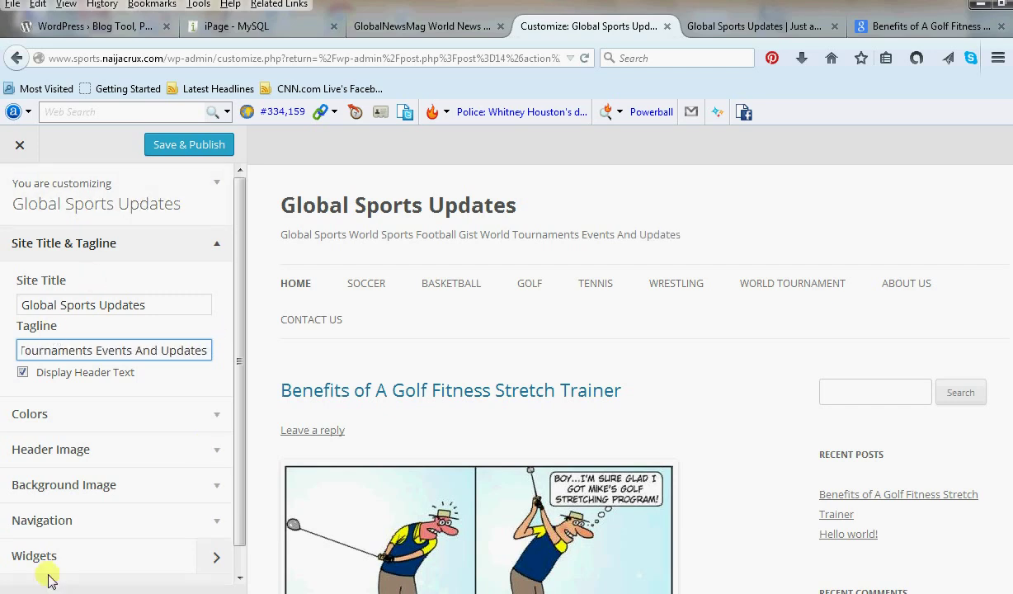
pyautogui.click(198, 143)
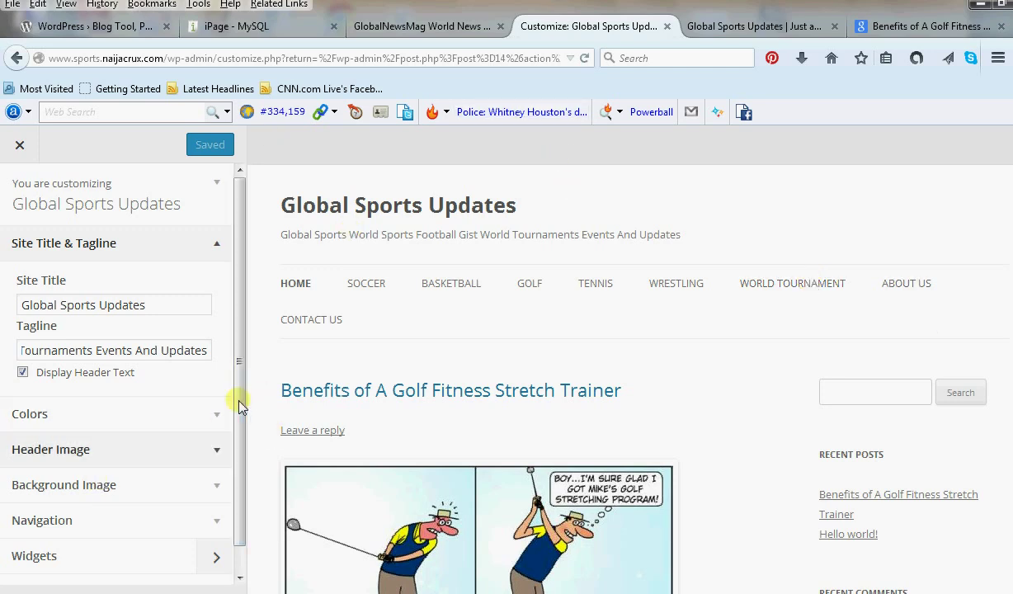
pyautogui.moveTo(241, 359); pyautogui.dragTo(234, 412)
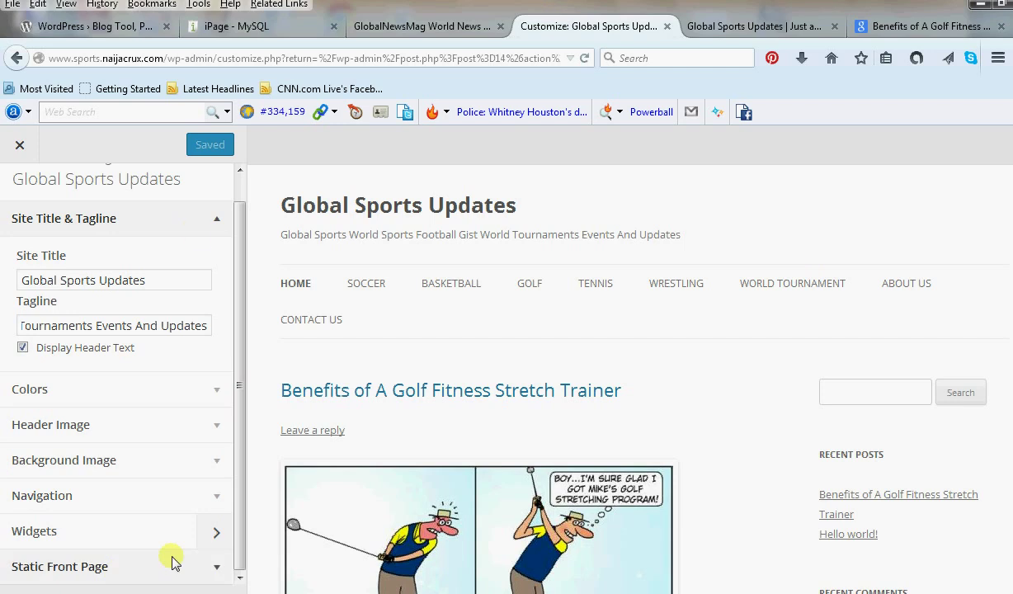
pyautogui.click(24, 149)
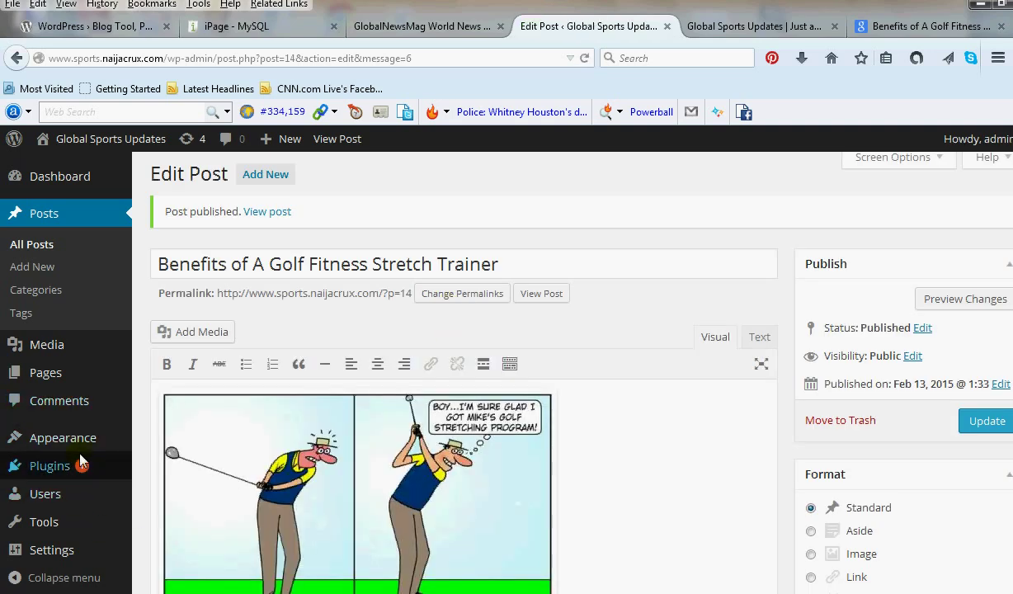
# Open the Appearance > Widgets page and look over the available and Main Sidebar widgets.
pyautogui.moveTo(80, 435)
pyautogui.click(178, 484)
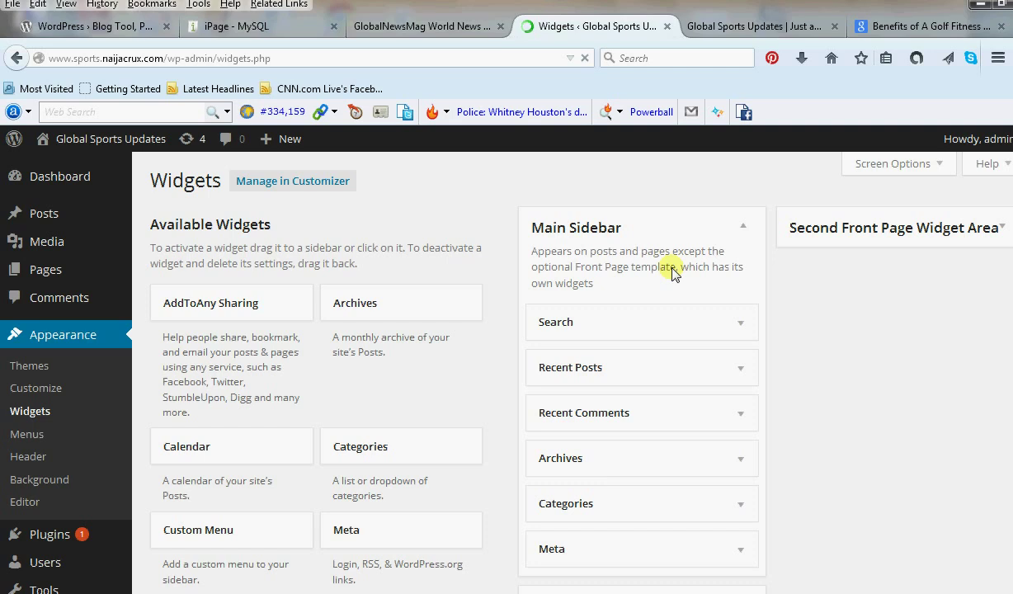
pyautogui.scroll(-5, 644, 407)
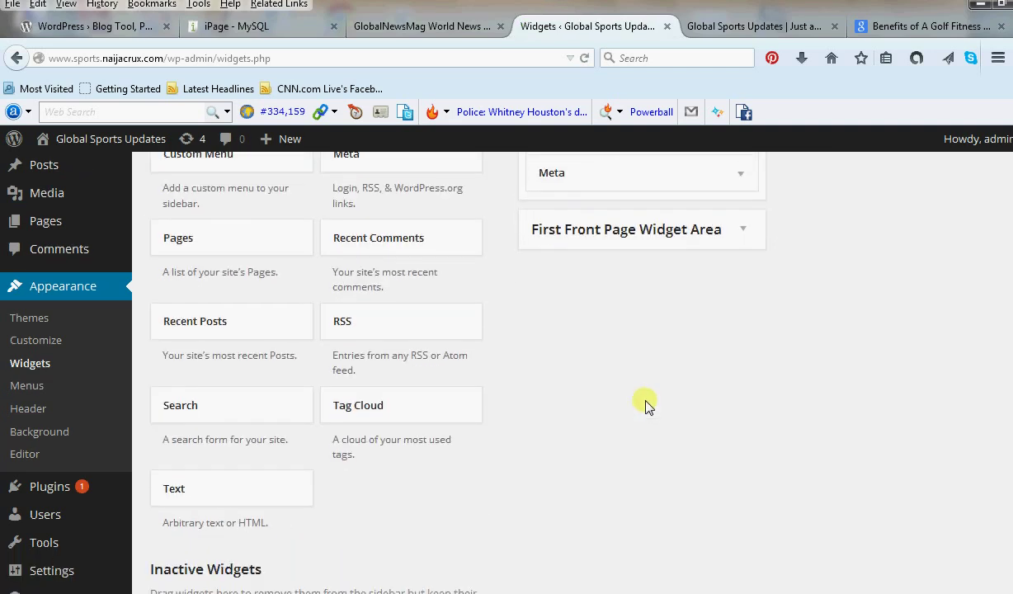
pyautogui.scroll(5, 644, 404)
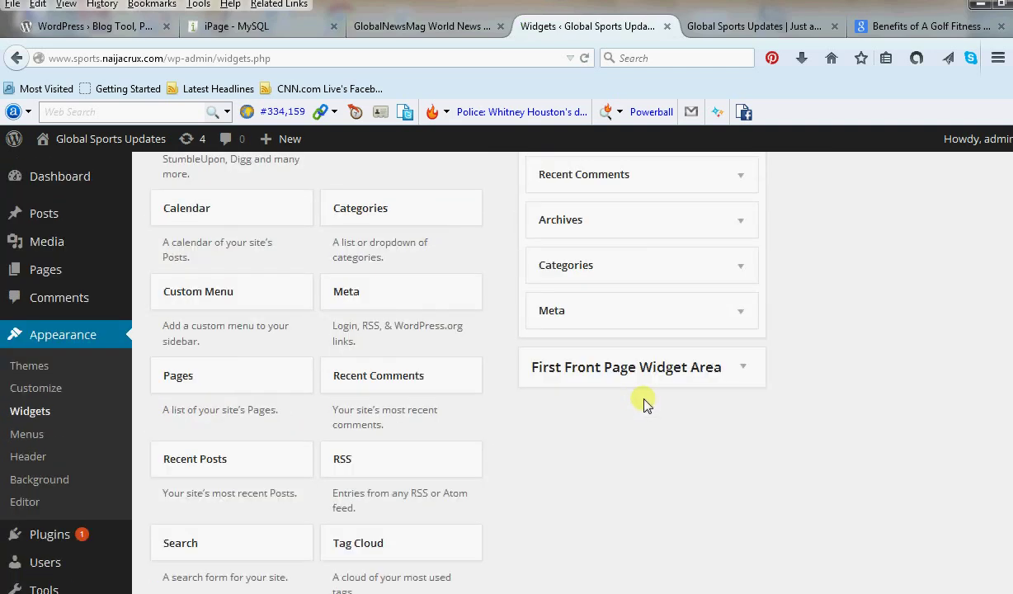
pyautogui.scroll(1, 644, 403)
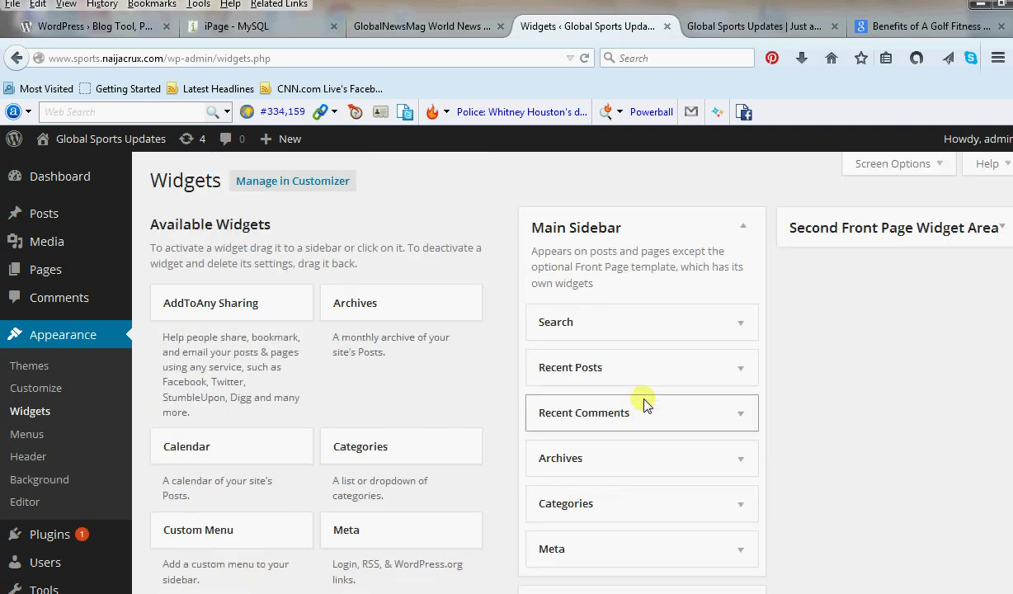
# Start dragging the Calendar widget from Available Widgets toward the Main Sidebar.
pyautogui.scroll(-2, 644, 404)
pyautogui.scroll(-5, 644, 404)
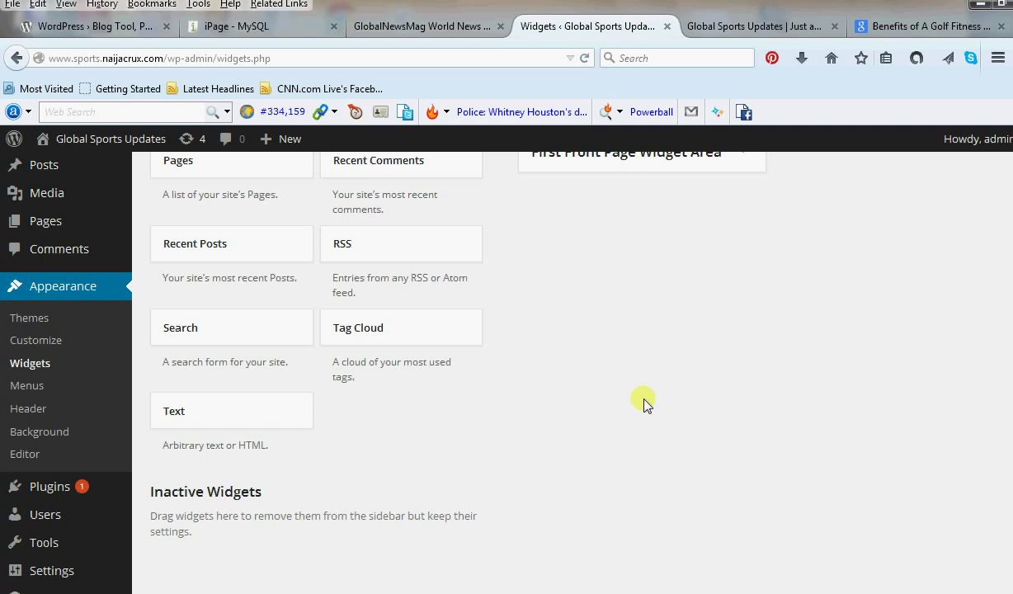
pyautogui.scroll(6, 645, 403)
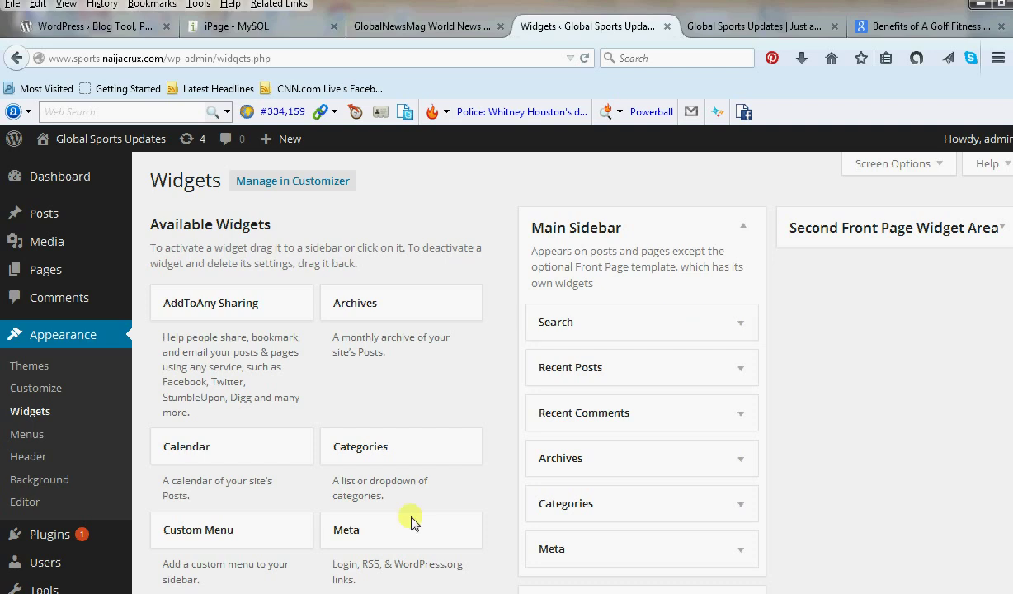
pyautogui.moveTo(192, 454); pyautogui.dragTo(647, 388)
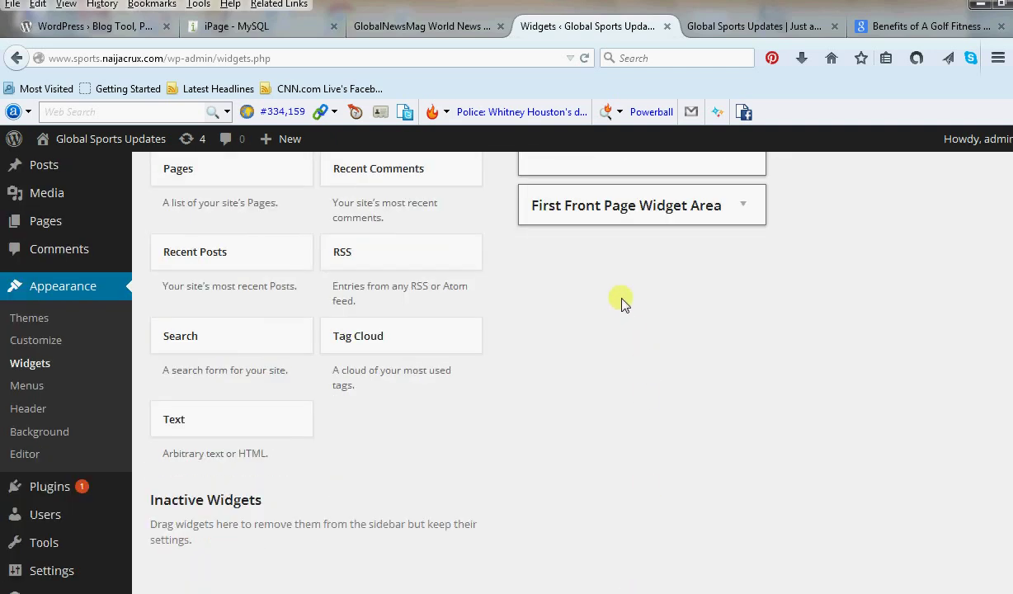
pyautogui.moveTo(576, 312); pyautogui.dragTo(842, 229)
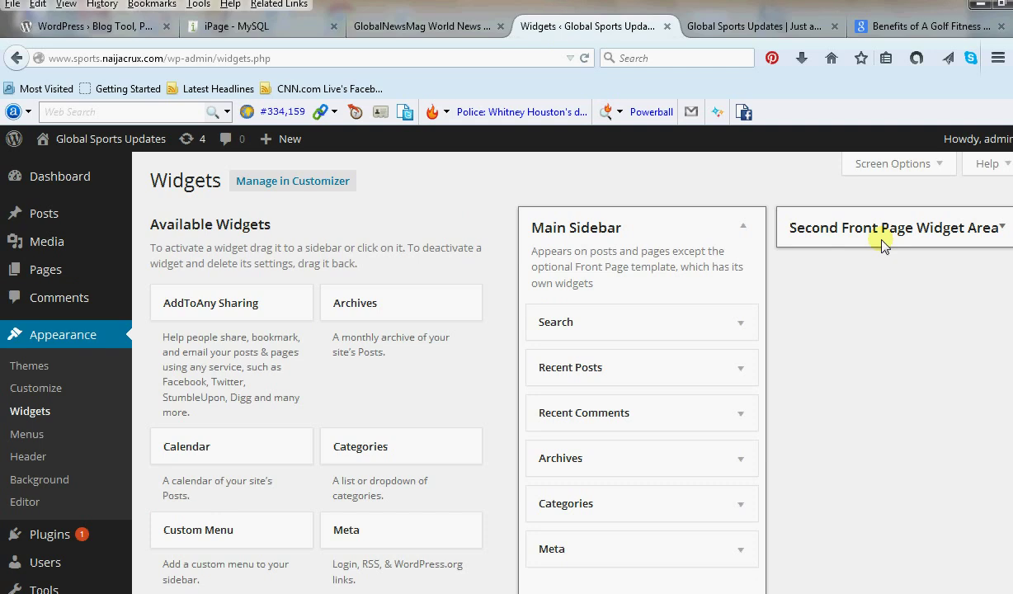
# Drop the Calendar widget below Recent Posts in the Main Sidebar, save it, and go to the live-site tab.
pyautogui.moveTo(884, 255); pyautogui.dragTo(584, 418)
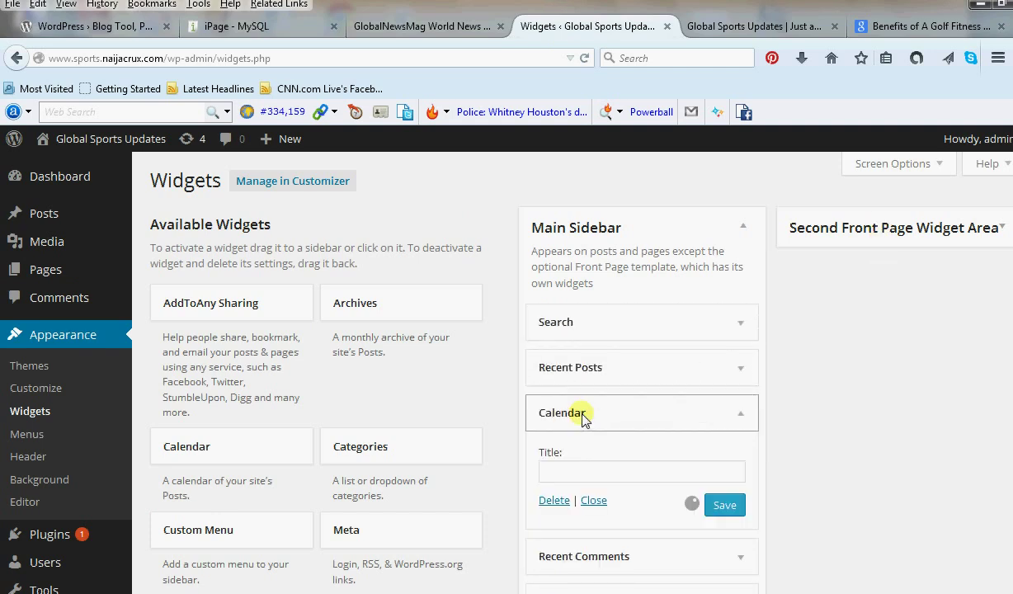
pyautogui.click(719, 507)
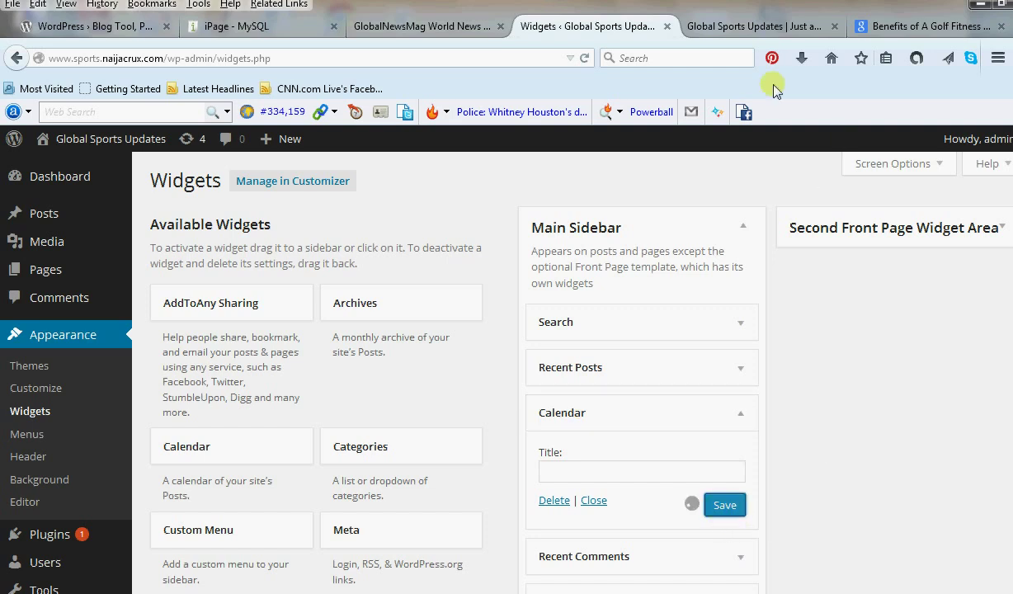
pyautogui.click(741, 27)
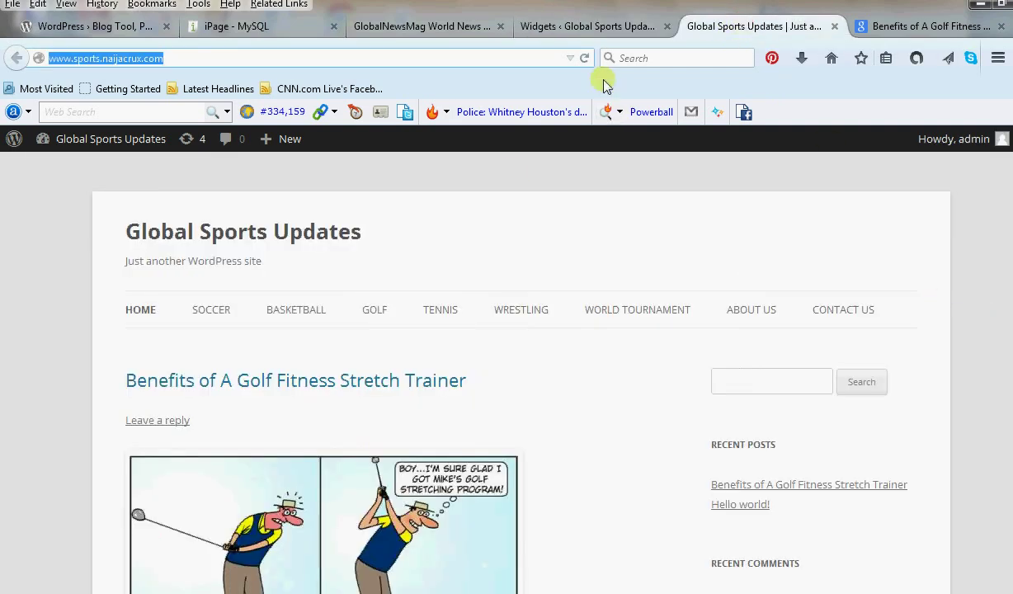
# Reload the live site to confirm the new tagline and February 2015 calendar, then return to Widgets.
pyautogui.click(585, 58)
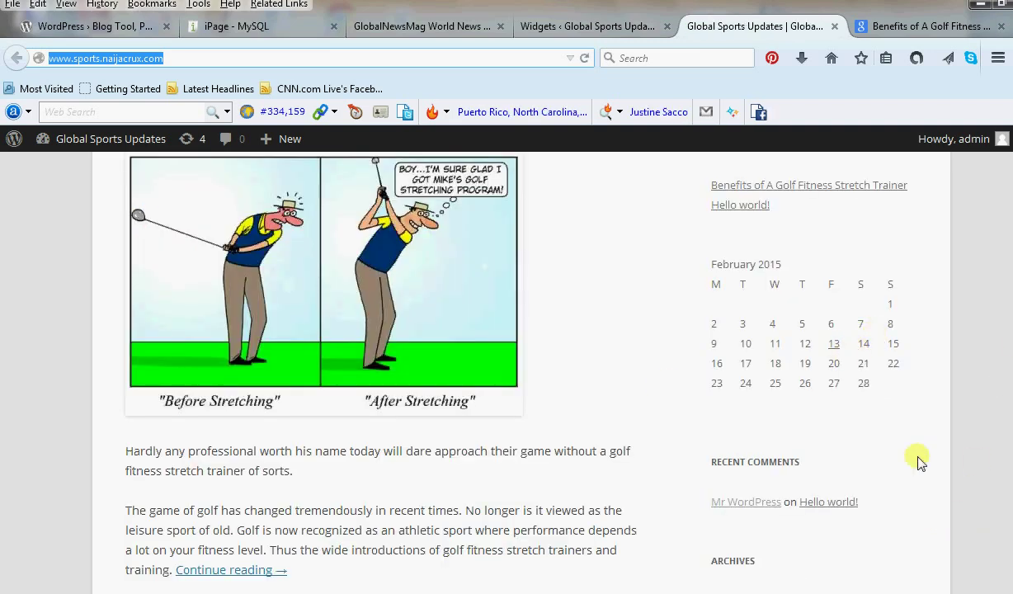
pyautogui.scroll(6, 981, 226)
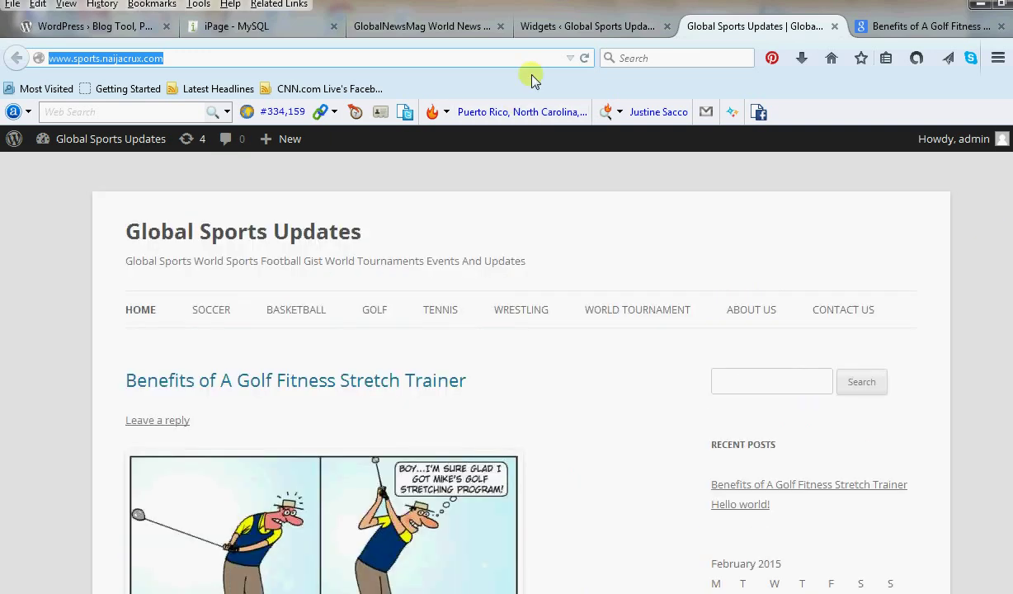
pyautogui.click(568, 28)
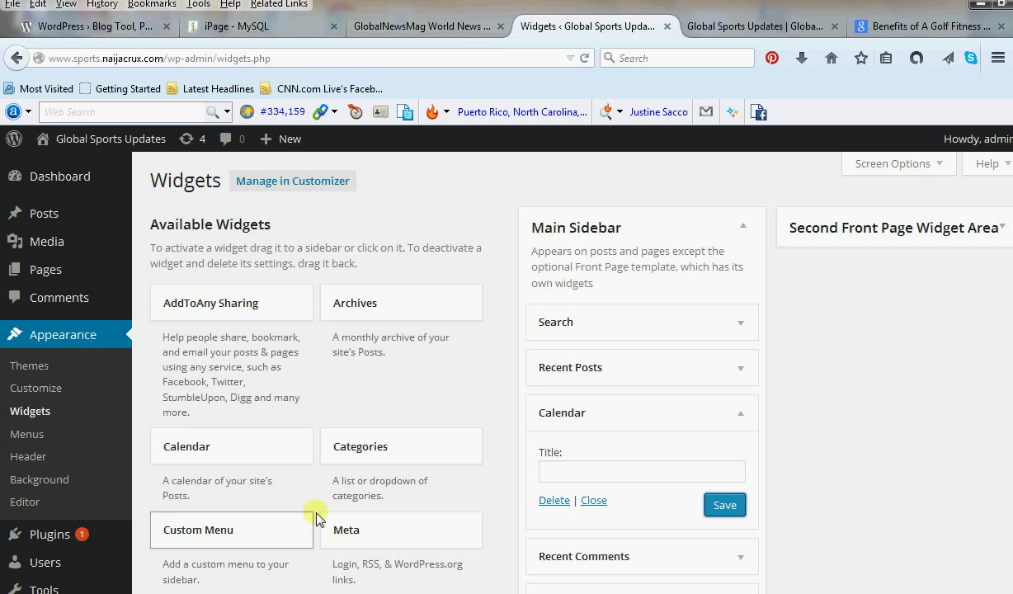
pyautogui.scroll(-3, 318, 470)
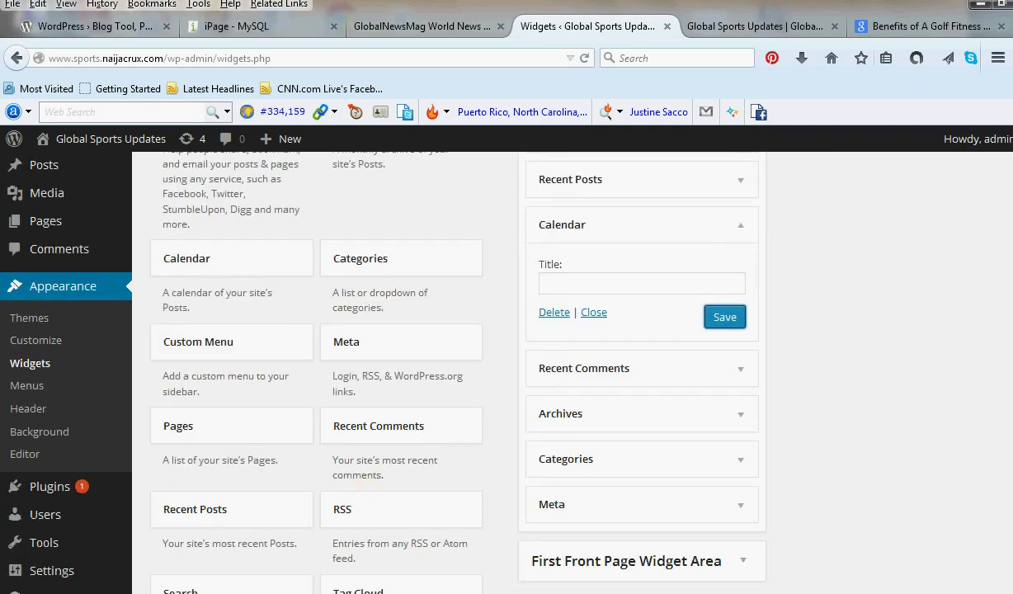